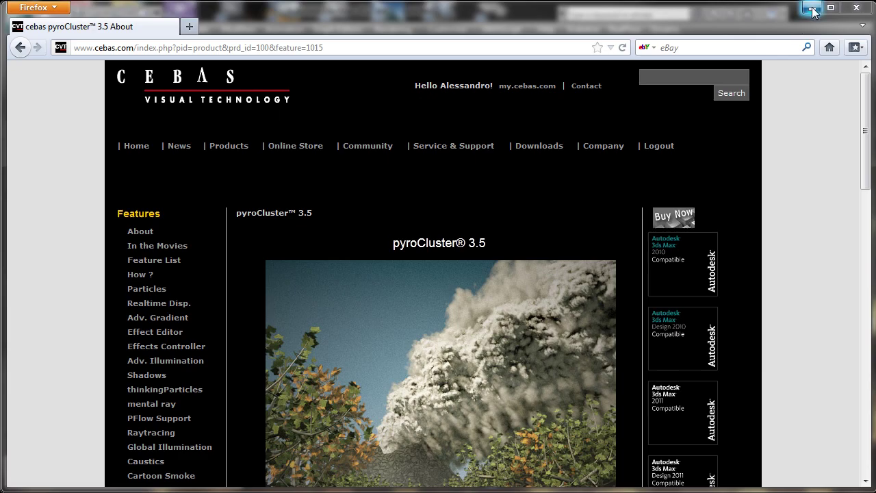
# Close the Firefox window showing the cebas pyroCluster 3.5 page.
pyautogui.click(856, 6)
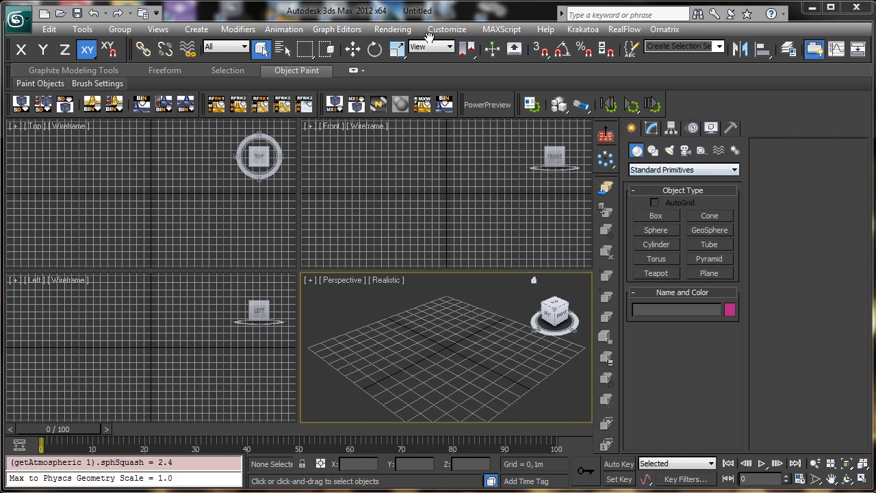
# Add a pyrocluster3 effect to the Atmosphere list in Rendering > Environment and Effects.
pyautogui.click(396, 29)
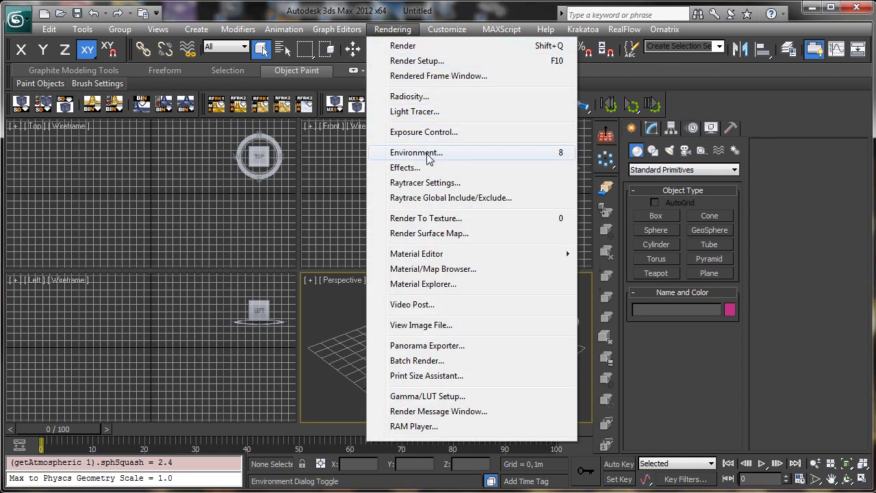
pyautogui.click(426, 154)
pyautogui.moveTo(358, 39); pyautogui.dragTo(368, 20)
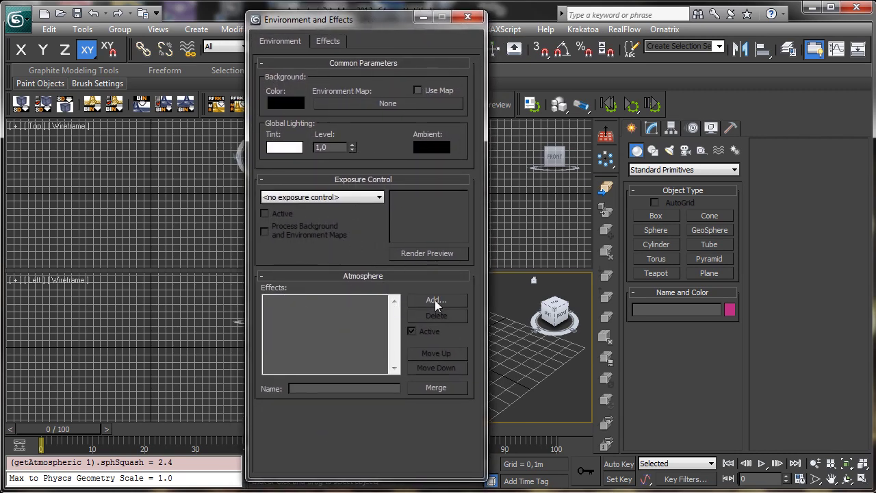
pyautogui.click(435, 300)
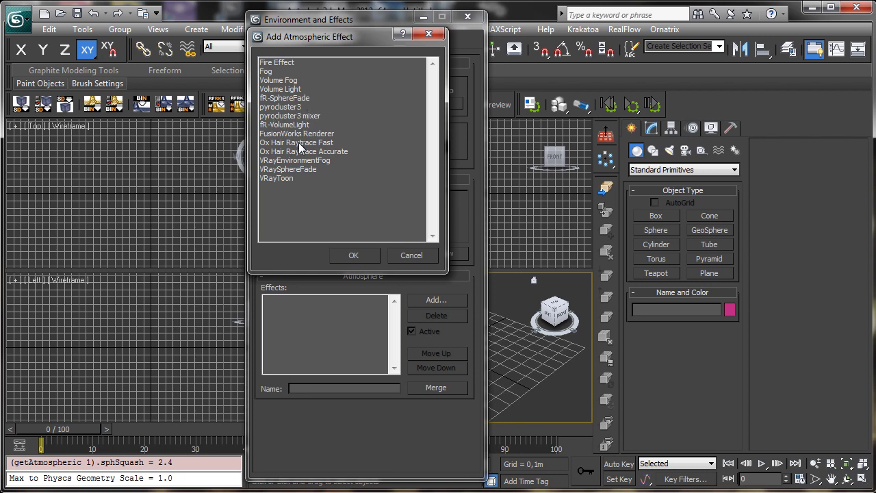
pyautogui.click(289, 107)
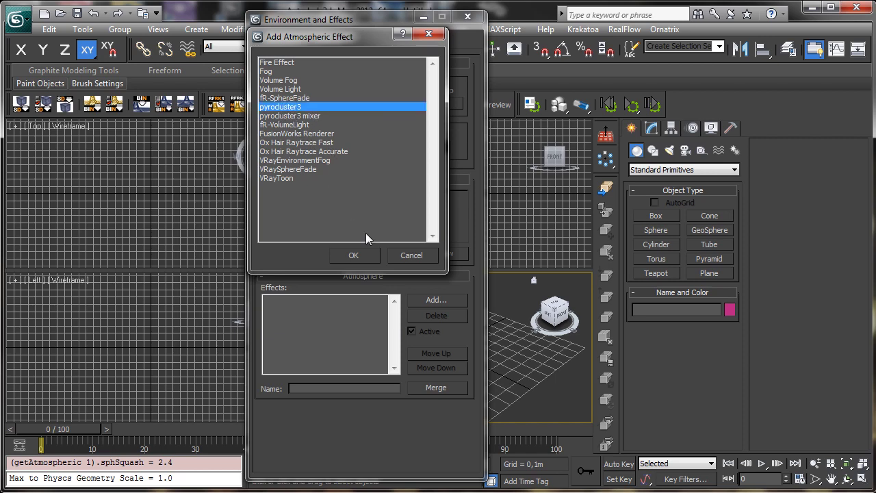
pyautogui.click(366, 254)
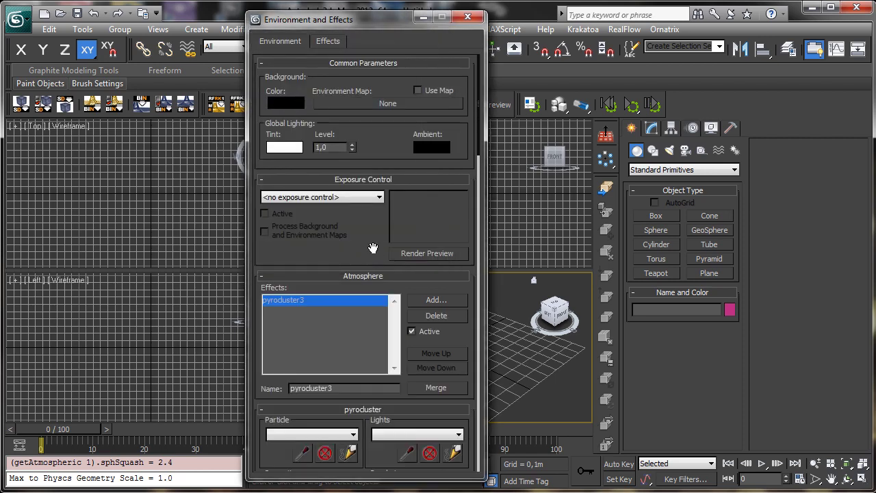
# Collapse Common Parameters, Exposure Control and Atmosphere, review pyrocluster's rollouts, and move the dialog left.
pyautogui.click(363, 63)
pyautogui.click(363, 77)
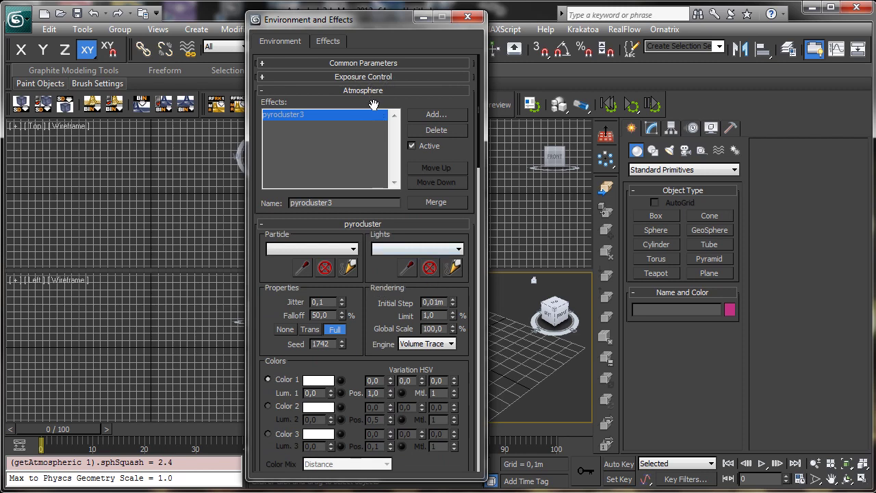
pyautogui.click(360, 91)
pyautogui.scroll(-10, 361, 305)
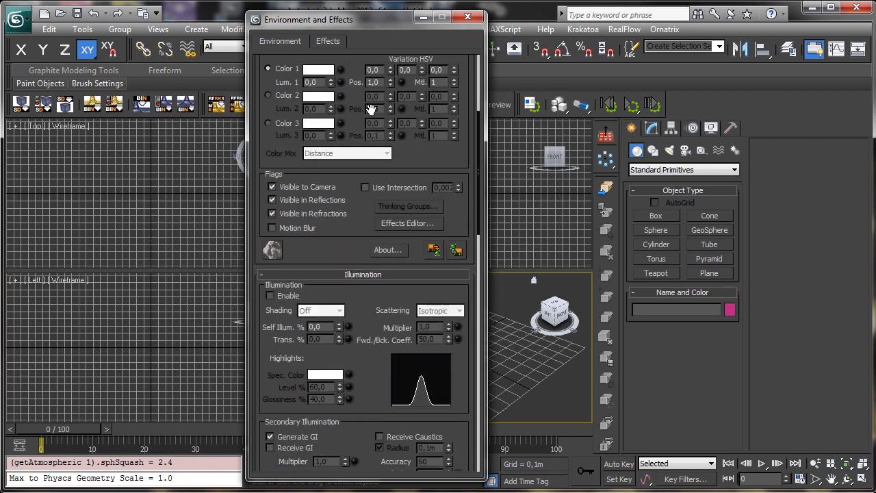
pyautogui.scroll(-10, 373, 115)
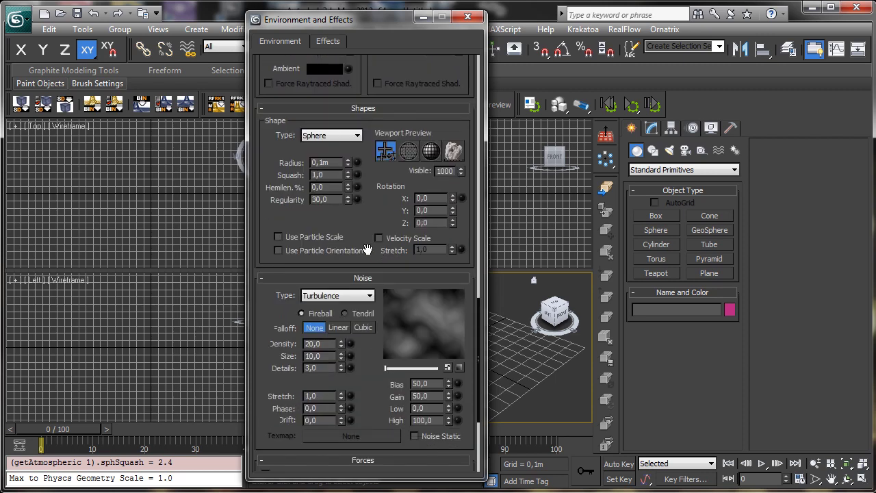
pyautogui.scroll(-5, 370, 116)
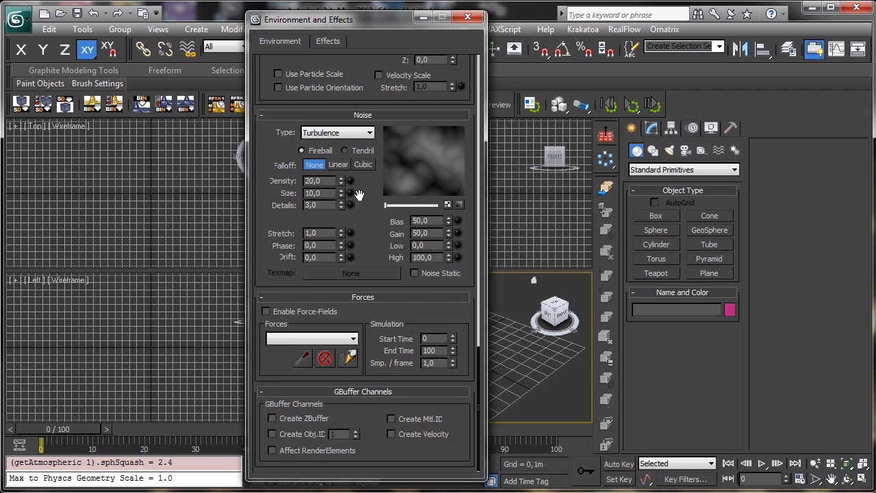
pyautogui.scroll(5, 376, 225)
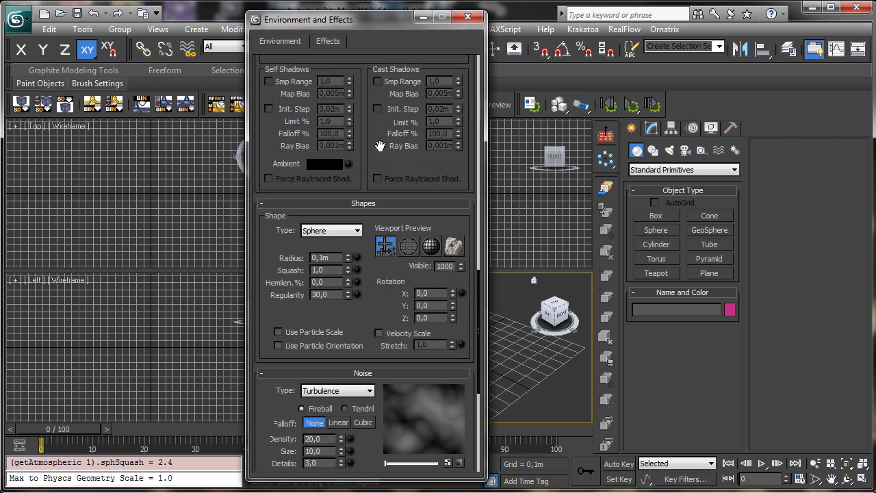
pyautogui.scroll(8, 377, 147)
pyautogui.scroll(1, 329, 226)
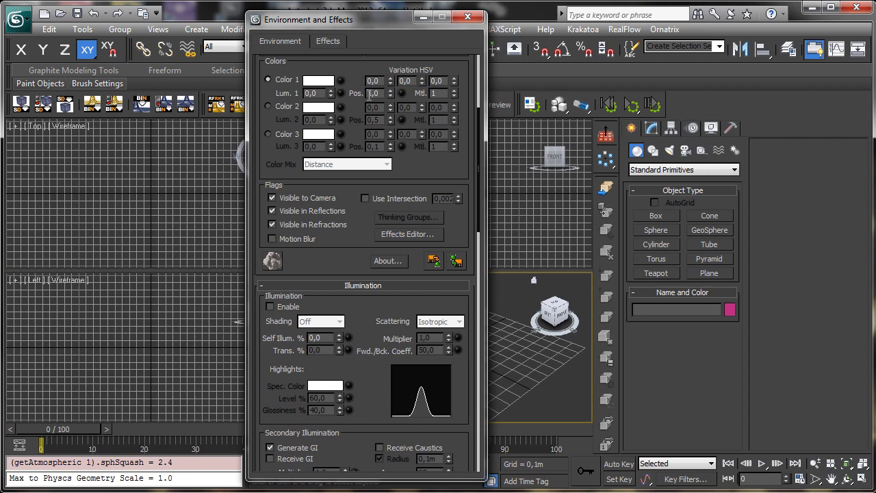
pyautogui.scroll(5, 315, 251)
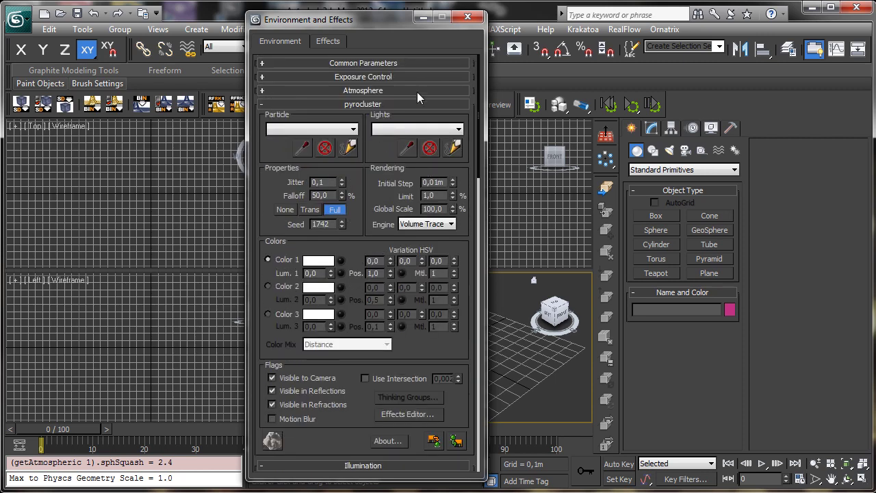
pyautogui.moveTo(404, 23); pyautogui.dragTo(185, 21)
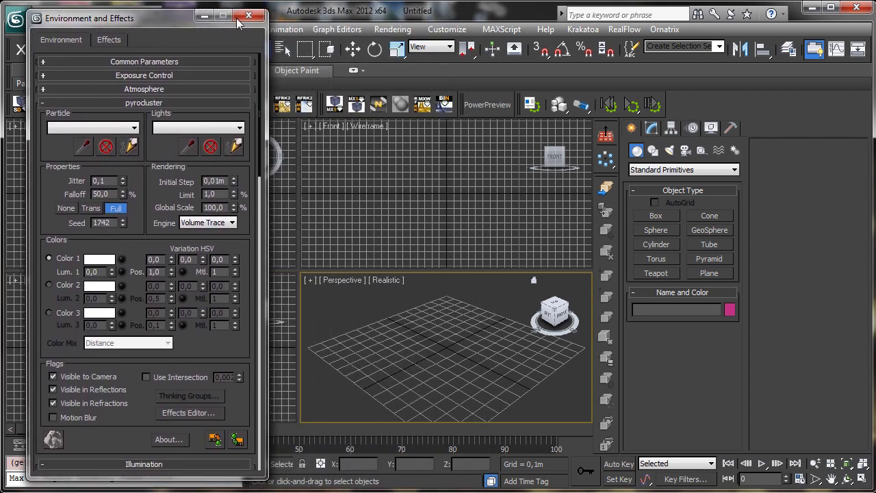
# Minimize the Environment dialog and maximize the Perspective view framed on the ground grid.
pyautogui.click(204, 16)
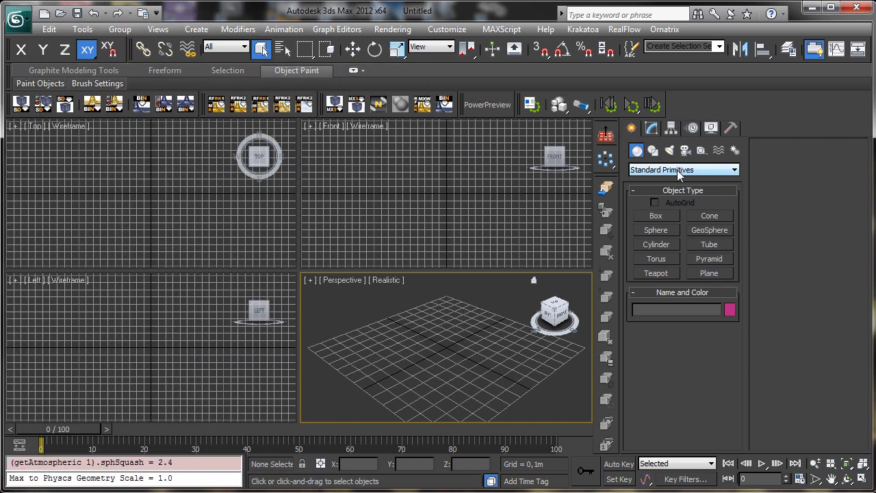
pyautogui.hotkey('alt', 'w')
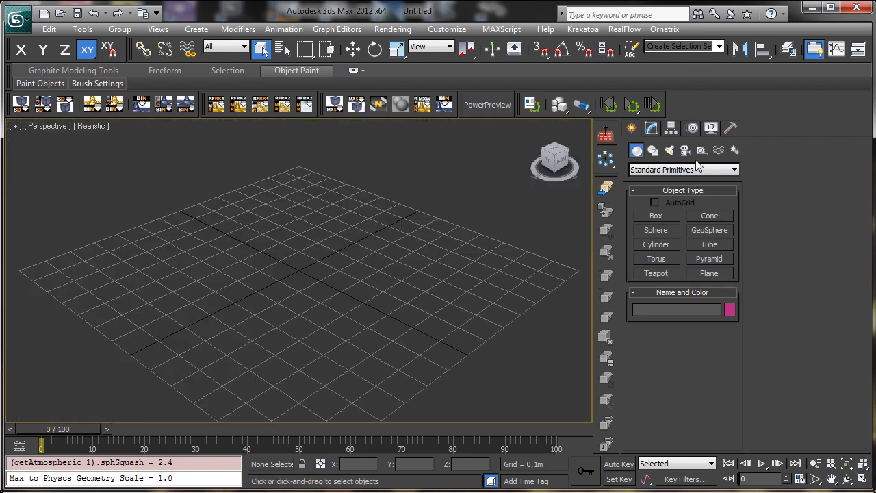
pyautogui.click(847, 479)
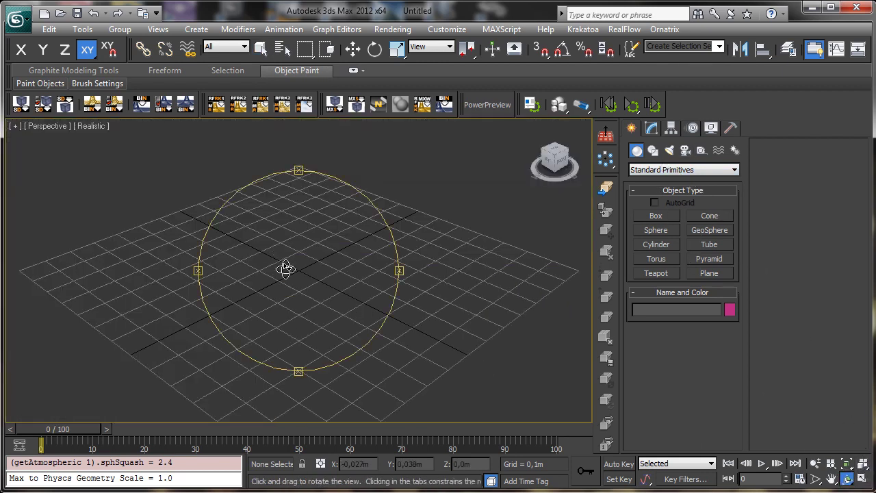
pyautogui.moveTo(285, 268); pyautogui.dragTo(288, 232)
pyautogui.click(832, 479)
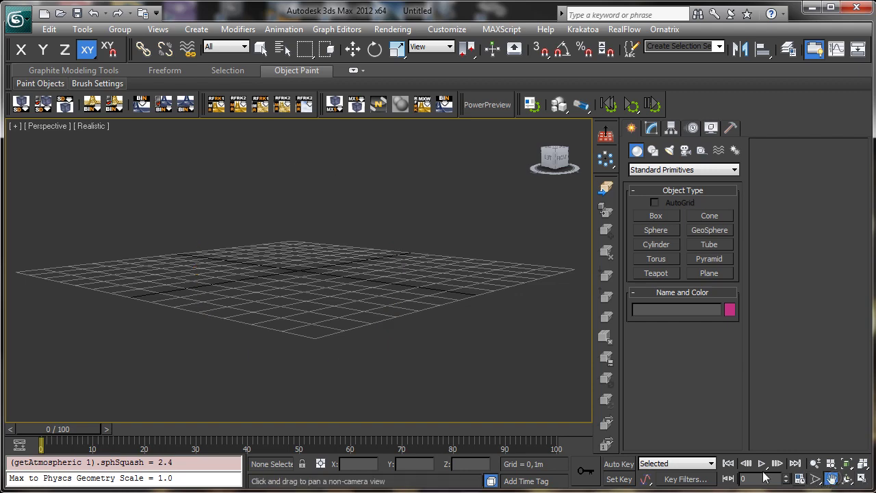
pyautogui.moveTo(362, 295); pyautogui.dragTo(354, 368)
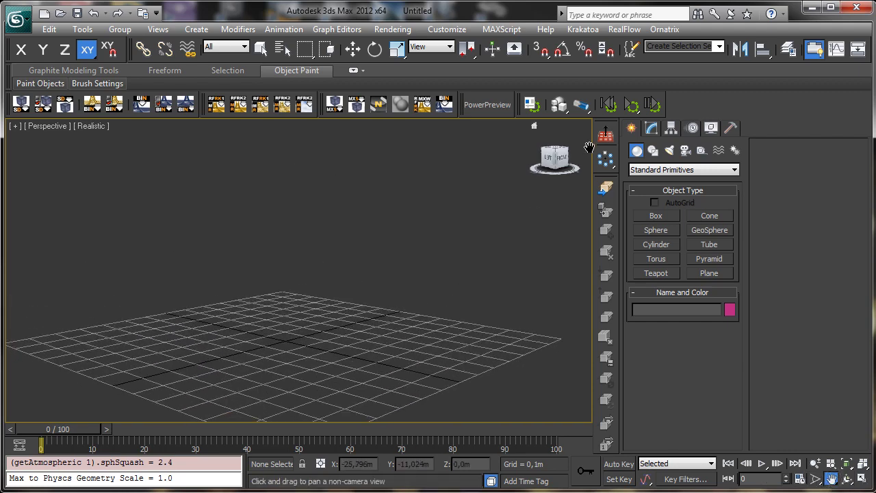
# Choose the Particle Systems category and pick PF Source.
pyautogui.click(647, 169)
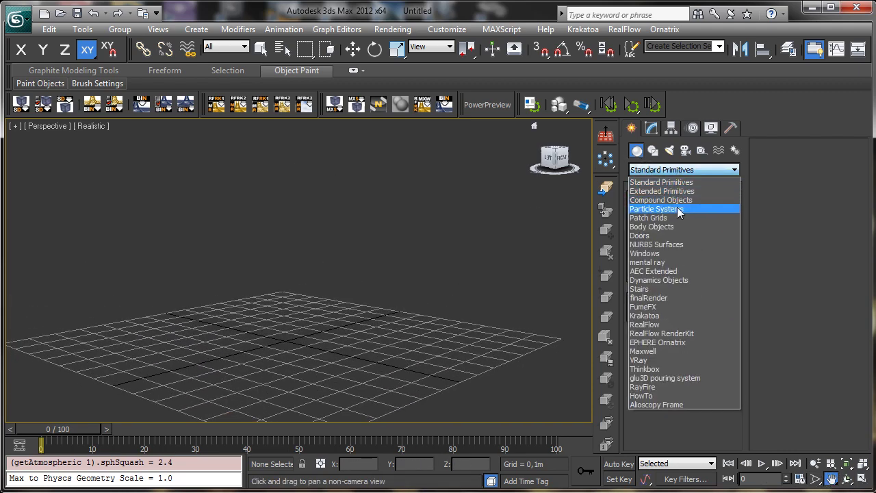
pyautogui.click(700, 208)
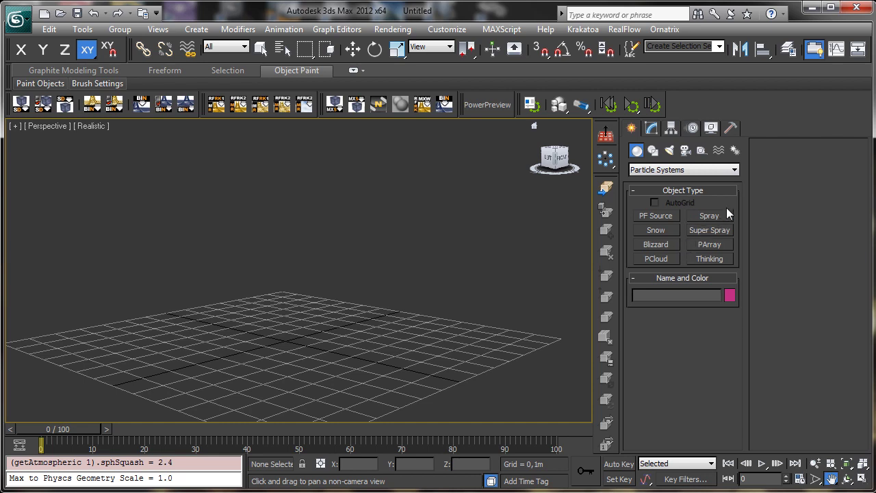
pyautogui.click(666, 215)
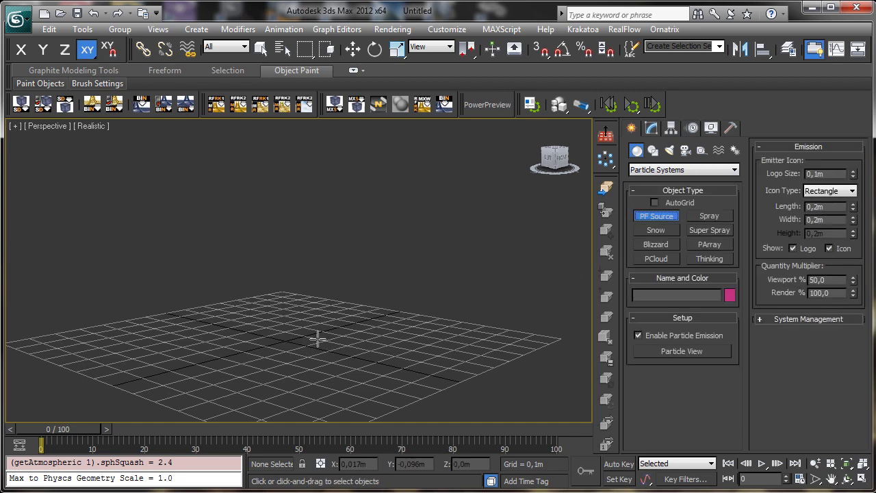
# Draw PF Source 001 at the grid centre and rotate it 180° about Y with Angle Snap.
pyautogui.moveTo(298, 337); pyautogui.dragTo(322, 348)
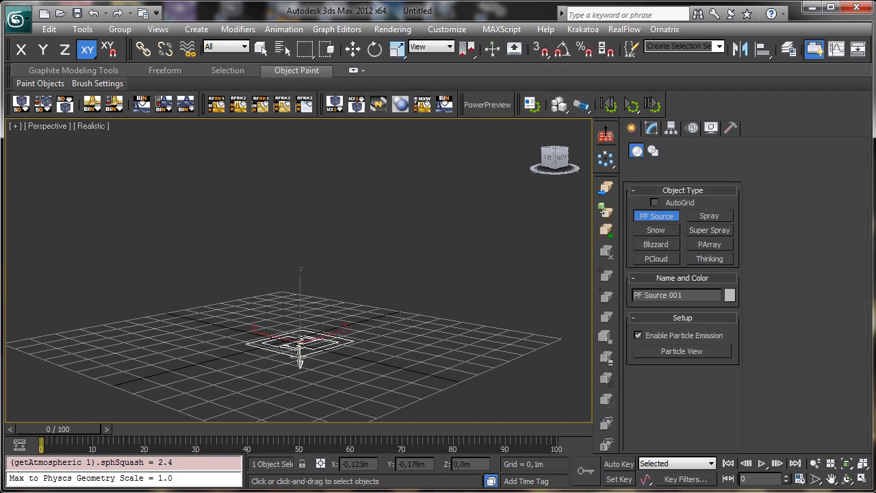
pyautogui.click(377, 48)
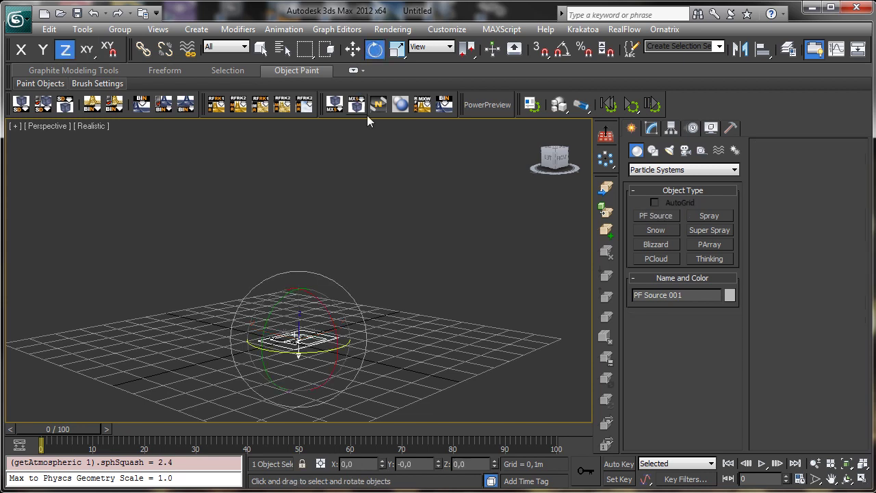
pyautogui.click(562, 50)
pyautogui.moveTo(274, 309); pyautogui.dragTo(379, 236)
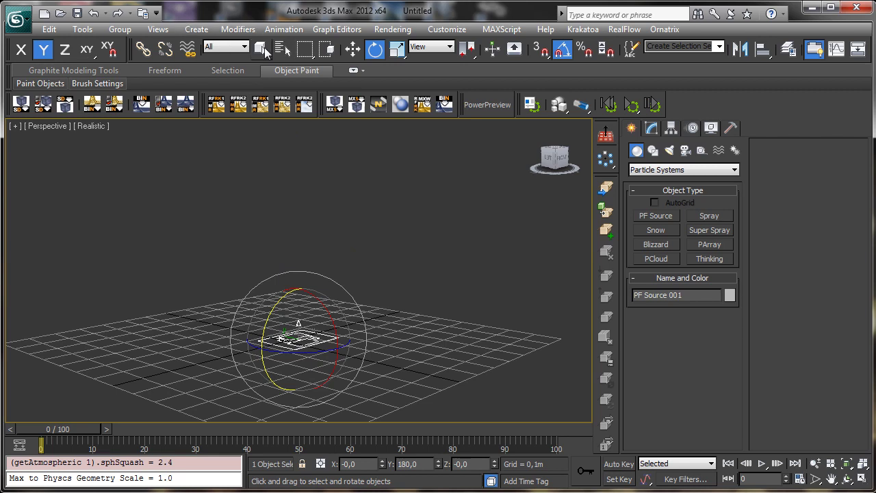
pyautogui.click(262, 48)
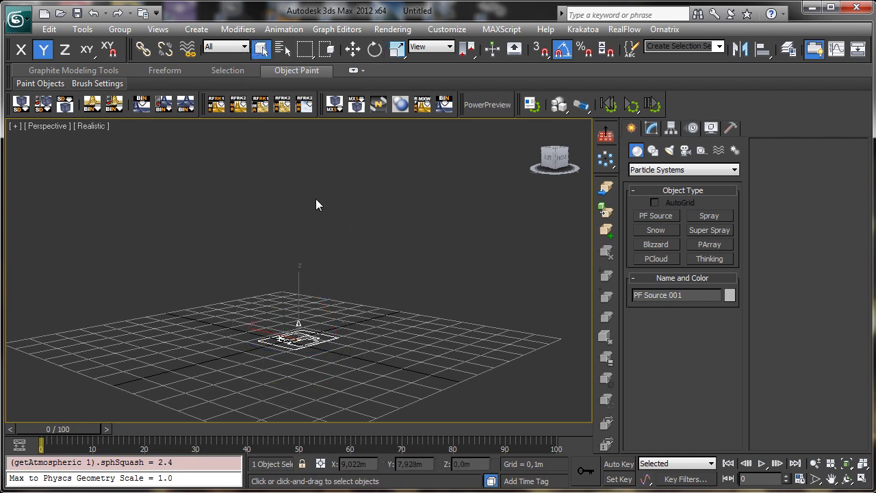
pyautogui.click(651, 129)
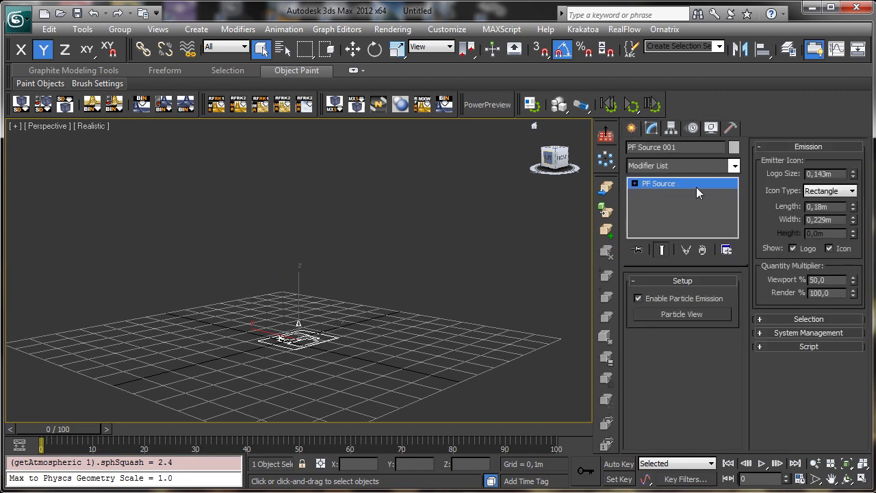
pyautogui.moveTo(69, 428)
pyautogui.mouseDown()
pyautogui.moveTo(160, 425)
pyautogui.moveTo(95, 431)
pyautogui.moveTo(86, 424)
pyautogui.moveTo(103, 421)
pyautogui.moveTo(98, 417)
pyautogui.mouseUp()
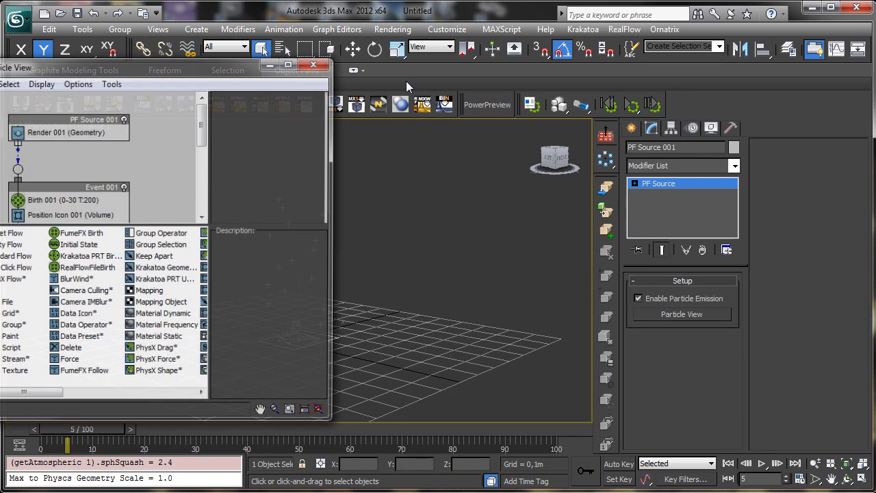
# Enlarge Particle View and set Position Icon 001 to emit from the Pivot.
pyautogui.moveTo(232, 62); pyautogui.dragTo(753, 59)
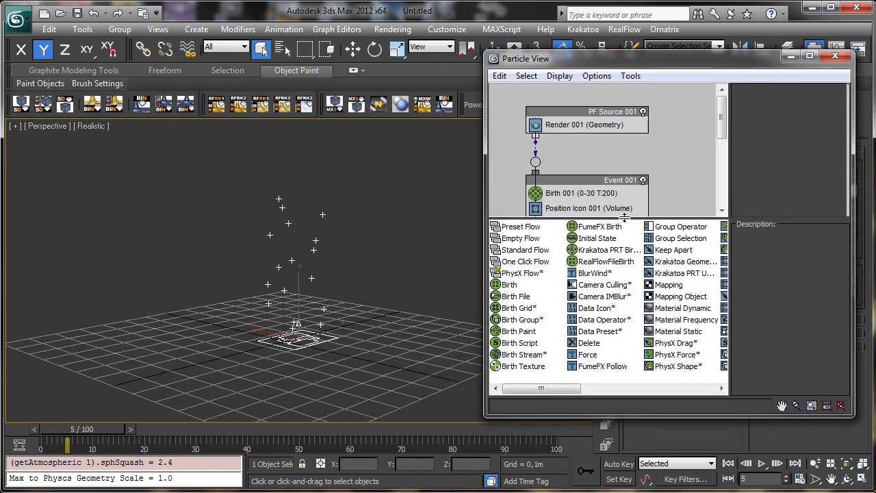
pyautogui.moveTo(626, 217); pyautogui.dragTo(620, 319)
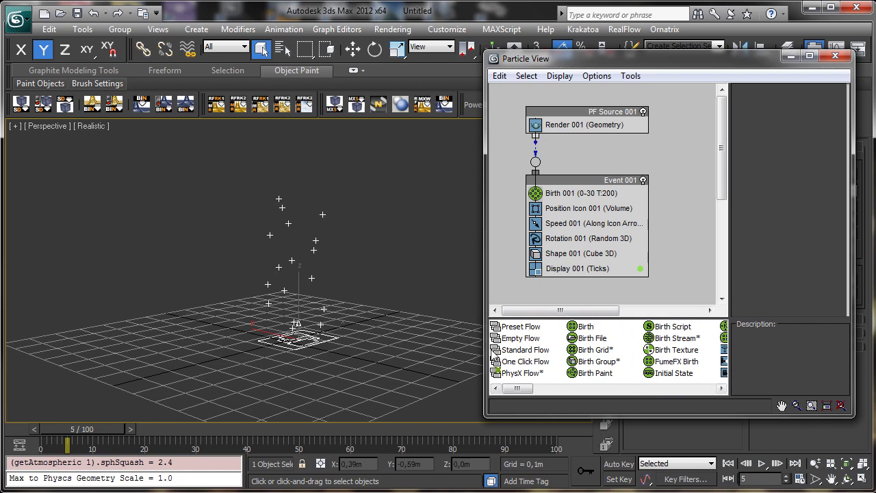
pyautogui.moveTo(484, 415); pyautogui.dragTo(376, 487)
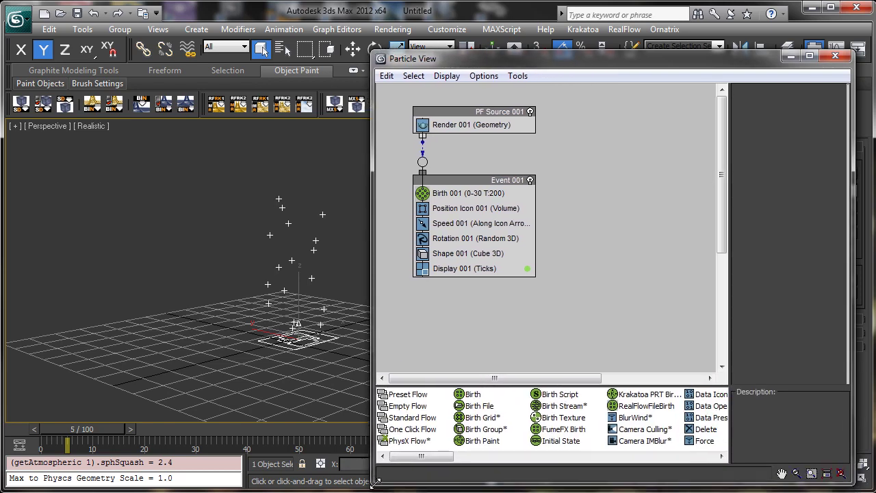
pyautogui.moveTo(443, 457); pyautogui.dragTo(637, 455)
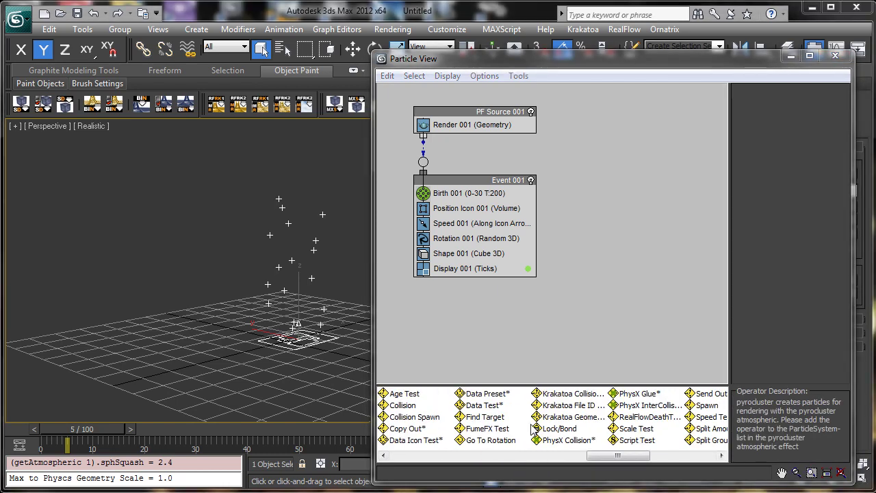
pyautogui.click(465, 211)
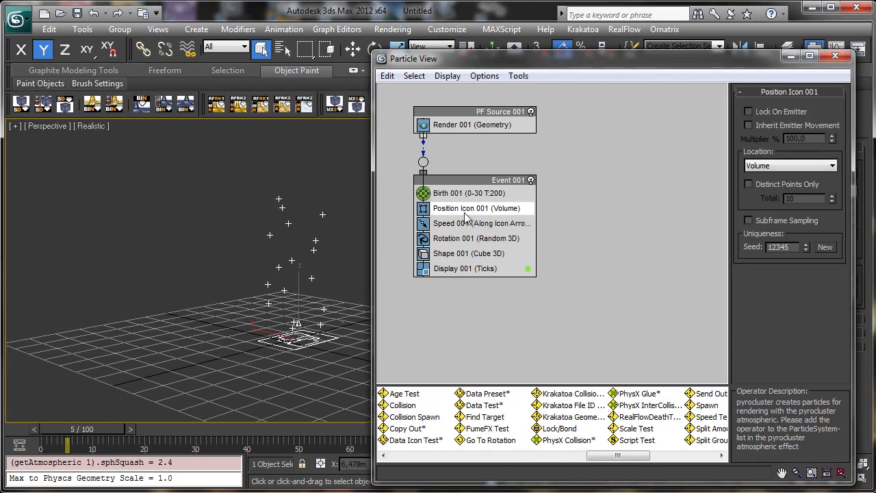
pyautogui.click(785, 166)
pyautogui.click(754, 178)
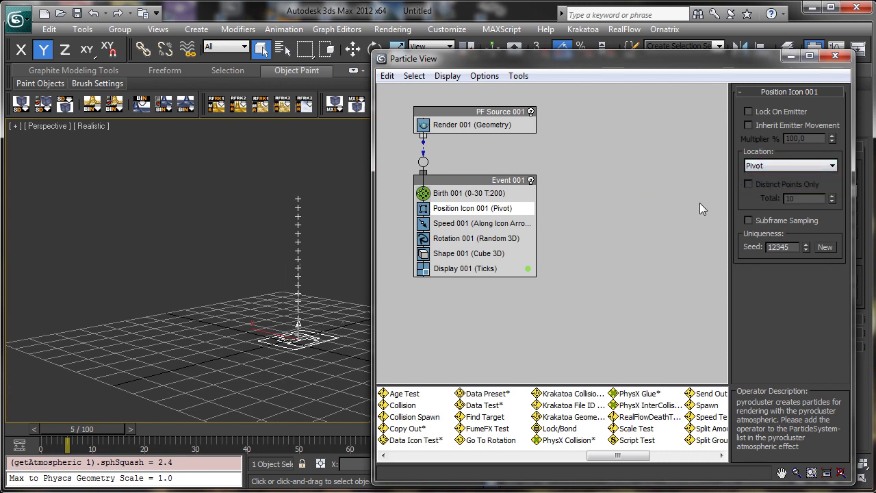
# Set Speed 001 to 2,1m with 1,0m variation and 12,5 divergence.
pyautogui.click(464, 224)
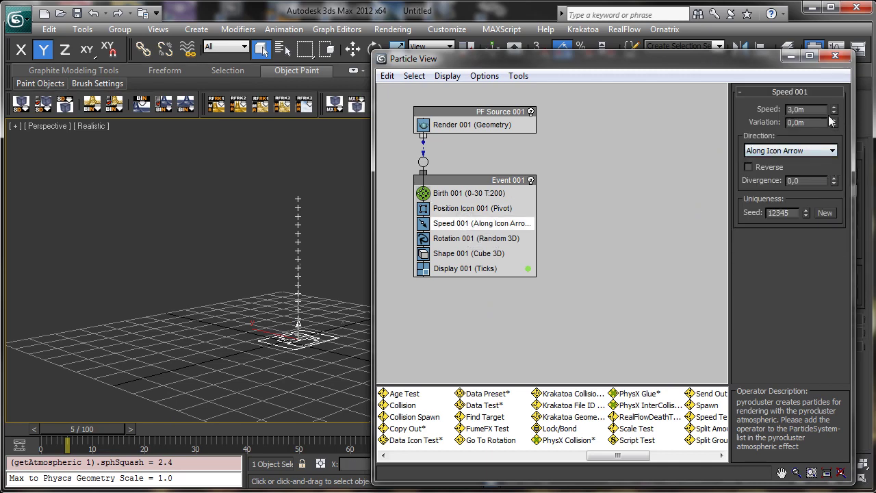
pyautogui.moveTo(835, 112); pyautogui.dragTo(837, 135)
pyautogui.doubleClick(814, 122)
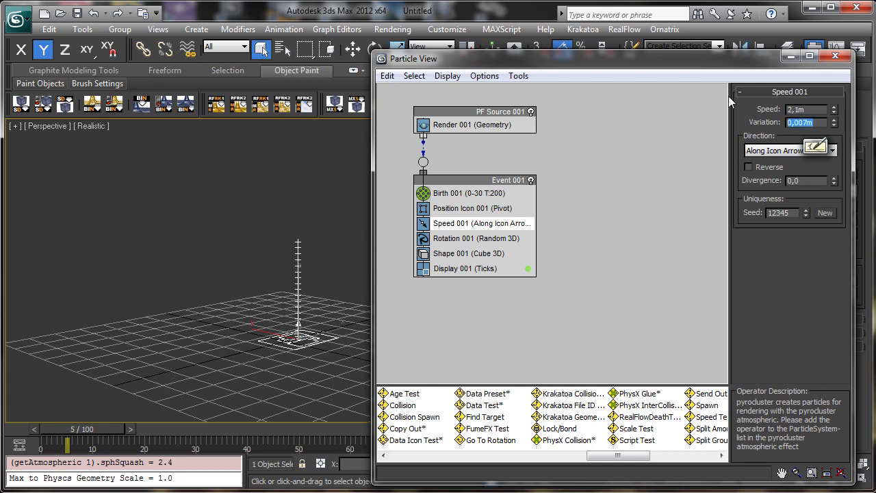
pyautogui.write('1')
pyautogui.press('Return')
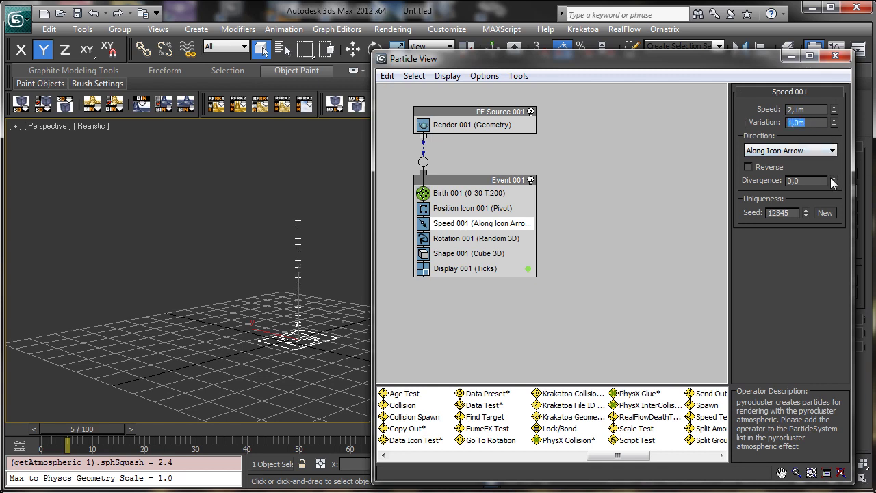
pyautogui.moveTo(835, 182); pyautogui.dragTo(810, 174)
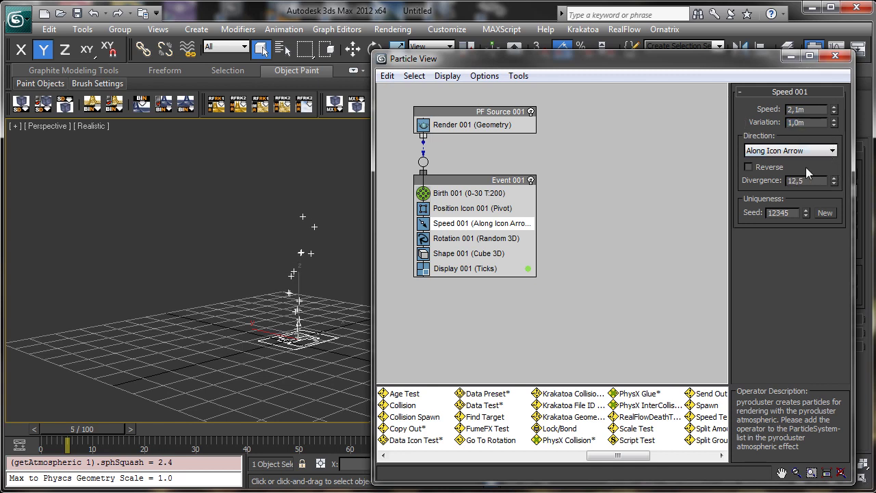
pyautogui.moveTo(38, 419)
pyautogui.mouseDown()
pyautogui.moveTo(54, 427)
pyautogui.moveTo(152, 414)
pyautogui.moveTo(43, 418)
pyautogui.mouseUp()
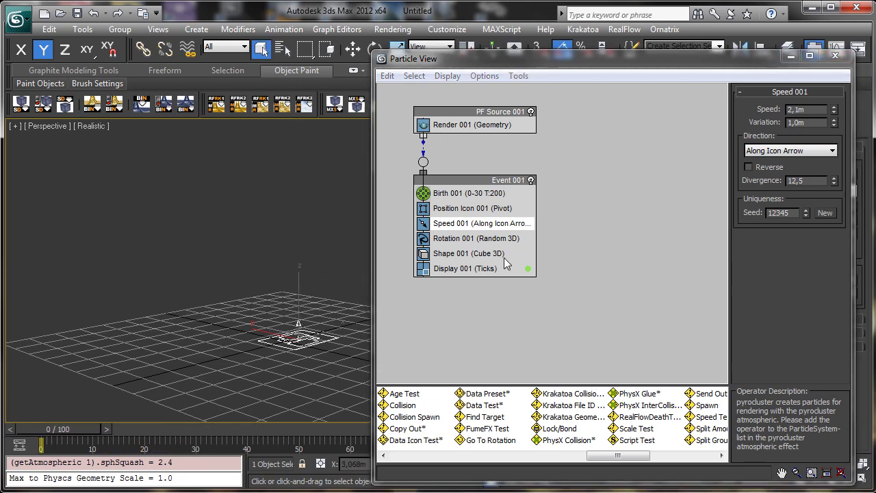
# Set Display 001 to Dots and disable the Rotation operator.
pyautogui.click(483, 269)
pyautogui.click(806, 111)
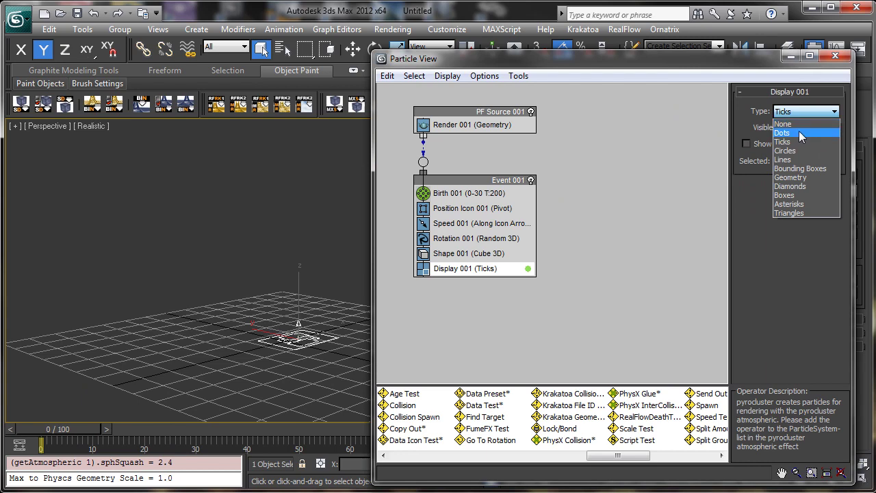
pyautogui.click(800, 132)
pyautogui.click(425, 238)
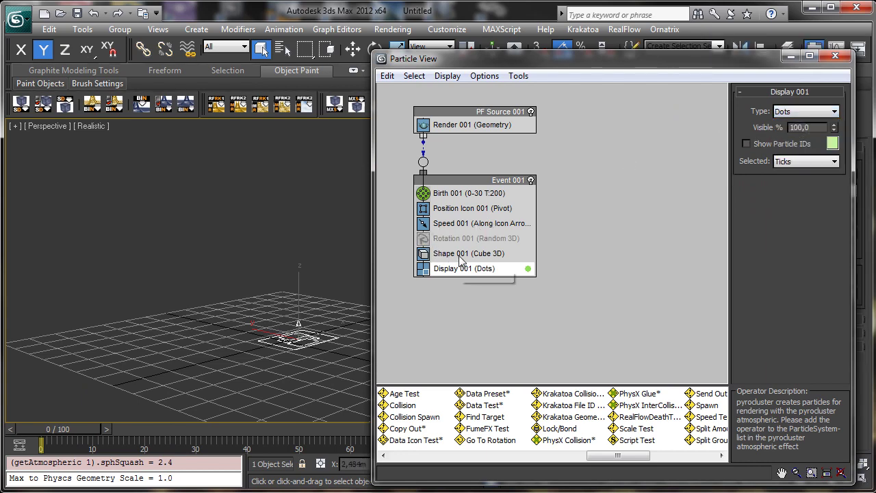
# Create a Drag space warp from Space Warps > Forces beside the emitter.
pyautogui.click(791, 57)
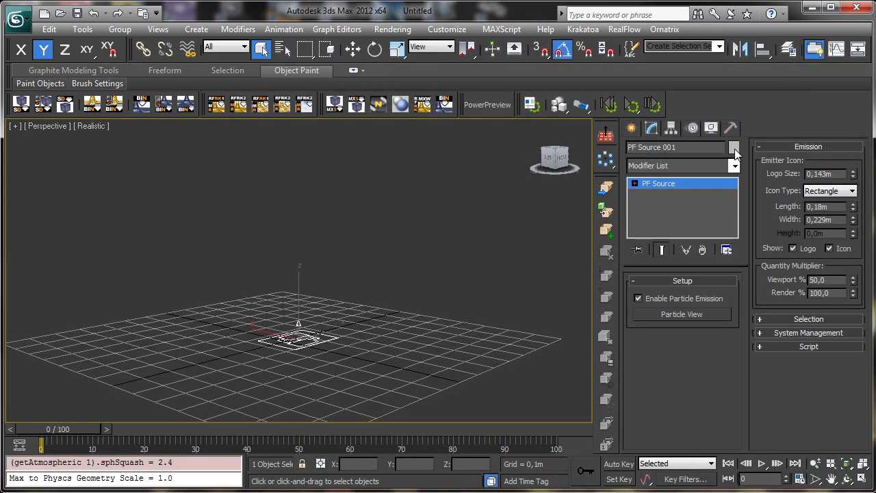
pyautogui.click(631, 129)
pyautogui.click(702, 151)
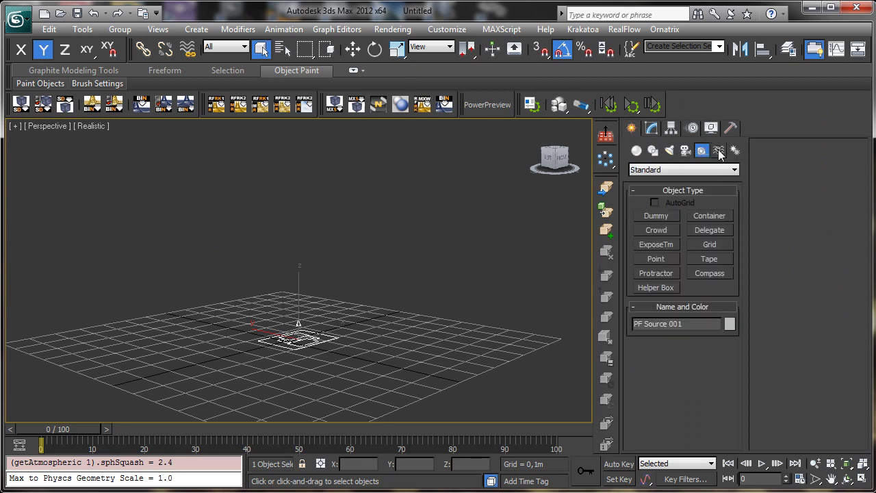
pyautogui.click(718, 151)
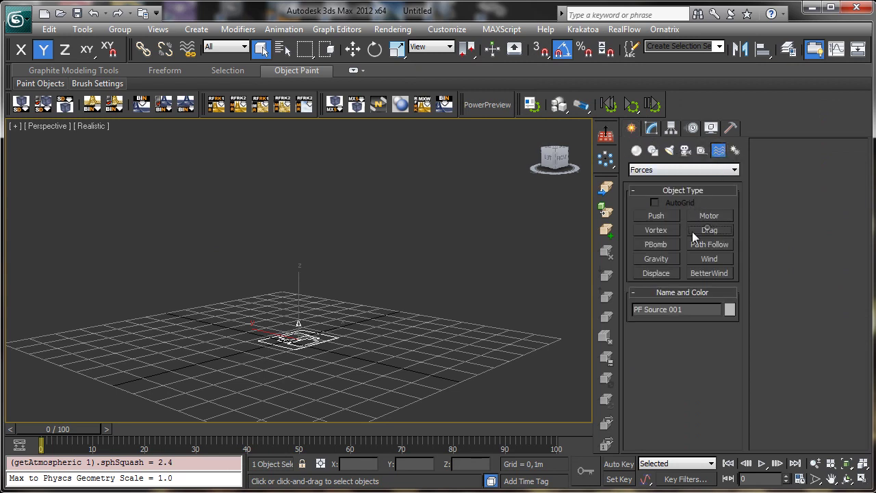
pyautogui.click(692, 231)
pyautogui.moveTo(495, 325); pyautogui.dragTo(544, 294)
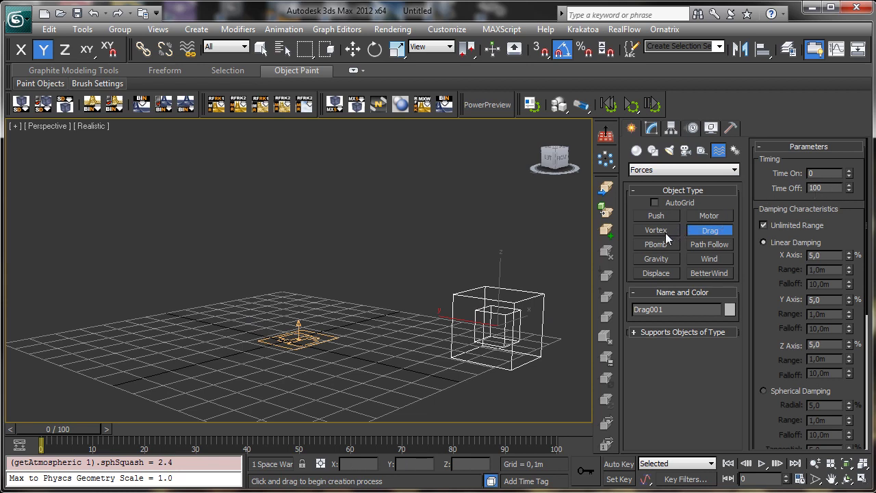
# Create a Wind space warp and rotate it −120° about Z.
pyautogui.click(687, 258)
pyautogui.moveTo(422, 302); pyautogui.dragTo(416, 233)
pyautogui.click(375, 48)
pyautogui.moveTo(438, 316); pyautogui.dragTo(347, 310)
pyautogui.press('q')
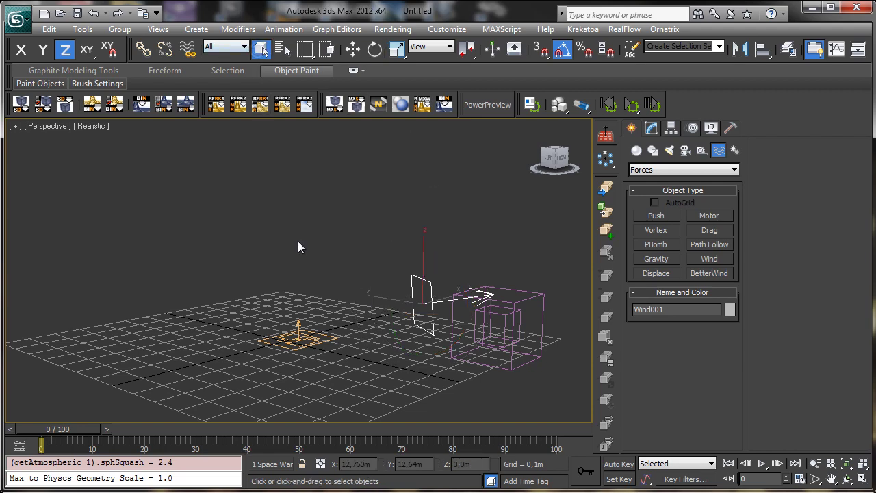
# Select PF Source 001 in the Modify panel and bring up its Particle View.
pyautogui.click(297, 335)
pyautogui.click(652, 128)
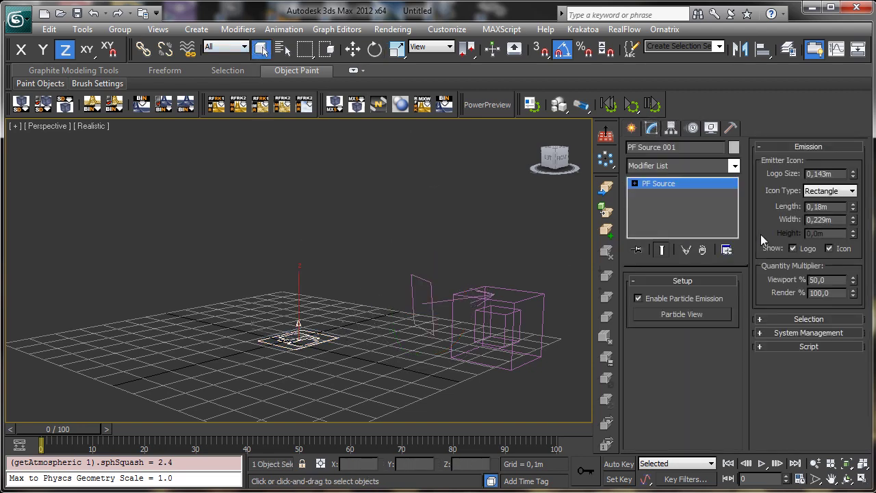
pyautogui.click(688, 317)
# Replace the Rotation operator with a Force operator using Drag001.
pyautogui.moveTo(327, 14); pyautogui.dragTo(789, 61)
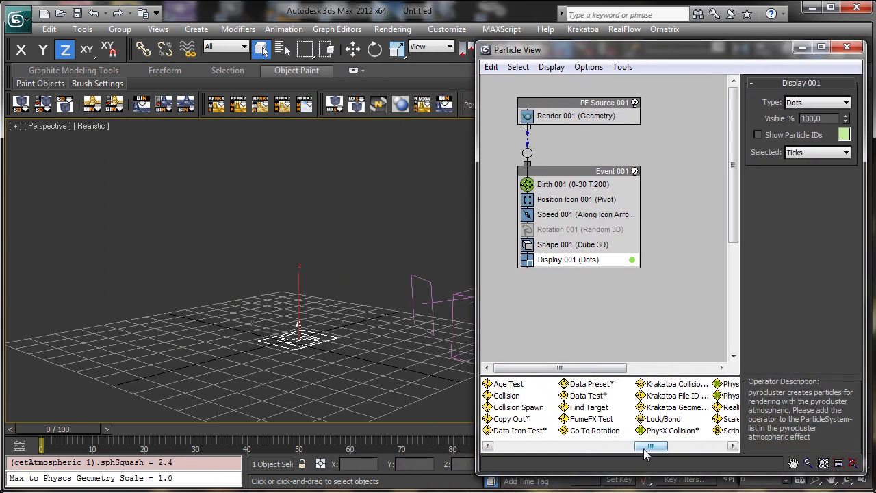
pyautogui.moveTo(646, 453); pyautogui.dragTo(550, 453)
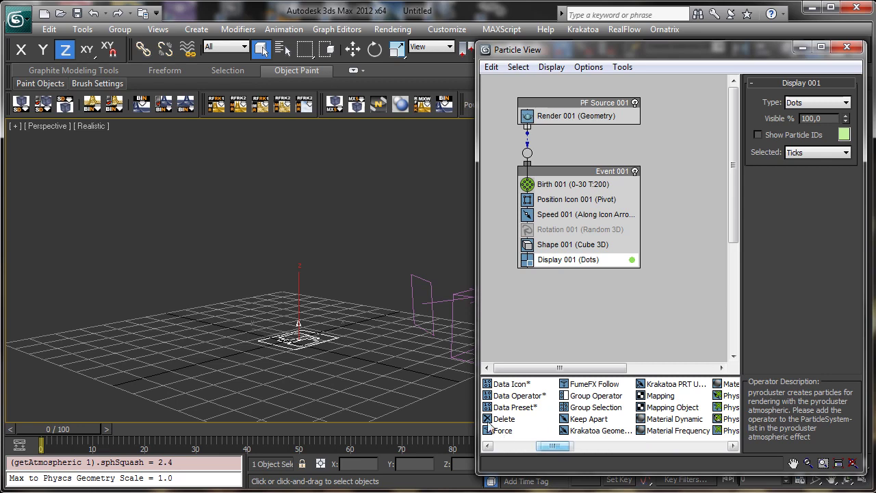
pyautogui.moveTo(489, 429); pyautogui.dragTo(595, 236)
pyautogui.click(561, 233)
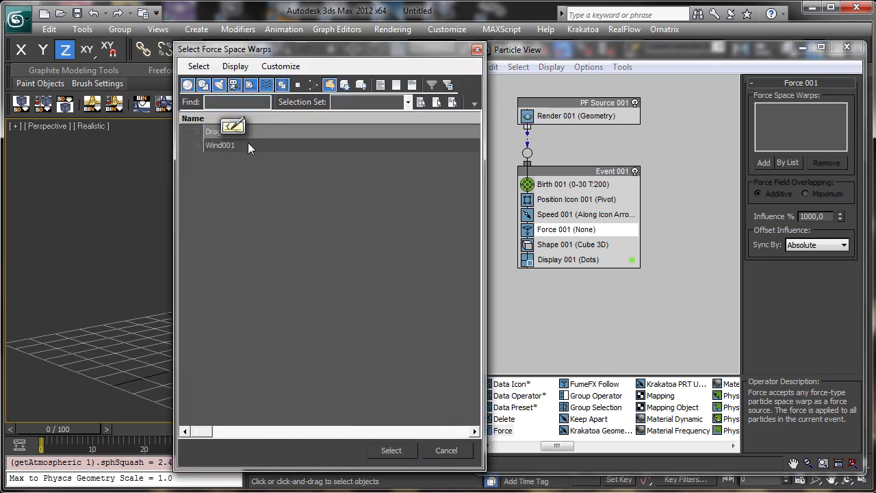
pyautogui.doubleClick(209, 131)
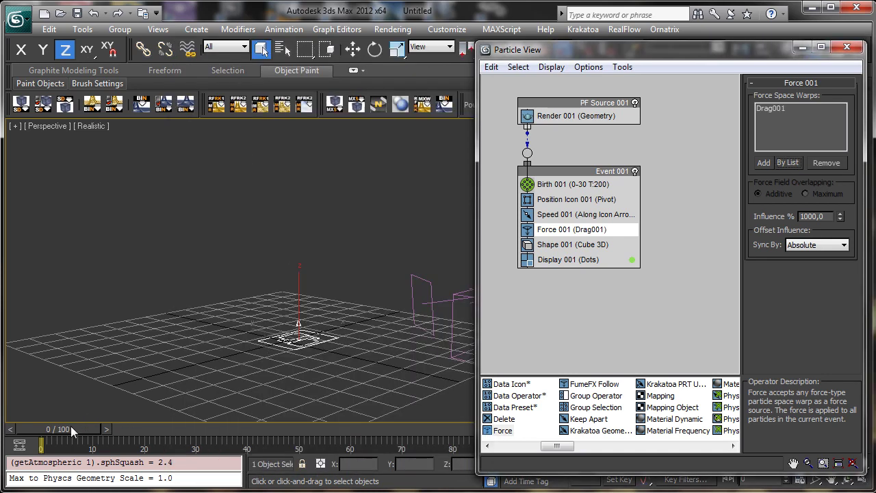
pyautogui.moveTo(71, 428); pyautogui.dragTo(123, 391)
# Set the Birth operator's Emit Stop to frame 100.
pyautogui.click(573, 184)
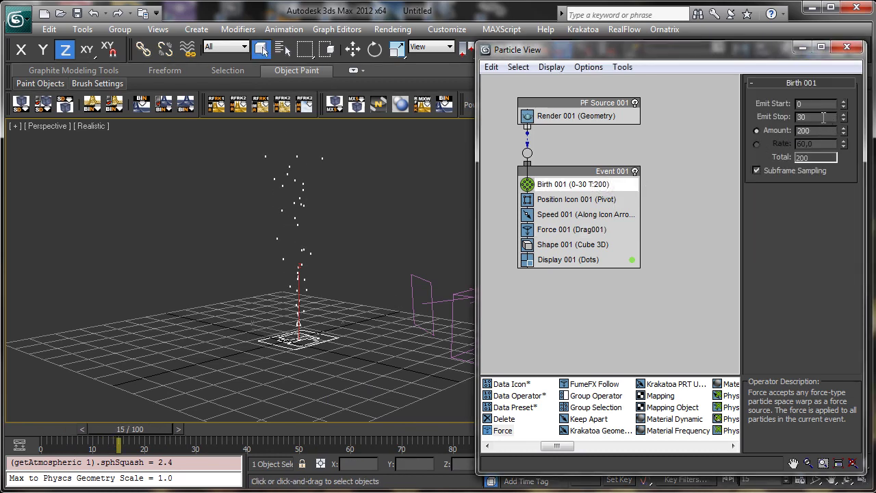
pyautogui.write('100')
pyautogui.press('Return')
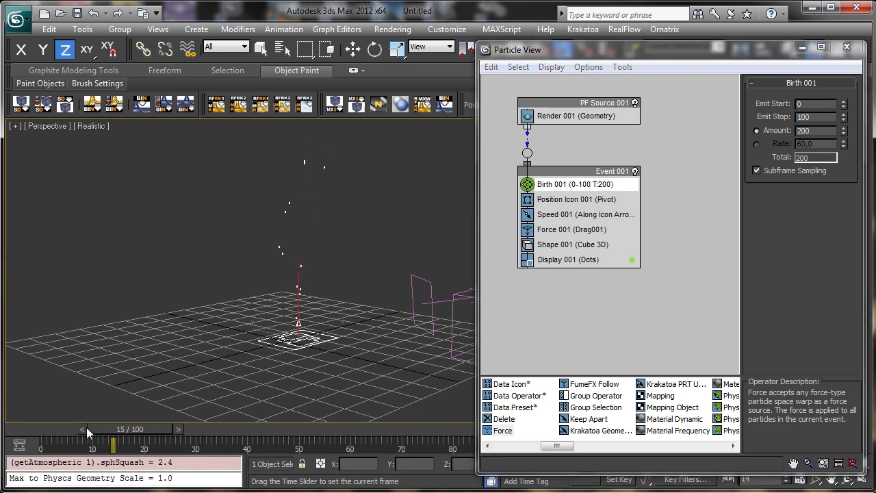
pyautogui.moveTo(86, 427); pyautogui.dragTo(6, 404)
# Lower Speed 001 to 0,5m with 0,2m variation.
pyautogui.click(568, 230)
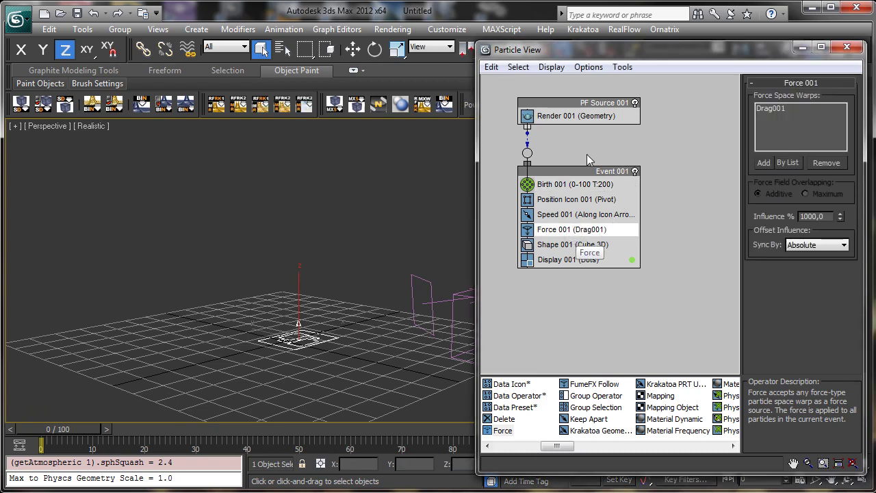
pyautogui.click(558, 214)
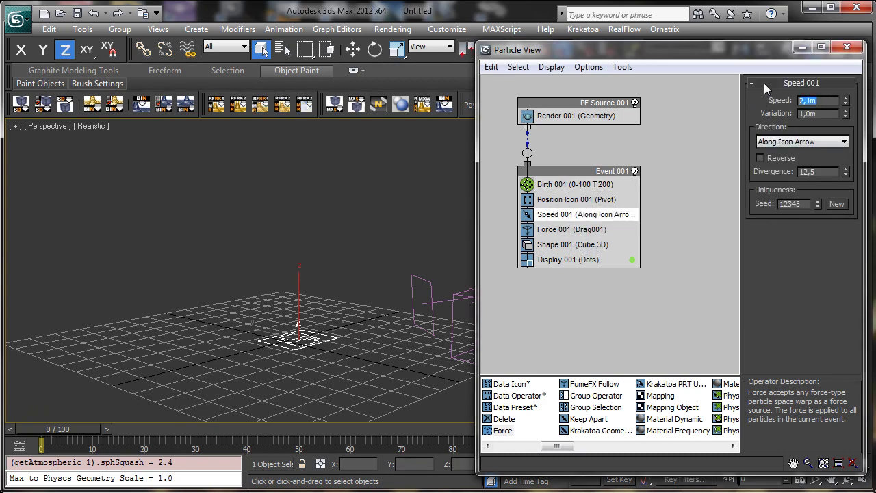
pyautogui.write('0,')
pyautogui.press('Tab')
pyautogui.moveTo(28, 428); pyautogui.dragTo(35, 390)
# Set Force 001 influence to 700% and add a Delete operator to Event 001.
pyautogui.press('q')
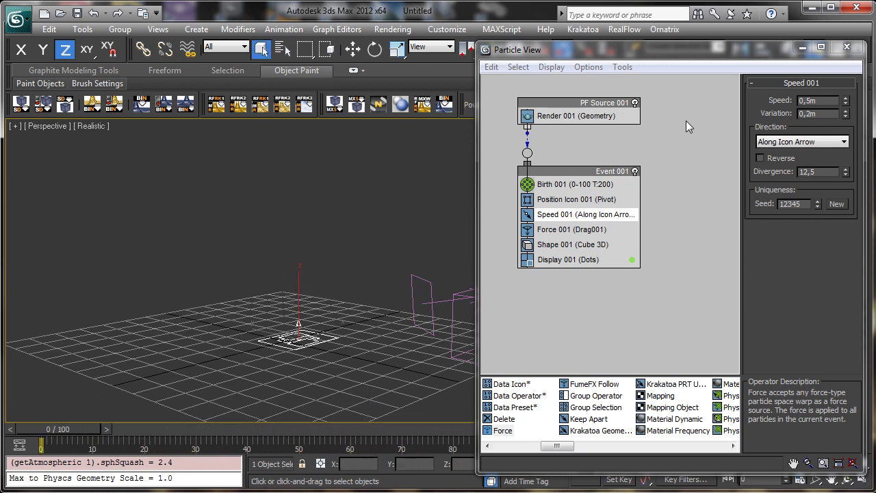
pyautogui.click(607, 229)
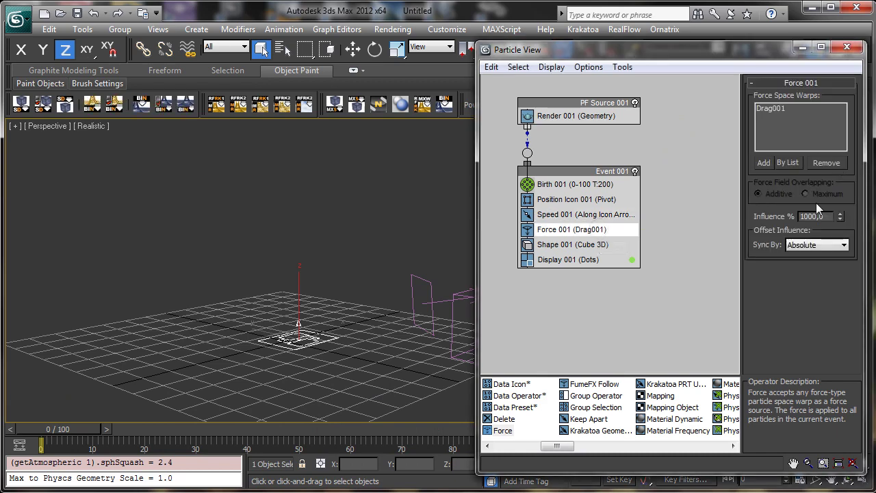
pyautogui.doubleClick(802, 214)
pyautogui.write('700')
pyautogui.press('Return')
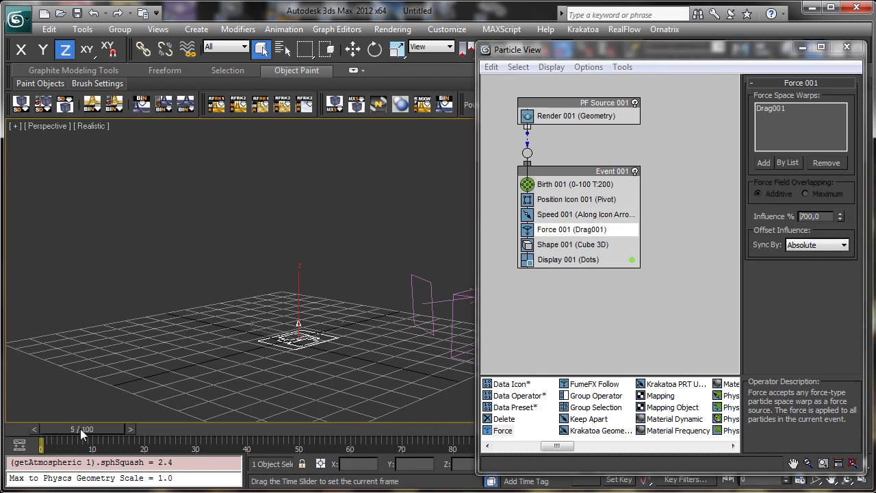
pyautogui.moveTo(80, 429); pyautogui.dragTo(13, 395)
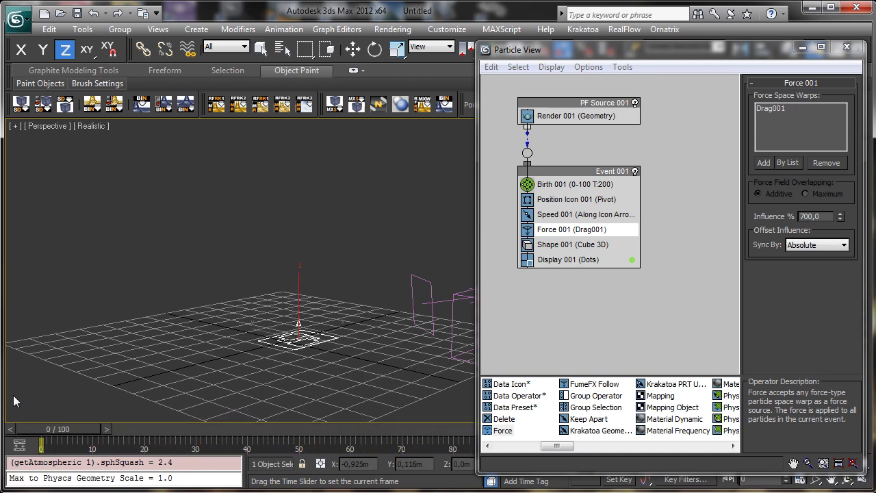
pyautogui.moveTo(505, 419); pyautogui.dragTo(581, 274)
# Set Delete 001 to By Particle Age with Life Span 50 and Variation 15.
pyautogui.click(563, 260)
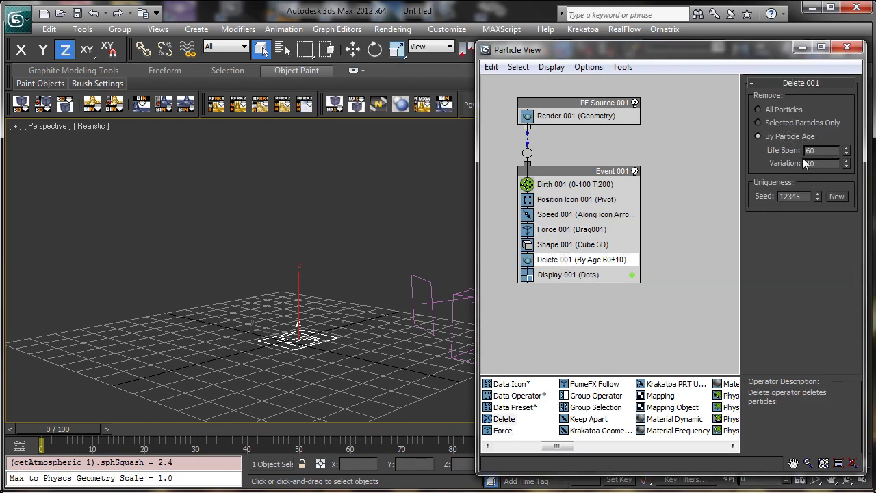
pyautogui.doubleClick(810, 150)
pyautogui.press('Return')
pyautogui.doubleClick(822, 163)
pyautogui.write('15')
pyautogui.press('Return')
pyautogui.moveTo(65, 433); pyautogui.dragTo(5, 356)
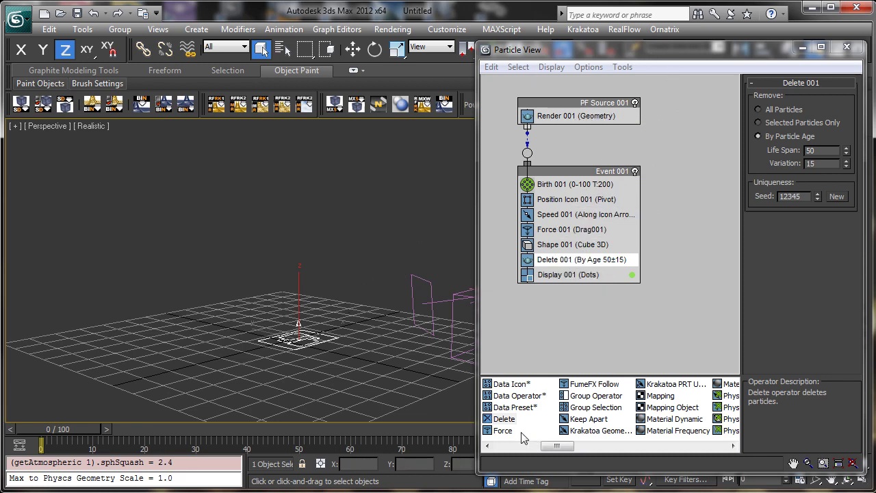
# Add a second Force operator and assign Wind001 to it via By List.
pyautogui.moveTo(506, 432); pyautogui.dragTo(579, 246)
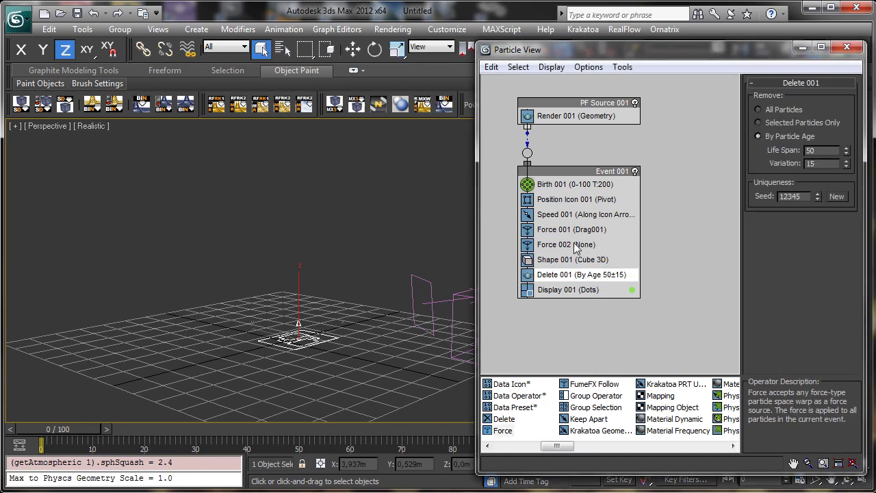
pyautogui.click(575, 247)
pyautogui.click(786, 163)
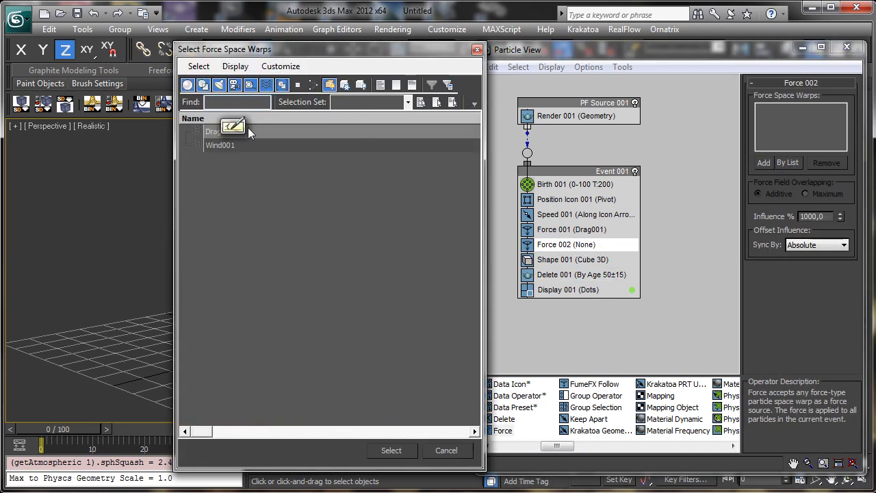
pyautogui.doubleClick(217, 147)
pyautogui.moveTo(58, 430); pyautogui.dragTo(118, 429)
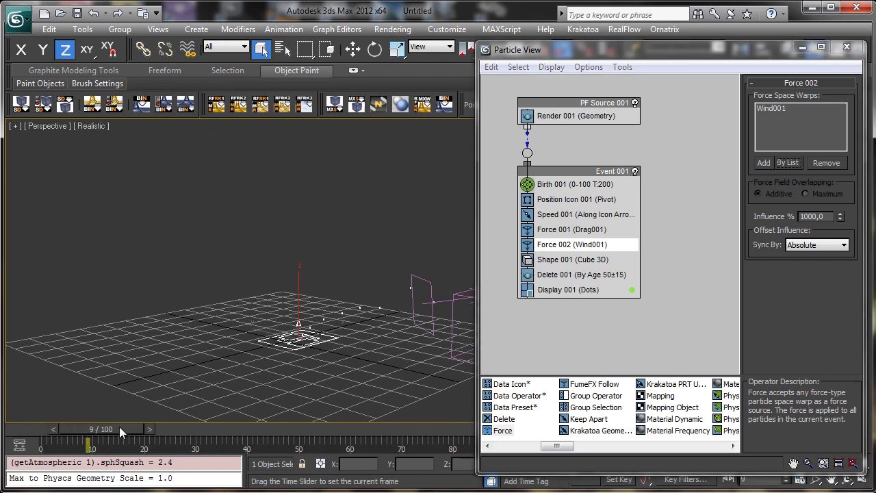
pyautogui.press('q')
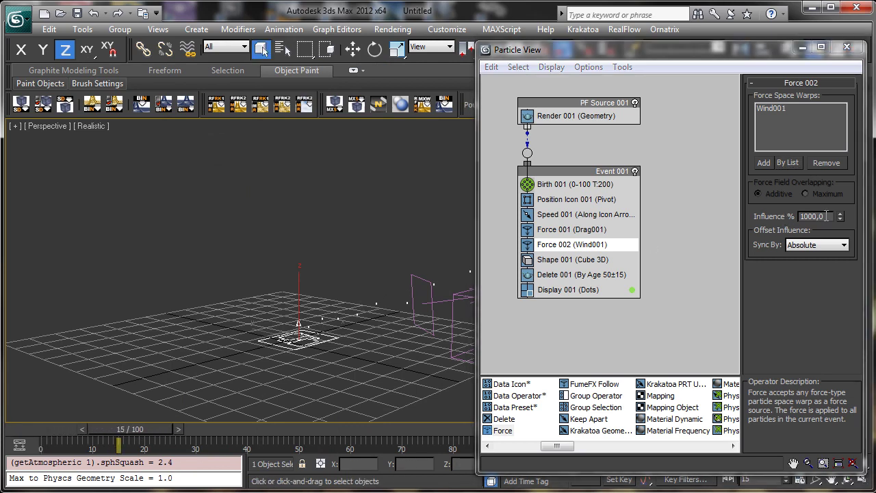
# Set Force 002's influence to 25% after trying 50%.
pyautogui.doubleClick(827, 216)
pyautogui.write('1')
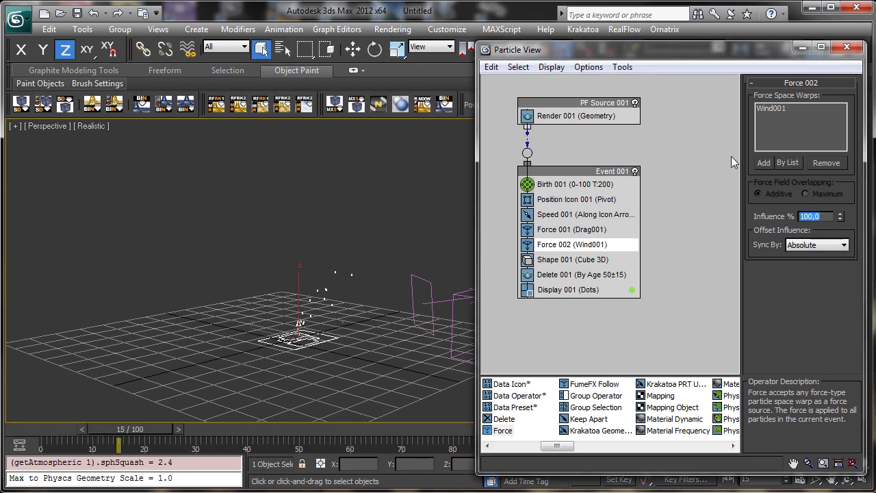
pyautogui.moveTo(80, 429); pyautogui.dragTo(322, 380)
pyautogui.click(768, 196)
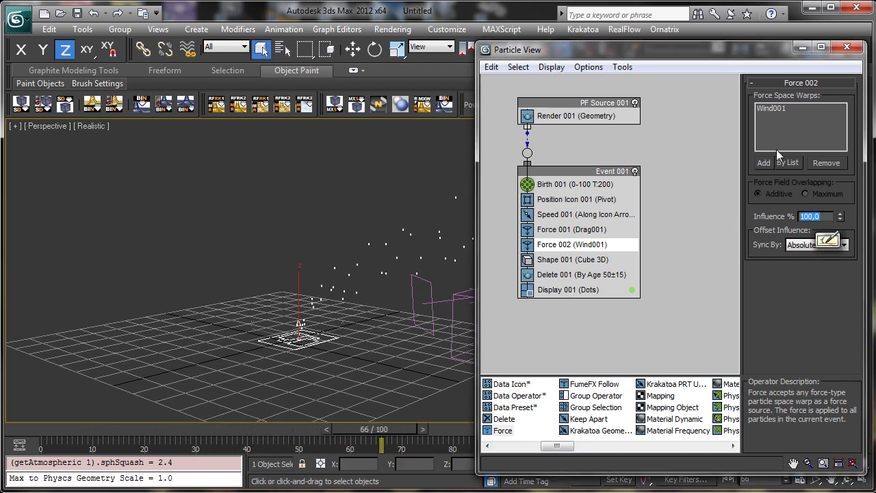
pyautogui.write('50')
pyautogui.press('Return')
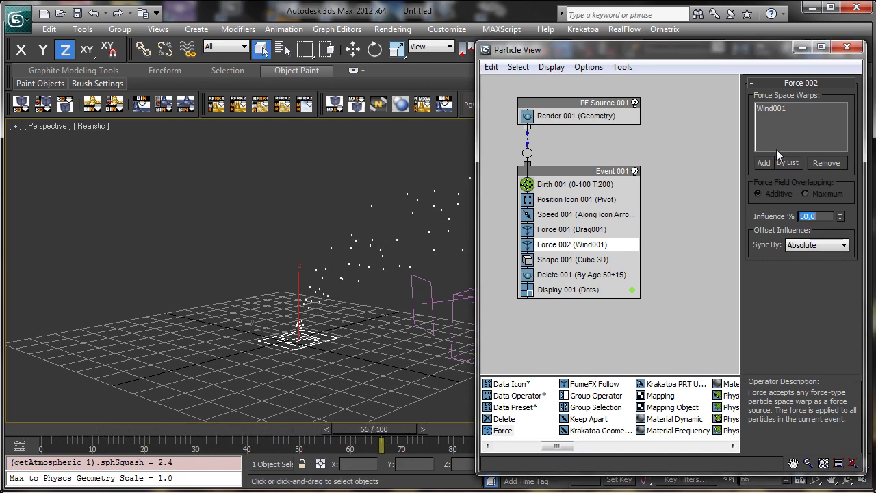
pyautogui.write('25')
pyautogui.press('Return')
pyautogui.moveTo(13, 432); pyautogui.dragTo(481, 340)
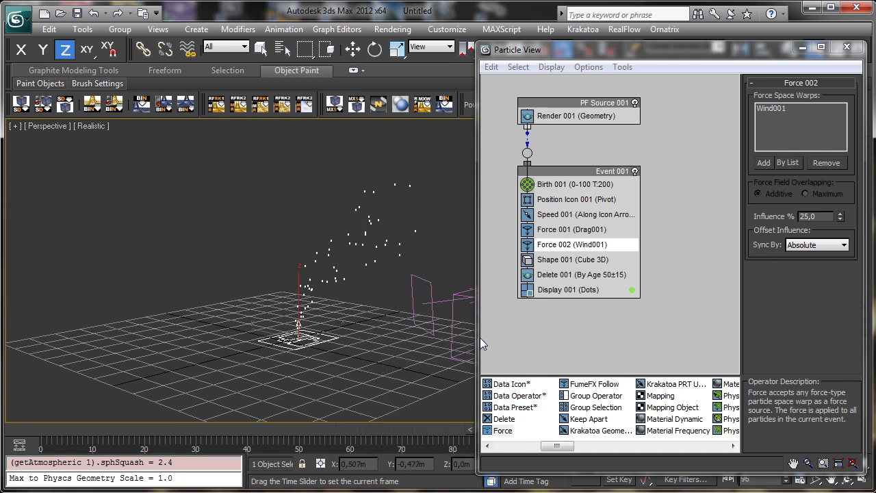
pyautogui.moveTo(423, 336); pyautogui.dragTo(493, 294)
# Raise Delete 001's Life Span to 75 frames.
pyautogui.click(611, 273)
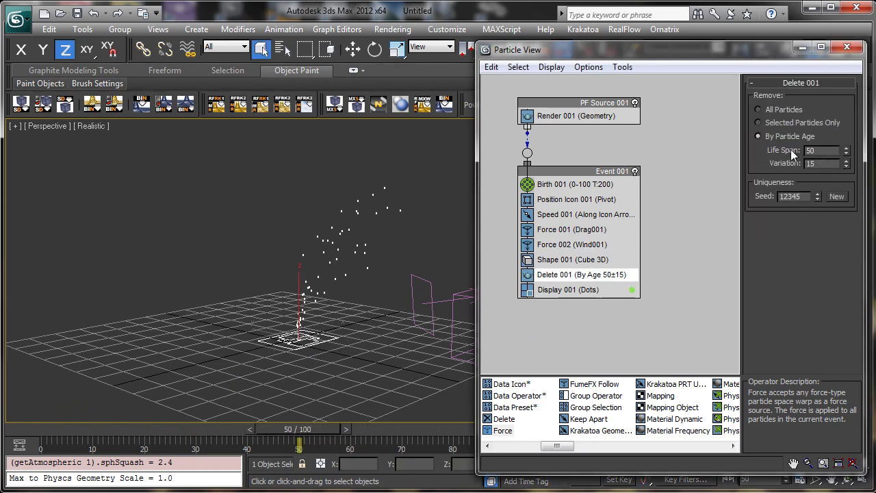
pyautogui.write('75')
pyautogui.press('Return')
pyautogui.moveTo(16, 430); pyautogui.dragTo(508, 345)
pyautogui.moveTo(456, 354); pyautogui.dragTo(419, 342)
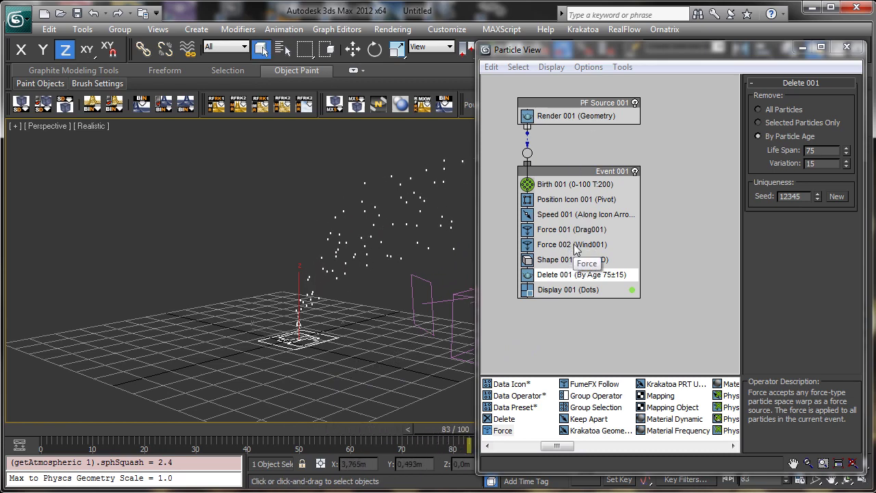
# Select Wind001 and set its turbulence to 1,525 and frequency to 0,98.
pyautogui.click(846, 47)
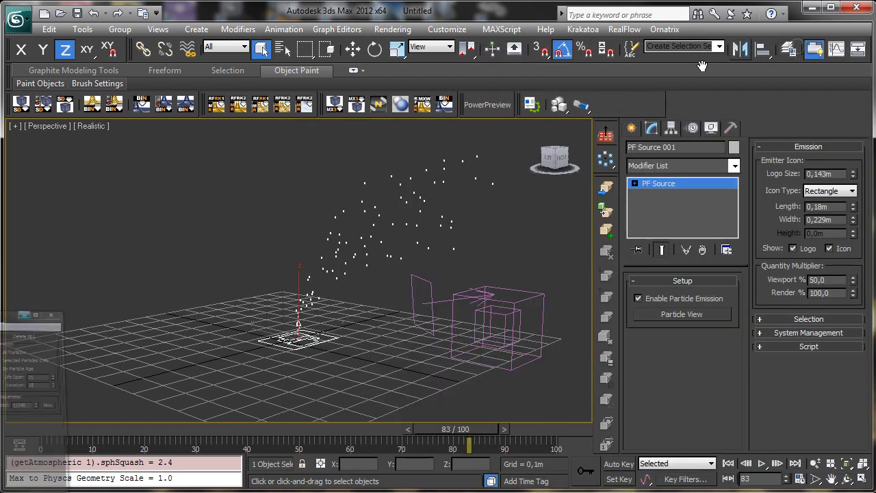
pyautogui.click(427, 294)
pyautogui.click(430, 294)
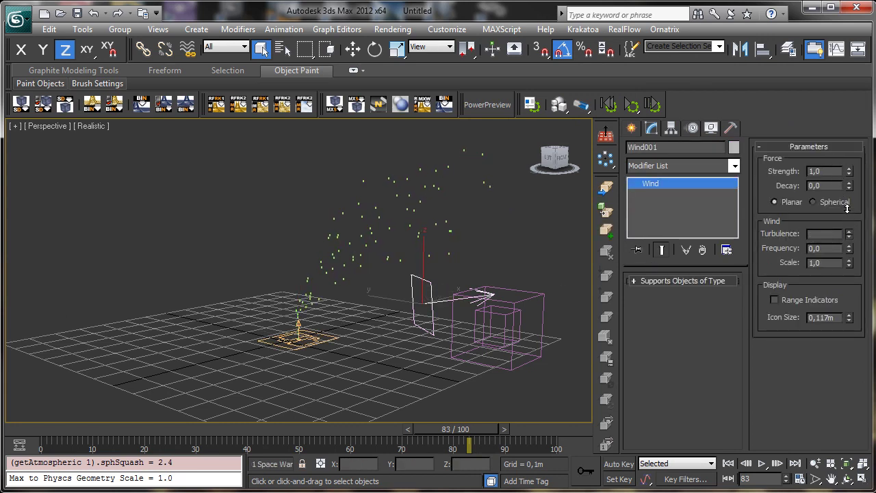
pyautogui.moveTo(849, 235); pyautogui.dragTo(849, 265)
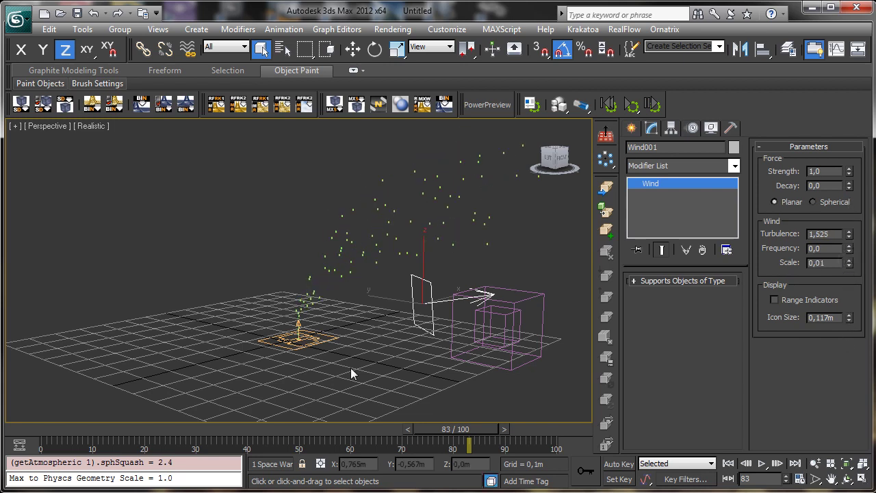
pyautogui.moveTo(43, 430); pyautogui.dragTo(255, 421)
pyautogui.press('q')
pyautogui.moveTo(851, 250); pyautogui.dragTo(848, 223)
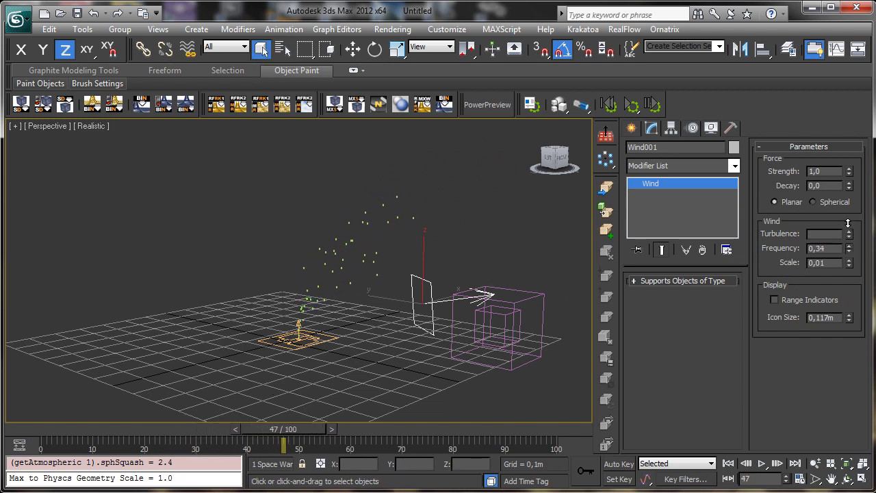
pyautogui.moveTo(843, 180); pyautogui.dragTo(791, 203)
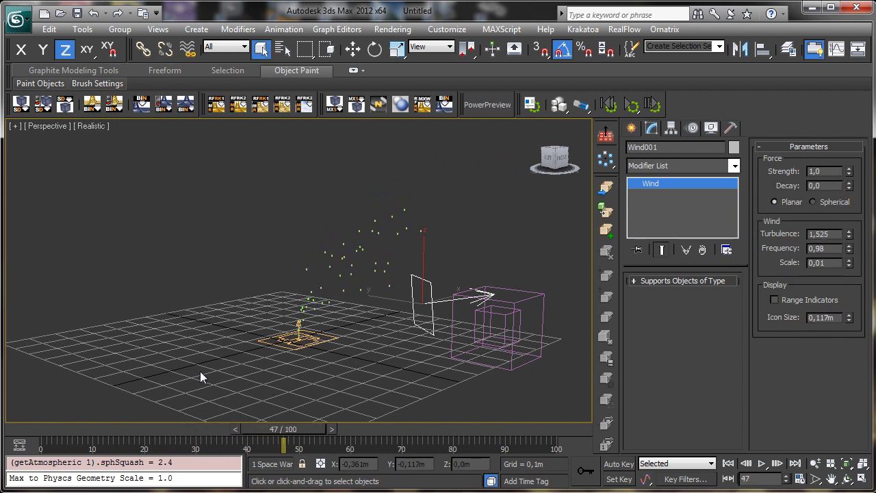
pyautogui.moveTo(62, 431)
pyautogui.mouseDown()
pyautogui.moveTo(226, 420)
pyautogui.moveTo(437, 357)
pyautogui.mouseUp()
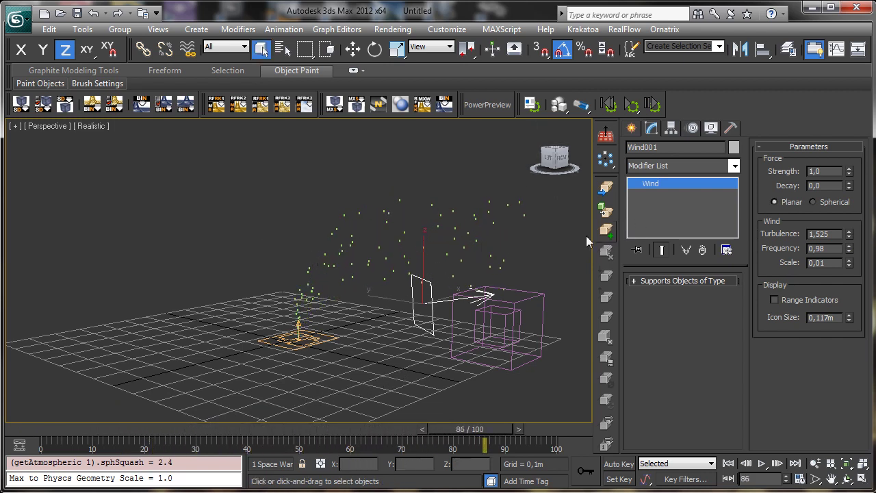
# Tilt Wind001 25° on its local X axis so it blows the particles upward.
pyautogui.click(375, 49)
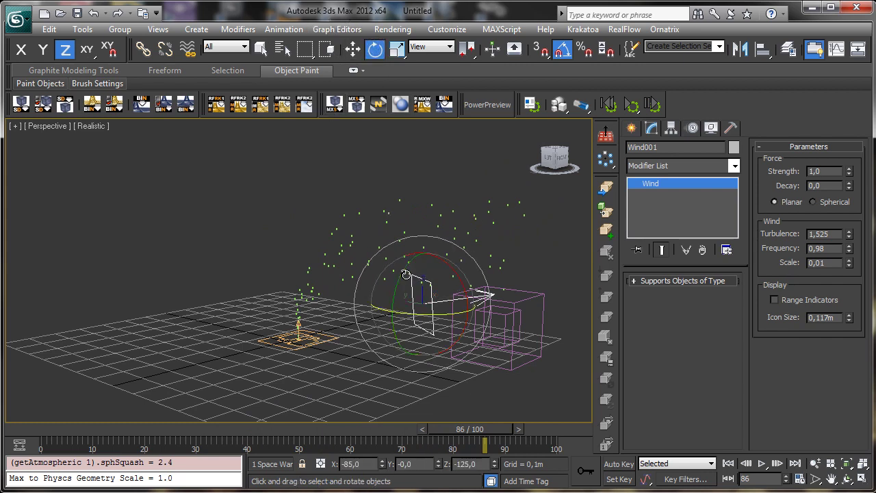
pyautogui.click(233, 47)
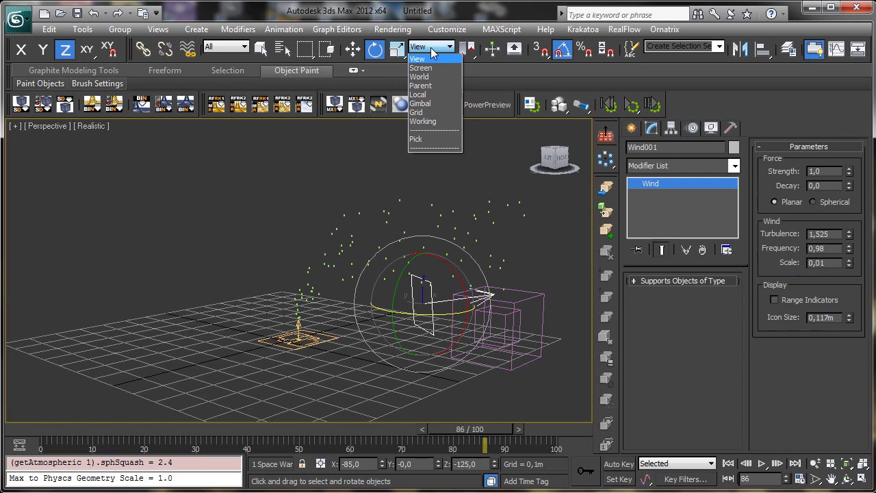
pyautogui.click(419, 94)
pyautogui.moveTo(403, 263); pyautogui.dragTo(380, 271)
pyautogui.moveTo(38, 422); pyautogui.dragTo(456, 353)
# Select Drag001 and set its linear damping on X, Y and Z to 7,0.
pyautogui.press('e')
pyautogui.click(519, 300)
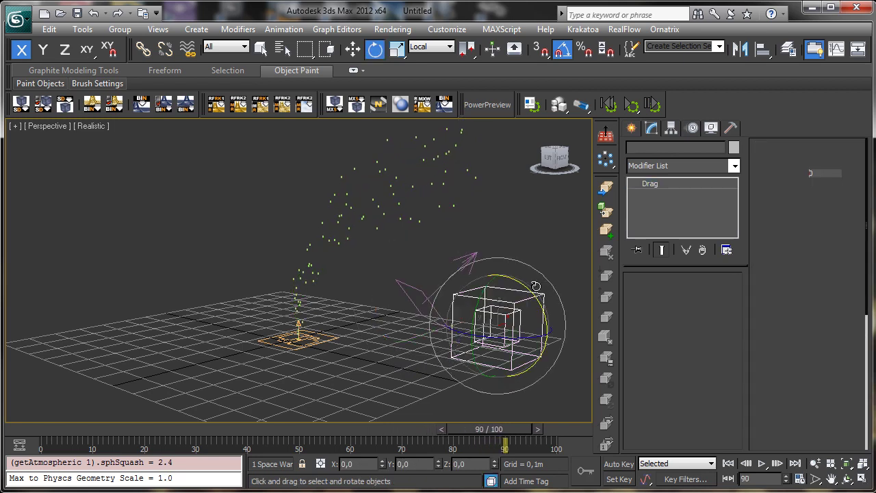
pyautogui.click(261, 49)
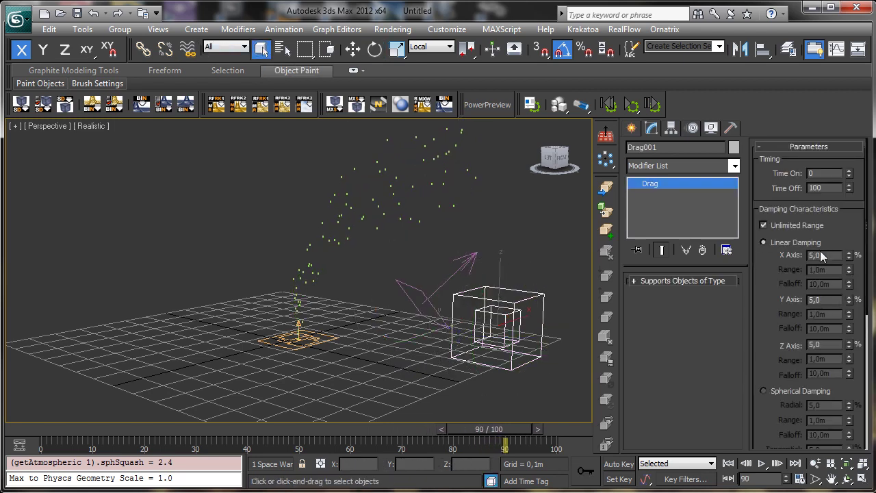
pyautogui.doubleClick(830, 256)
pyautogui.write('7')
pyautogui.press('Tab')
pyautogui.doubleClick(820, 346)
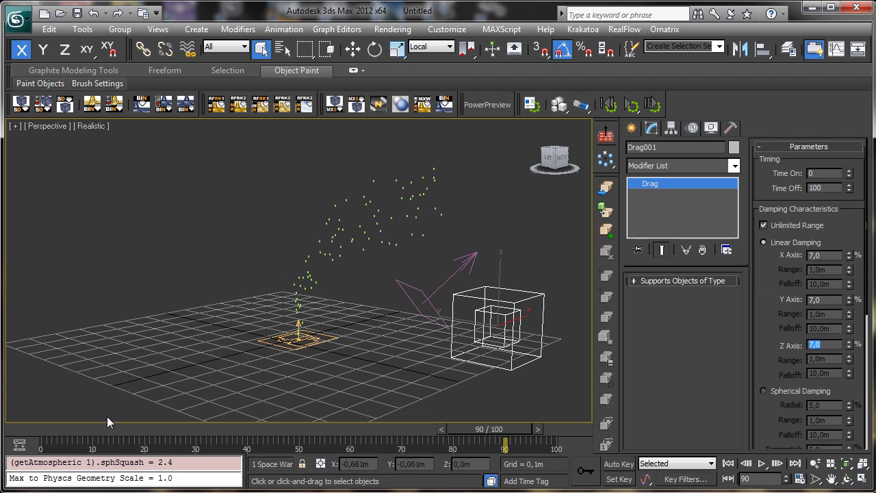
pyautogui.moveTo(18, 438); pyautogui.dragTo(462, 337)
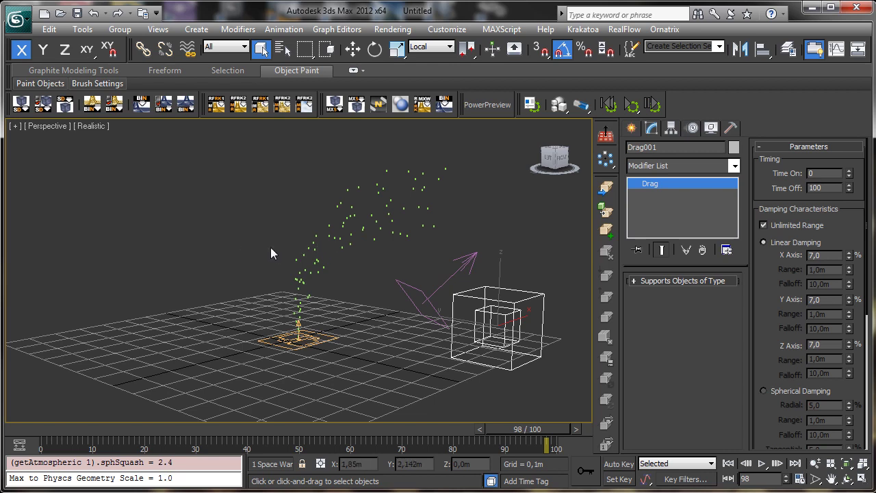
pyautogui.moveTo(23, 429); pyautogui.dragTo(296, 424)
# Select PF Source 001, open Particle View and inspect the source's object properties.
pyautogui.click(378, 317)
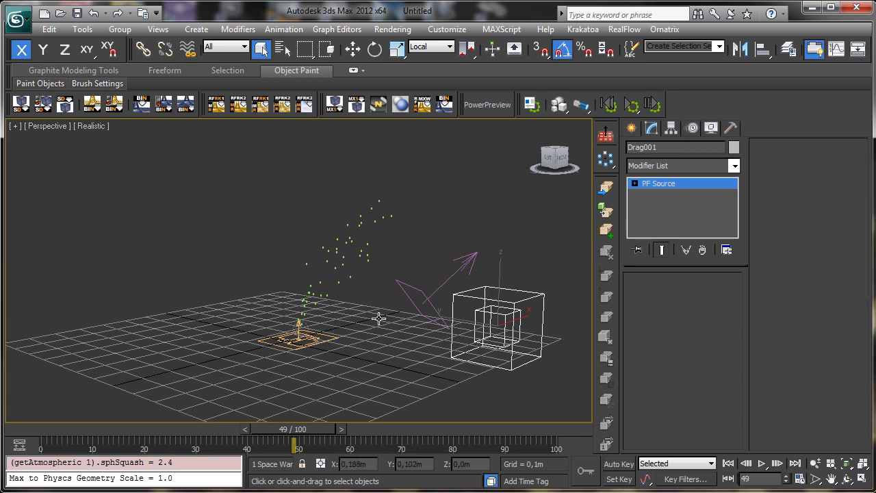
pyautogui.click(333, 303)
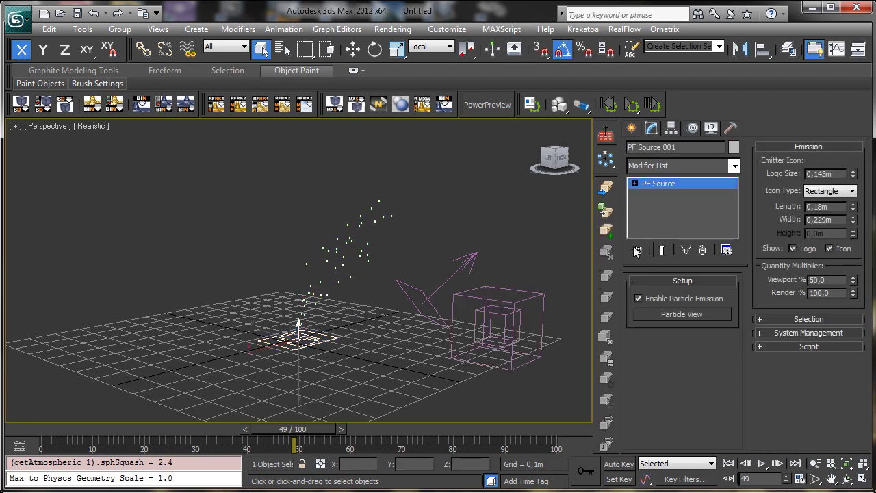
pyautogui.click(684, 314)
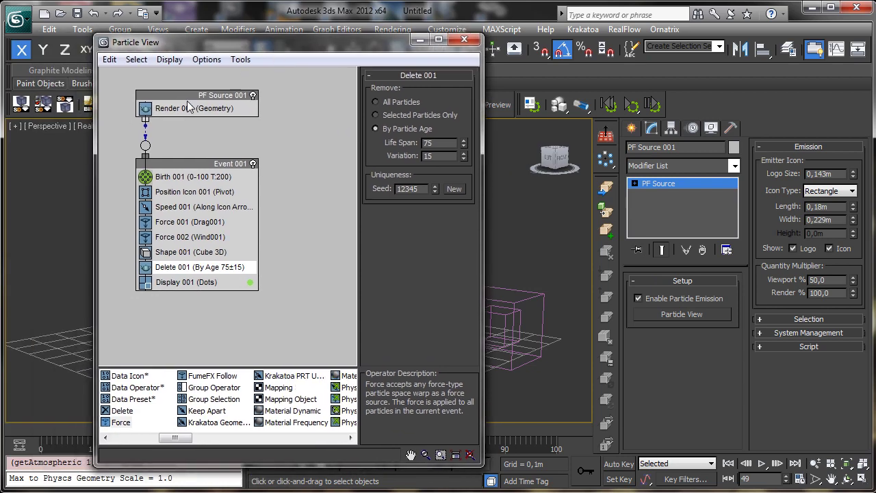
pyautogui.click(190, 109)
pyautogui.click(204, 97)
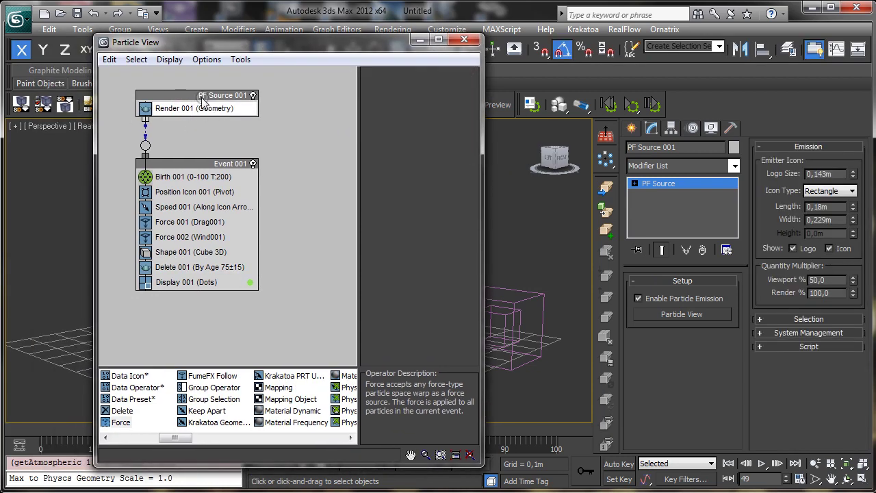
pyautogui.rightClick(203, 98)
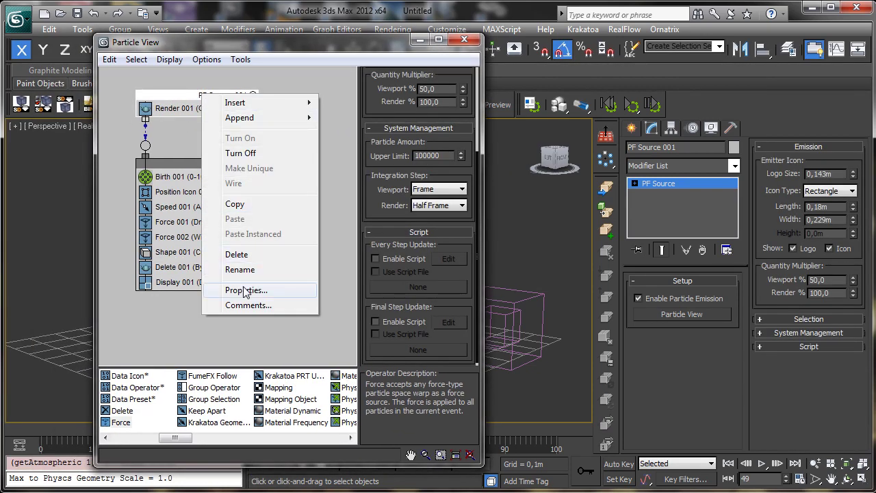
pyautogui.click(297, 289)
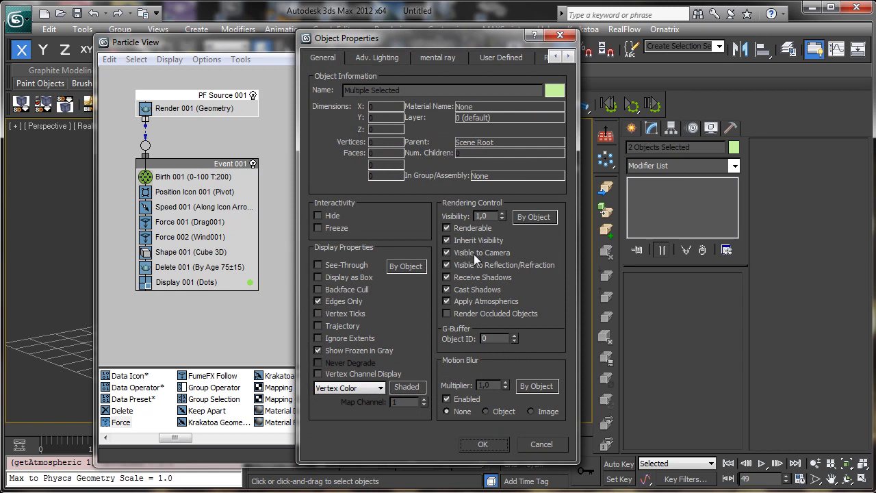
pyautogui.click(531, 444)
# Set the Shape operator's particle size to 0 and close Particle View.
pyautogui.click(199, 252)
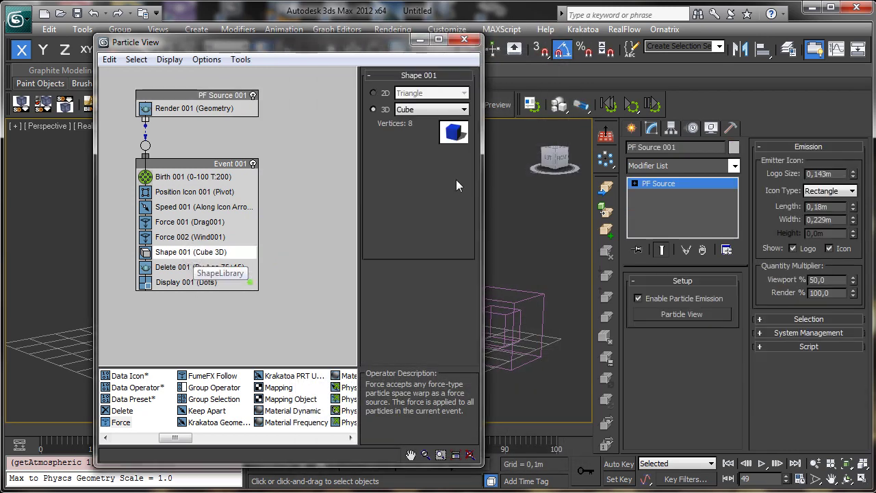
pyautogui.write('0,0m')
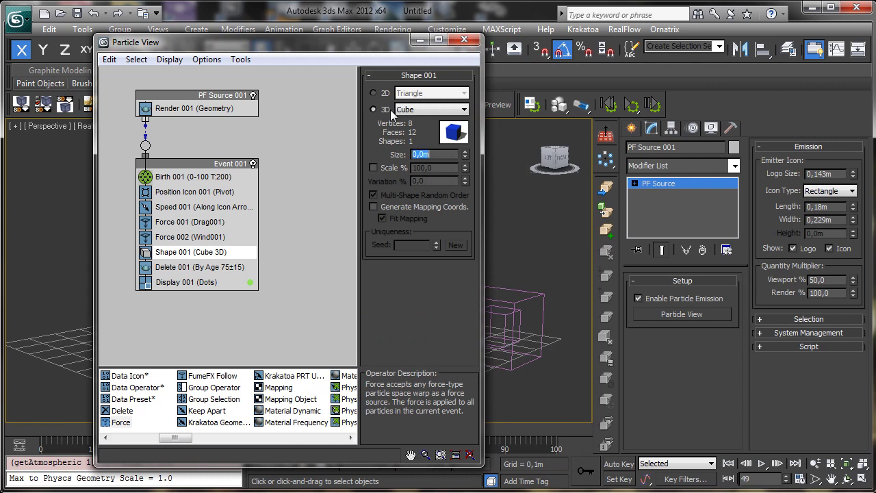
pyautogui.press('Return')
pyautogui.click(465, 40)
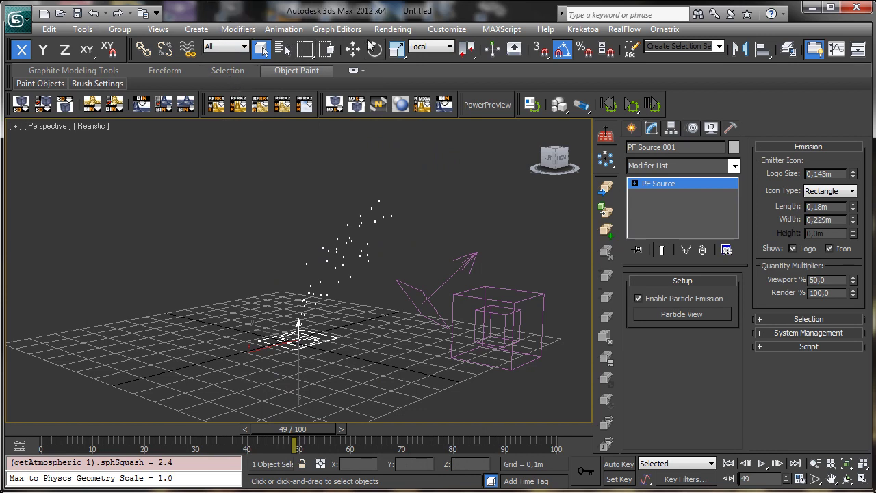
# Create a Standard target directional light in the Front viewport, aimed at the emitter.
pyautogui.click(633, 129)
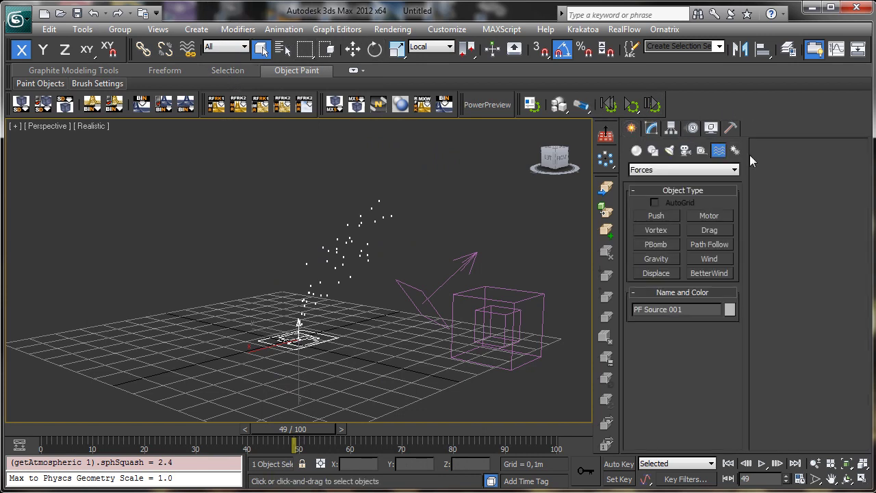
pyautogui.click(670, 151)
pyautogui.click(692, 170)
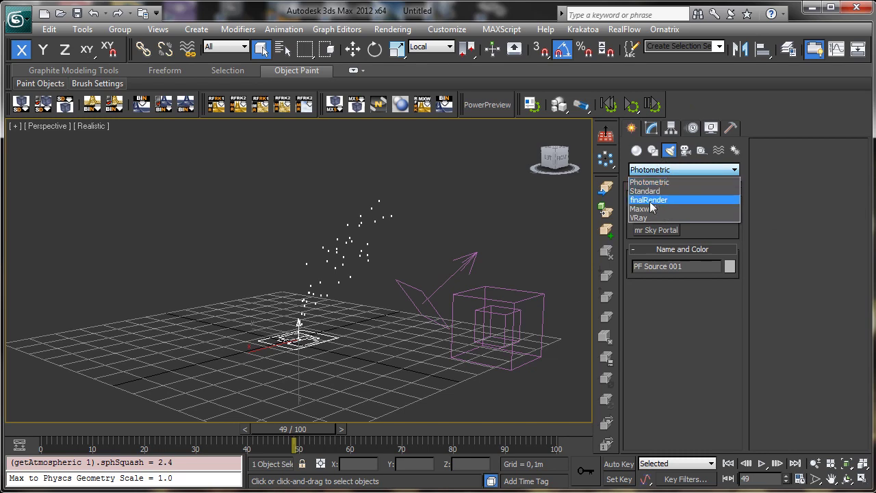
pyautogui.click(688, 192)
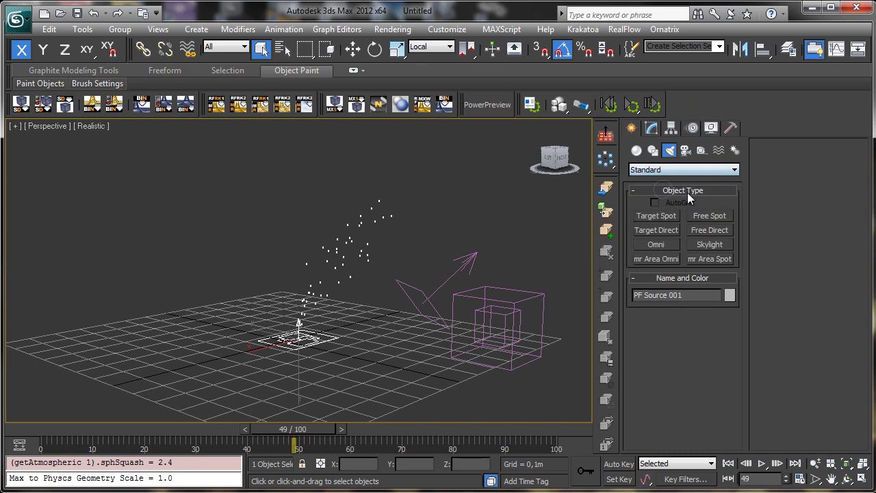
pyautogui.click(672, 230)
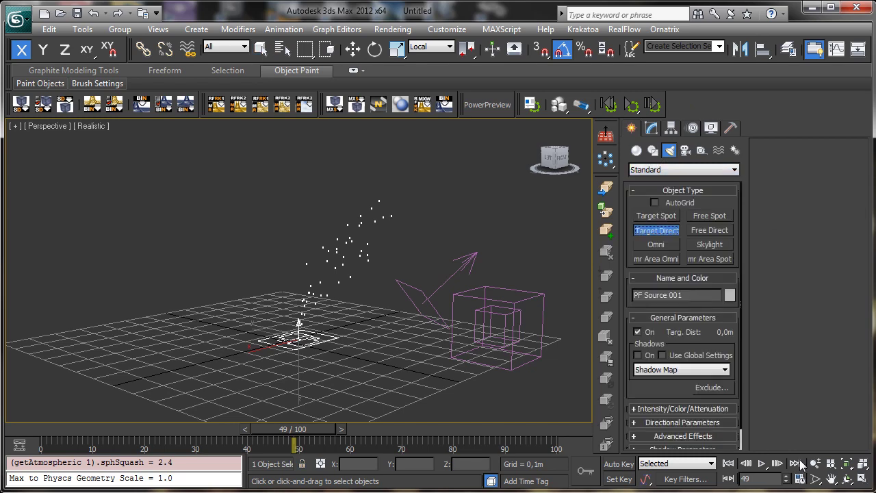
pyautogui.click(863, 478)
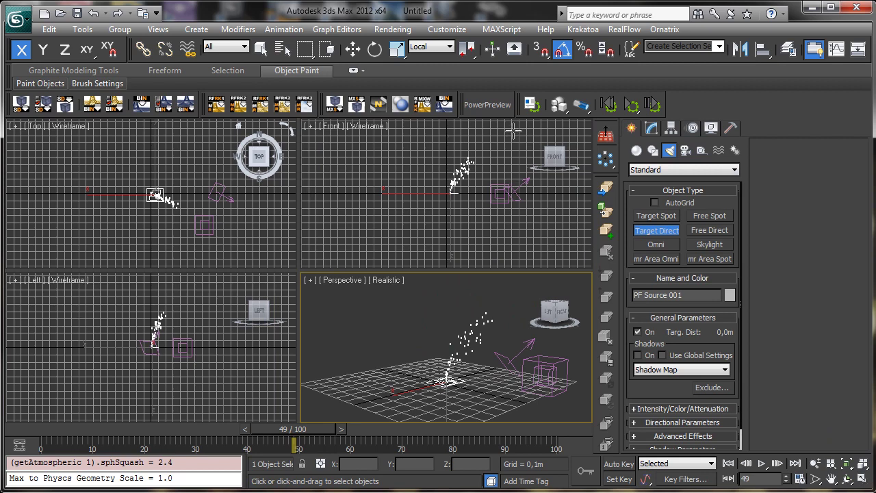
pyautogui.moveTo(525, 127); pyautogui.dragTo(446, 196)
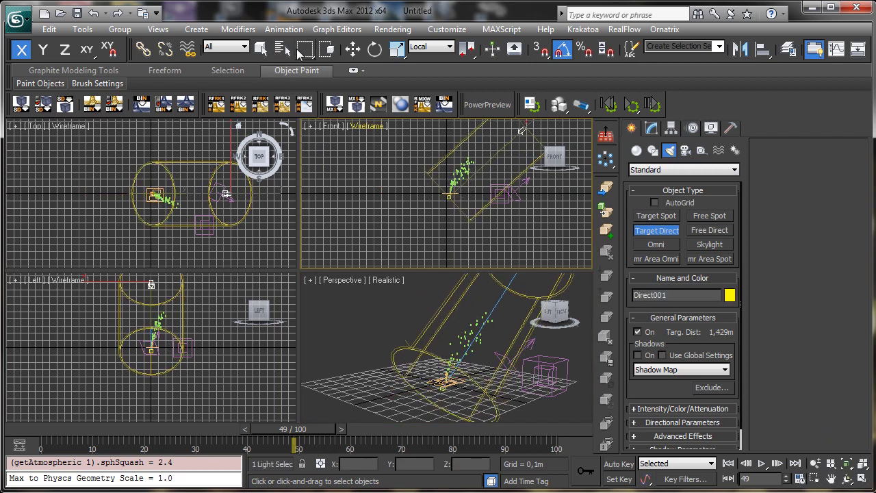
# Move the light source up and to the right so its beam angles down onto the emitter.
pyautogui.click(354, 49)
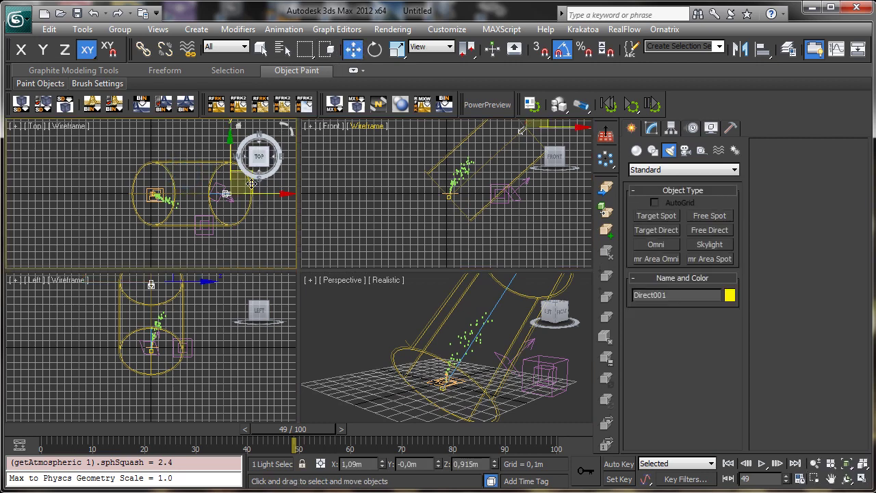
pyautogui.moveTo(257, 189); pyautogui.dragTo(268, 235)
pyautogui.rightClick(486, 248)
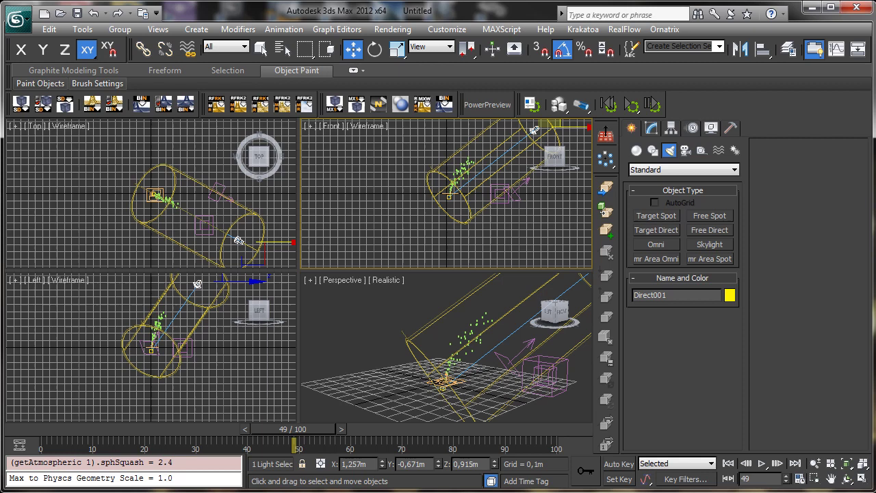
pyautogui.click(830, 479)
pyautogui.moveTo(412, 171); pyautogui.dragTo(391, 174)
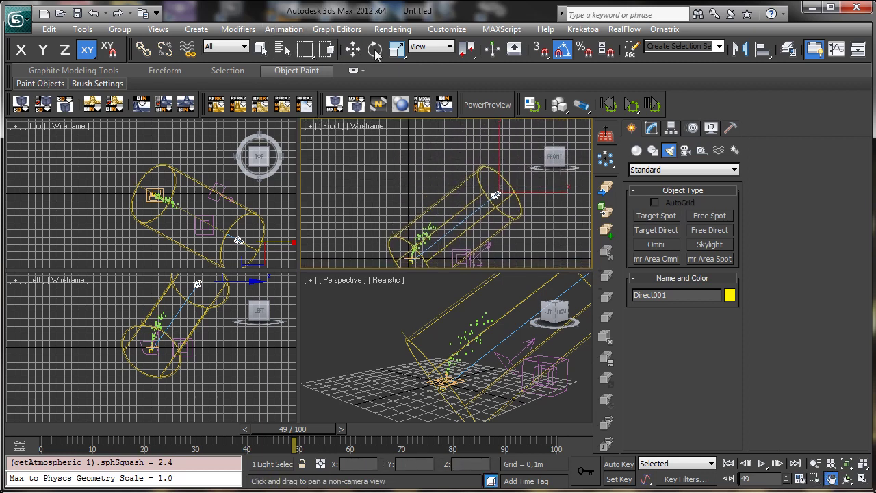
pyautogui.click(353, 48)
pyautogui.moveTo(519, 168); pyautogui.dragTo(528, 123)
pyautogui.rightClick(438, 332)
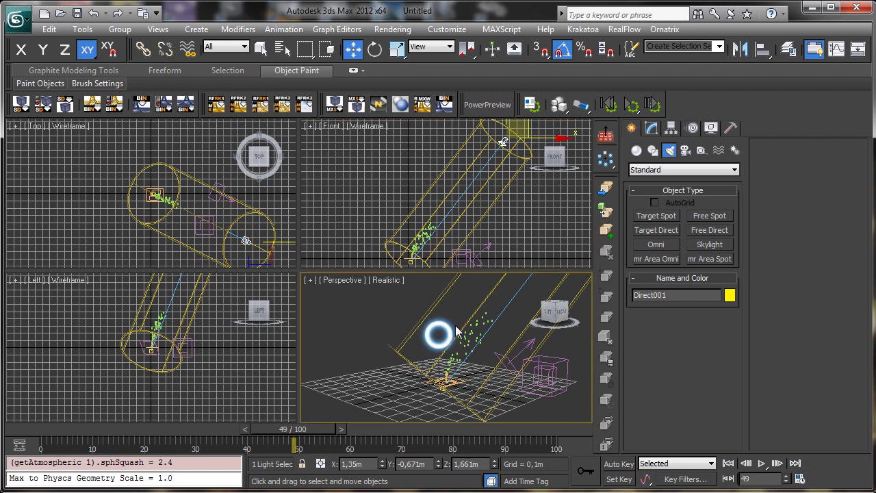
# Draw a Standard Primitives plane, about 1,381m by 1,674m, under the emitter in the Top viewport.
pyautogui.click(631, 128)
pyautogui.click(636, 150)
pyautogui.click(685, 170)
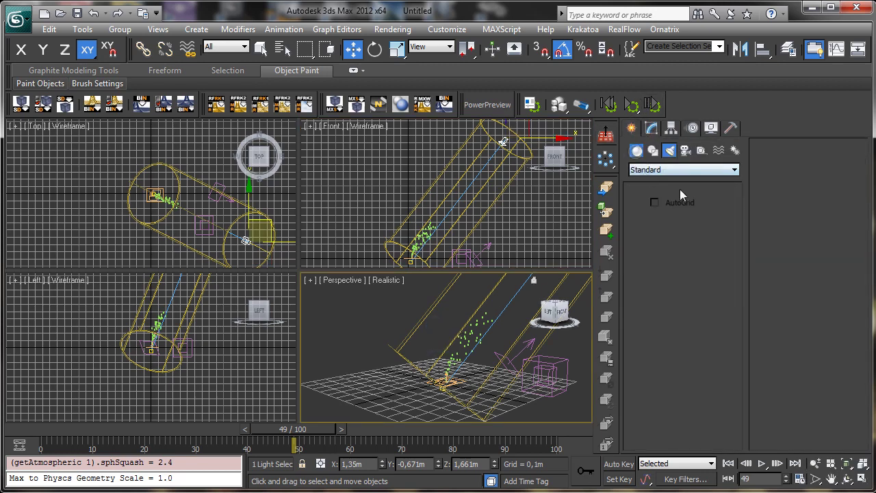
pyautogui.click(658, 205)
pyautogui.click(655, 170)
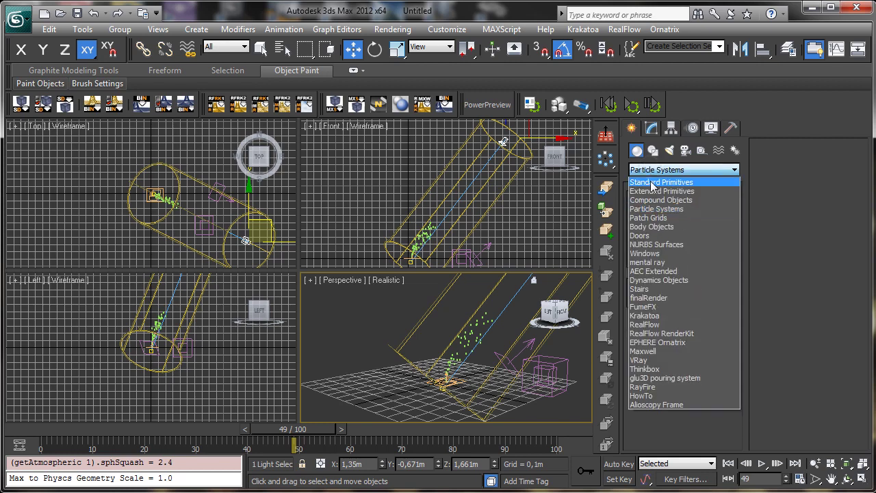
pyautogui.click(652, 181)
pyautogui.click(710, 274)
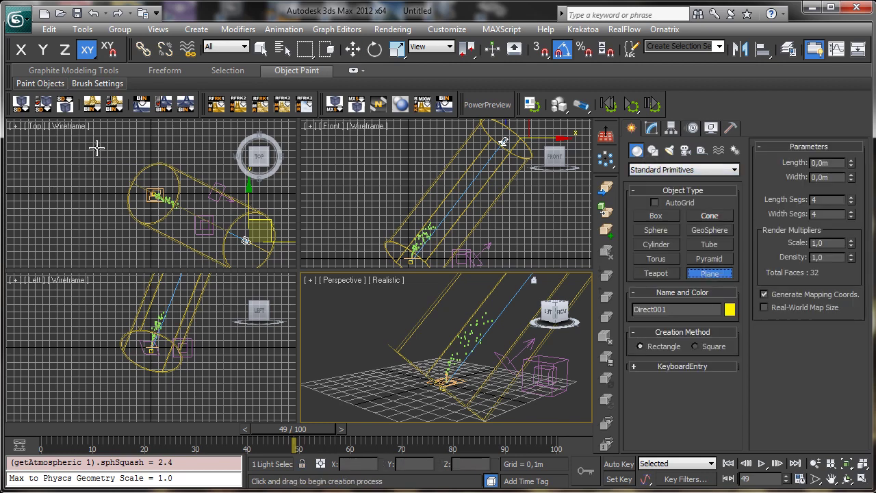
pyautogui.moveTo(96, 148); pyautogui.dragTo(217, 246)
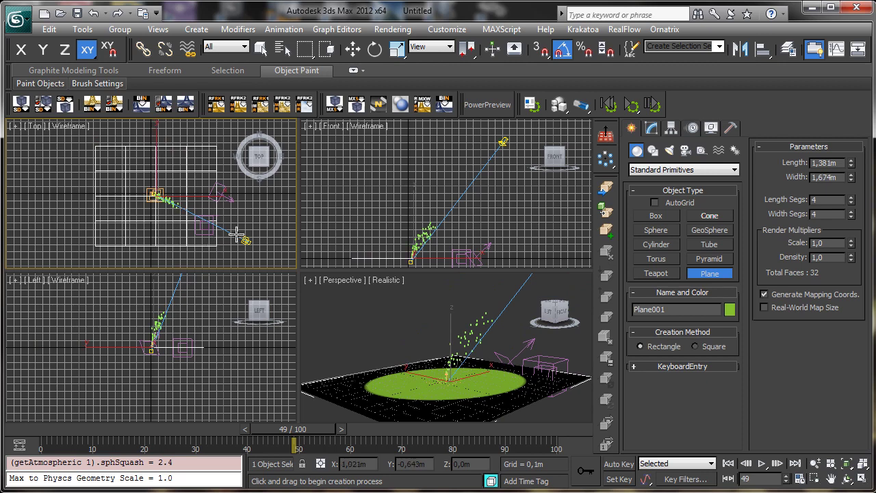
pyautogui.click(260, 48)
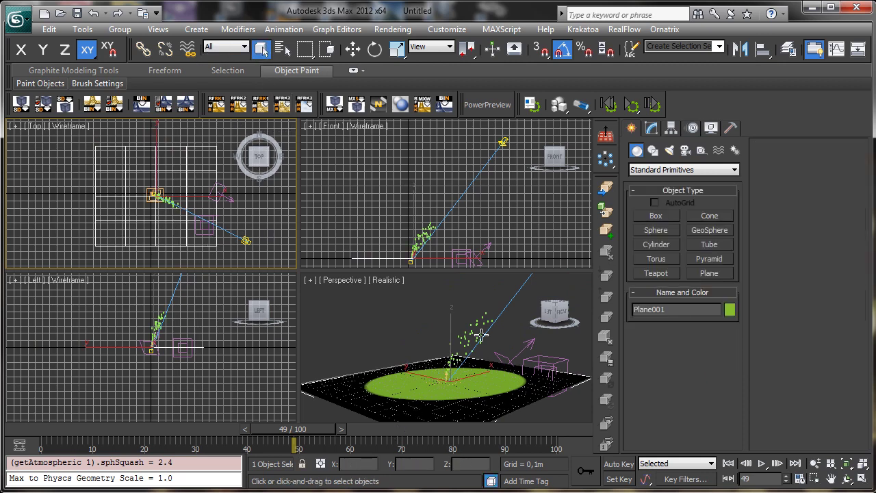
# Set Direct001's hotspot to 0,81m and falloff to 1,16m, and turn on Overshoot.
pyautogui.click(504, 141)
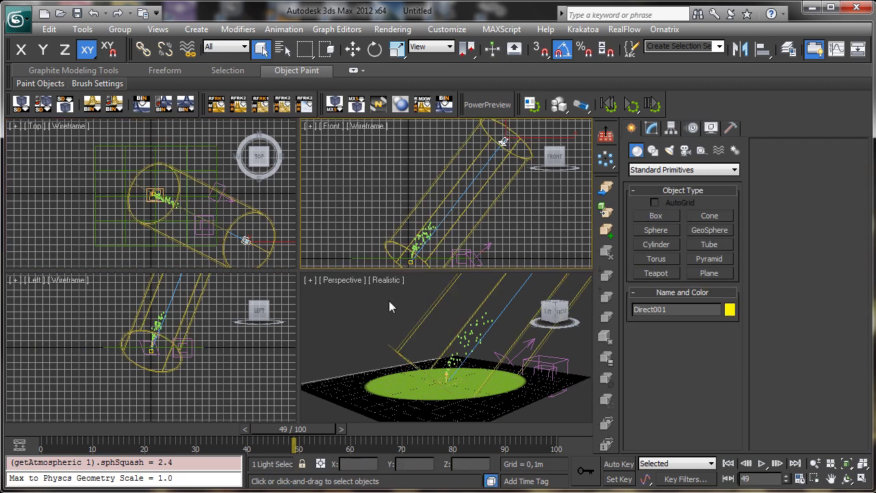
pyautogui.middleClick(391, 308)
pyautogui.click(651, 128)
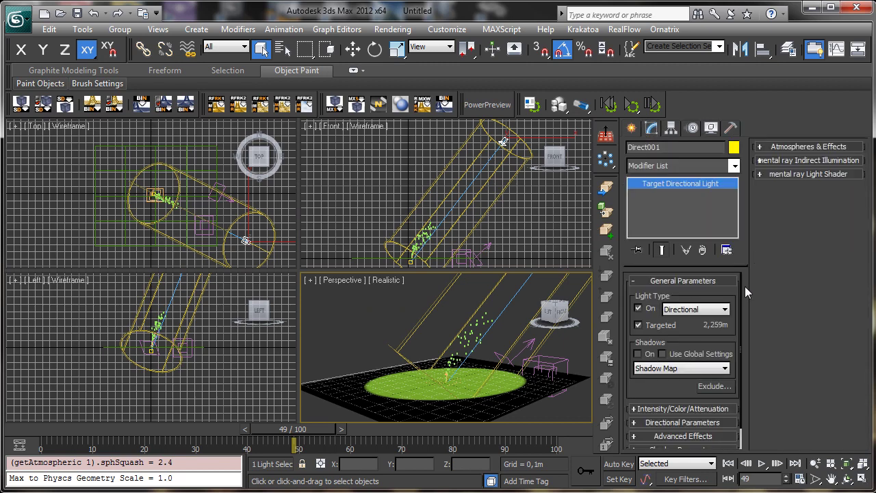
pyautogui.moveTo(690, 347); pyautogui.dragTo(689, 325)
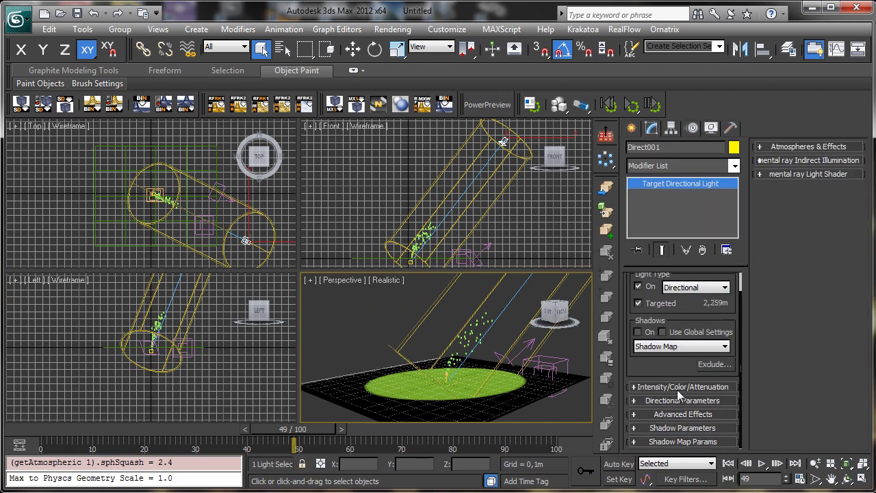
pyautogui.click(677, 389)
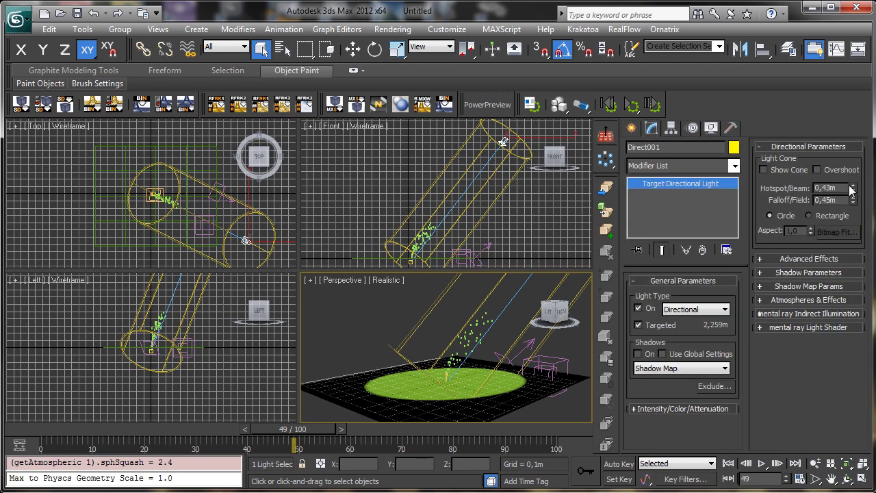
pyautogui.moveTo(853, 187)
pyautogui.mouseDown()
pyautogui.moveTo(846, 175)
pyautogui.moveTo(842, 192)
pyautogui.mouseUp()
pyautogui.click(817, 170)
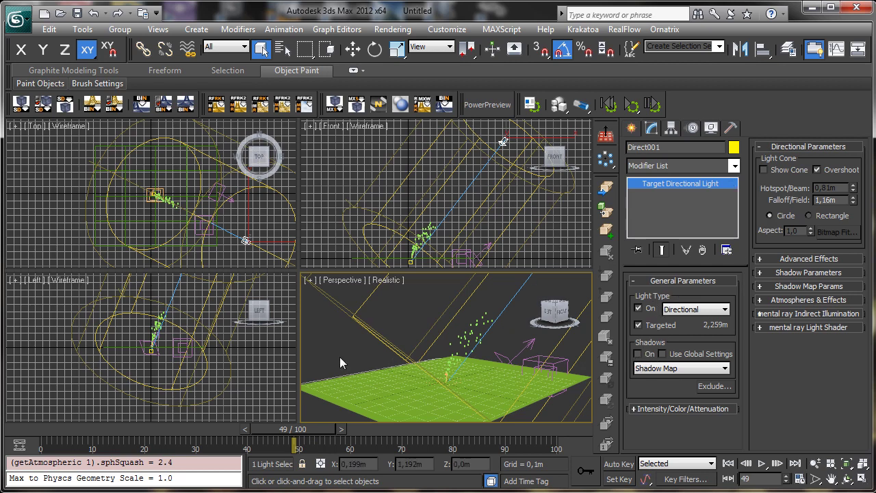
# Maximize the Perspective view, zoom in on the particles, then start Save As.
pyautogui.click(861, 480)
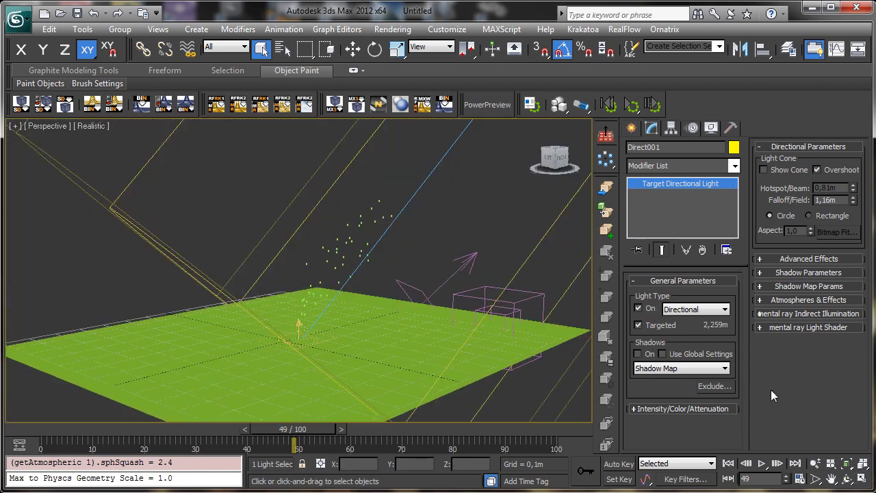
pyautogui.click(814, 463)
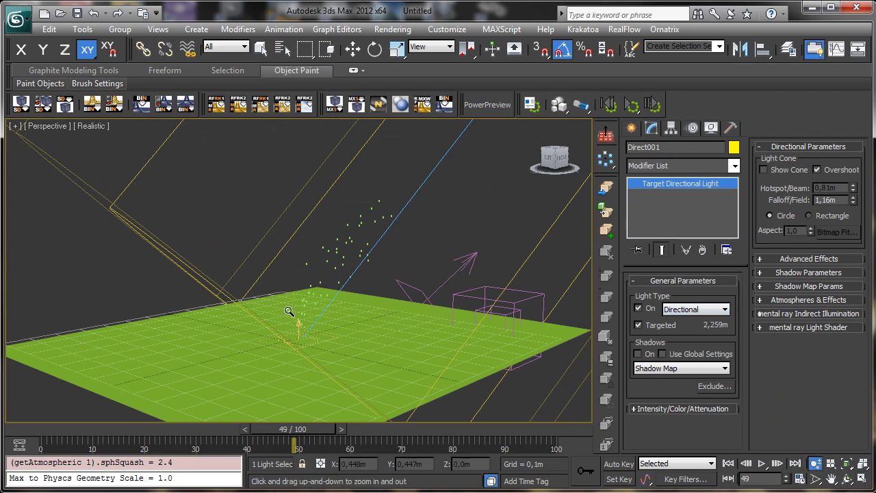
pyautogui.moveTo(304, 317)
pyautogui.mouseDown()
pyautogui.moveTo(304, 303)
pyautogui.moveTo(307, 313)
pyautogui.mouseUp()
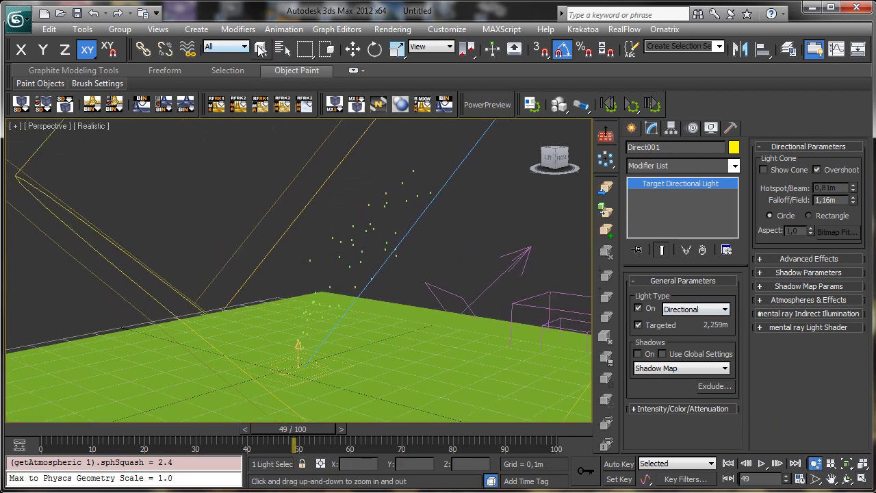
pyautogui.click(260, 49)
pyautogui.click(17, 19)
pyautogui.click(57, 174)
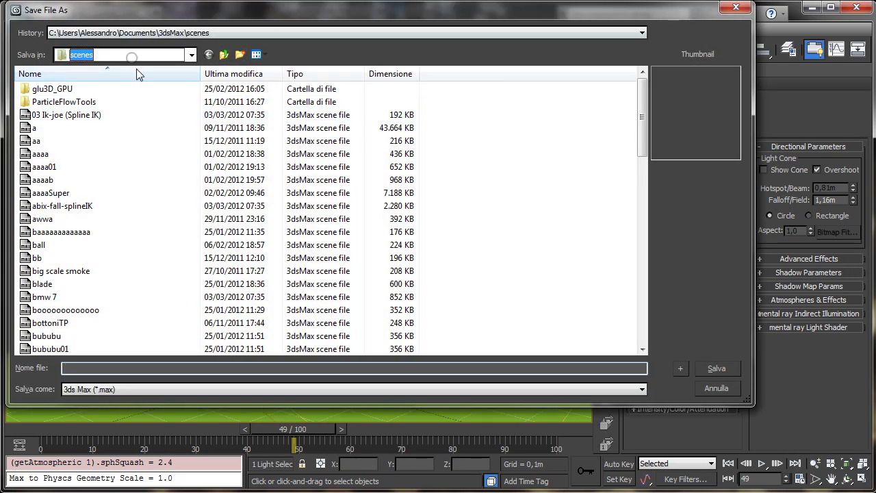
# Browse to the Dropbox Tutorials\2011 MAXCookie folder on the Store_1TB (D:) drive.
pyautogui.click(120, 54)
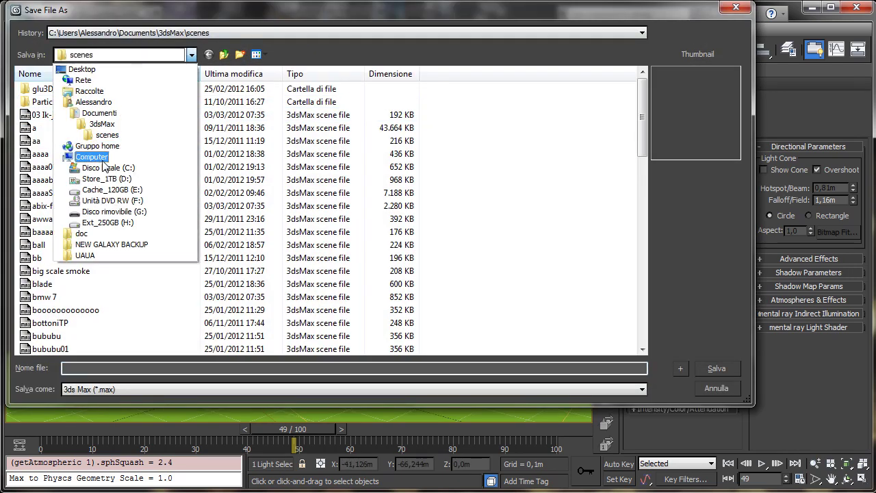
pyautogui.click(107, 179)
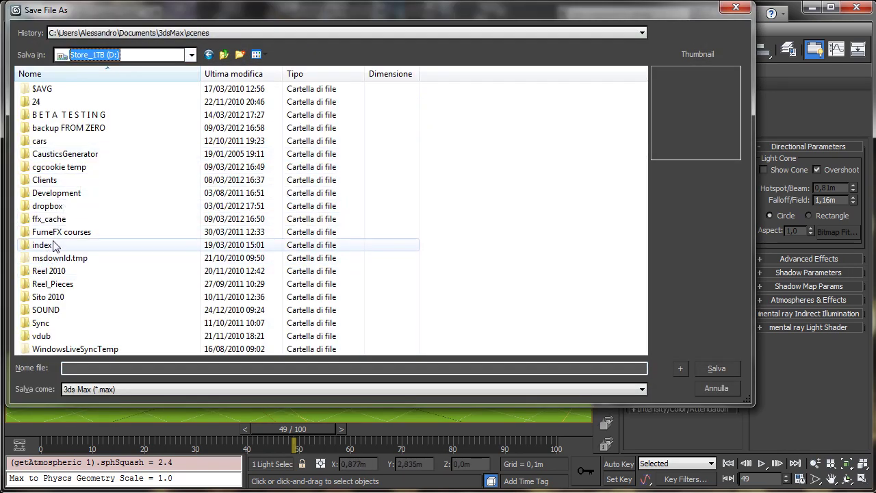
pyautogui.doubleClick(47, 205)
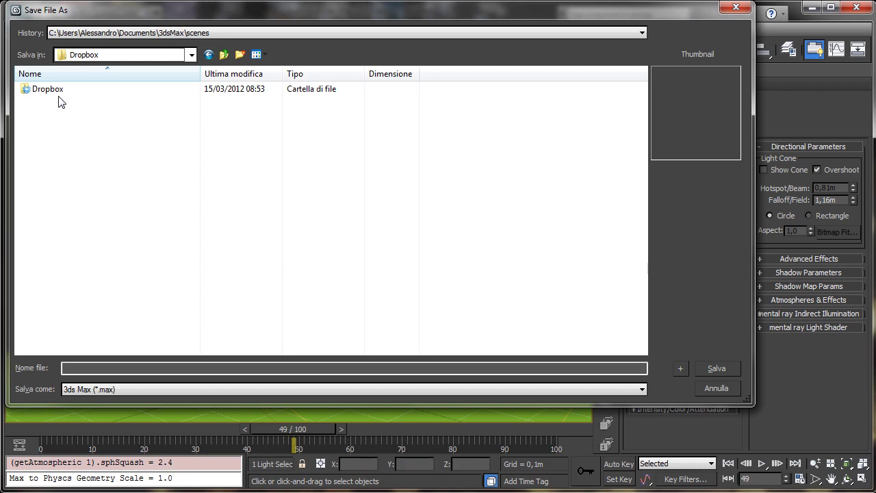
pyautogui.doubleClick(48, 90)
pyautogui.doubleClick(48, 89)
pyautogui.doubleClick(52, 130)
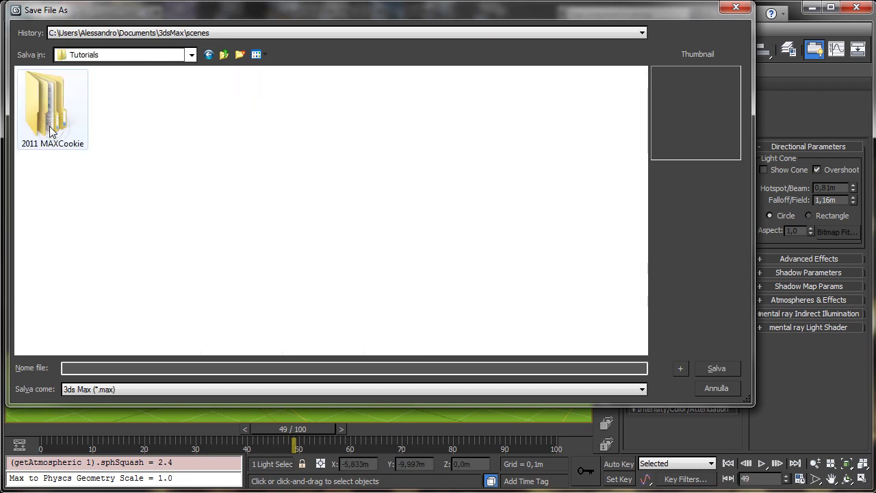
pyautogui.doubleClick(51, 130)
# Create folder 3dsmax_particles_Pyrocluster_Introduction and save the scene inside it with the same name.
pyautogui.click(244, 54)
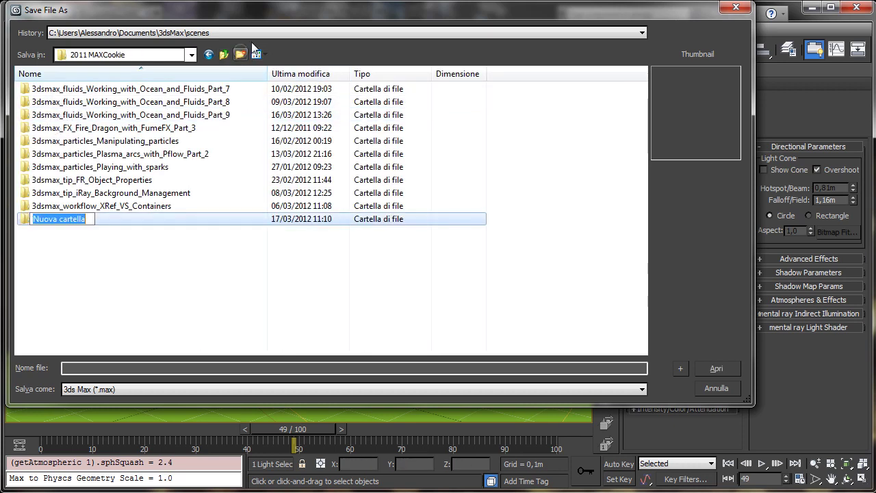
pyautogui.write('3dsmax')
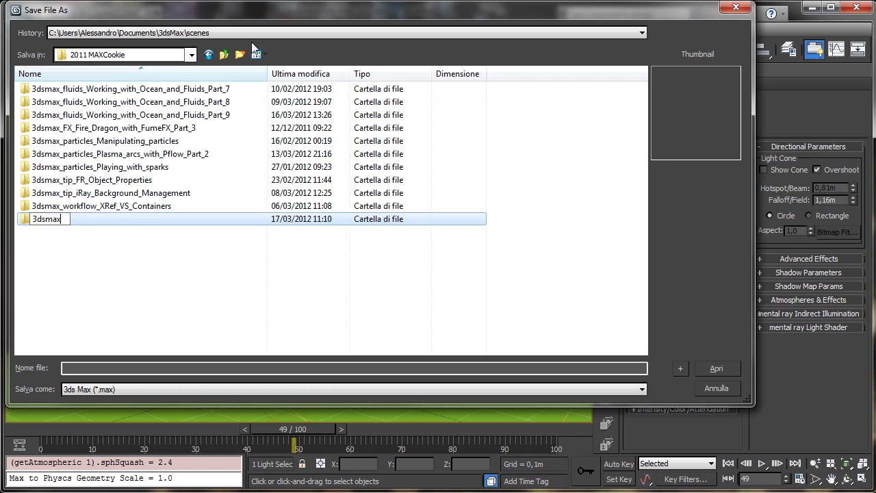
pyautogui.write('_particles')
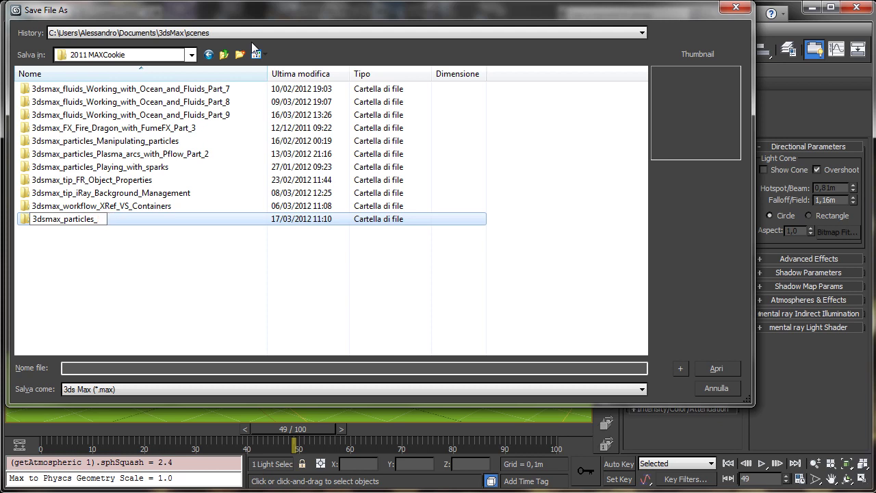
pyautogui.write('_Pyrocluster_')
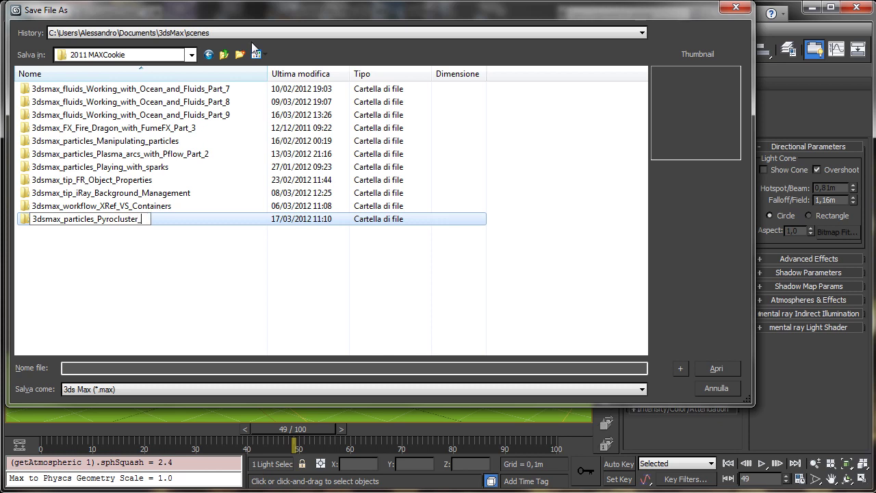
pyautogui.write('Introduction')
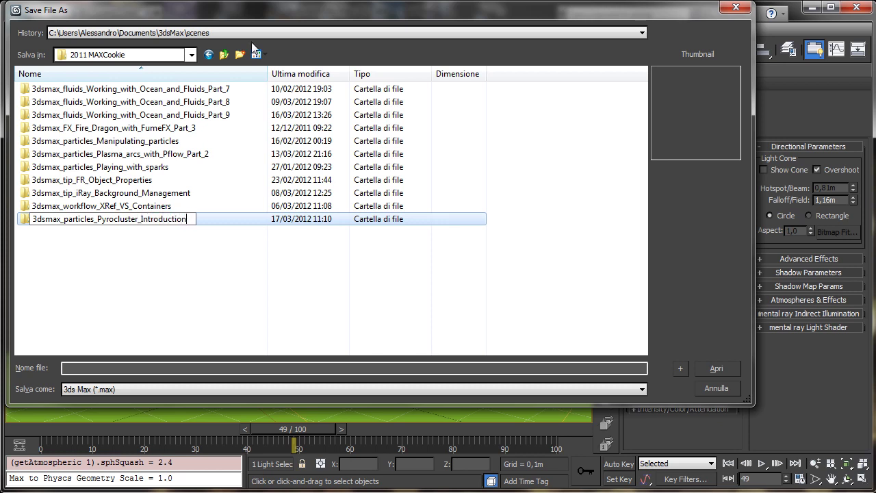
pyautogui.hotkey('shift', 'Left')
pyautogui.hotkey('shift', 'Left')
pyautogui.hotkey('shift', 'Left')
pyautogui.hotkey('shift', 'Left')
pyautogui.hotkey('shift', 'Left')
pyautogui.hotkey('shift', 'Left')
pyautogui.hotkey('shift', 'Left')
pyautogui.hotkey('shift', 'Left')
pyautogui.hotkey('shift', 'Left')
pyautogui.hotkey('shift', 'Left')
pyautogui.hotkey('shift', 'Left')
pyautogui.hotkey('shift', 'Left')
pyautogui.hotkey('shift', 'Left')
pyautogui.hotkey('shift', 'Left')
pyautogui.hotkey('shift', 'Left')
pyautogui.hotkey('shift', 'Left')
pyautogui.hotkey('shift', 'Left')
pyautogui.hotkey('shift', 'Left')
pyautogui.hotkey('shift', 'Left')
pyautogui.hotkey('shift', 'Left')
pyautogui.hotkey('ctrl', 'c')
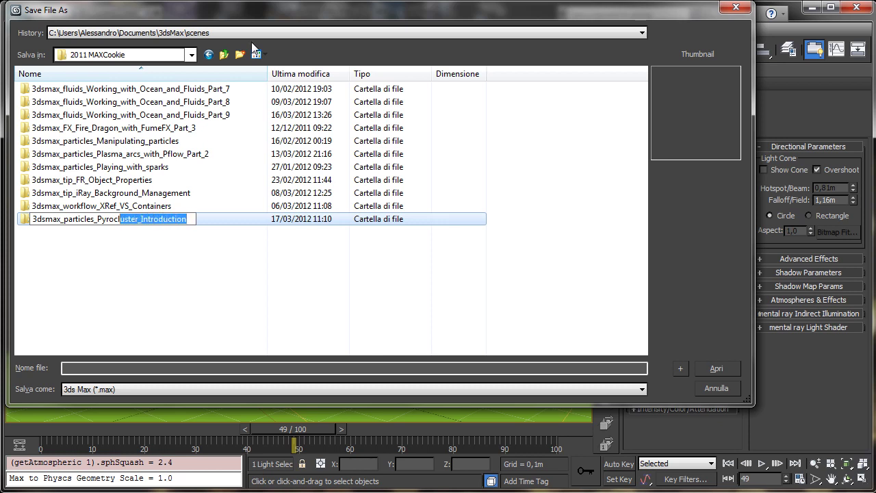
pyautogui.press('Left')
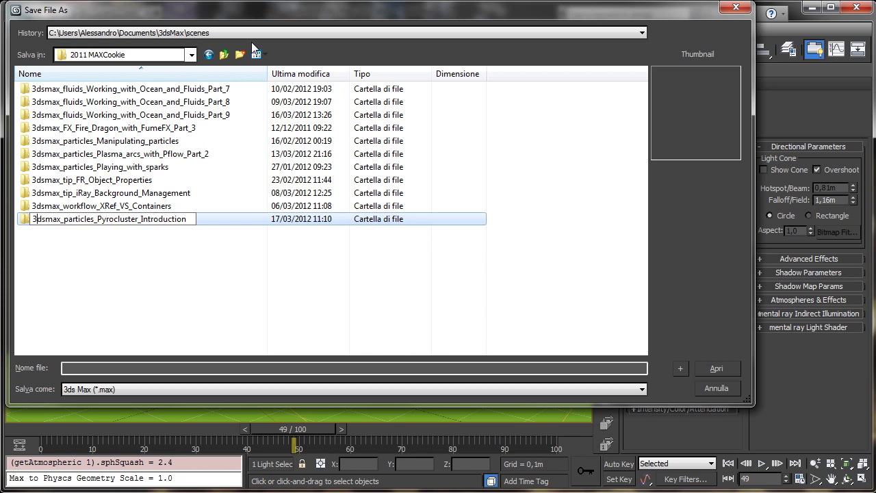
pyautogui.press('Return')
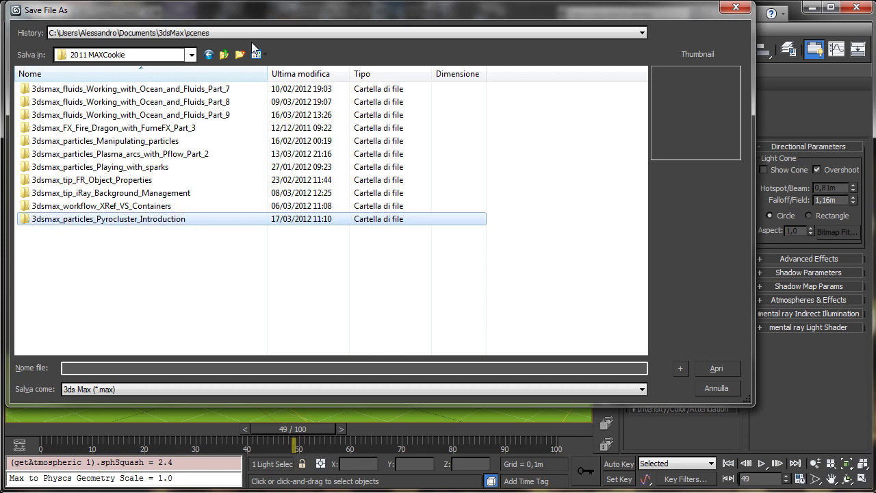
pyautogui.doubleClick(129, 219)
pyautogui.click(87, 367)
pyautogui.hotkey('ctrl', 'v')
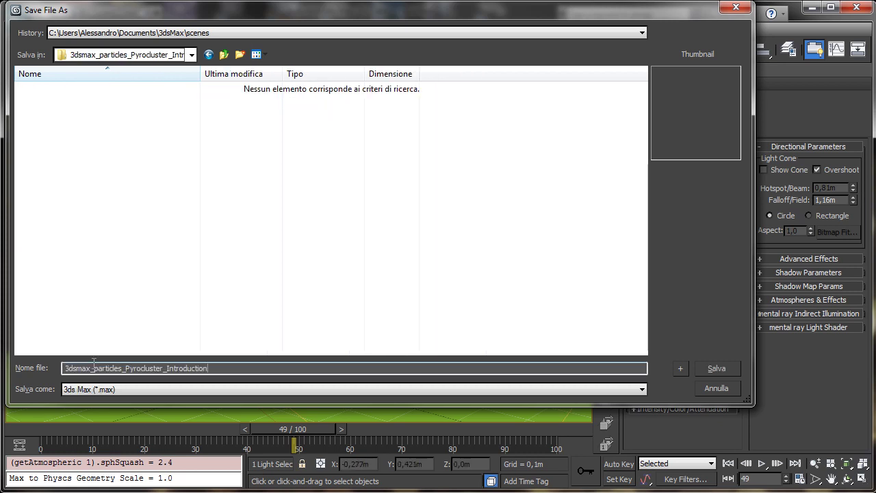
pyautogui.click(717, 368)
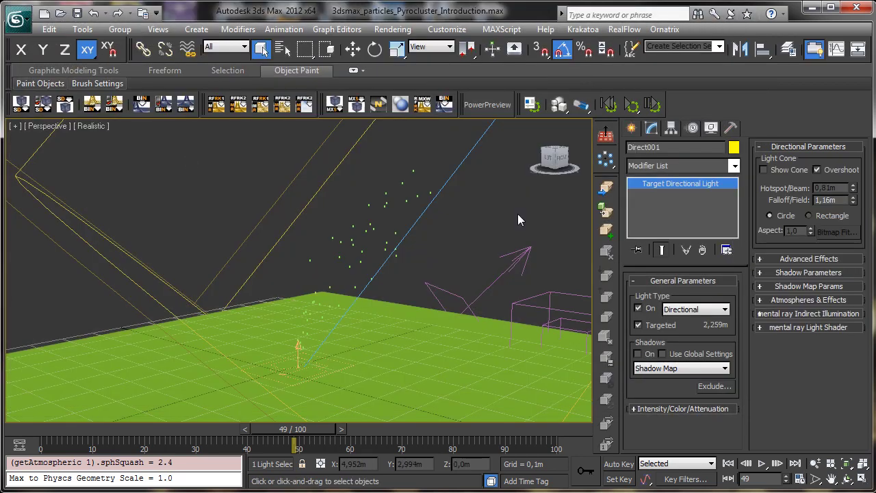
# Open Environment and Effects and start picking a particle system for the Pyrocluster effect.
pyautogui.click(392, 29)
pyautogui.click(427, 152)
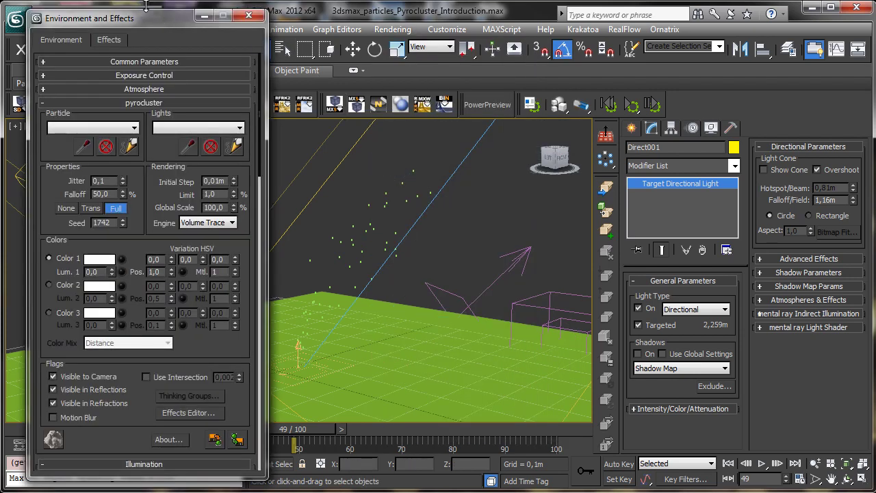
pyautogui.moveTo(92, 23); pyautogui.dragTo(78, 20)
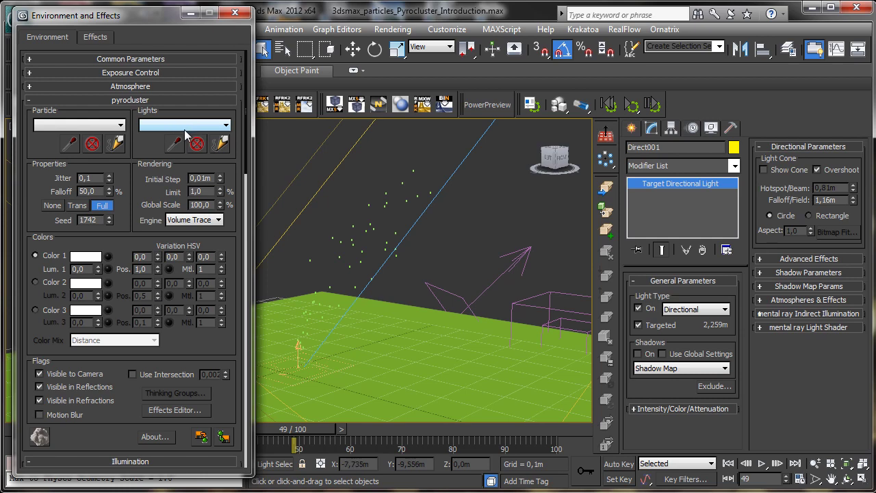
pyautogui.click(75, 127)
pyautogui.click(76, 126)
pyautogui.click(74, 125)
pyautogui.click(68, 125)
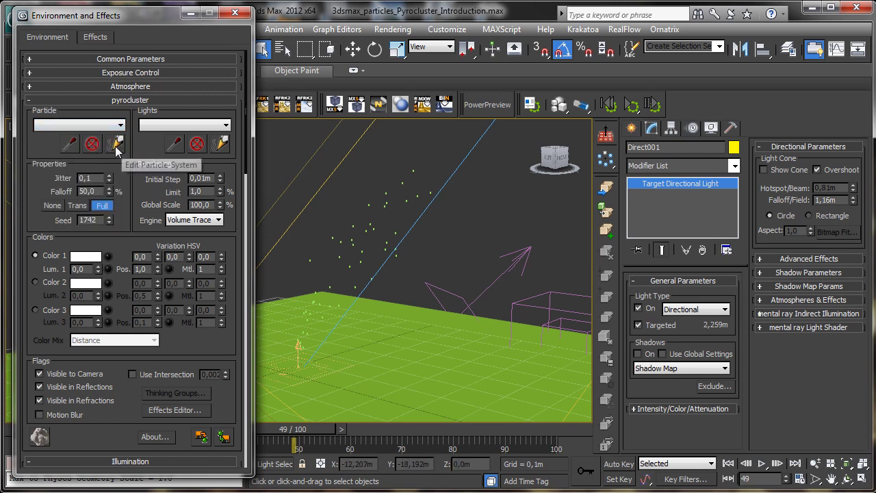
pyautogui.click(68, 144)
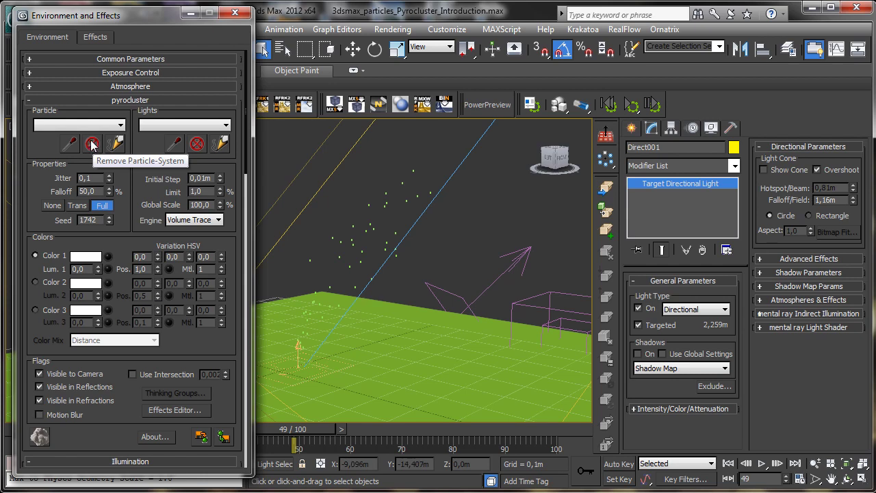
# Create a Spray001 particle emitter on the ground plane.
pyautogui.click(631, 128)
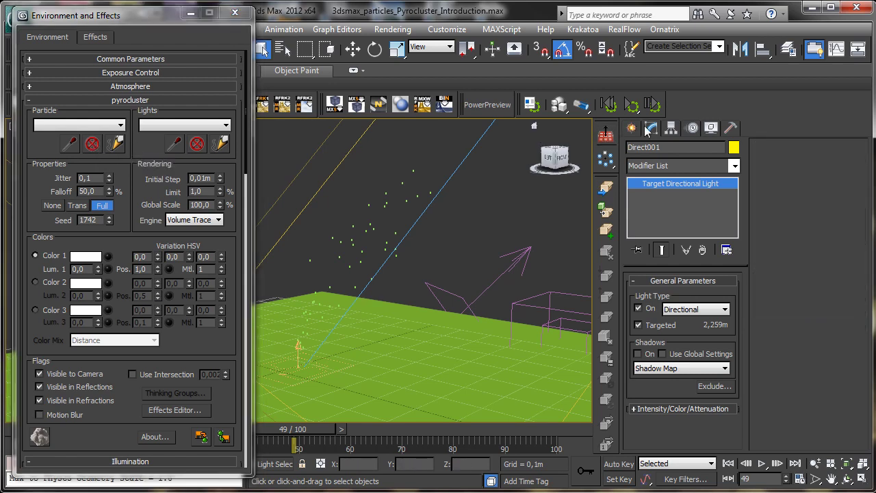
pyautogui.click(664, 170)
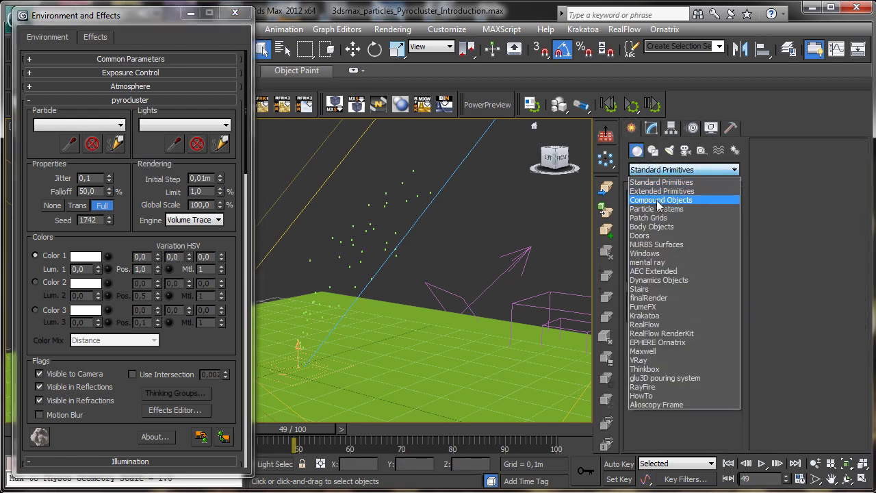
pyautogui.click(688, 209)
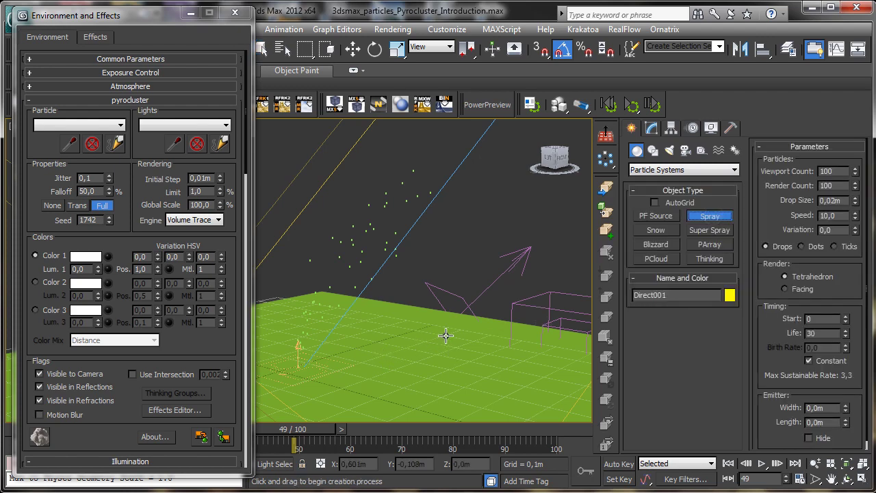
pyautogui.moveTo(446, 337); pyautogui.dragTo(454, 372)
# Flip Spray001 180° around its Y axis.
pyautogui.press('e')
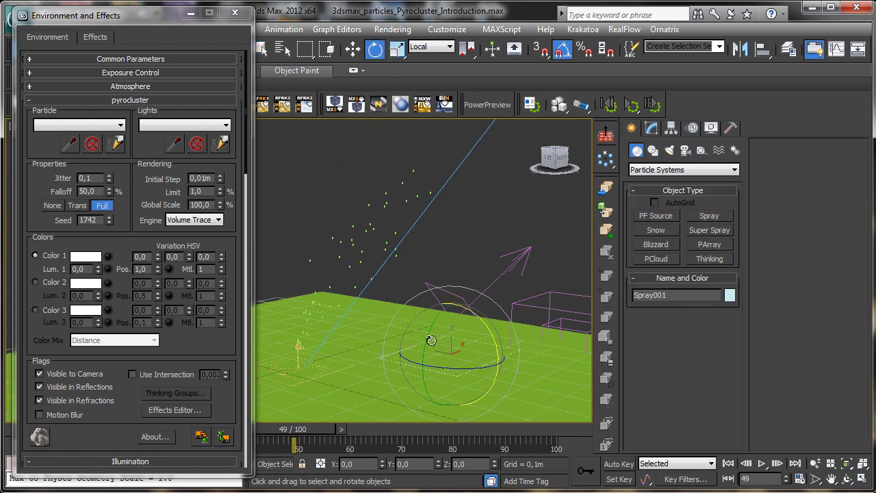
pyautogui.moveTo(498, 272); pyautogui.dragTo(529, 248)
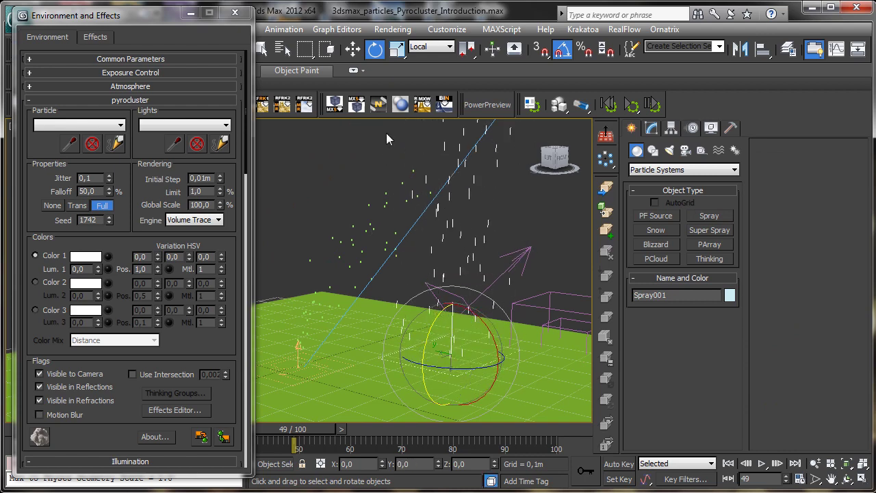
pyautogui.click(283, 48)
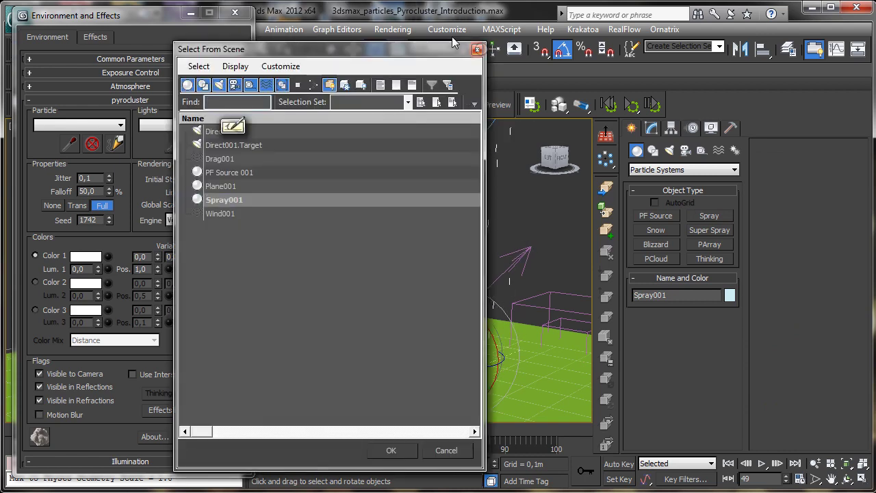
pyautogui.click(477, 49)
pyautogui.moveTo(177, 12); pyautogui.dragTo(137, 26)
pyautogui.click(261, 48)
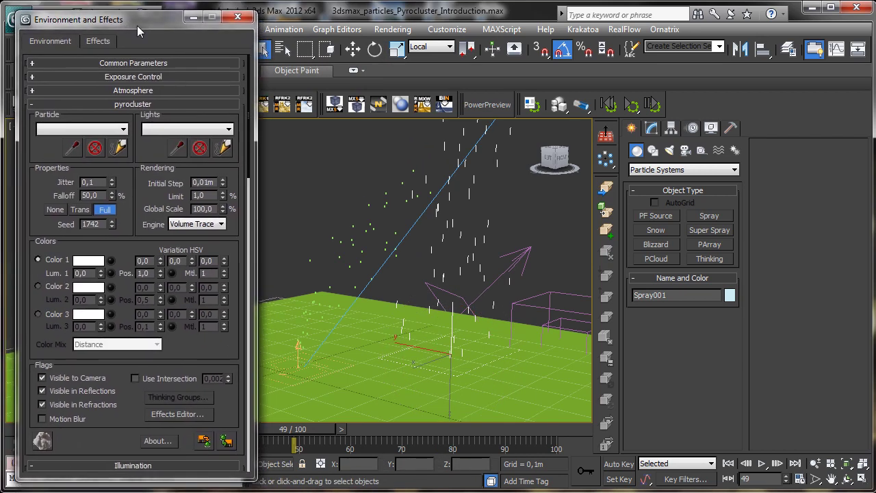
# Pick PF Source 001 as Pyrocluster's only particle system and close Environment and Effects.
pyautogui.click(72, 148)
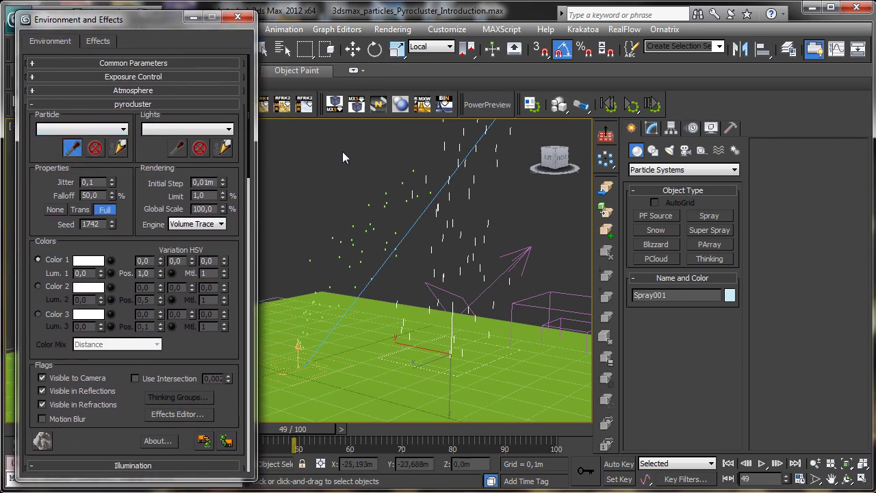
pyautogui.click(414, 171)
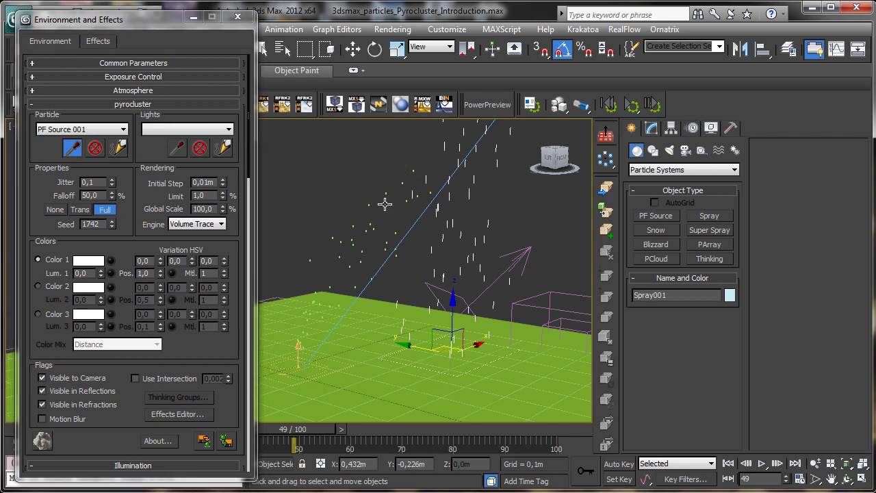
pyautogui.click(73, 148)
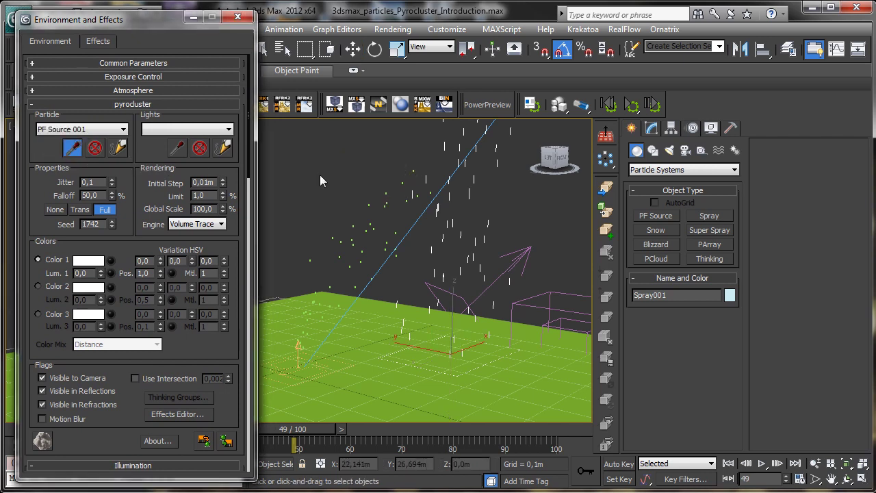
pyautogui.click(465, 241)
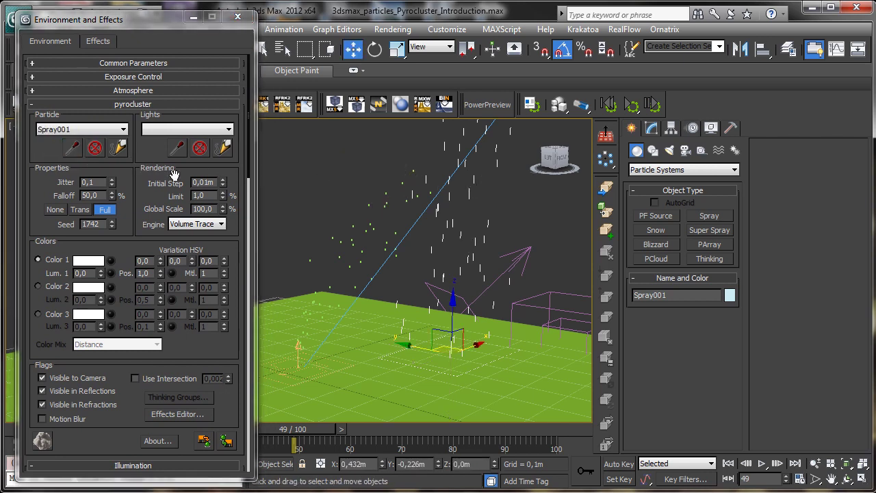
pyautogui.click(124, 130)
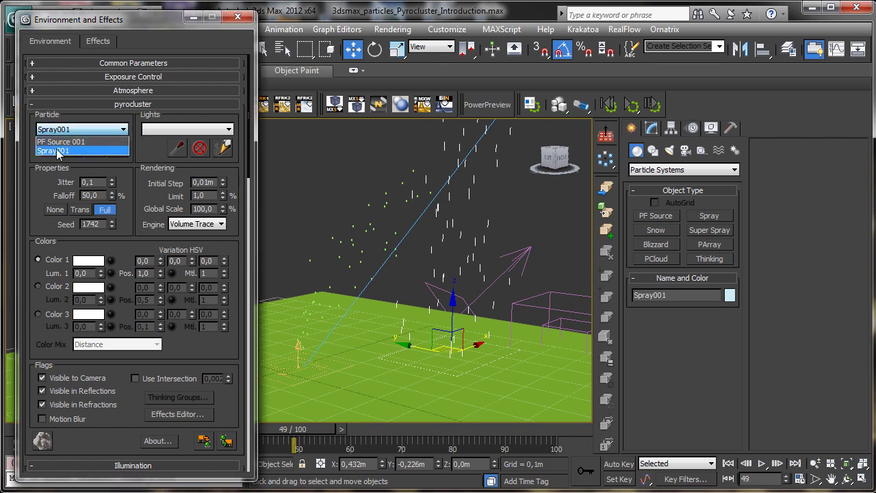
pyautogui.click(107, 151)
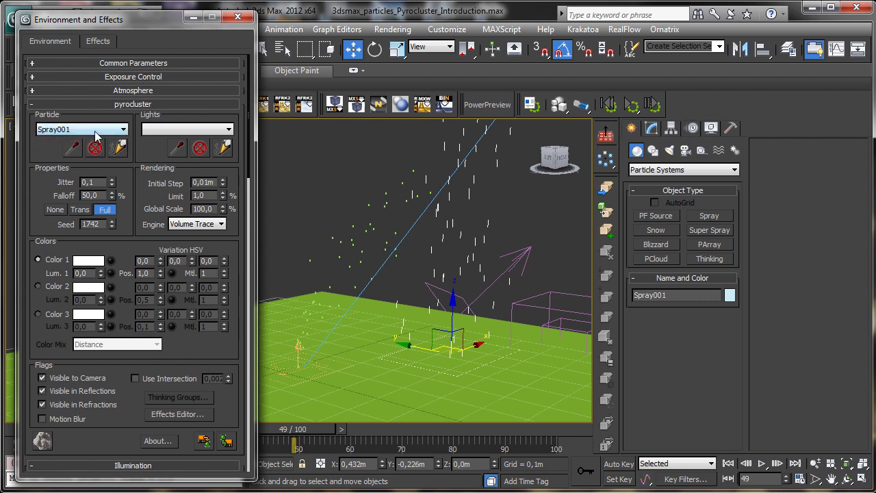
pyautogui.scroll(-1, 95, 131)
pyautogui.click(123, 130)
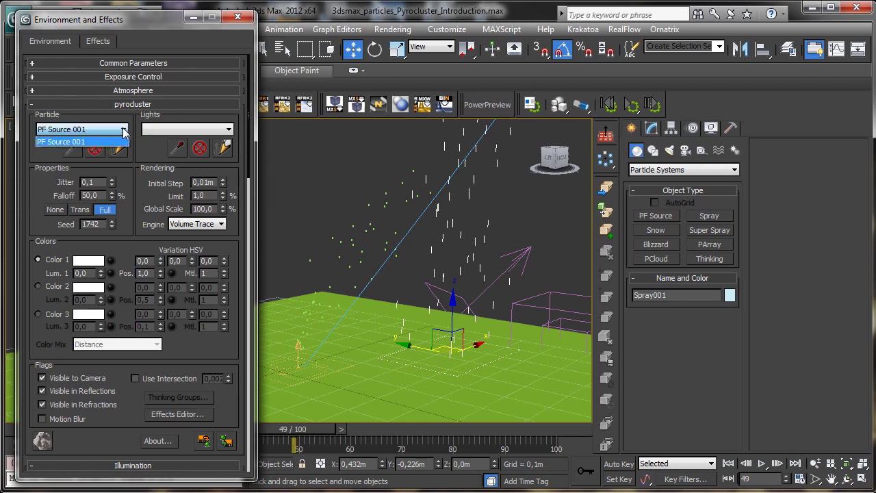
pyautogui.click(123, 130)
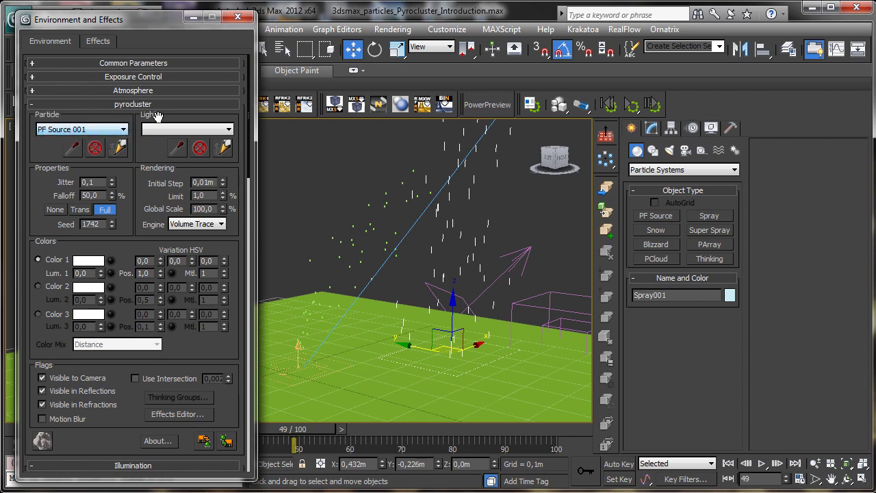
pyautogui.click(195, 17)
# Deselect the Spray emitter and select the ground plane.
pyautogui.press('q')
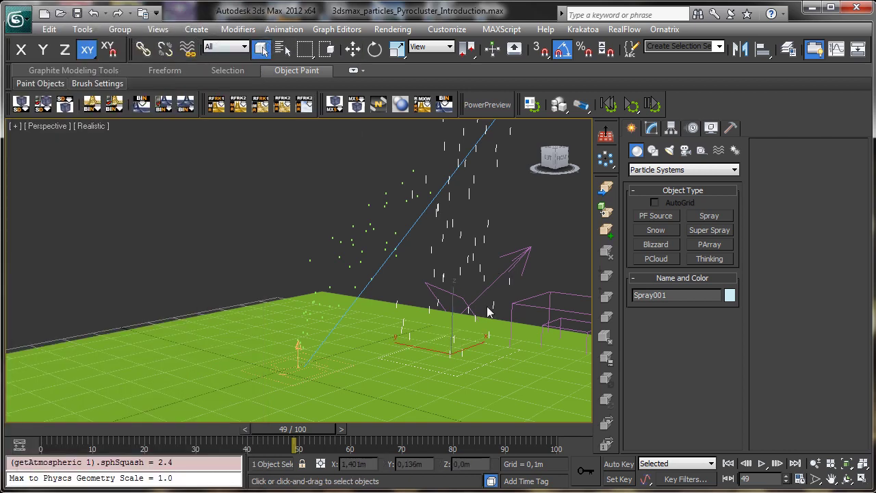
pyautogui.click(474, 240)
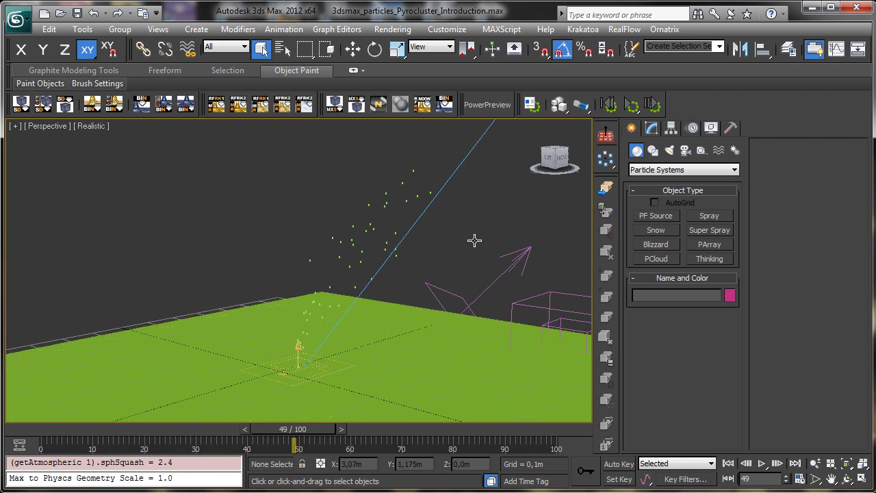
pyautogui.click(230, 355)
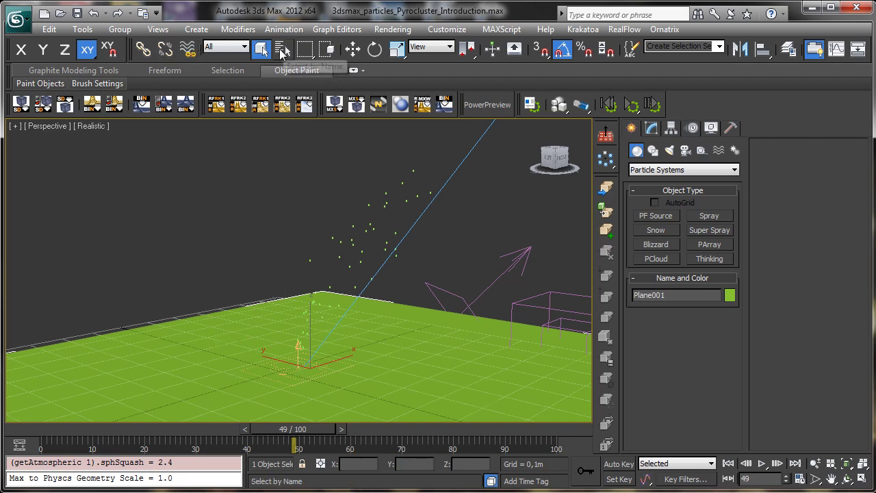
pyautogui.click(279, 49)
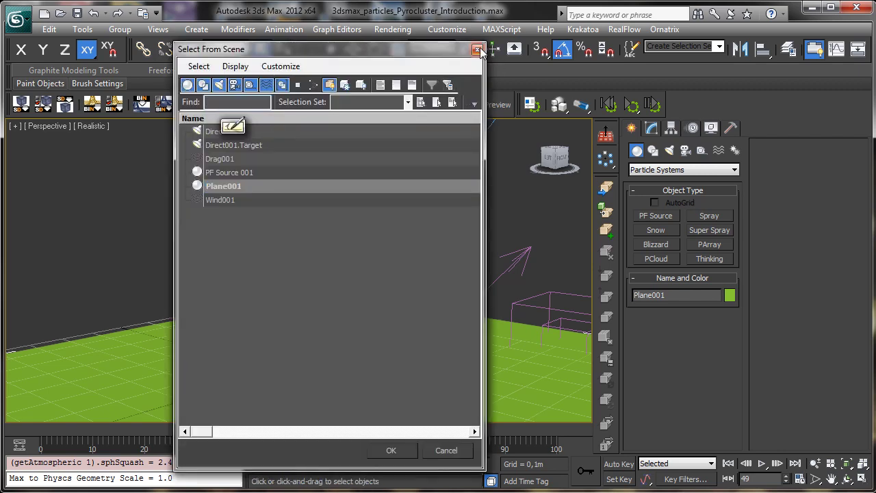
pyautogui.click(482, 43)
# Reopen Environment and Effects, select PF Source 001, and open Render Setup with F10.
pyautogui.click(383, 30)
pyautogui.click(427, 152)
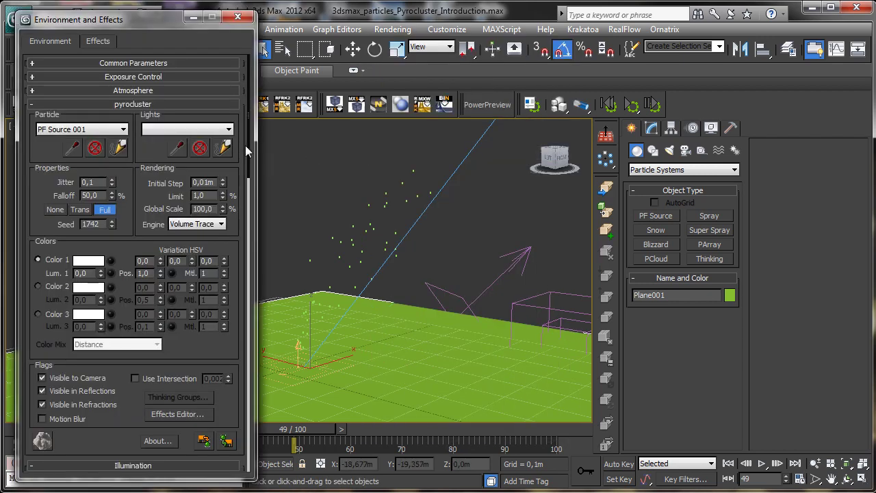
pyautogui.click(120, 149)
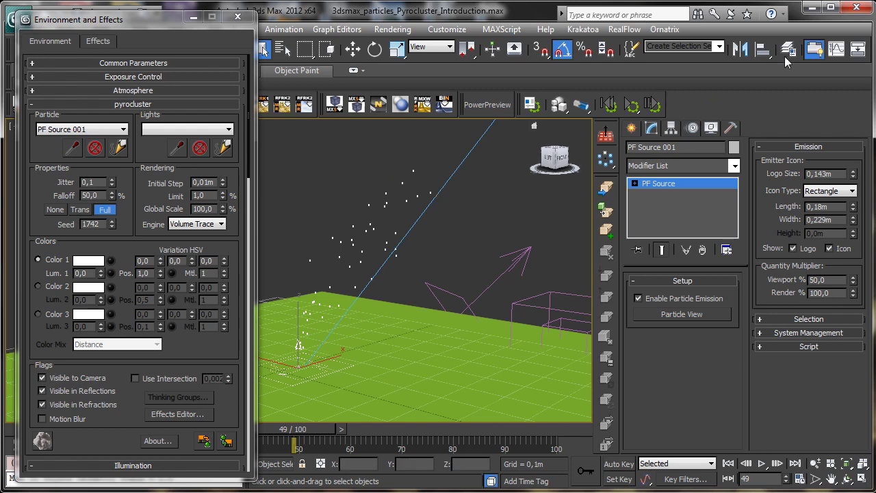
pyautogui.scroll(-2, 596, 55)
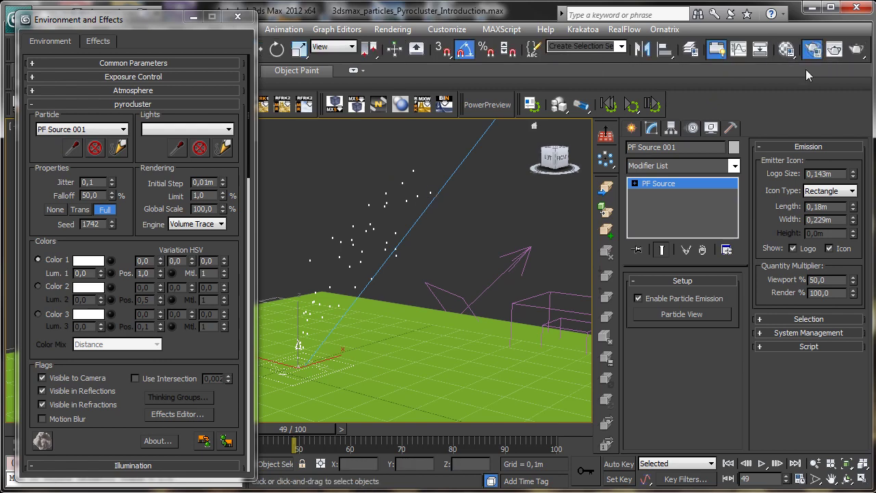
pyautogui.press('F10')
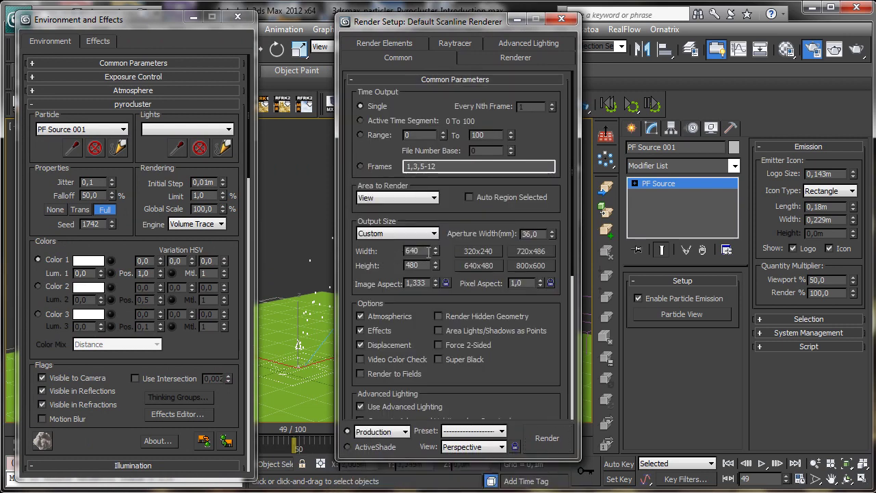
# Set the render output size to 900 × 400 and lock the image aspect.
pyautogui.write('900')
pyautogui.press('Tab')
pyautogui.write('400')
pyautogui.press('Return')
pyautogui.click(446, 282)
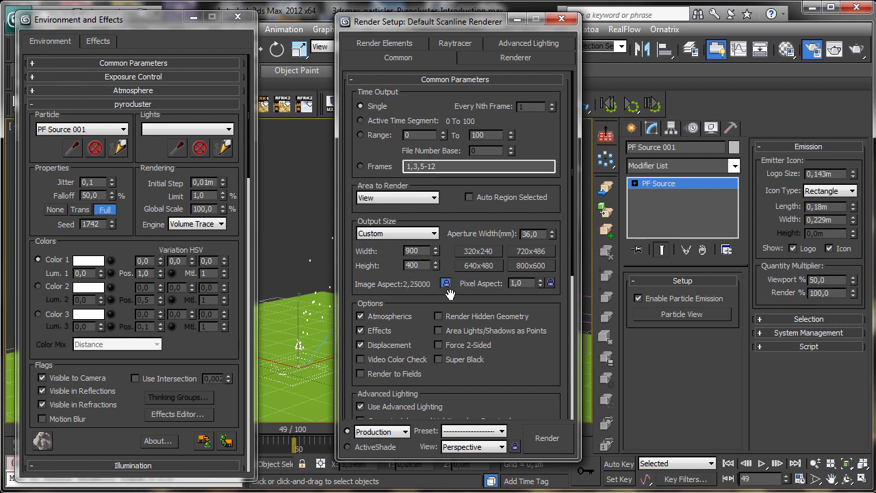
# Test-render the frame and check the dark smoke in colour and alpha views.
pyautogui.click(550, 438)
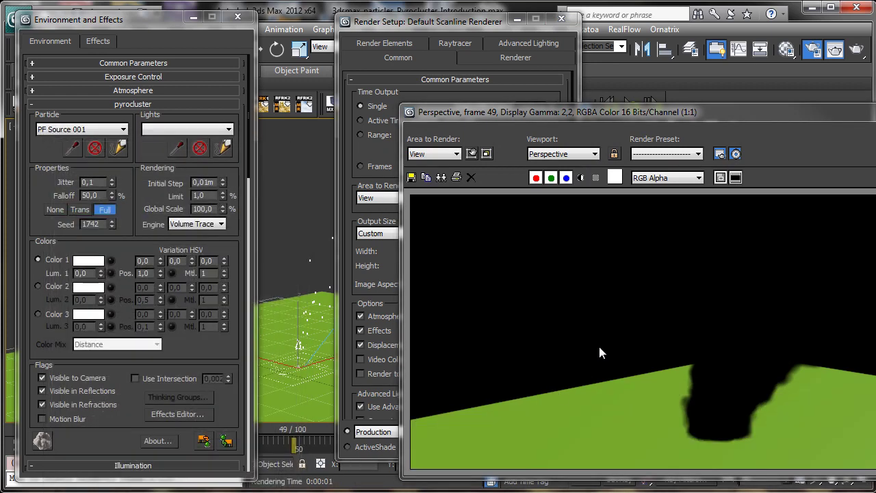
pyautogui.moveTo(655, 118); pyautogui.dragTo(442, 51)
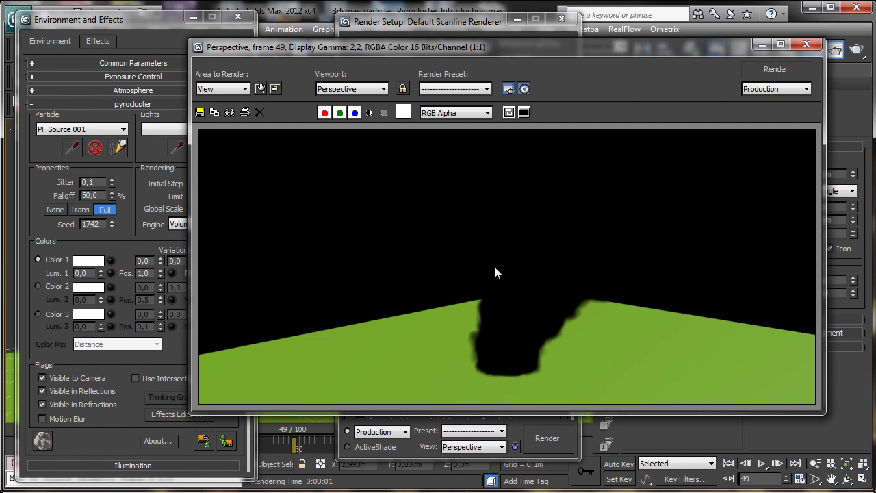
pyautogui.click(369, 113)
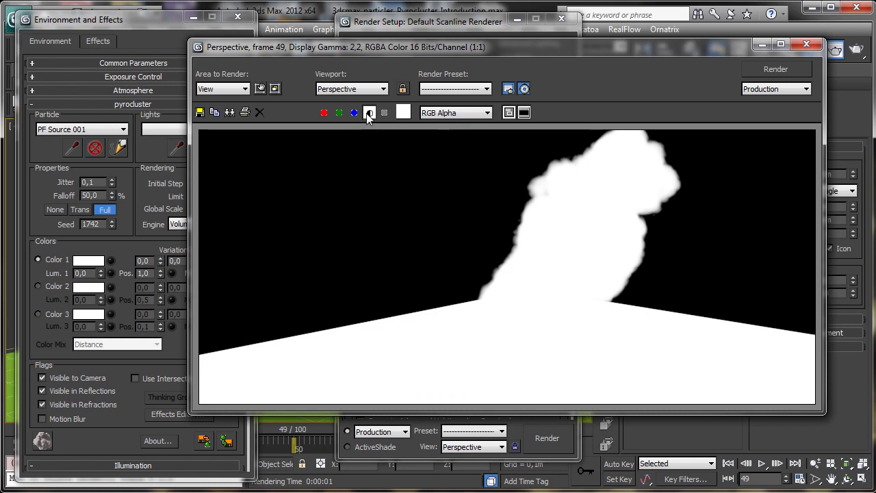
pyautogui.click(369, 113)
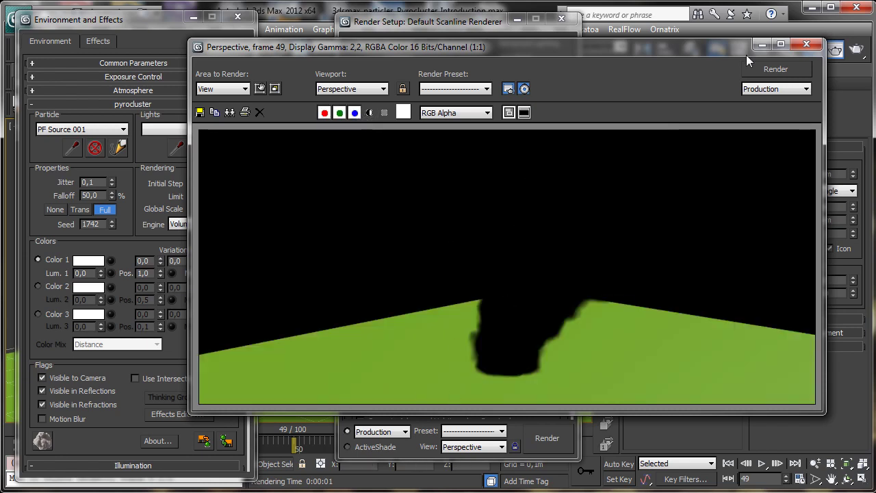
pyautogui.click(762, 44)
pyautogui.click(550, 23)
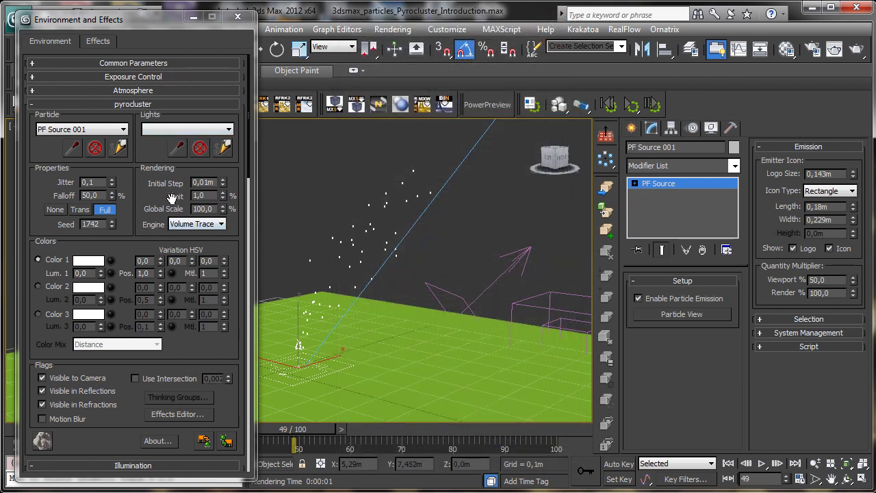
# In four-viewport layout, pick Direct001 as the PyroCluster light and render the still-black smoke.
pyautogui.click(860, 464)
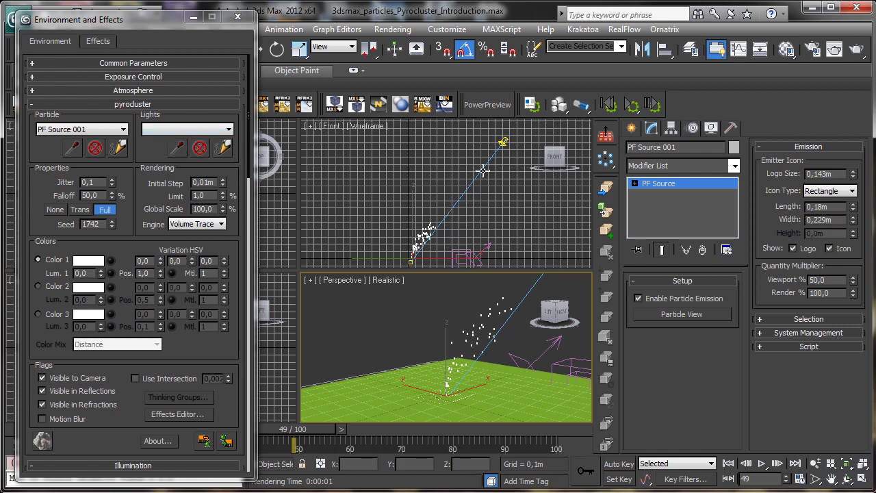
pyautogui.click(177, 148)
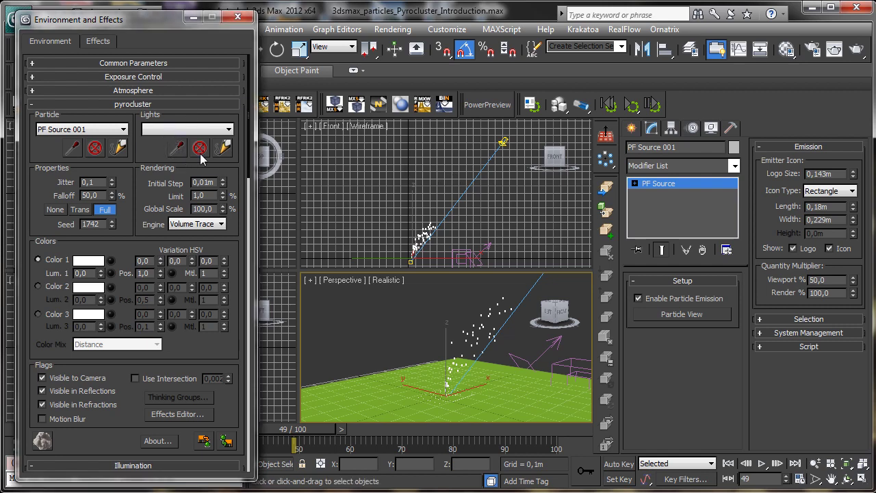
pyautogui.click(505, 142)
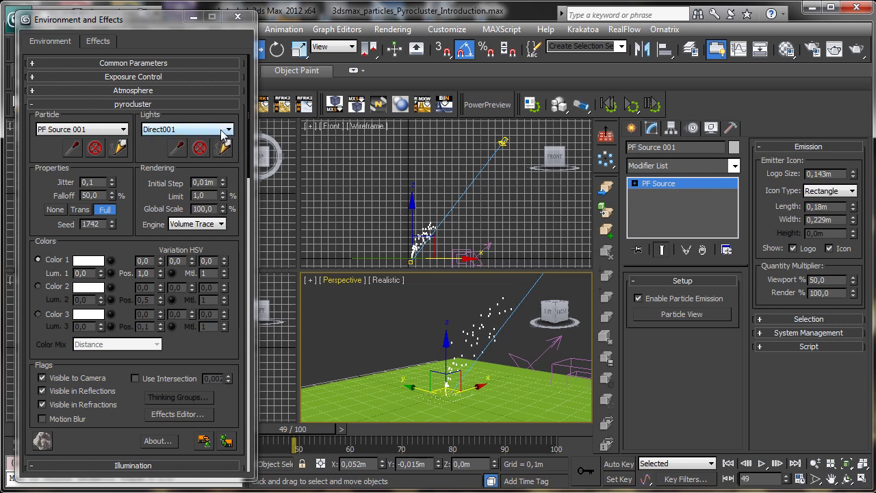
pyautogui.click(856, 48)
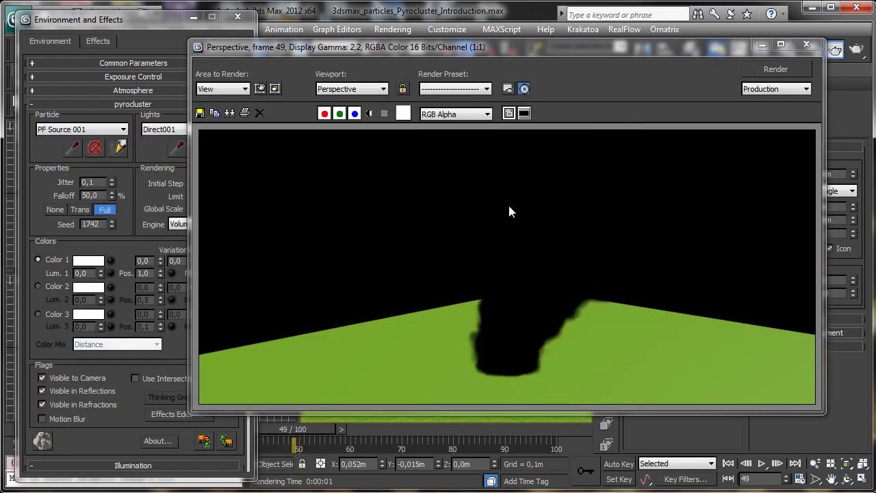
pyautogui.click(761, 45)
pyautogui.scroll(-8, 122, 369)
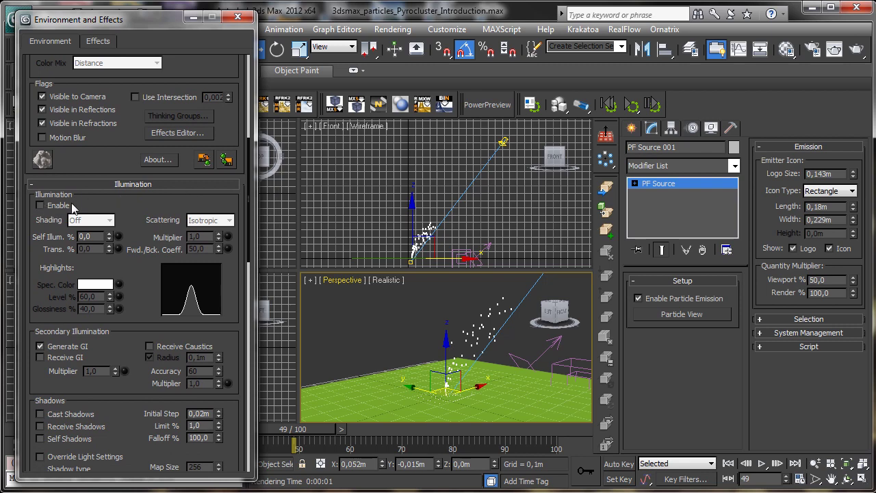
# Enable PyroCluster illumination and render to see the lit smoke.
pyautogui.click(41, 206)
pyautogui.click(856, 49)
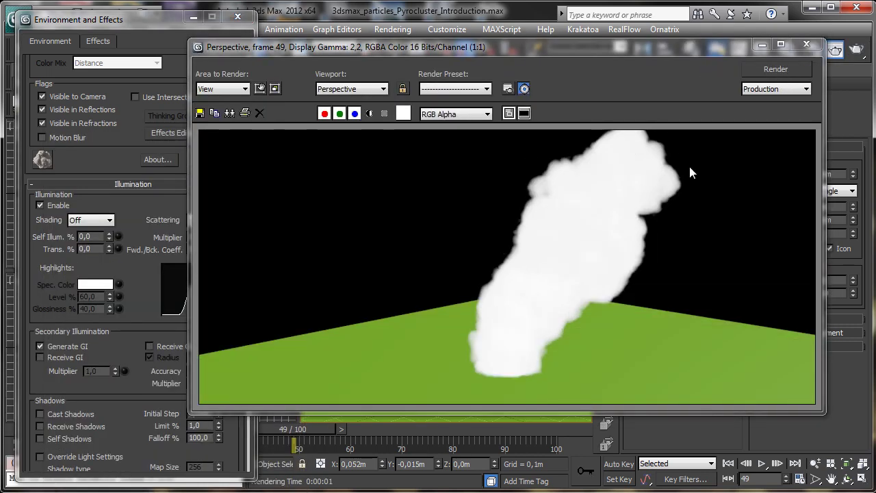
pyautogui.click(762, 43)
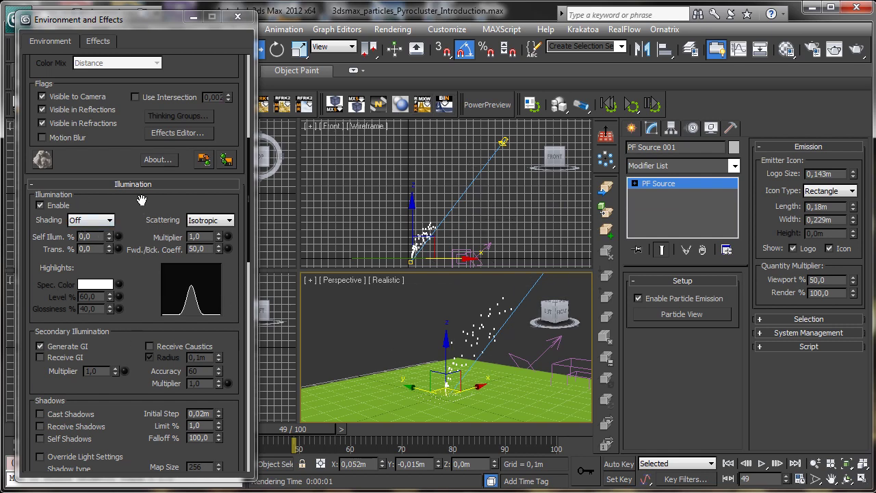
# Turn on Cast Shadows for the smoke and re-render, now white over green.
pyautogui.scroll(2, 140, 200)
pyautogui.scroll(-3, 82, 192)
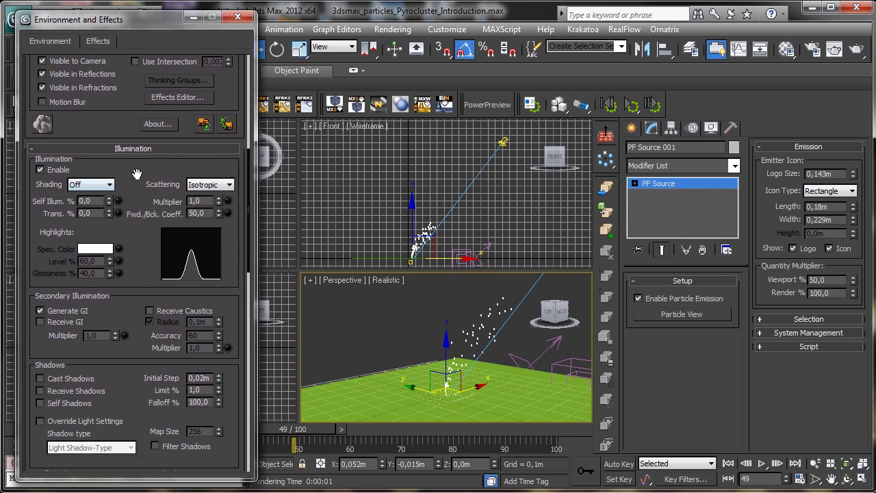
pyautogui.scroll(7, 137, 178)
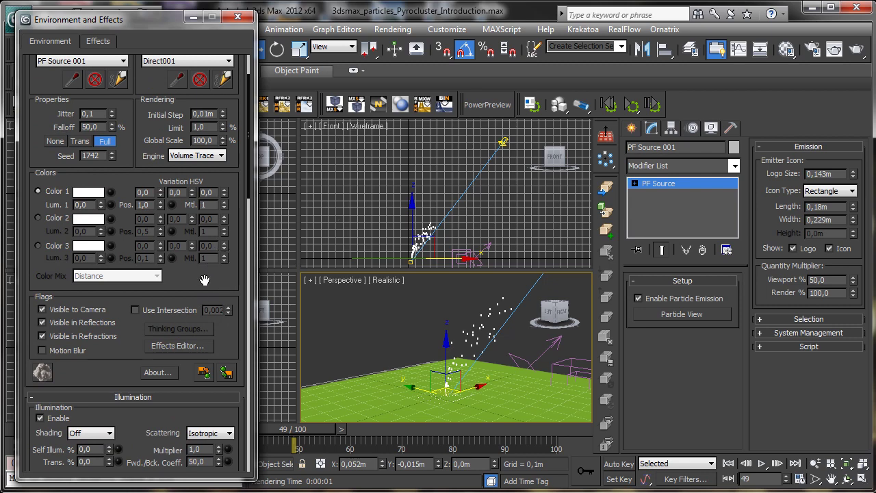
pyautogui.moveTo(205, 281); pyautogui.dragTo(240, 125)
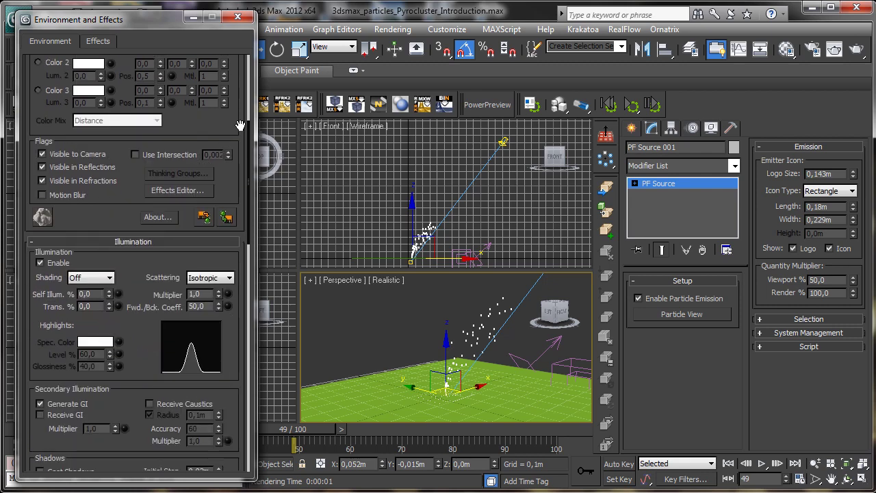
pyautogui.scroll(-2, 132, 195)
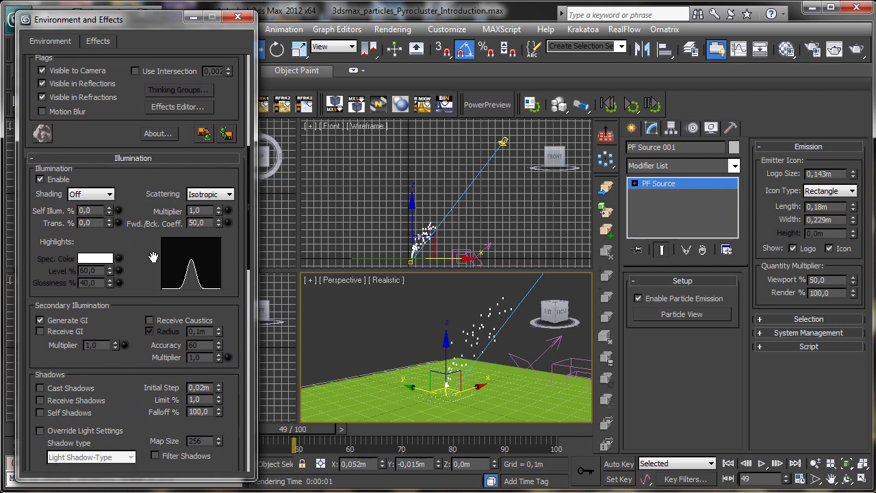
pyautogui.moveTo(153, 256); pyautogui.dragTo(186, 175)
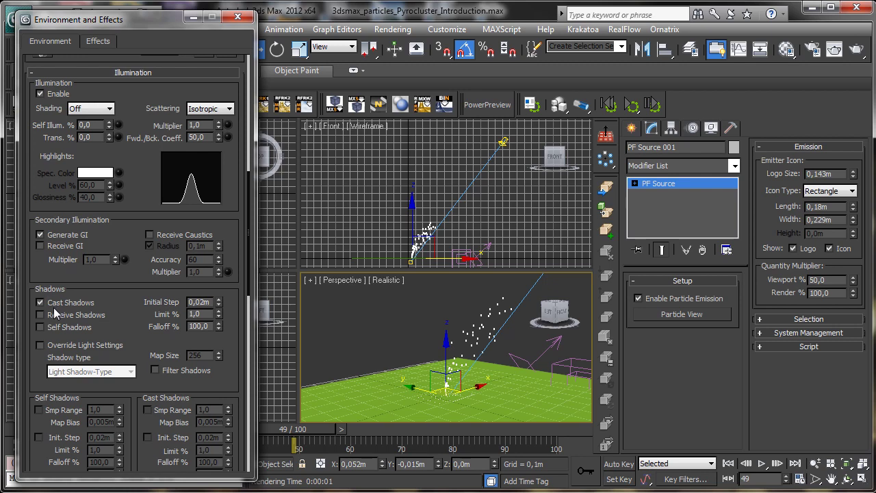
pyautogui.click(857, 48)
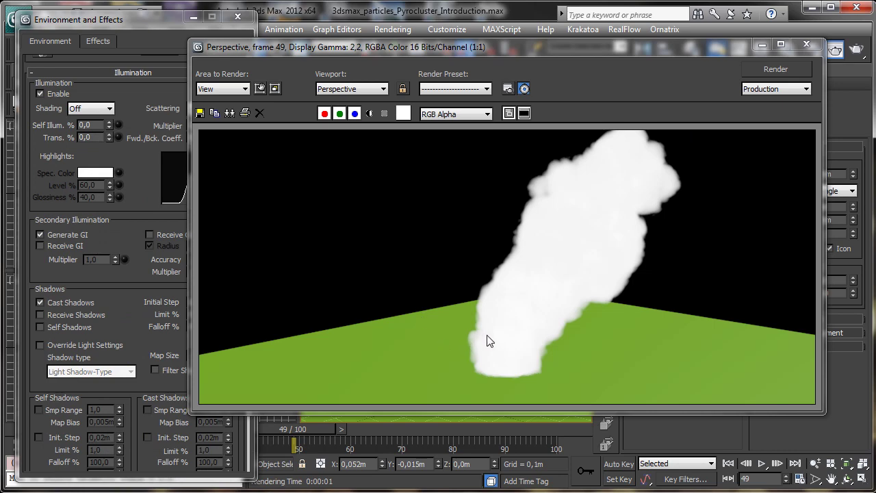
pyautogui.click(806, 44)
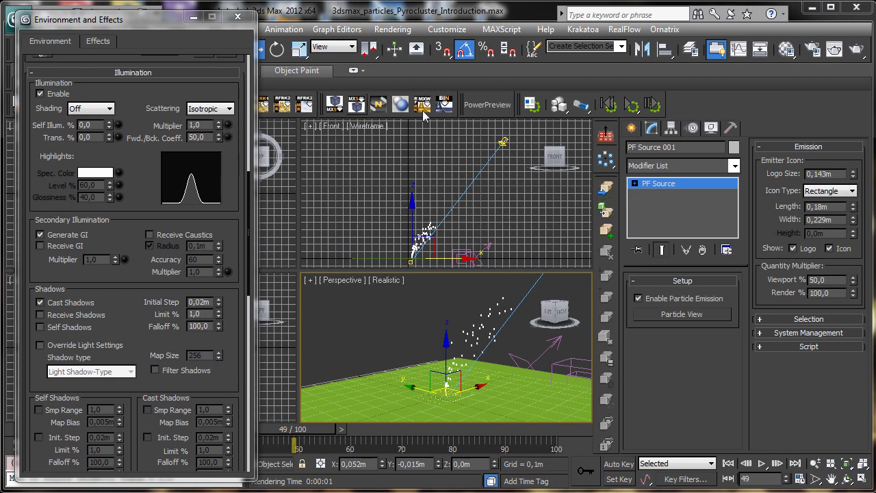
# Turn on shadows for the Direct001 light and render the frame.
pyautogui.click(505, 142)
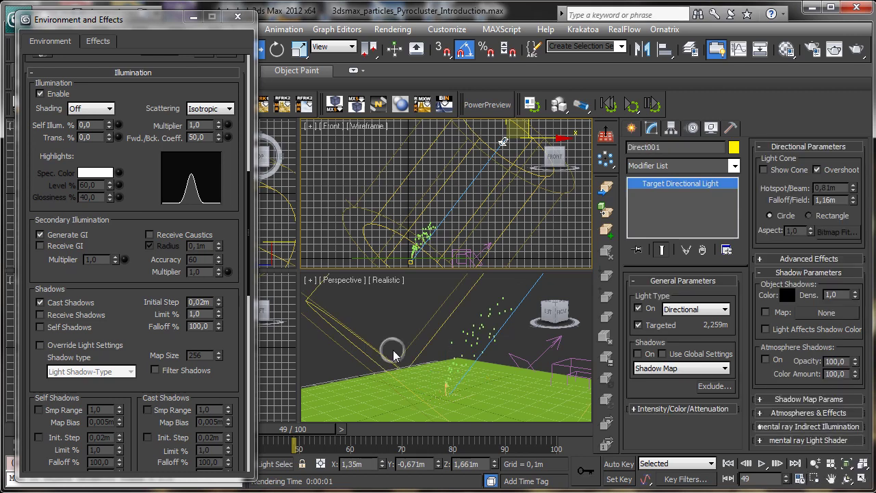
pyautogui.click(647, 354)
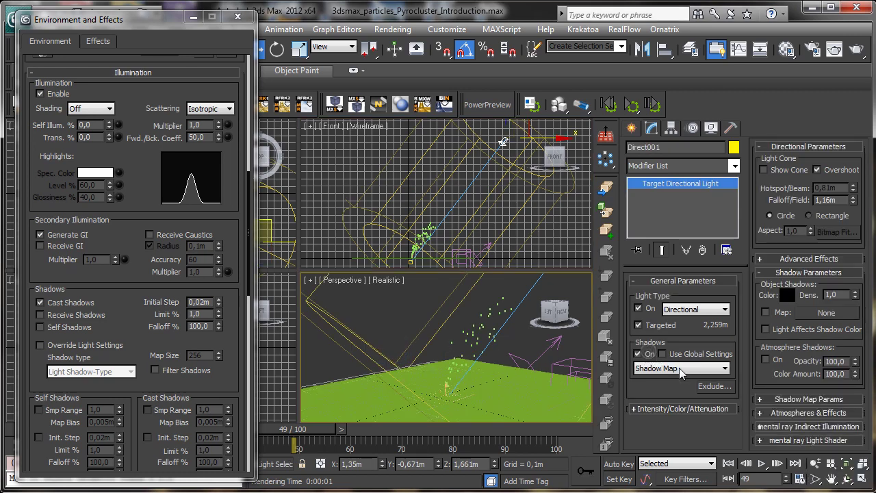
pyautogui.click(857, 48)
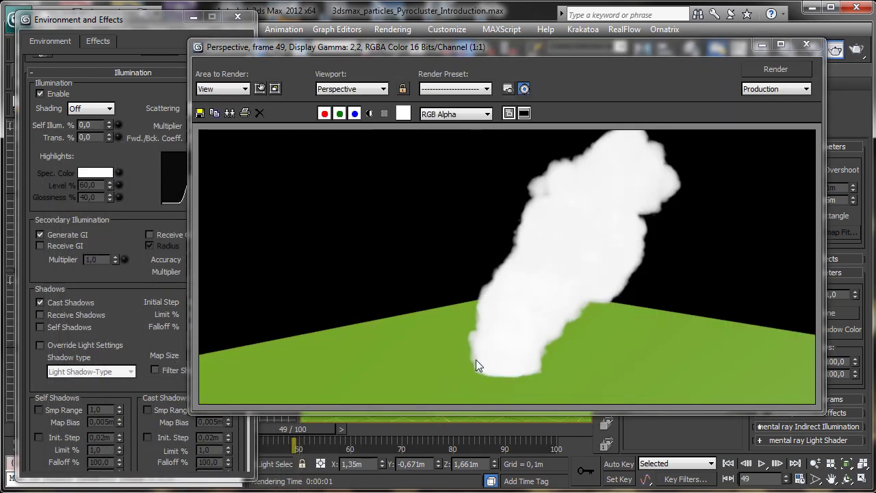
pyautogui.click(762, 45)
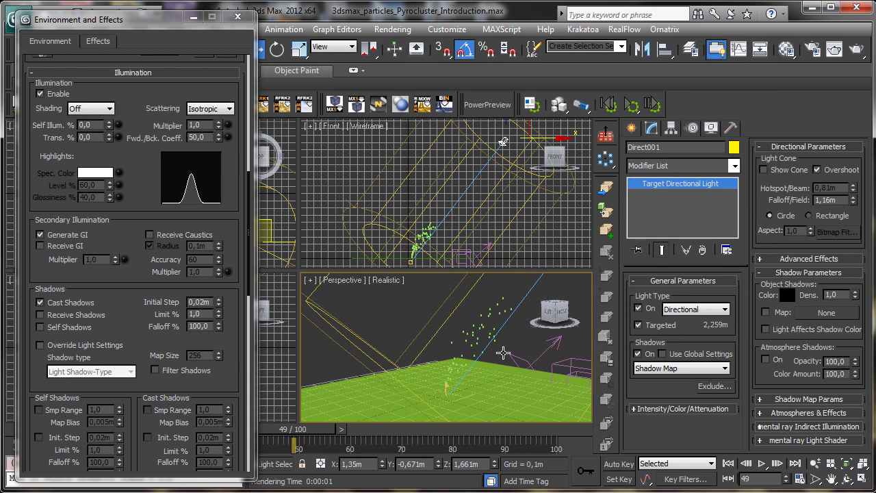
# Create a Standard Primitives teapot on the ground left of the smoke.
pyautogui.click(631, 128)
pyautogui.click(638, 169)
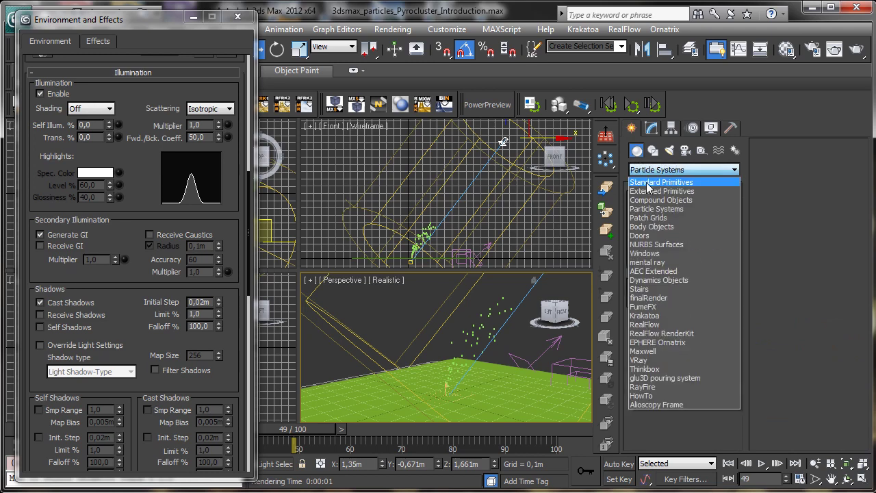
pyautogui.click(652, 181)
pyautogui.click(656, 274)
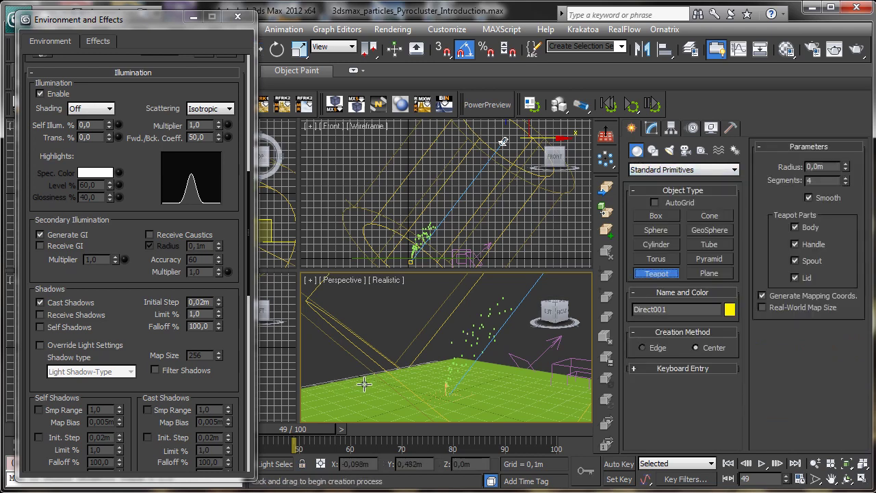
pyautogui.moveTo(362, 382); pyautogui.dragTo(376, 391)
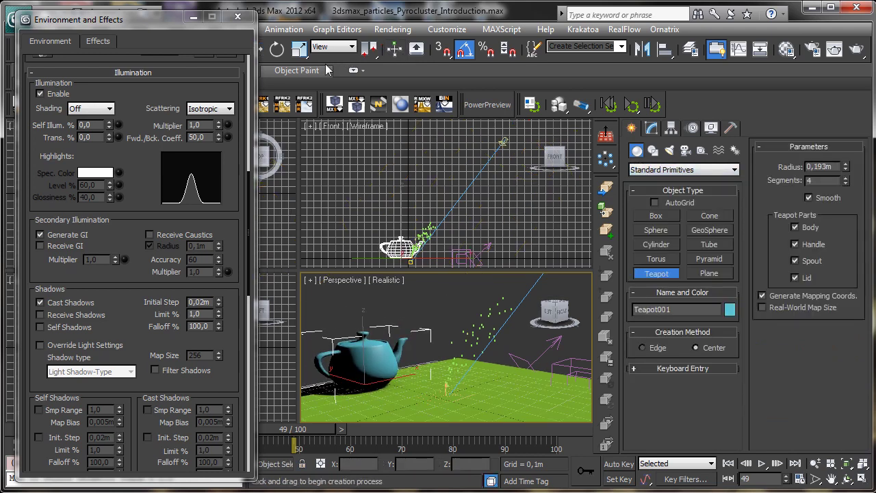
# Turn on Atmosphere Shadows for Direct001 and render the teapot and smoke shadows.
pyautogui.click(856, 48)
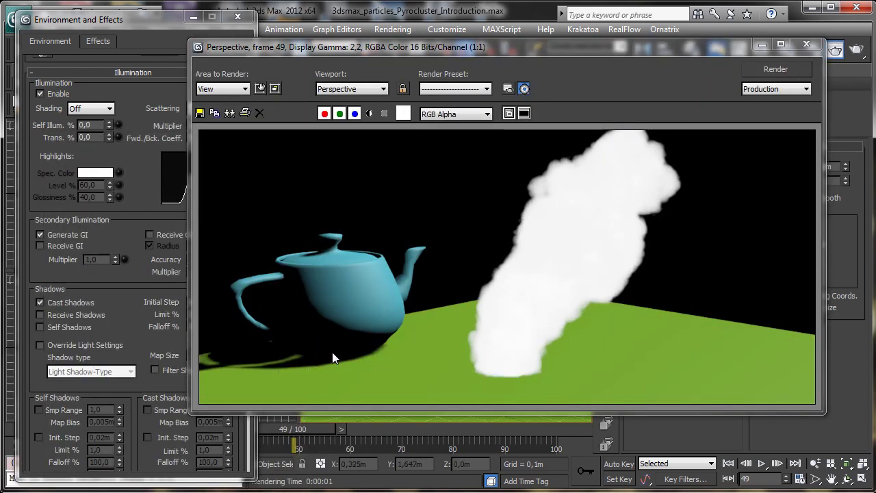
pyautogui.click(762, 45)
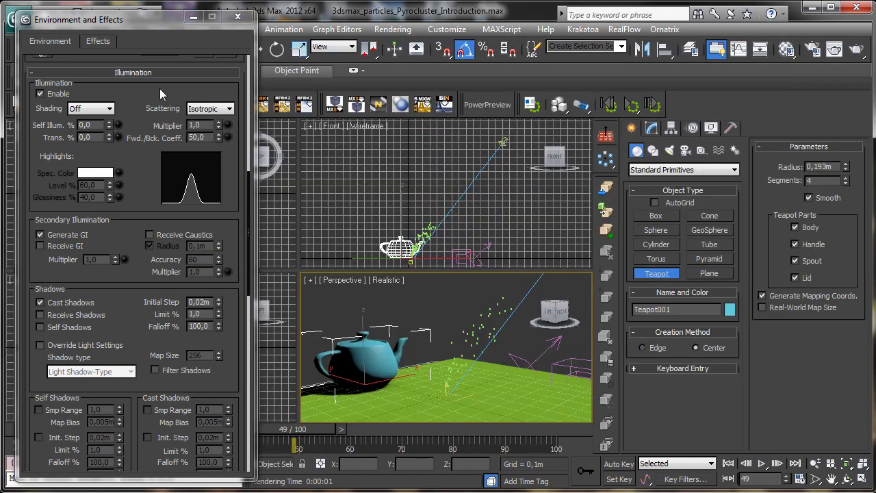
pyautogui.moveTo(168, 20); pyautogui.dragTo(165, 89)
pyautogui.click(503, 142)
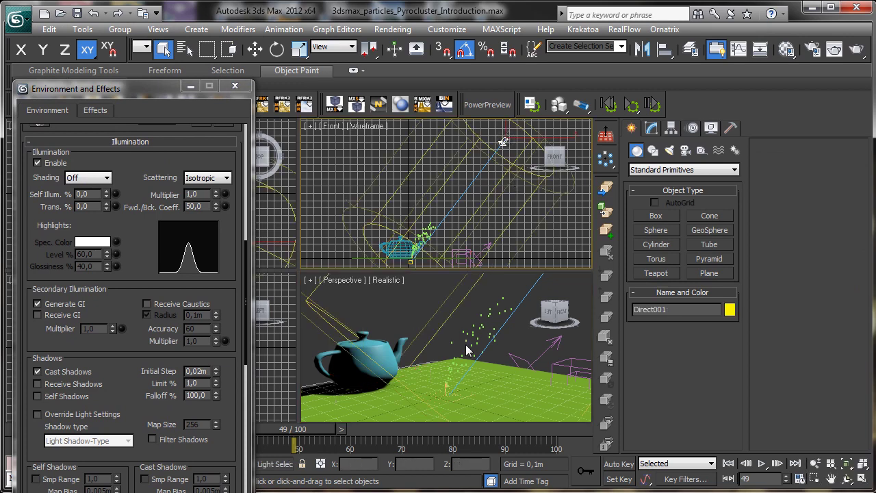
pyautogui.click(651, 129)
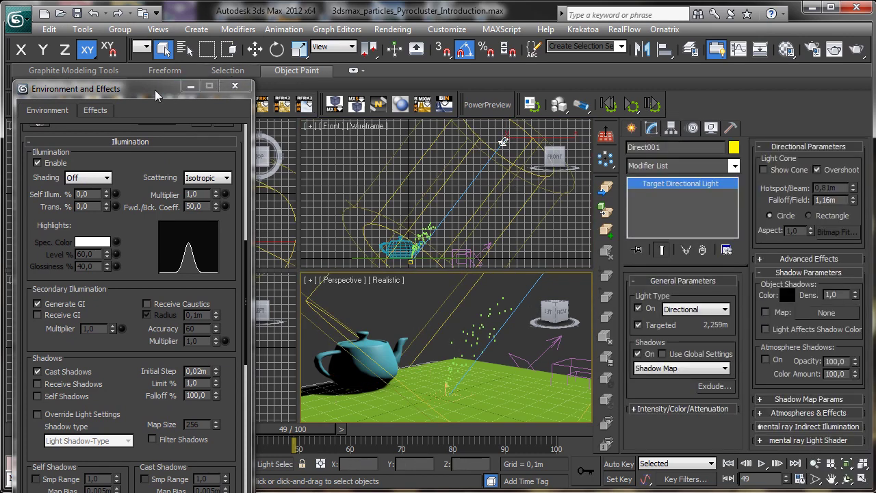
pyautogui.moveTo(153, 89); pyautogui.dragTo(167, 23)
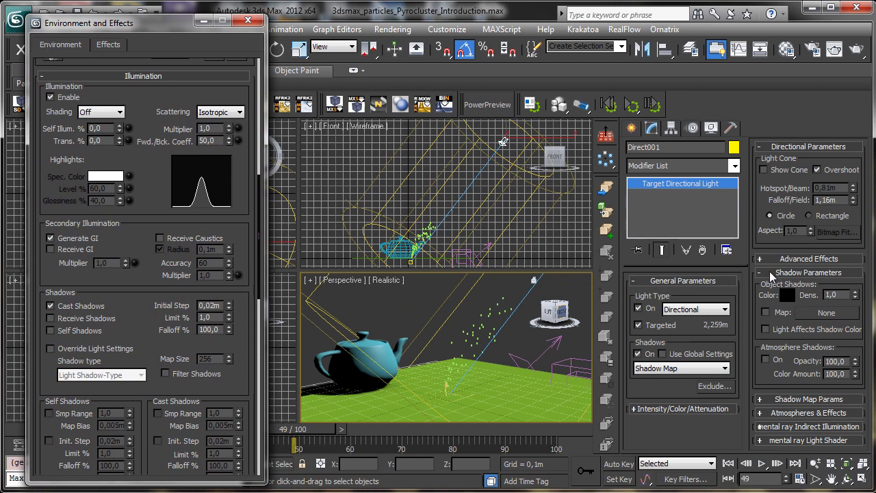
pyautogui.click(767, 360)
pyautogui.click(834, 49)
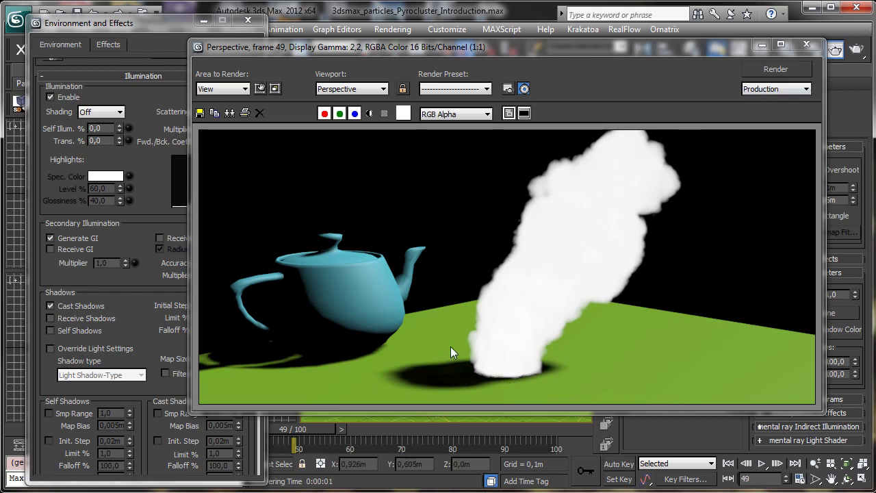
pyautogui.click(759, 45)
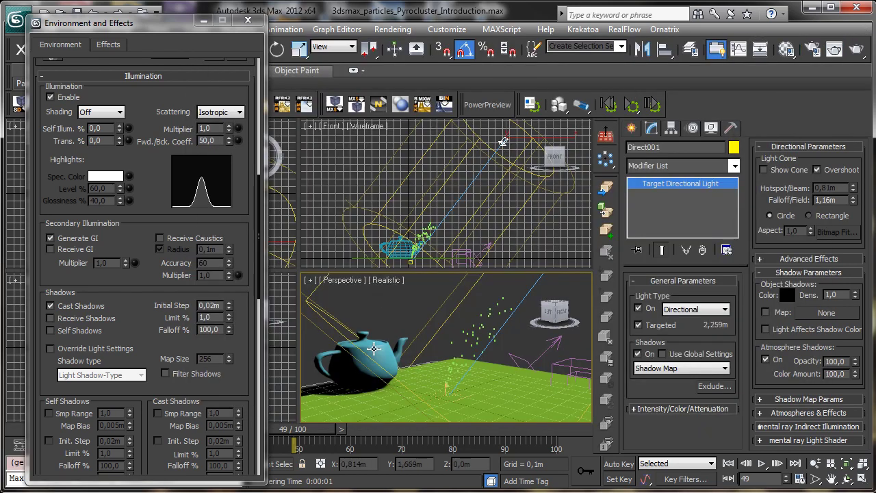
# Delete the teapot and render the frame again.
pyautogui.click(400, 248)
pyautogui.press('Delete')
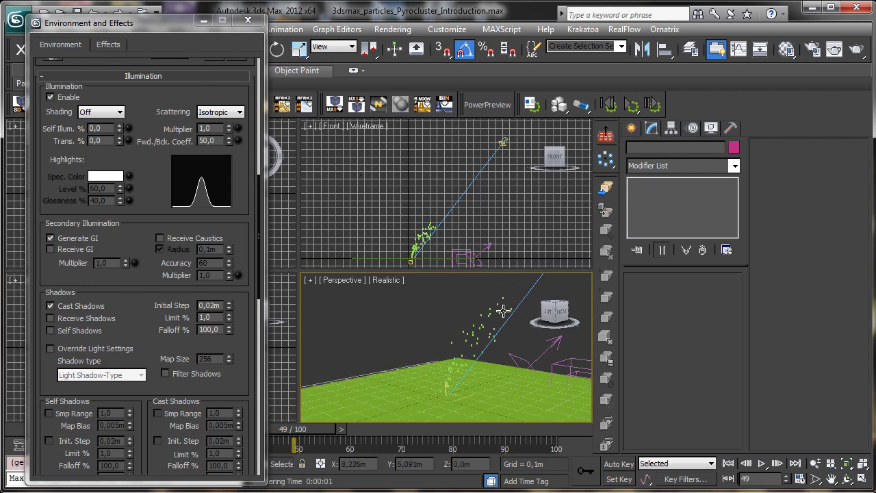
pyautogui.hotkey('shift', 'q')
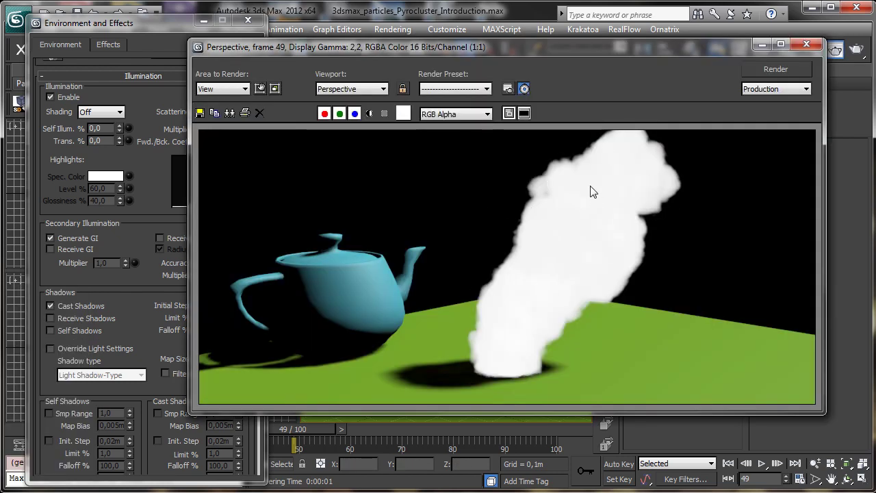
# Check Self Shadows in the PyroCluster shadow settings and render the darker shaded smoke.
pyautogui.click(762, 43)
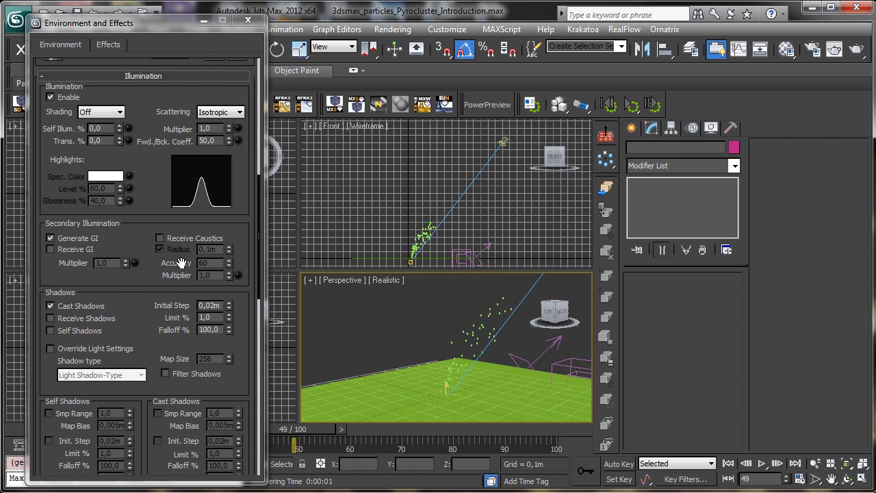
pyautogui.click(68, 333)
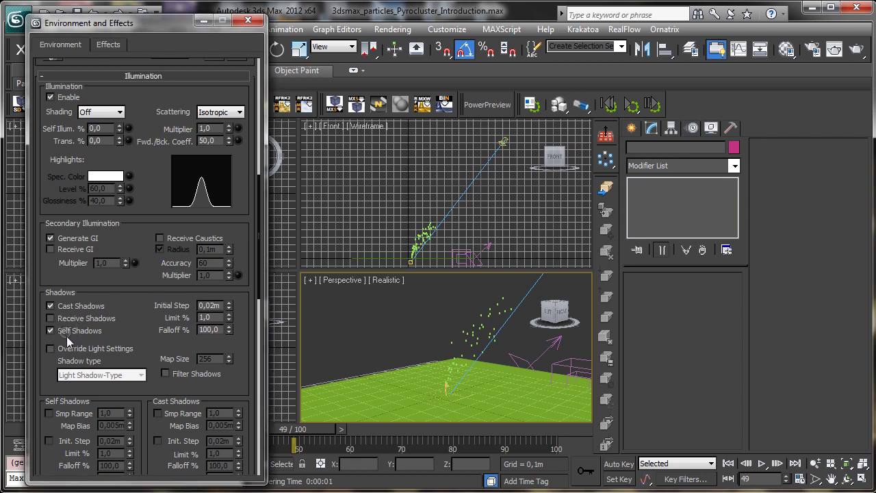
pyautogui.click(857, 49)
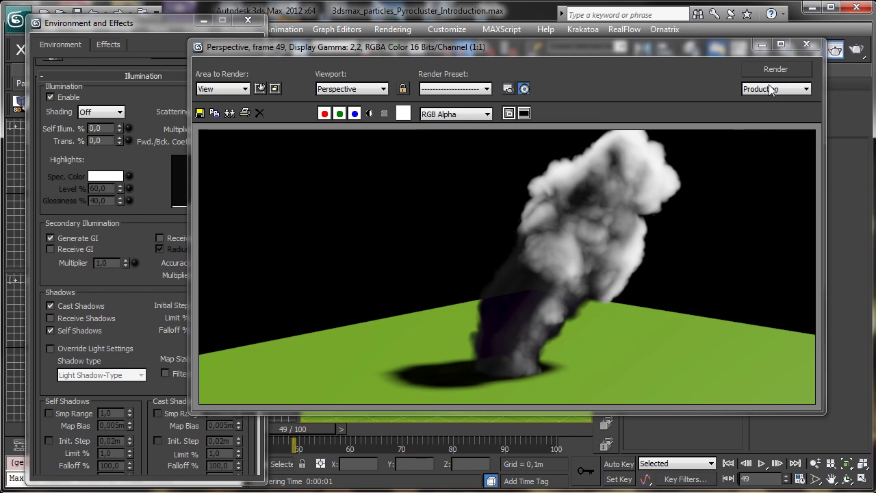
pyautogui.click(762, 44)
# Place an Omni light near the smoke base and raise it above the ground.
pyautogui.click(631, 129)
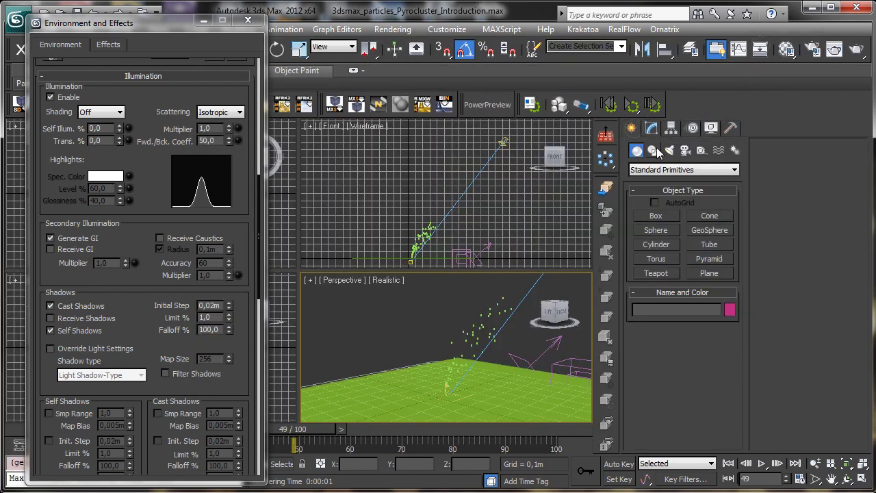
pyautogui.click(669, 150)
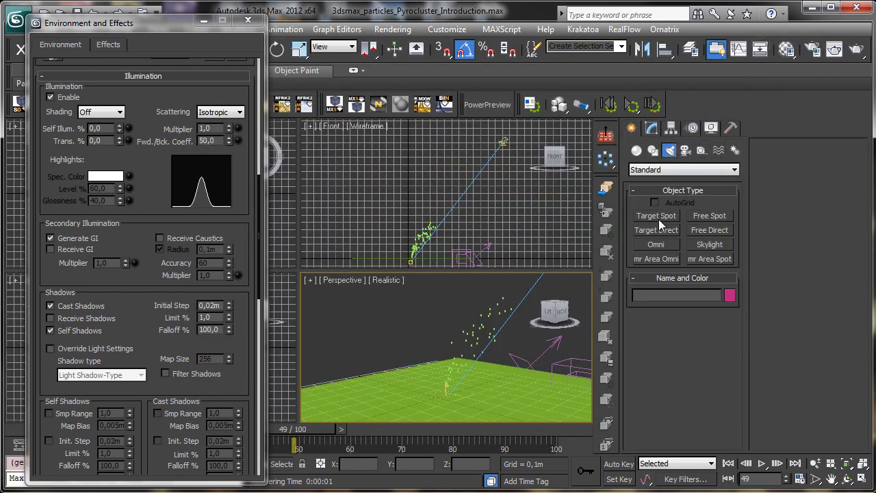
pyautogui.click(656, 244)
pyautogui.click(368, 409)
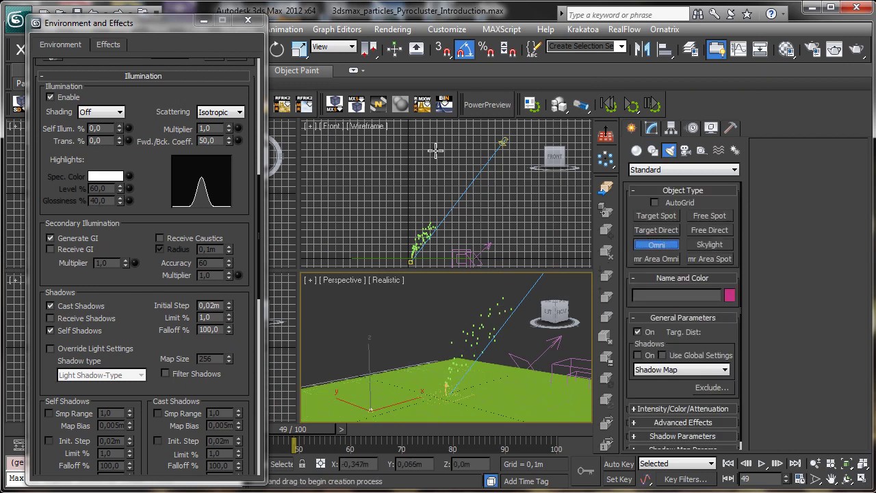
pyautogui.click(204, 20)
pyautogui.rightClick(370, 383)
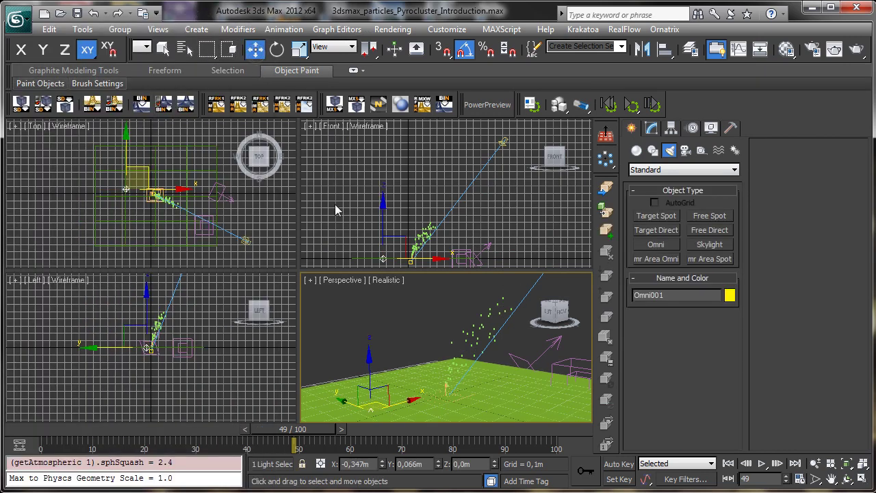
pyautogui.moveTo(369, 360); pyautogui.dragTo(368, 291)
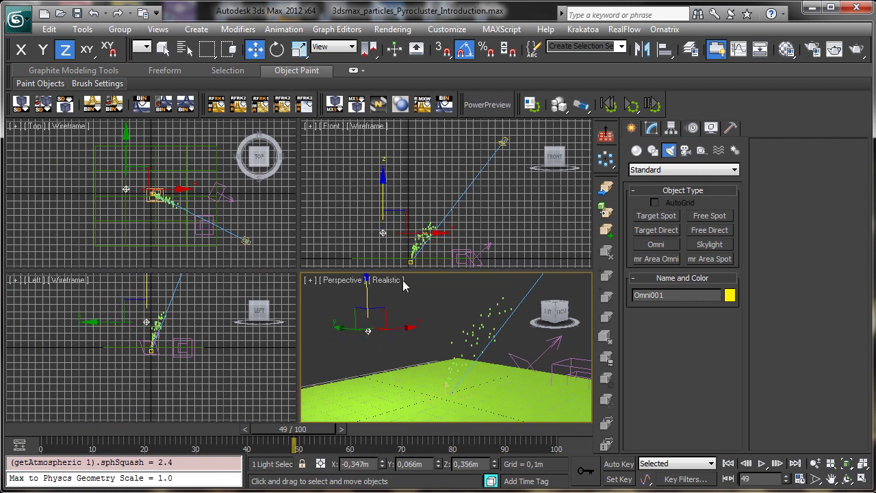
# Give Omni001 a pale blue colour (74,103,163) and render the scene.
pyautogui.click(651, 128)
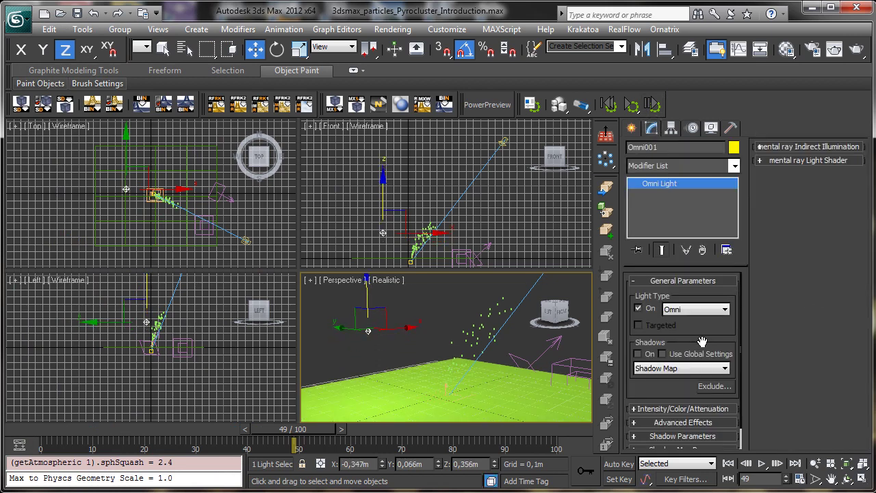
pyautogui.scroll(-1, 684, 356)
pyautogui.click(664, 387)
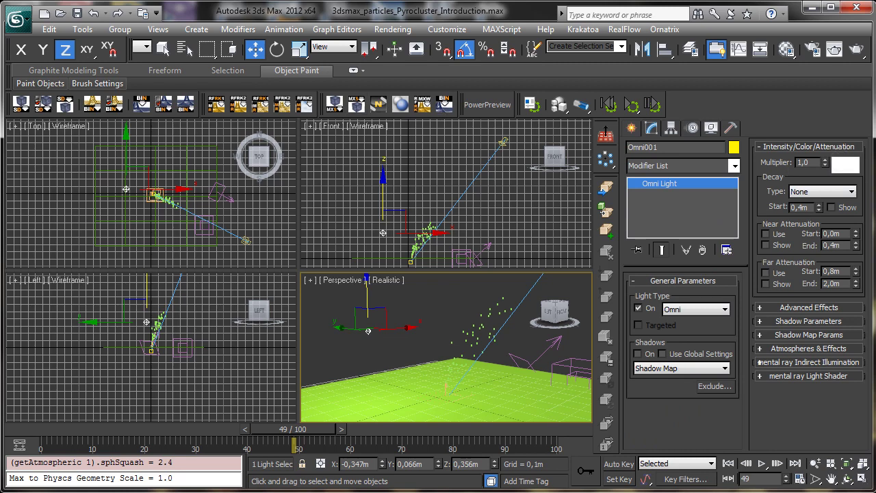
pyautogui.click(845, 165)
pyautogui.click(266, 195)
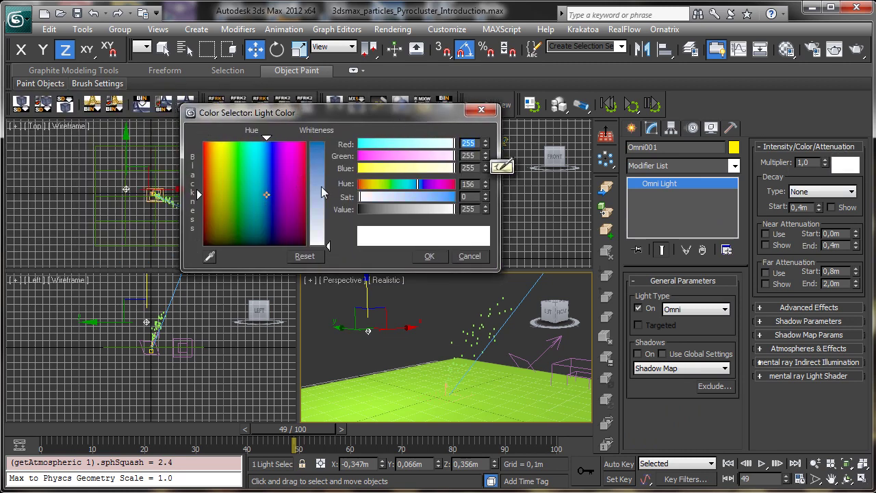
pyautogui.moveTo(321, 186); pyautogui.dragTo(321, 172)
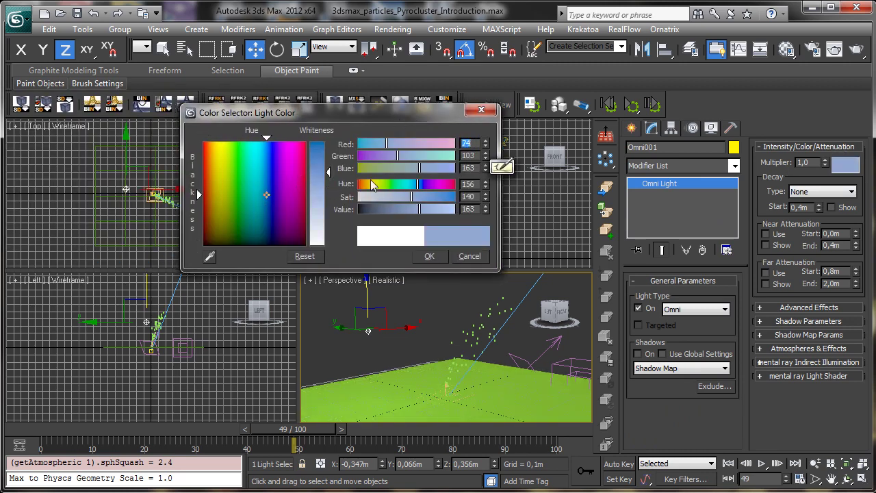
pyautogui.click(429, 256)
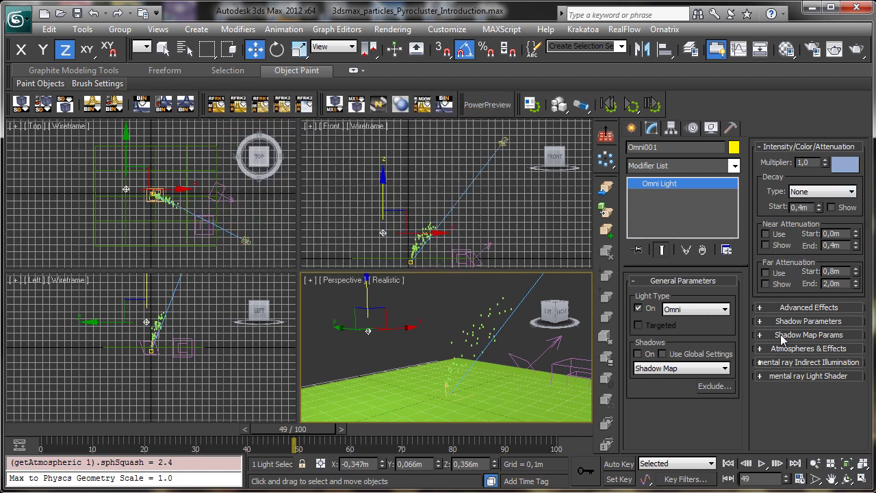
pyautogui.click(811, 308)
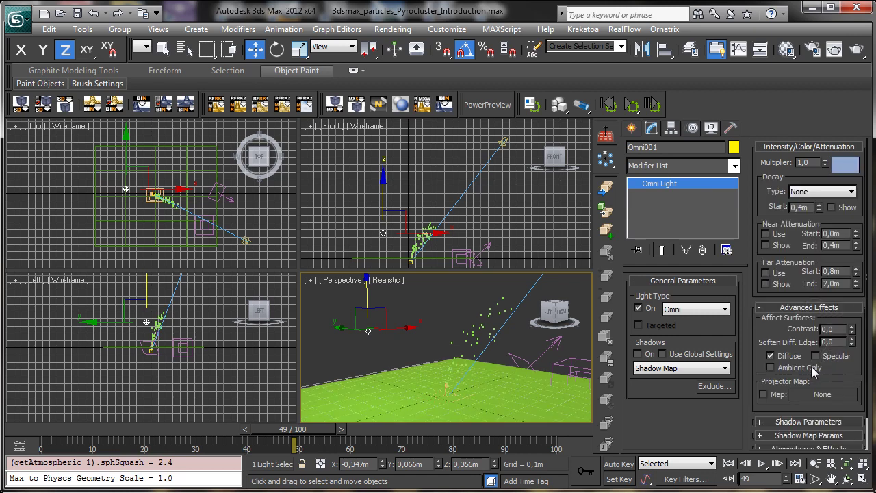
pyautogui.click(856, 49)
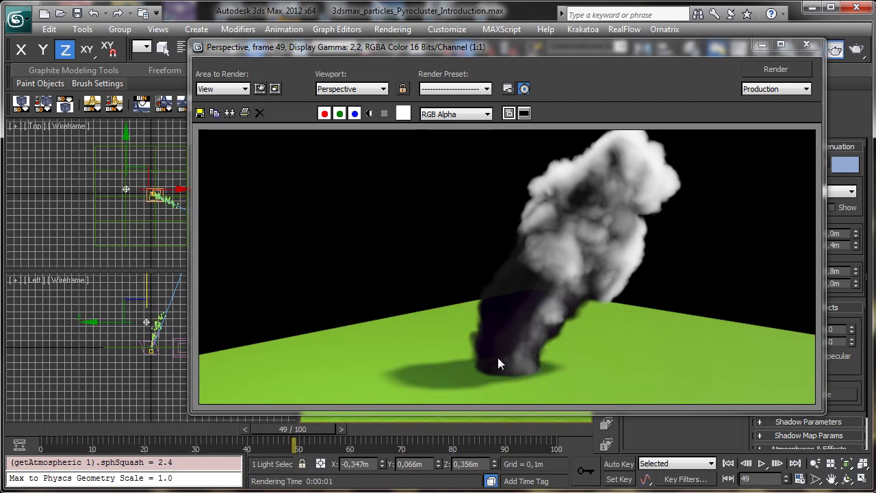
pyautogui.click(762, 46)
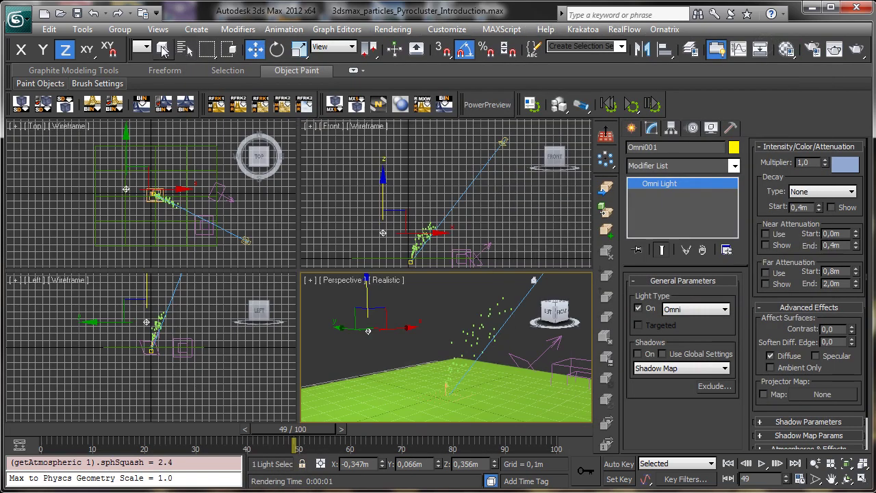
# Reopen Environment and Effects at the PyroCluster Lights list and do a test render.
pyautogui.click(162, 48)
pyautogui.click(392, 28)
pyautogui.click(438, 146)
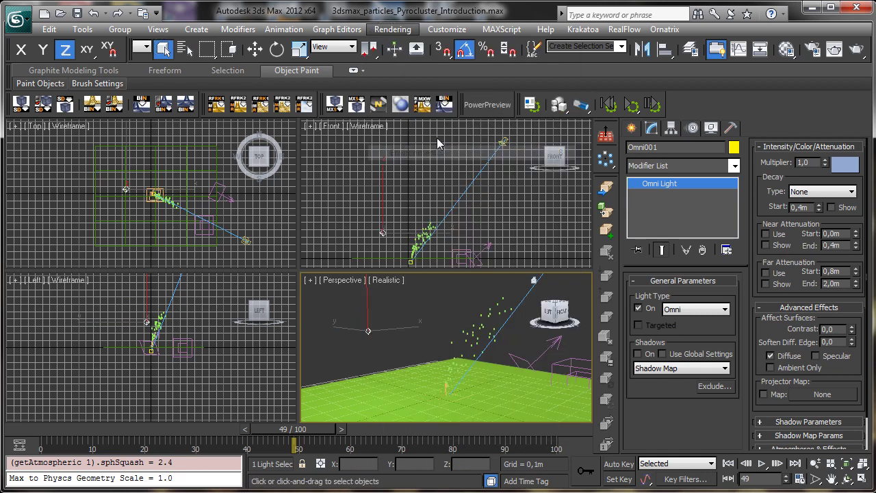
pyautogui.scroll(5, 154, 96)
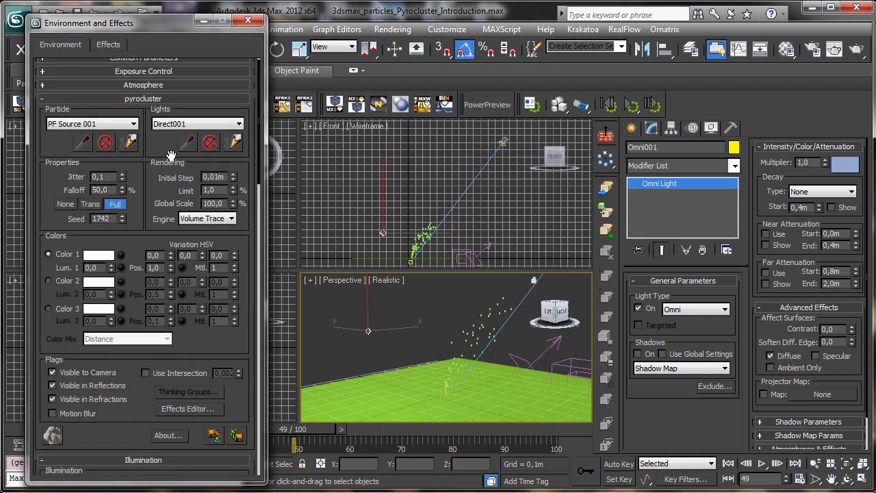
pyautogui.click(188, 143)
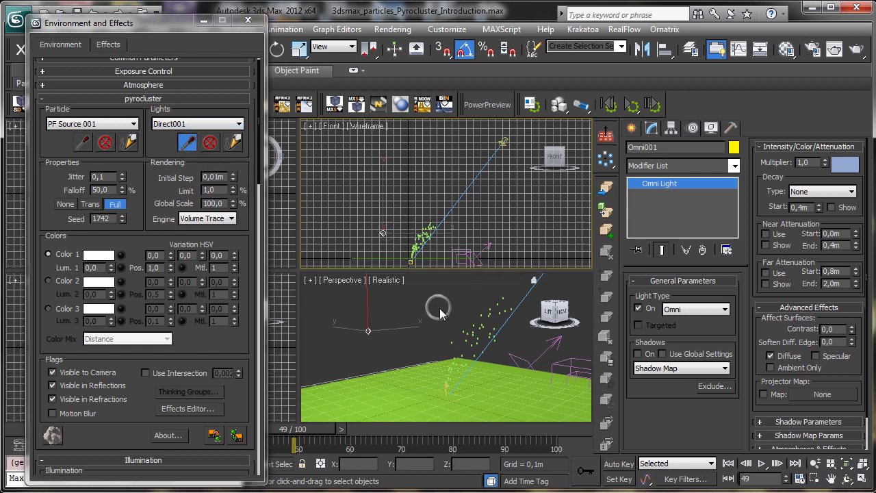
pyautogui.click(856, 48)
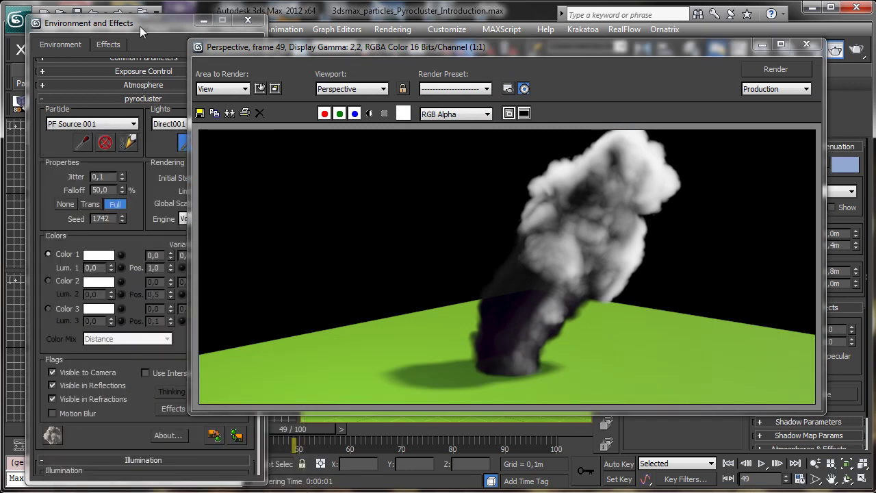
# Add Omni001 as a PyroCluster light and render the Perspective view.
pyautogui.click(139, 26)
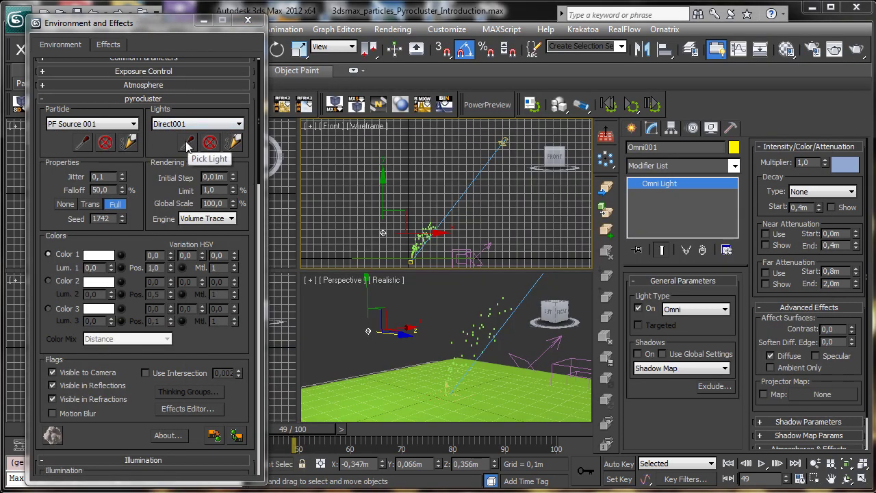
pyautogui.click(188, 146)
pyautogui.click(390, 239)
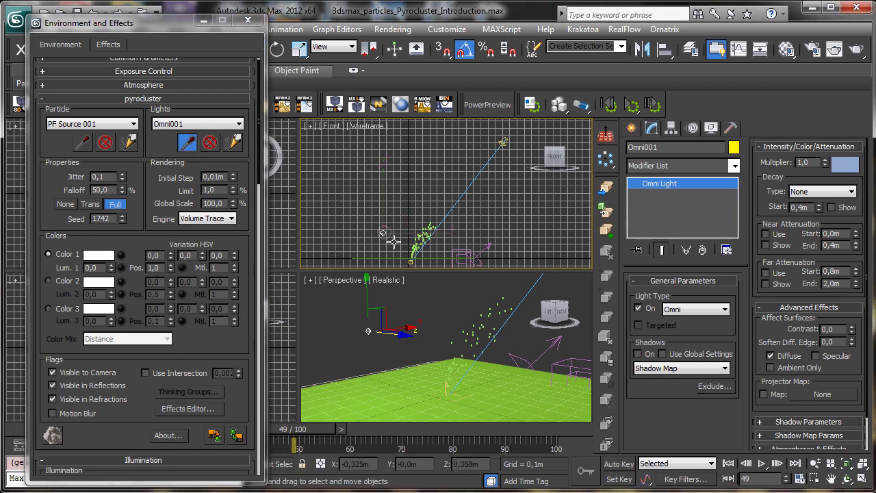
pyautogui.rightClick(450, 341)
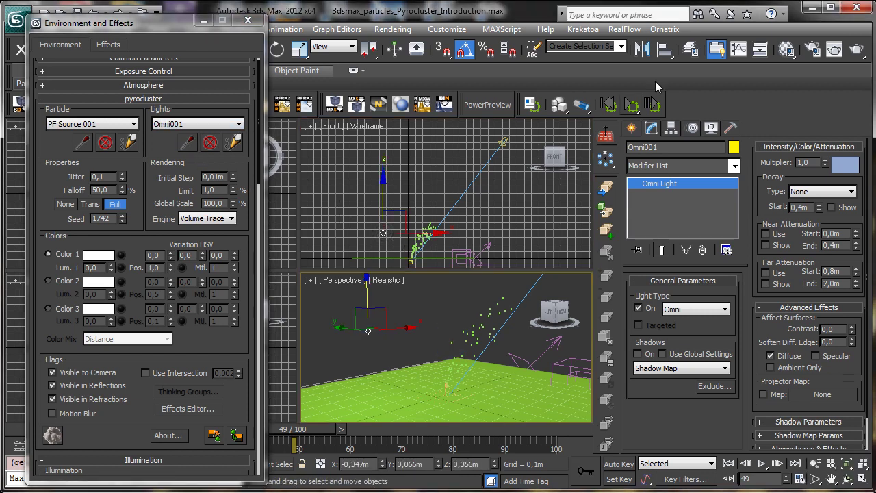
pyautogui.click(835, 50)
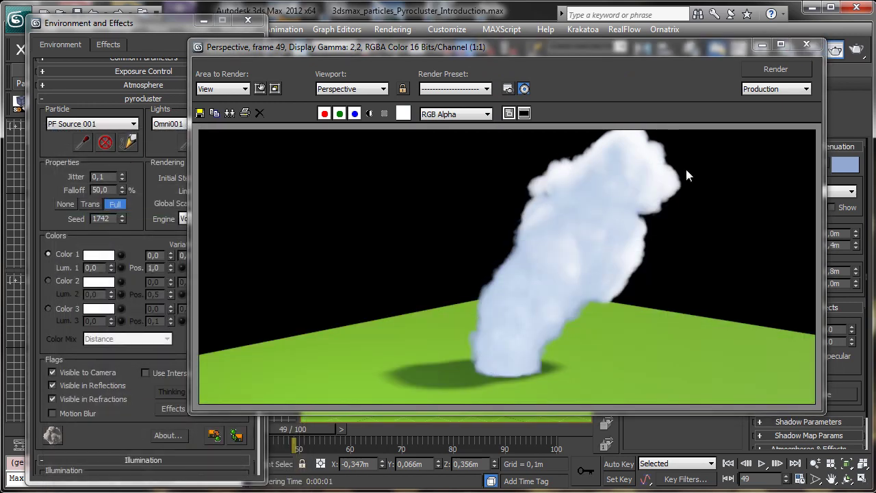
pyautogui.click(763, 45)
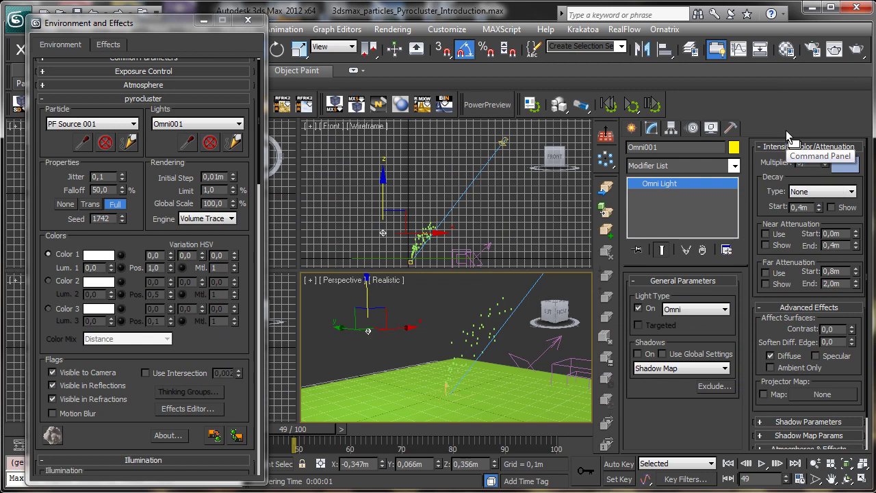
pyautogui.click(856, 48)
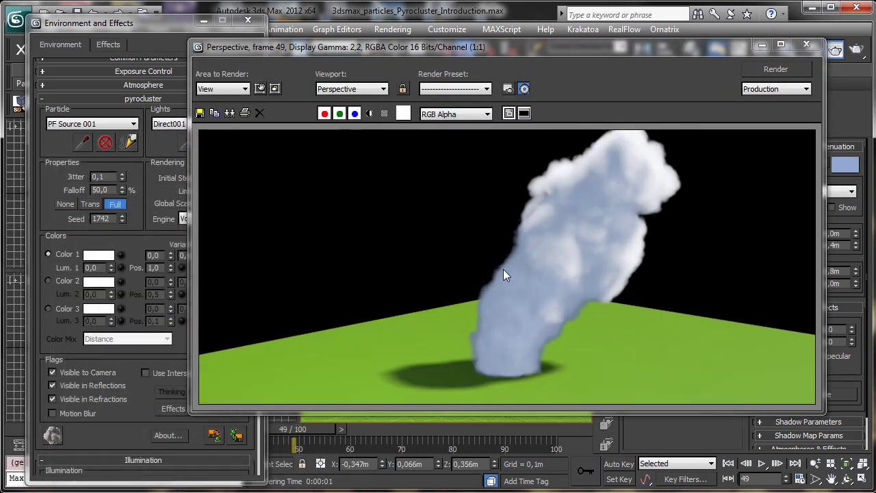
# Set the Omni001 multiplier to 0,25 and render the dimmer smoke.
pyautogui.click(806, 44)
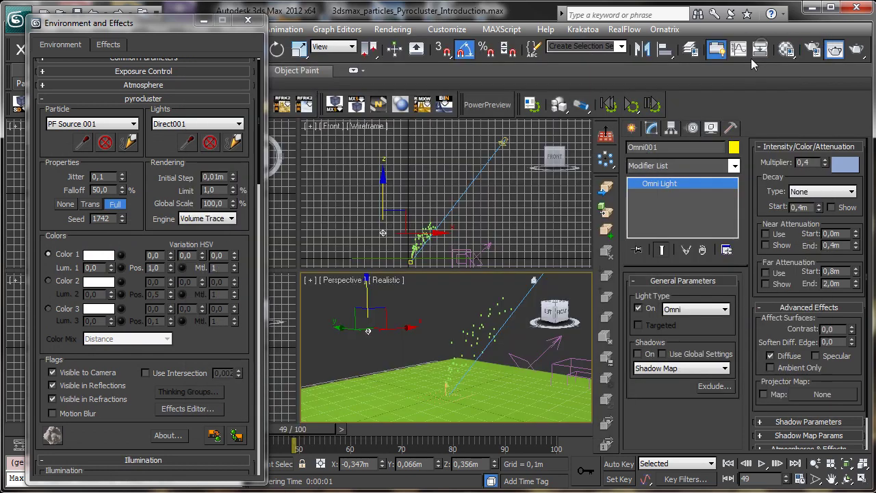
pyautogui.doubleClick(805, 162)
pyautogui.write('0,')
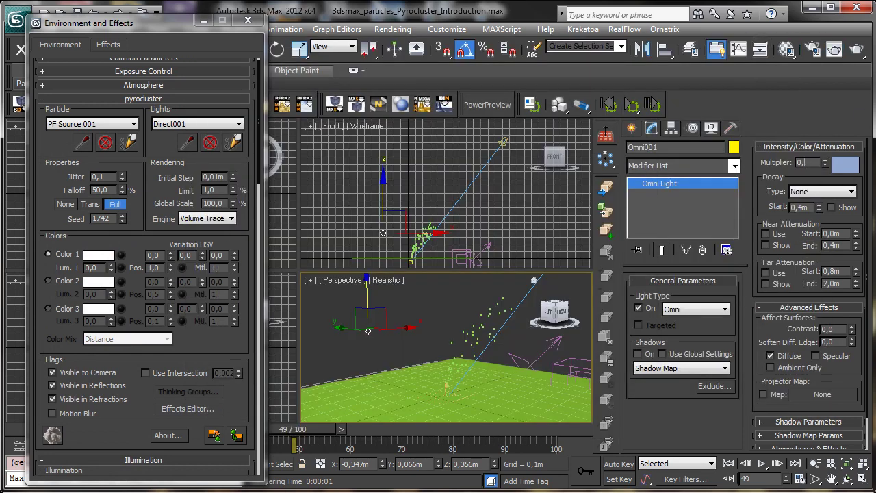
pyautogui.write('25')
pyautogui.press('Return')
pyautogui.click(856, 49)
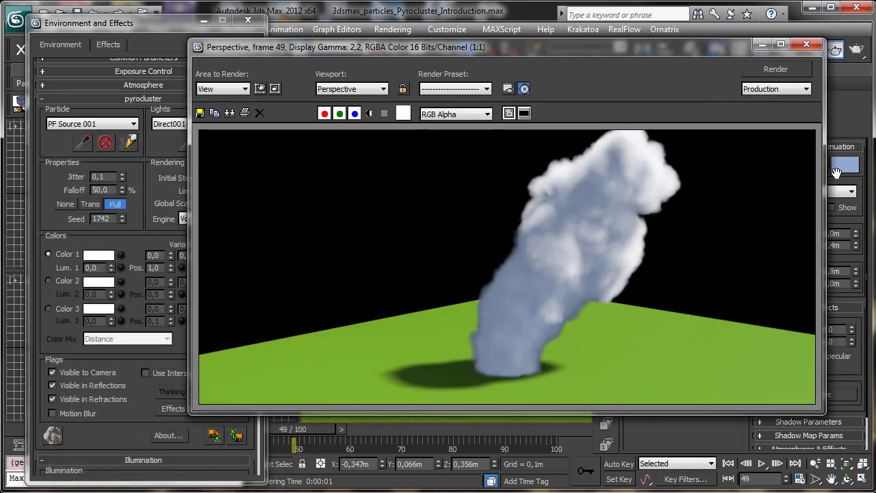
pyautogui.click(761, 45)
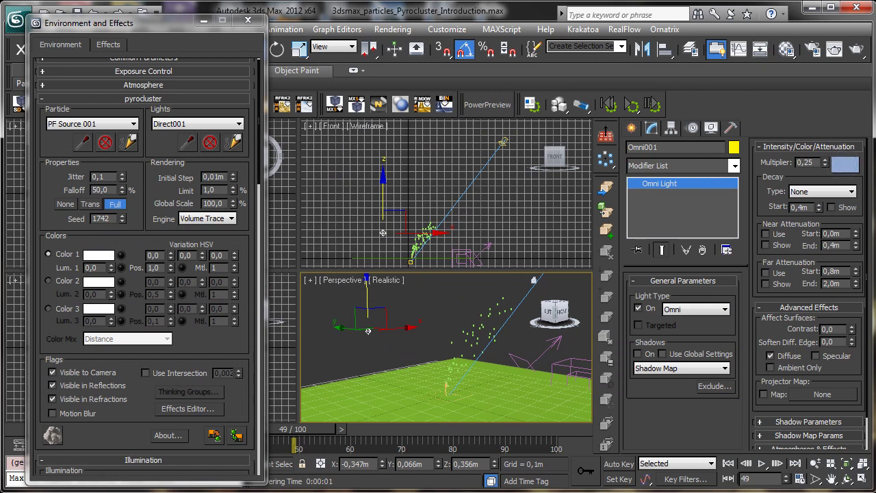
# Change Omni001's colour to a darker saturated blue and render.
pyautogui.click(844, 163)
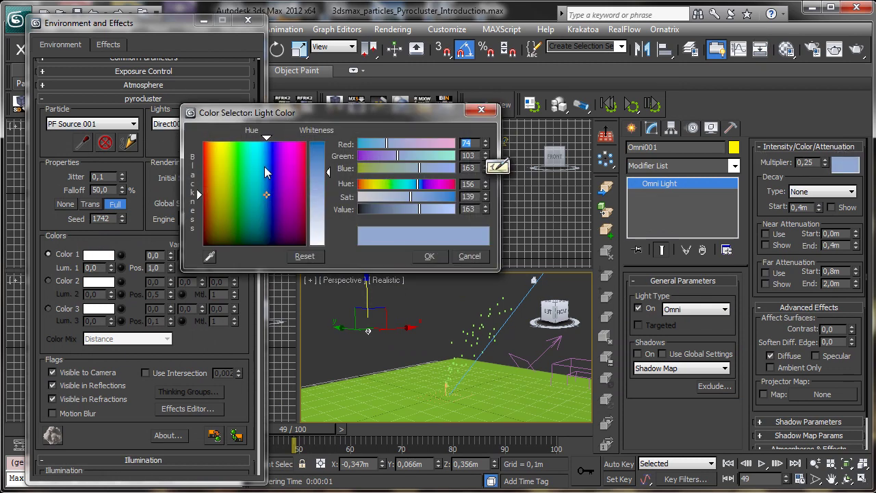
pyautogui.moveTo(323, 157); pyautogui.dragTo(323, 146)
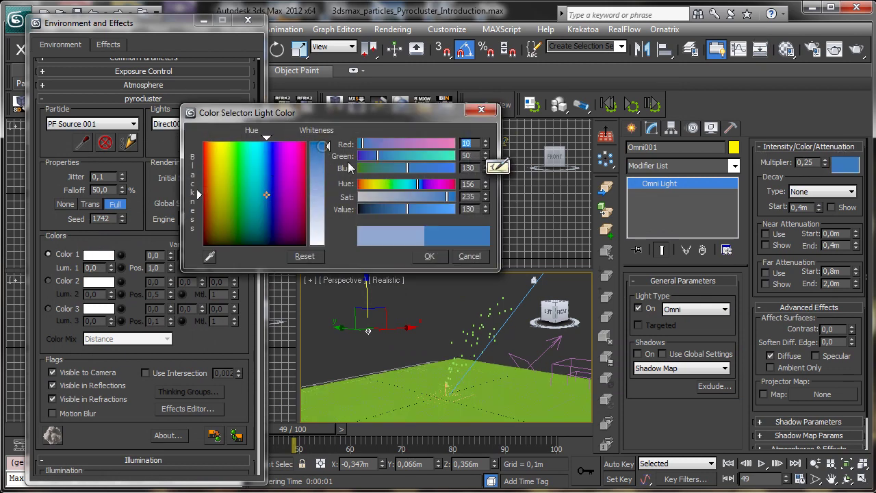
pyautogui.click(389, 209)
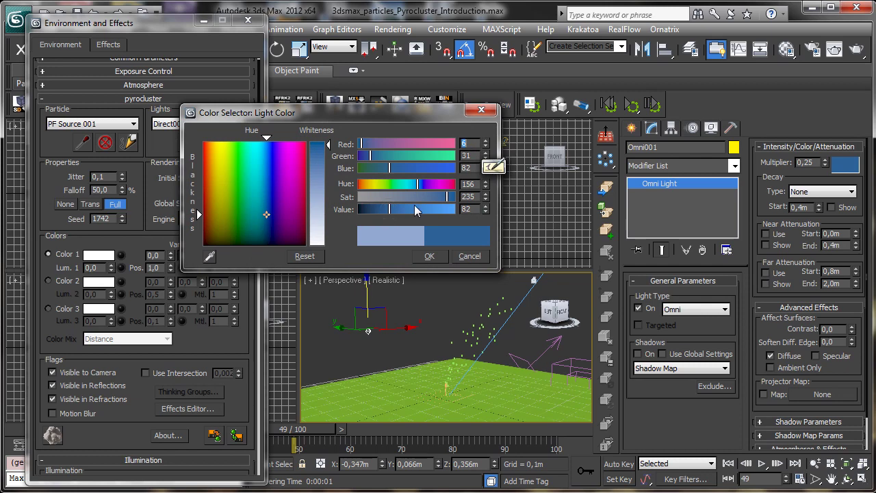
pyautogui.click(429, 256)
pyautogui.click(856, 48)
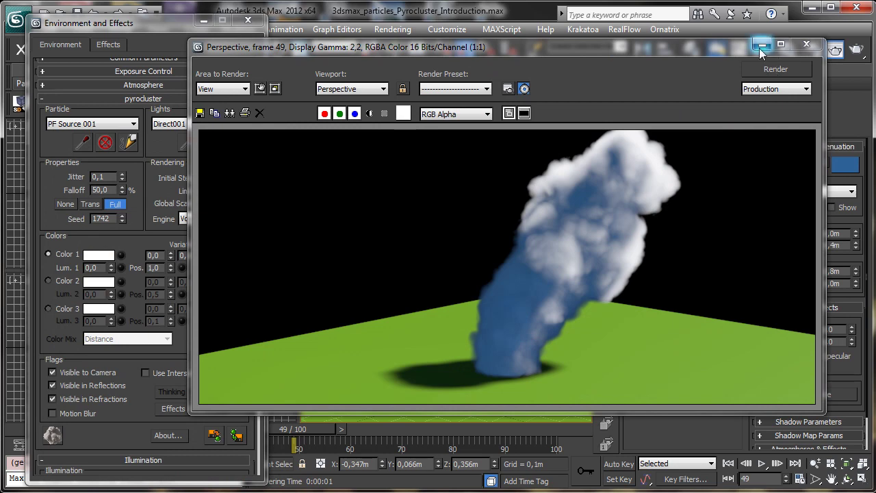
pyautogui.click(762, 45)
# Desaturate Omni001 to a greyish blue, render, and check the smoke's alpha mask.
pyautogui.click(844, 164)
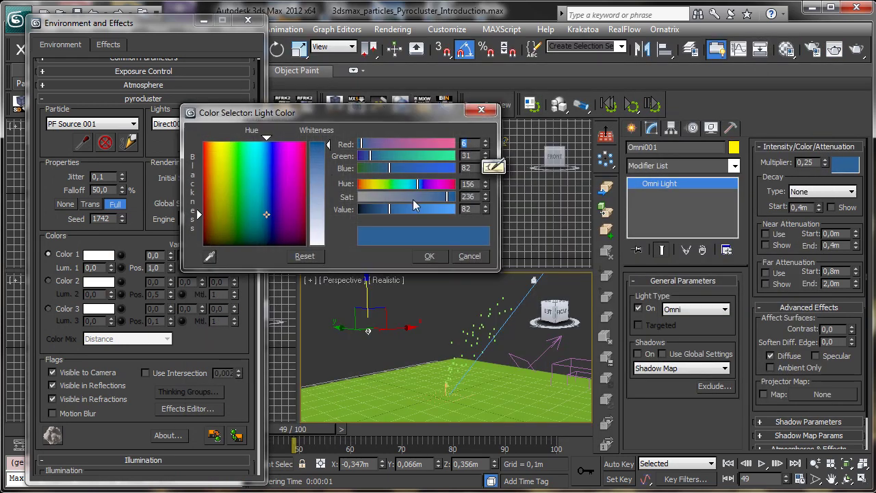
pyautogui.click(413, 199)
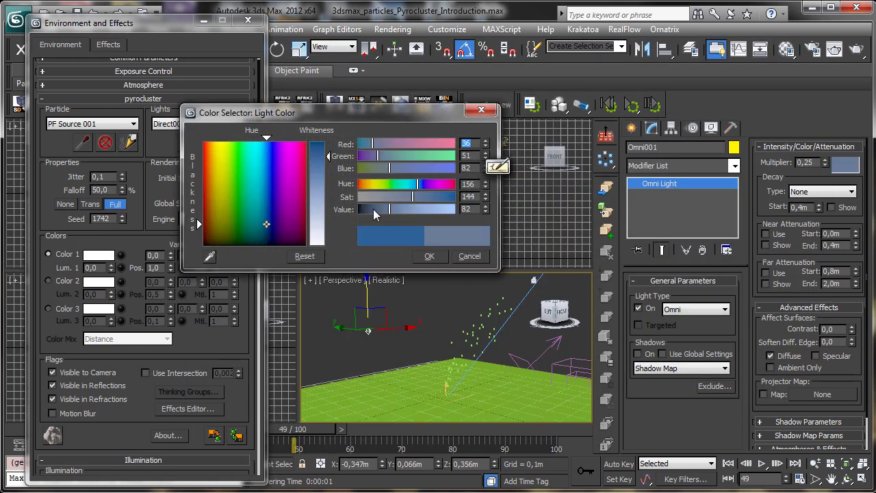
pyautogui.click(375, 215)
pyautogui.click(407, 198)
pyautogui.click(429, 256)
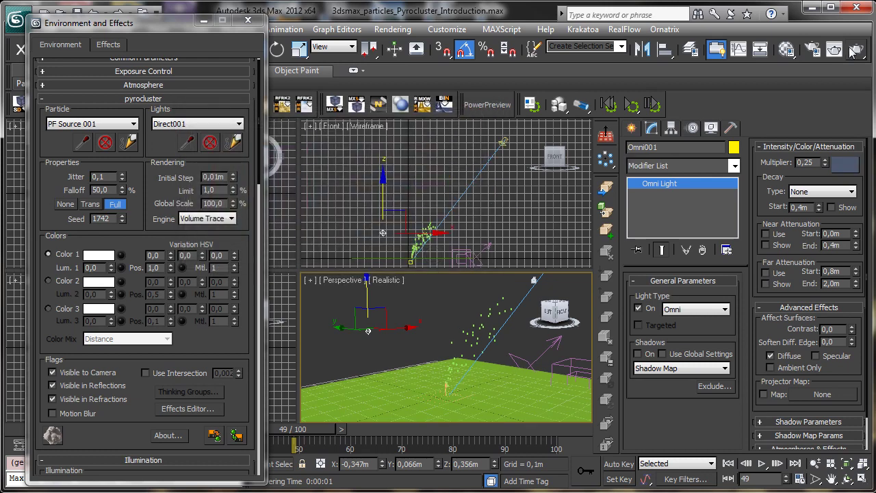
pyautogui.click(854, 51)
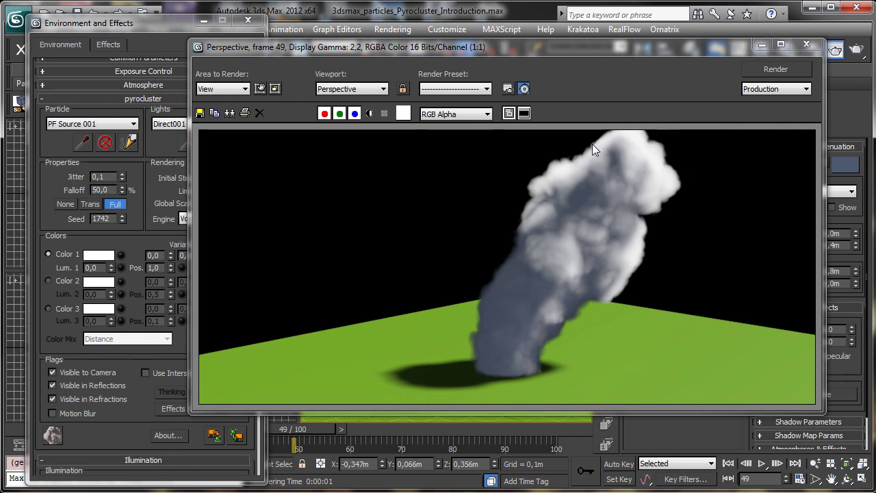
pyautogui.click(369, 113)
pyautogui.click(370, 114)
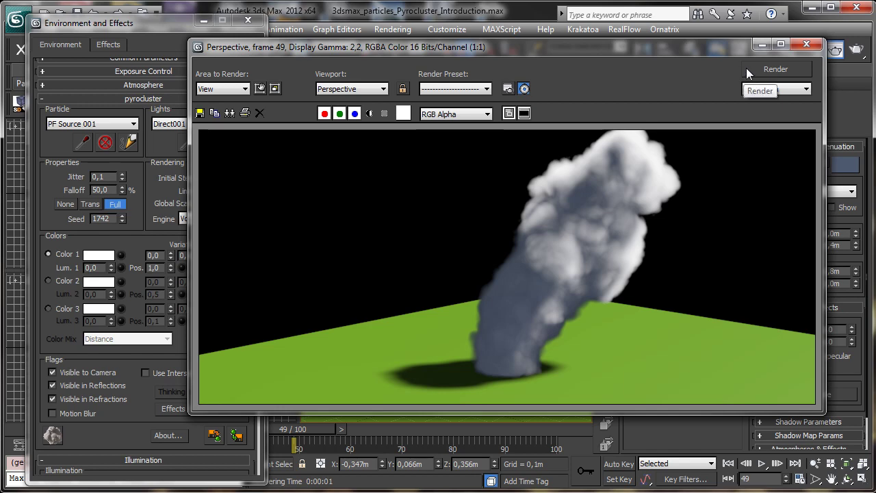
pyautogui.click(762, 45)
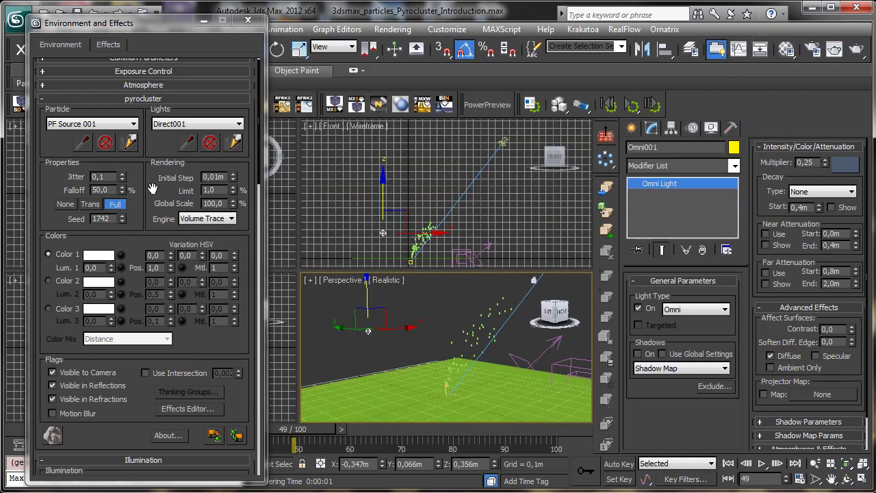
pyautogui.scroll(1, 152, 189)
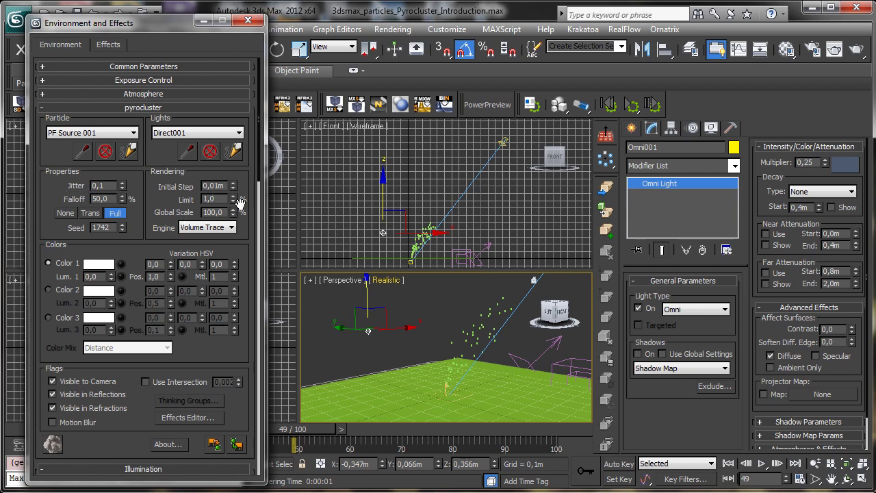
pyautogui.click(231, 229)
pyautogui.click(231, 229)
pyautogui.click(121, 265)
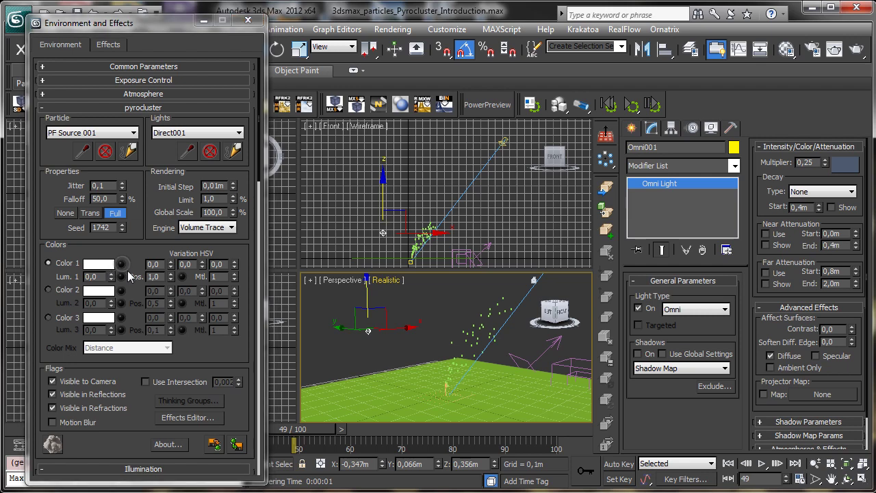
pyautogui.click(704, 5)
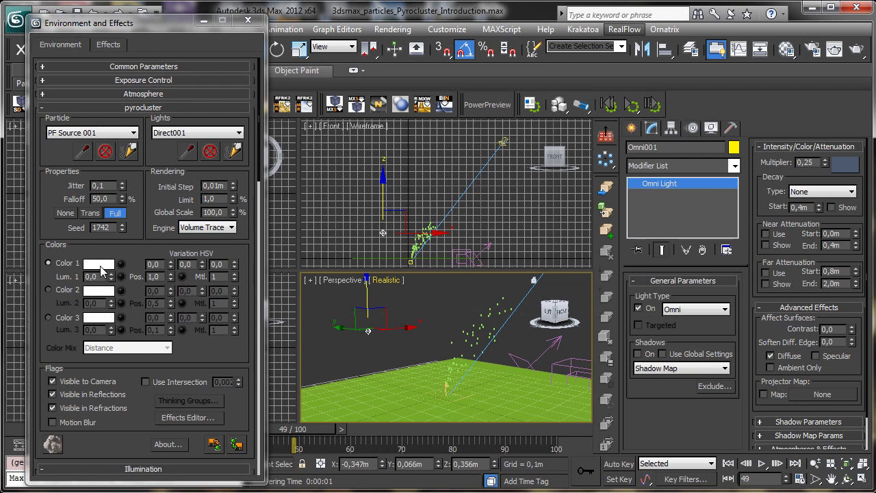
# Darken PyroCluster Color 1 to grey (value 75) and render to check.
pyautogui.click(100, 265)
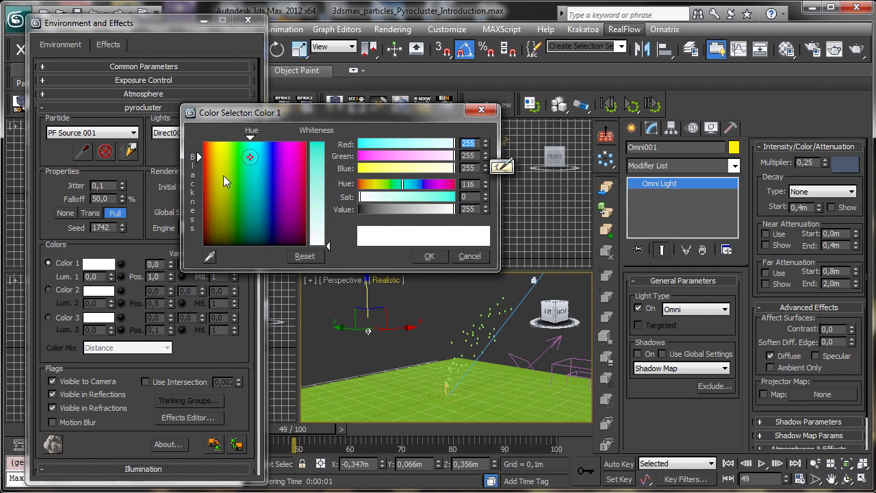
pyautogui.moveTo(356, 209); pyautogui.dragTo(386, 209)
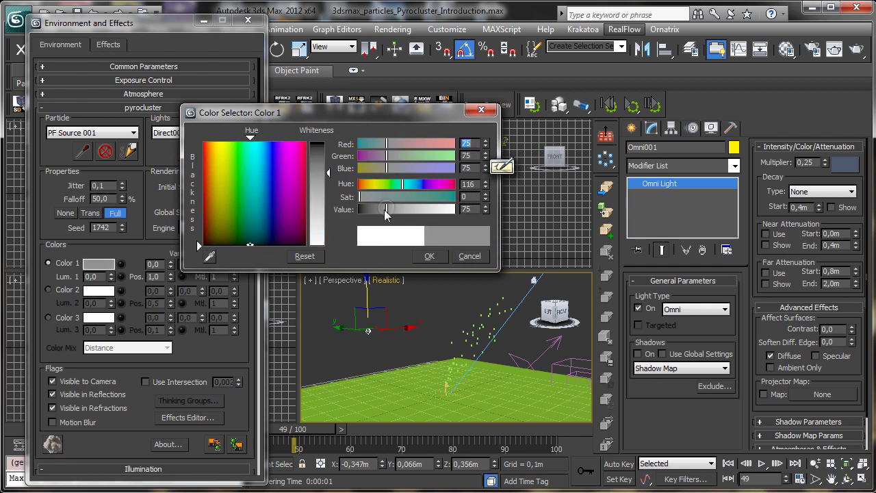
pyautogui.click(432, 257)
pyautogui.click(855, 48)
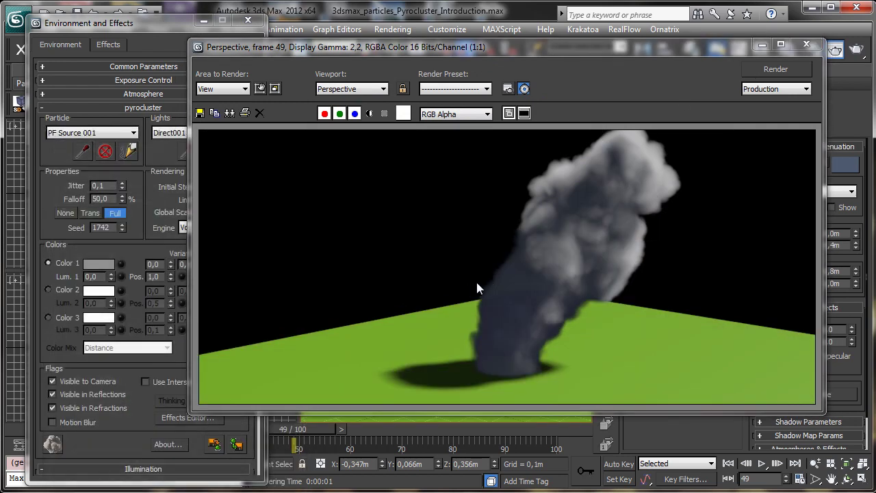
pyautogui.click(806, 43)
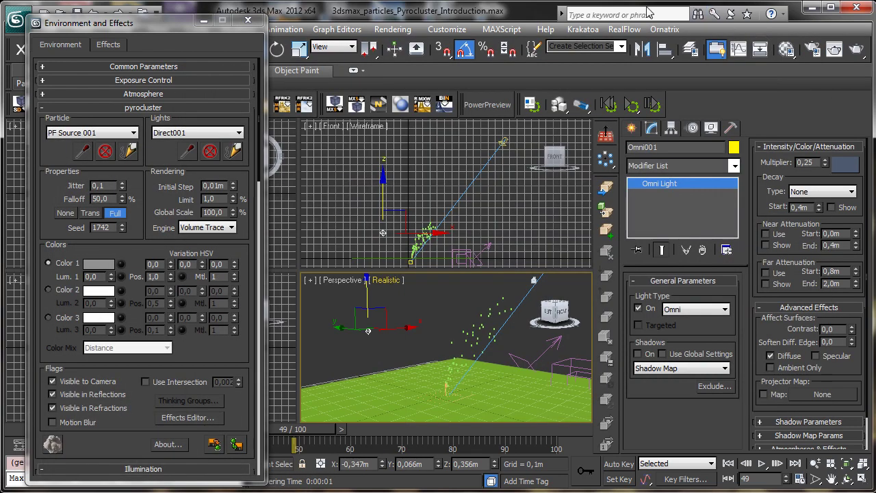
# Raise Color 1's saturation and value variation to 1,0, rendering to preview.
pyautogui.click(156, 264)
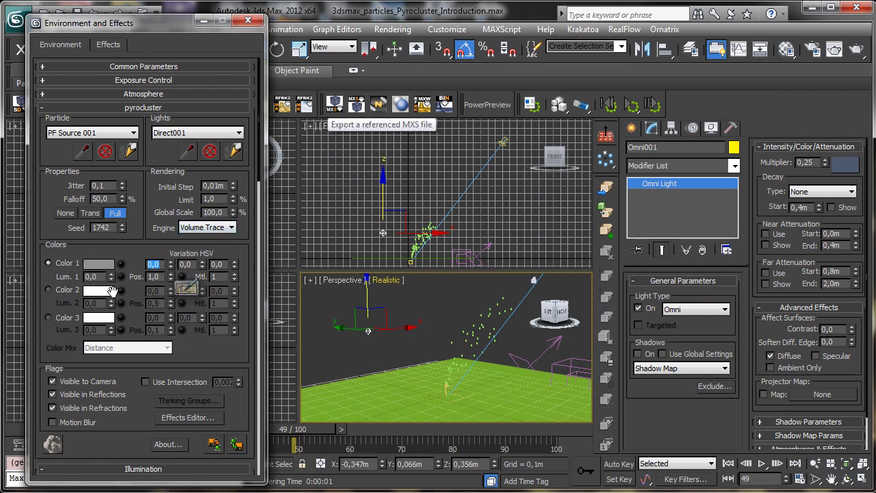
pyautogui.click(162, 235)
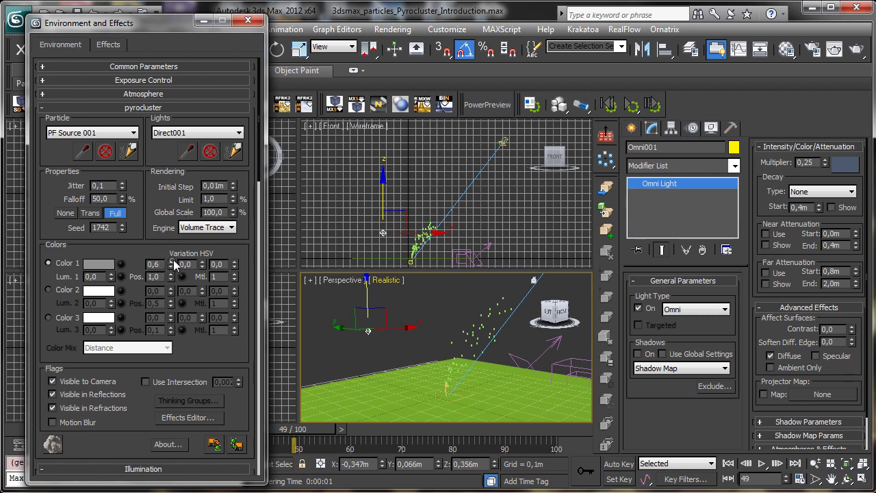
pyautogui.click(171, 267)
pyautogui.moveTo(202, 263); pyautogui.dragTo(234, 252)
pyautogui.click(856, 48)
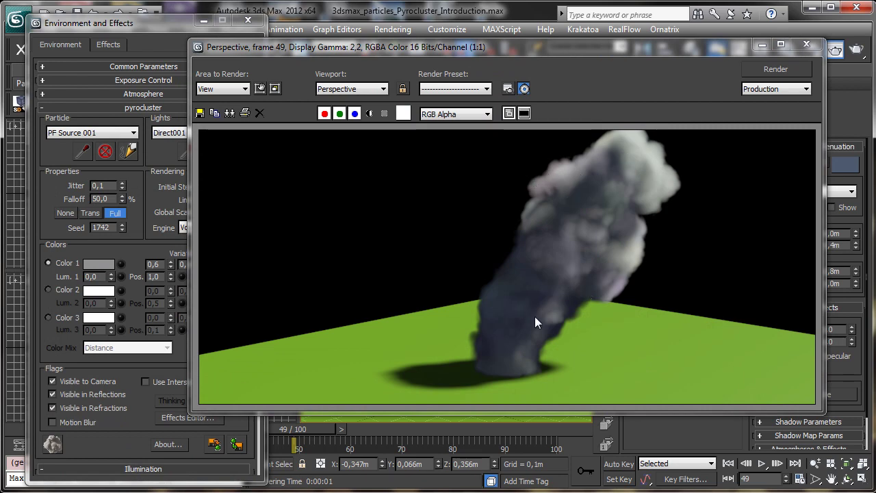
pyautogui.click(806, 43)
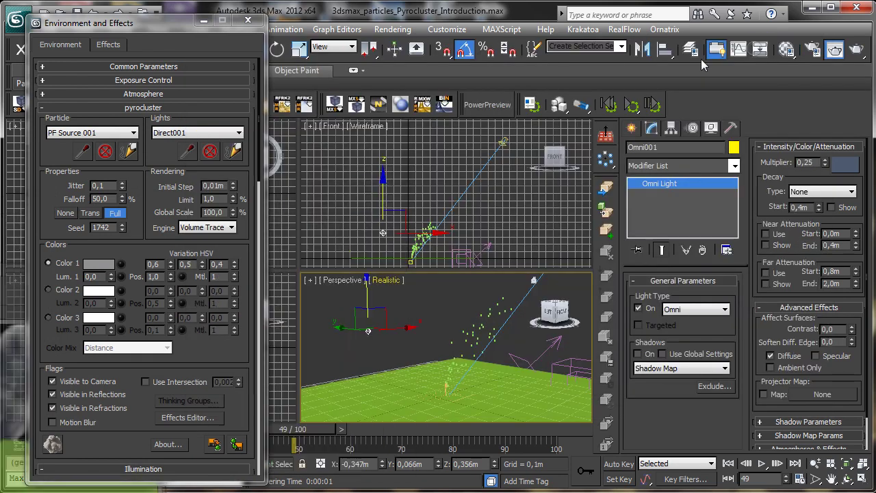
pyautogui.click(171, 269)
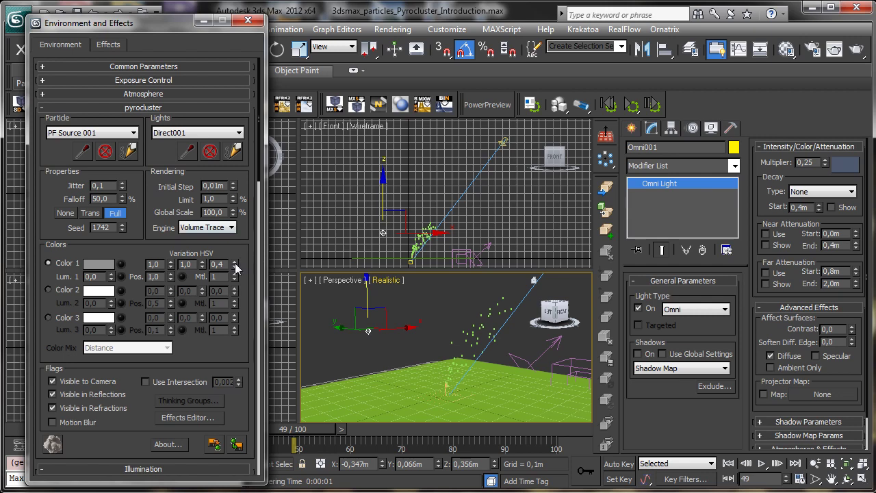
pyautogui.moveTo(236, 263); pyautogui.dragTo(241, 198)
pyautogui.click(856, 50)
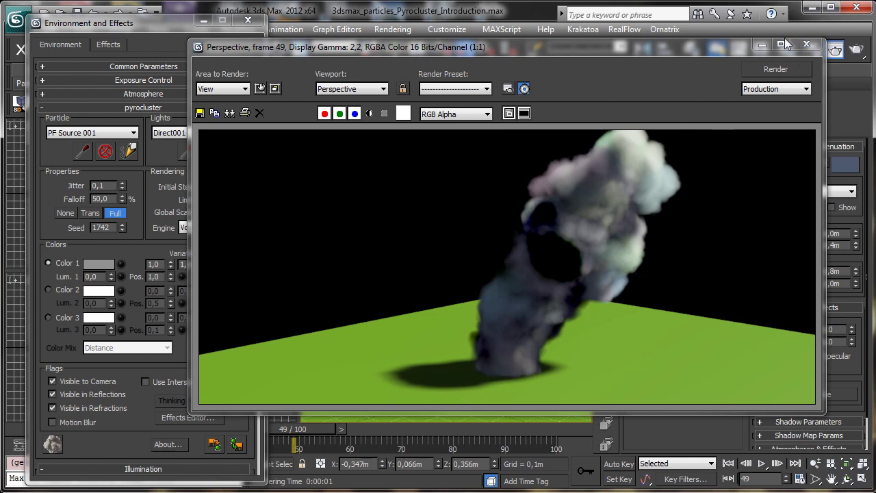
pyautogui.click(762, 45)
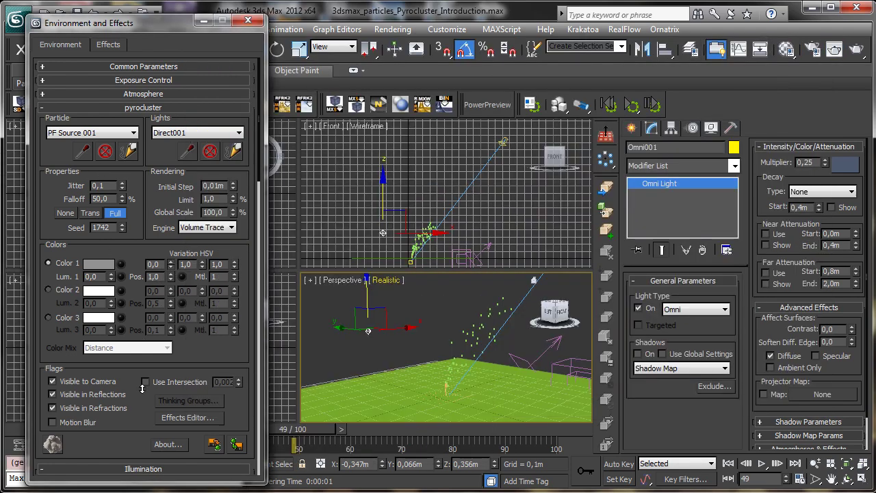
pyautogui.rightClick(172, 267)
pyautogui.rightClick(235, 265)
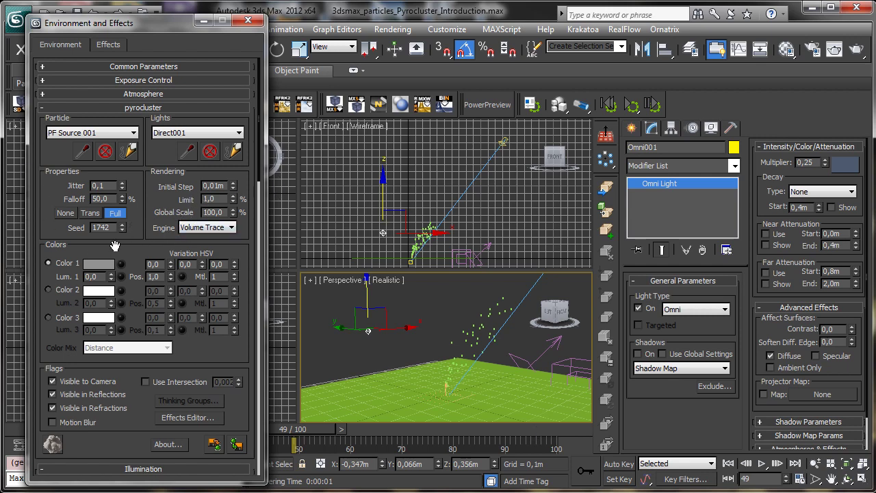
pyautogui.moveTo(111, 276); pyautogui.dragTo(113, 255)
pyautogui.click(857, 50)
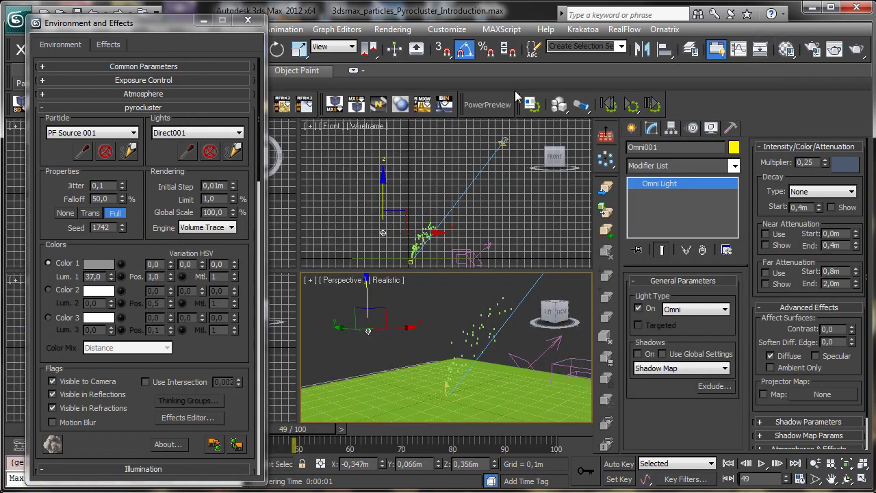
pyautogui.click(764, 44)
pyautogui.click(858, 49)
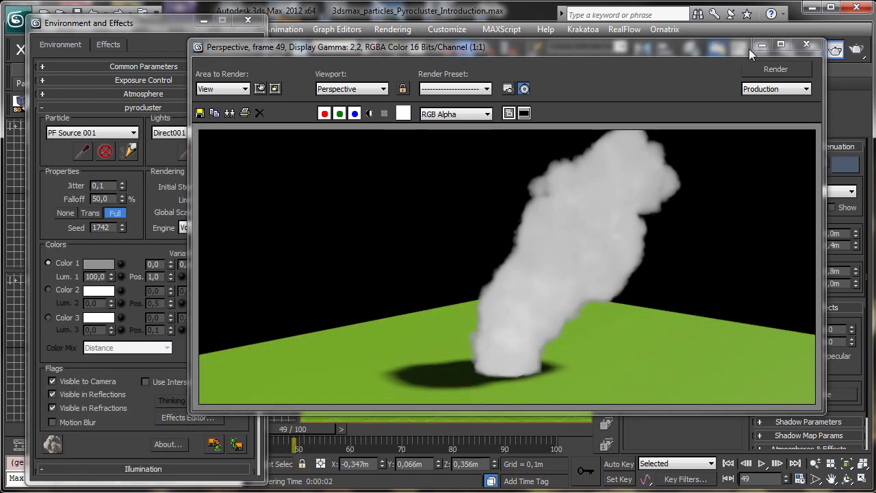
pyautogui.click(762, 45)
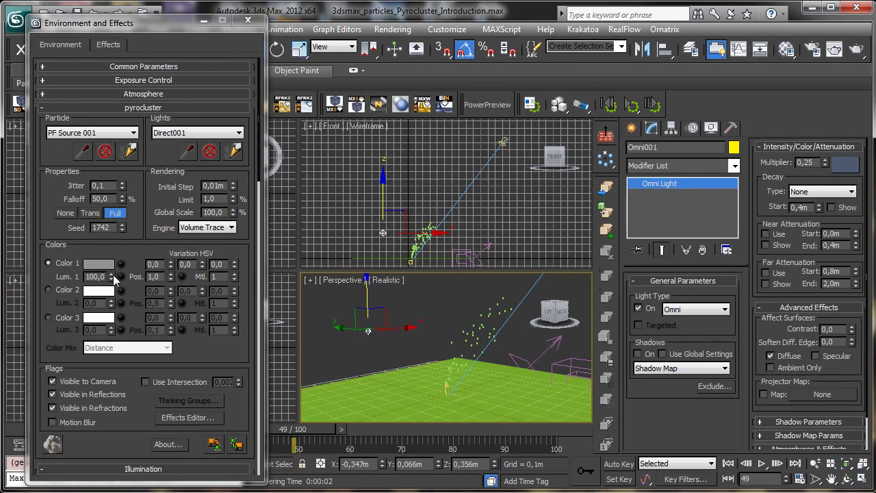
pyautogui.rightClick(112, 276)
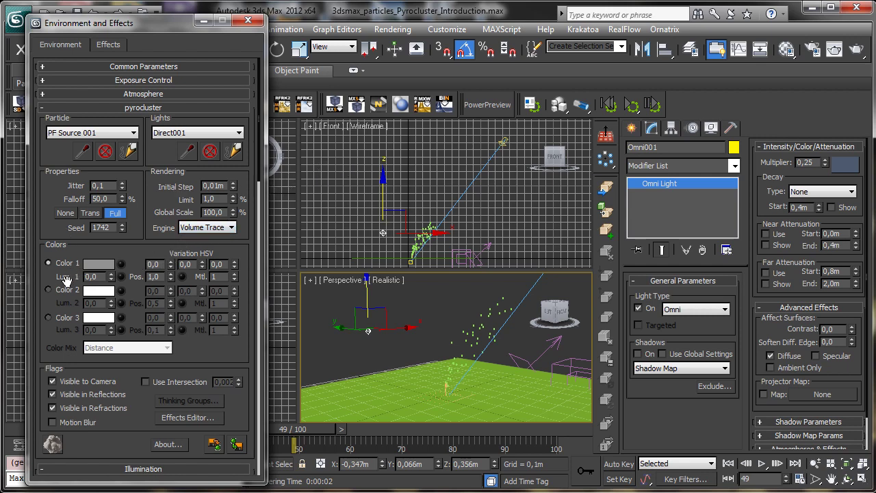
# Set the PyroCluster's Color 2 to pure red and render a preview.
pyautogui.click(48, 289)
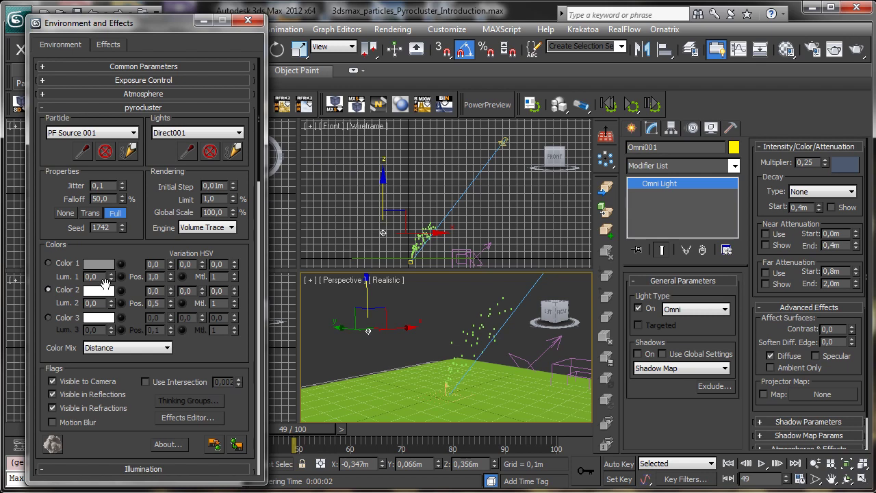
pyautogui.click(98, 293)
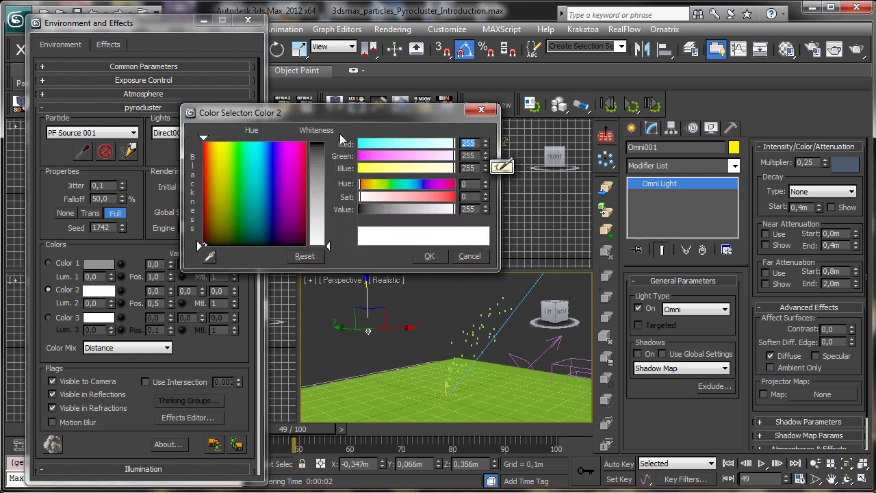
pyautogui.moveTo(277, 161); pyautogui.dragTo(322, 150)
pyautogui.click(317, 143)
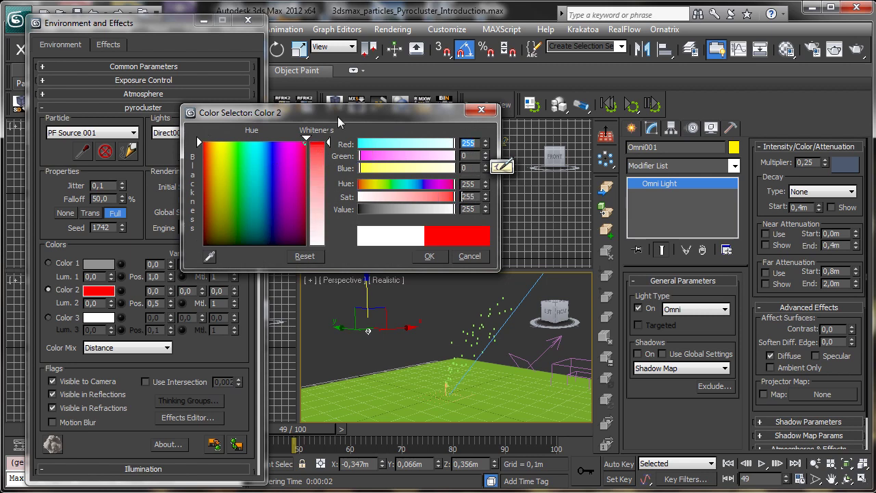
pyautogui.click(429, 255)
pyautogui.click(857, 48)
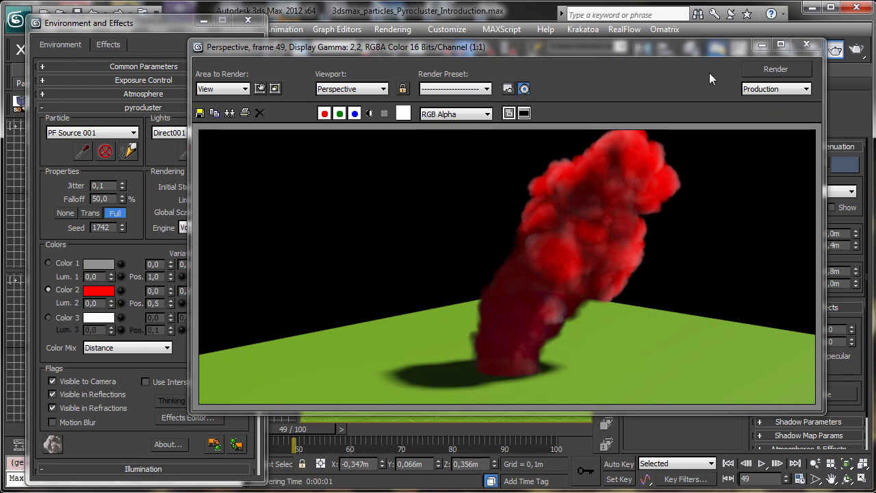
pyautogui.click(807, 44)
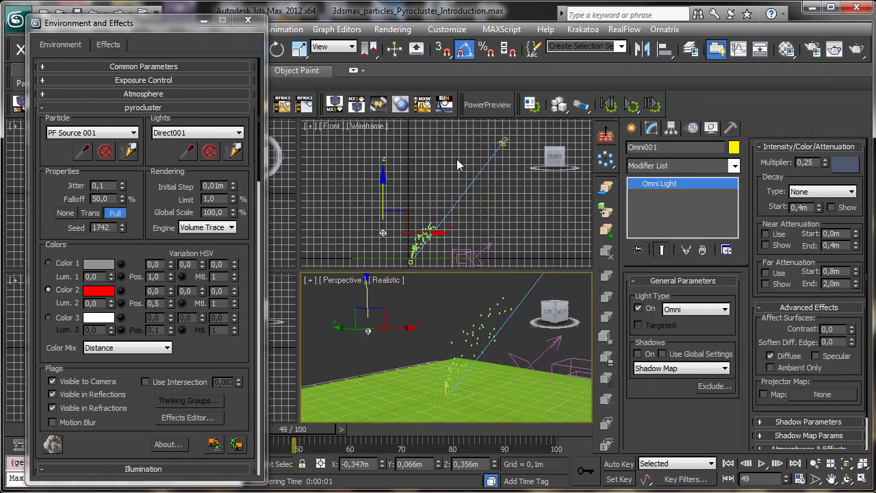
# Set Color 3 to orange-yellow (hue 26) and render the fiery plume.
pyautogui.click(49, 317)
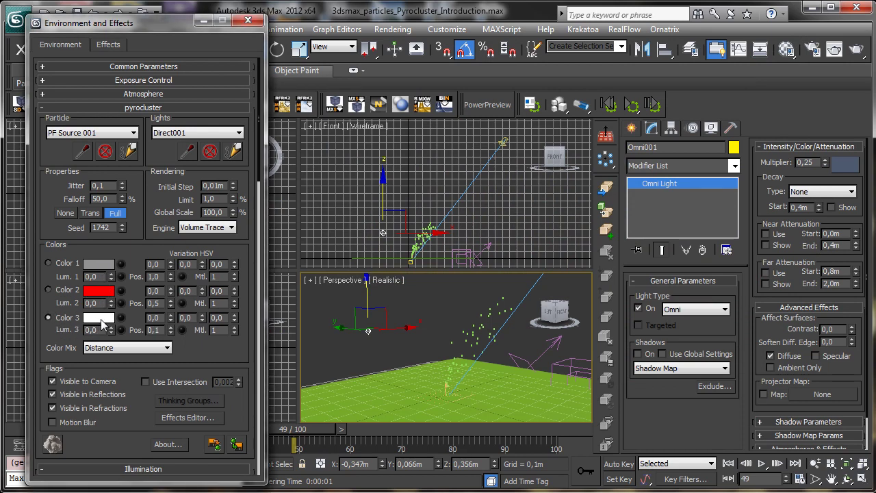
pyautogui.click(100, 319)
pyautogui.moveTo(225, 162); pyautogui.dragTo(213, 141)
pyautogui.click(430, 256)
pyautogui.click(857, 49)
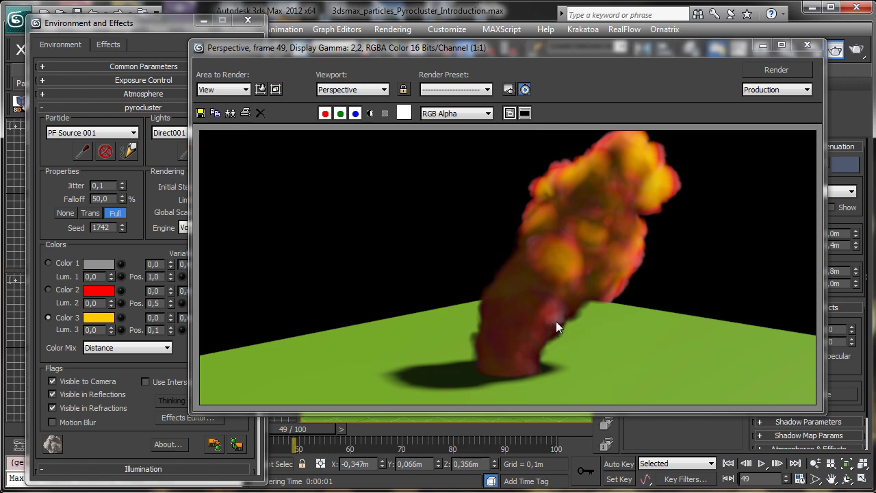
# Make the PyroCluster's Color 1 bright green and render to check it.
pyautogui.click(99, 263)
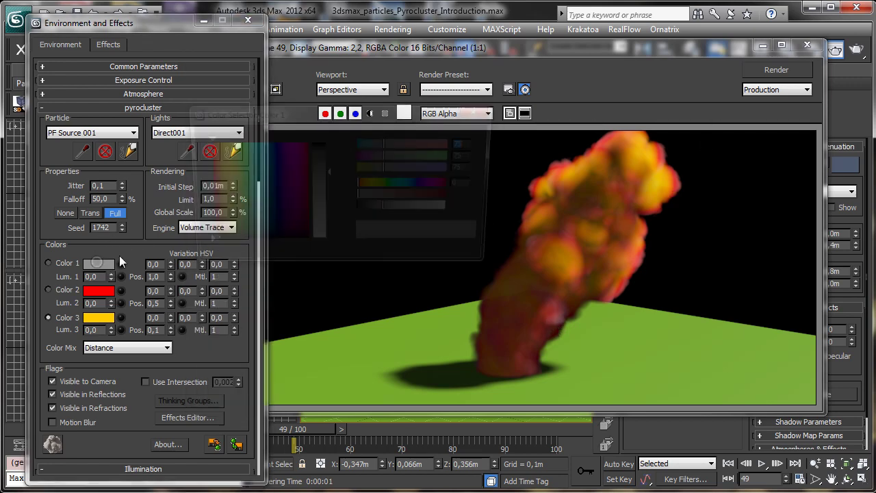
pyautogui.moveTo(196, 240)
pyautogui.mouseDown()
pyautogui.moveTo(219, 150)
pyautogui.moveTo(236, 148)
pyautogui.mouseUp()
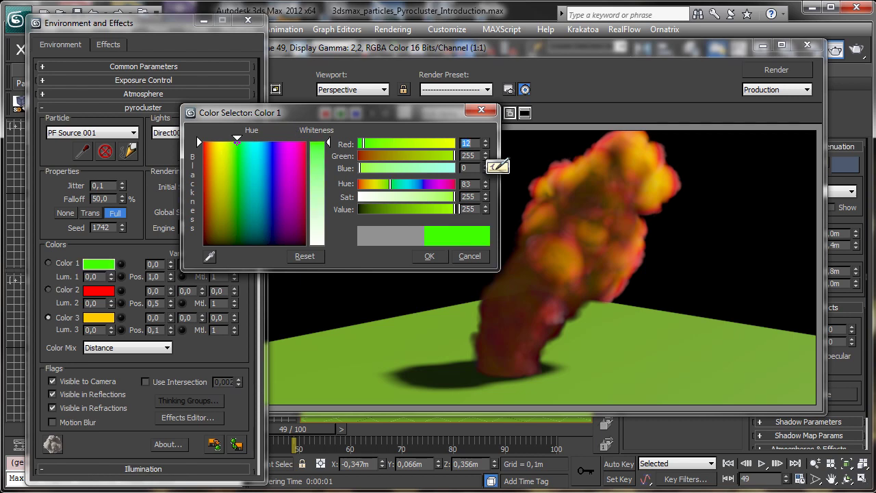
pyautogui.click(431, 255)
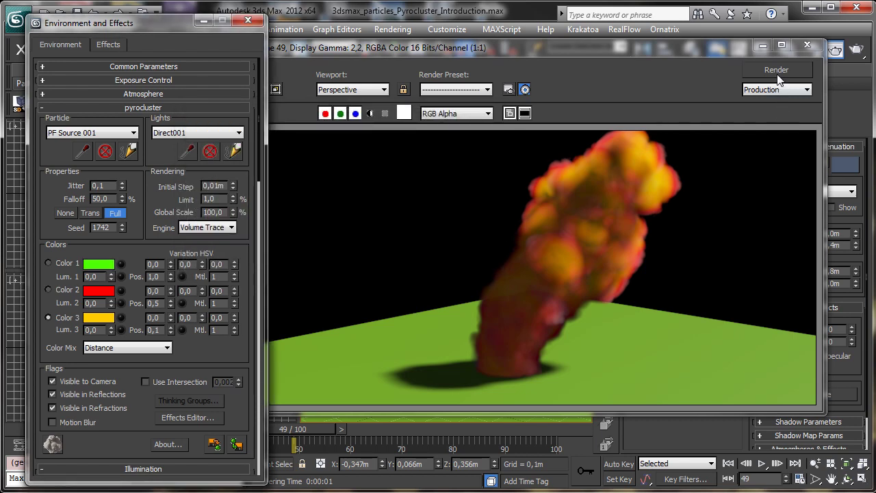
pyautogui.click(776, 70)
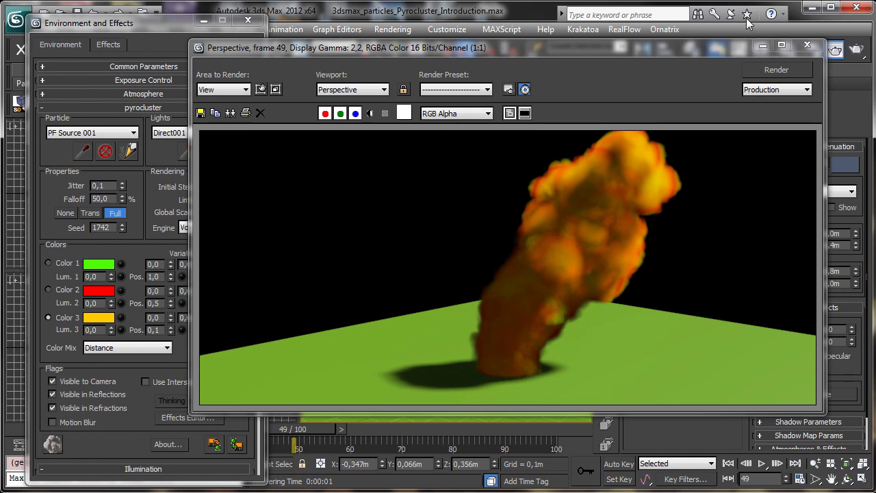
pyautogui.click(767, 46)
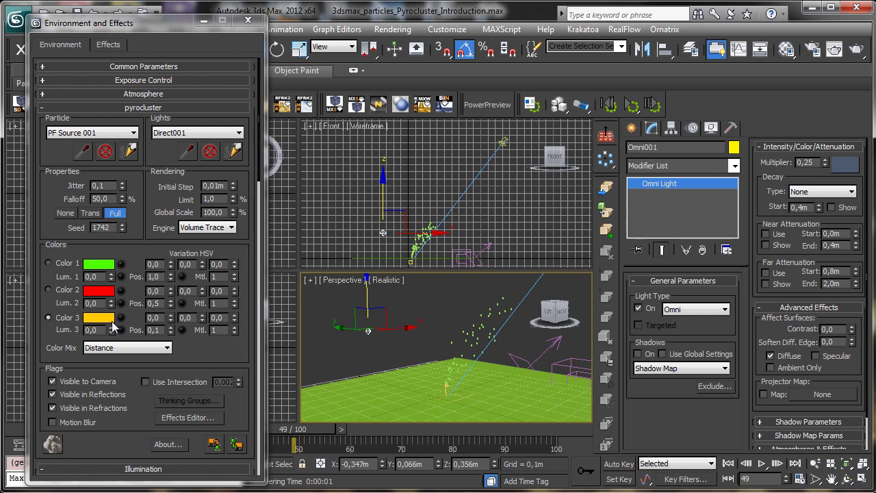
# Raise Color 3's luminosity to 100 and re-render for a brighter fire.
pyautogui.moveTo(113, 331); pyautogui.dragTo(114, 217)
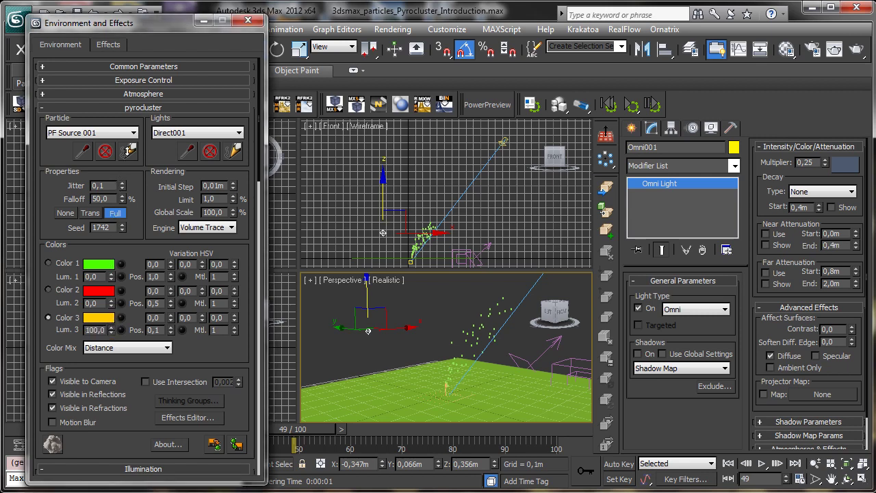
pyautogui.click(856, 48)
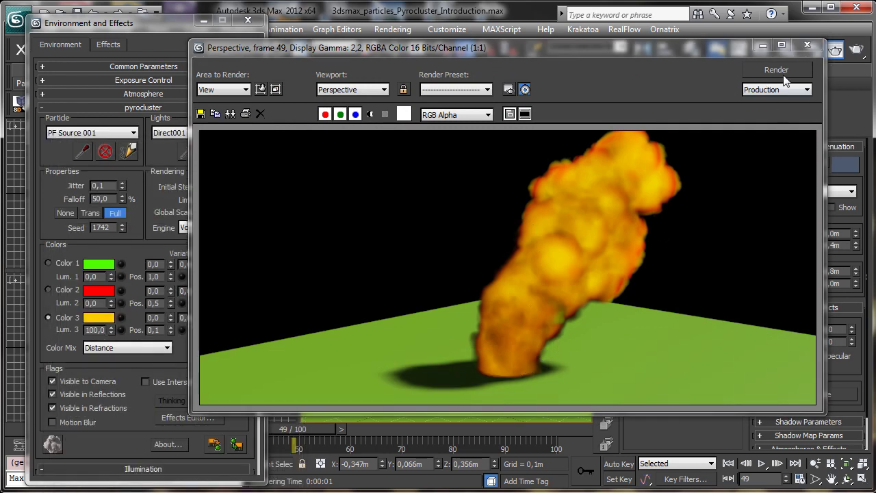
pyautogui.click(807, 46)
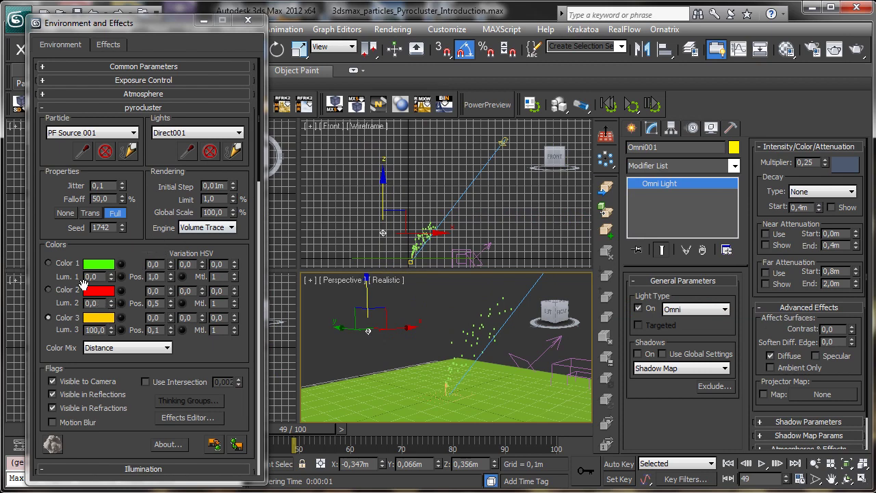
# Reset the third colour's luminosity value (Lum. 3).
pyautogui.doubleClick(112, 330)
pyautogui.write('13')
pyautogui.press('Return')
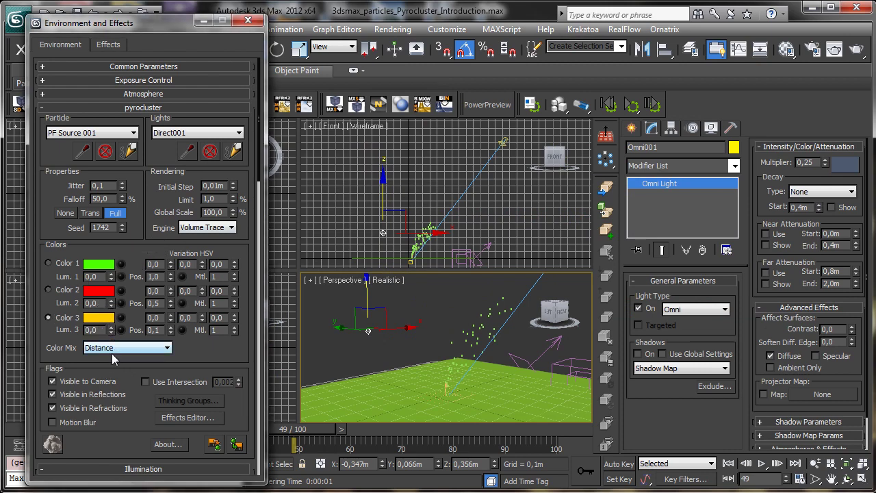
# Render with Density colour mixing, then set Color Mix back to Distance.
pyautogui.click(118, 349)
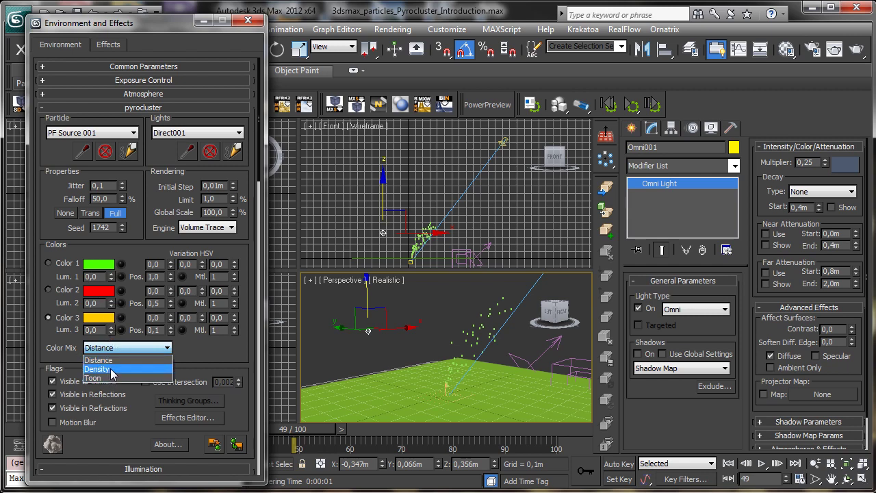
pyautogui.click(97, 369)
pyautogui.click(856, 47)
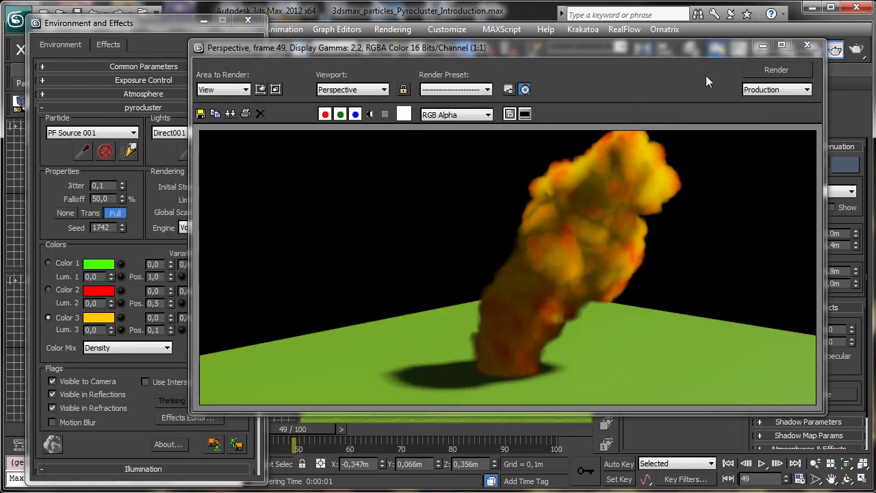
pyautogui.click(762, 46)
pyautogui.click(124, 348)
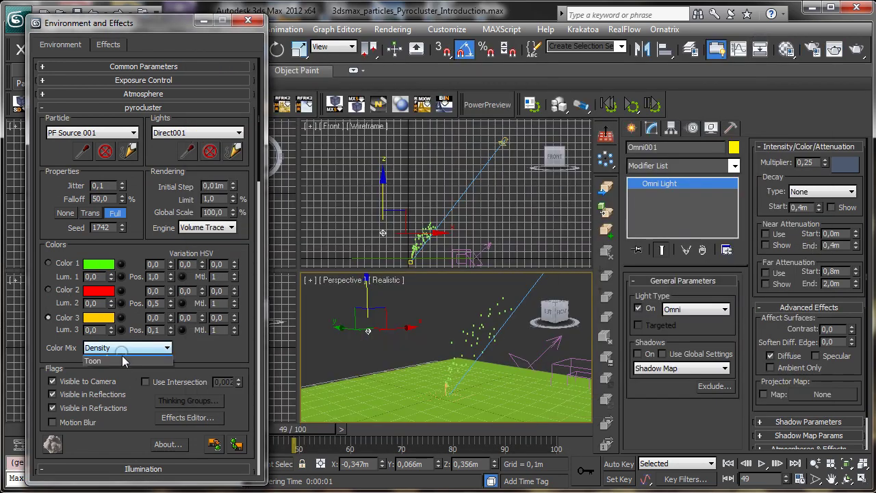
pyautogui.click(117, 359)
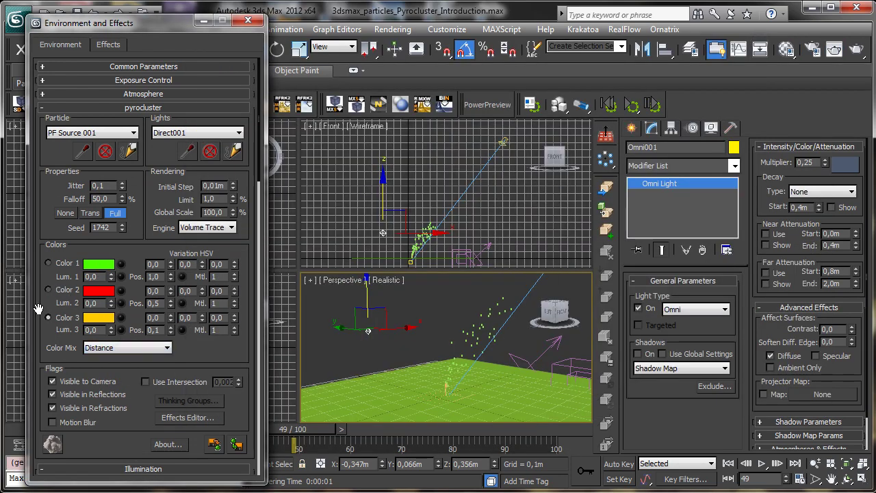
pyautogui.click(48, 408)
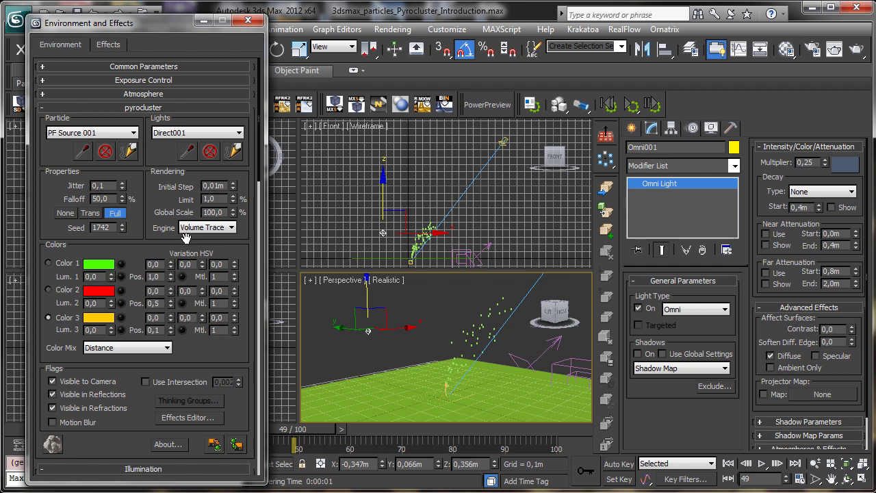
# Review the PyroCluster colour effect list, leave it at No Effect, and close the editor.
pyautogui.click(120, 264)
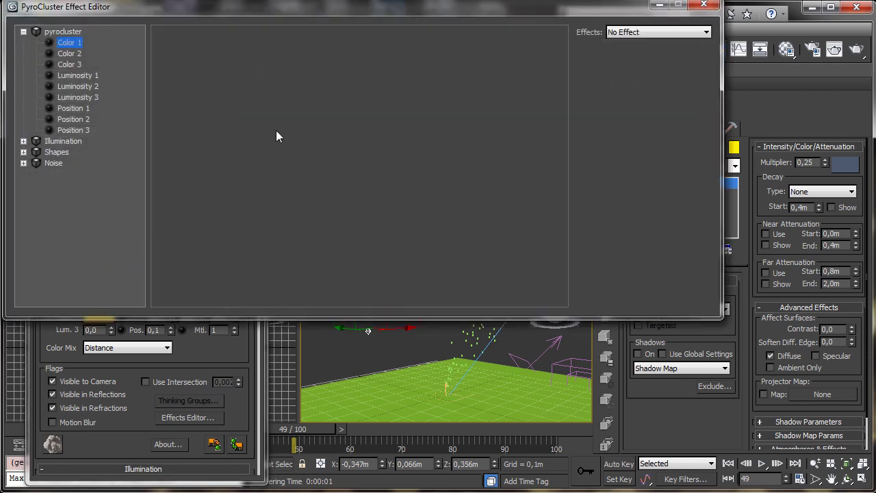
pyautogui.moveTo(267, 7); pyautogui.dragTo(274, 70)
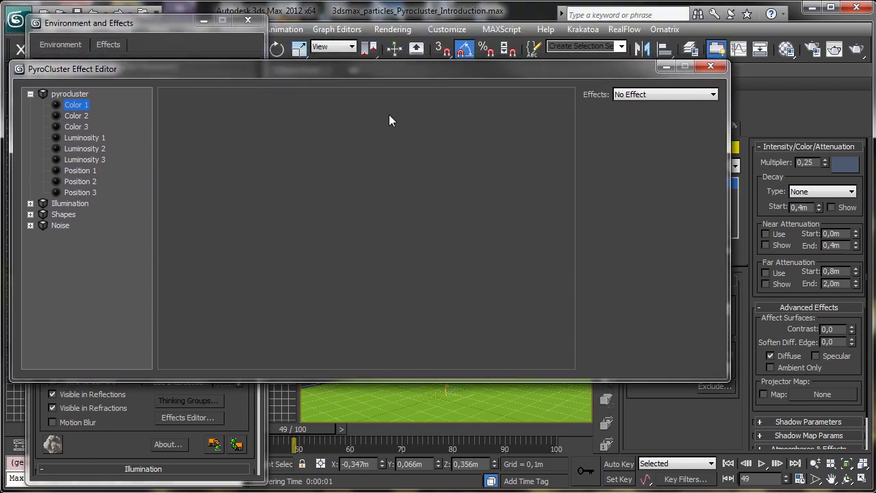
pyautogui.click(636, 96)
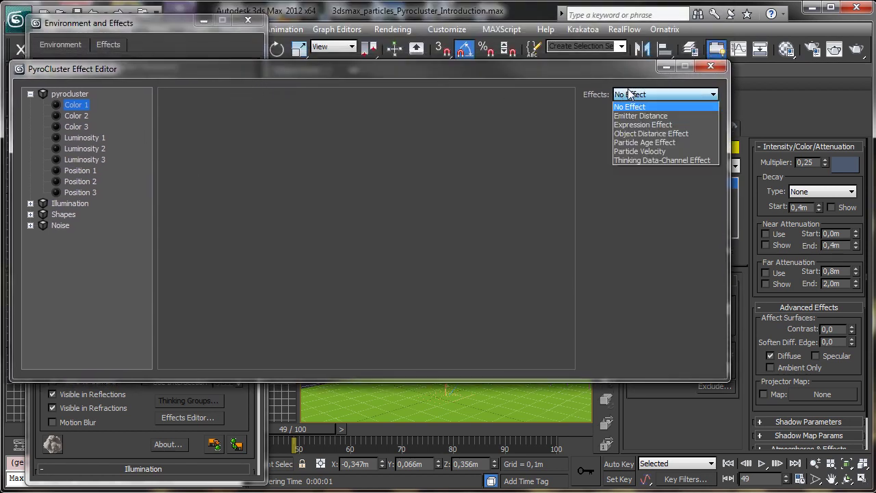
pyautogui.click(297, 168)
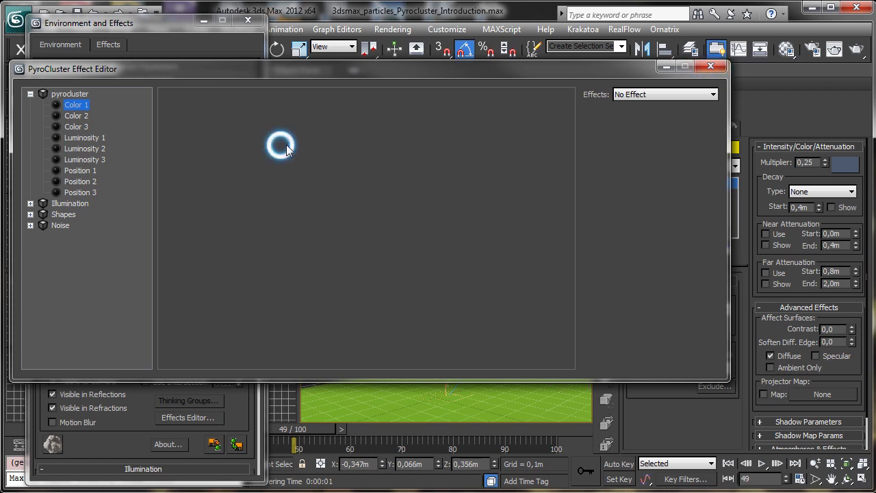
pyautogui.click(642, 97)
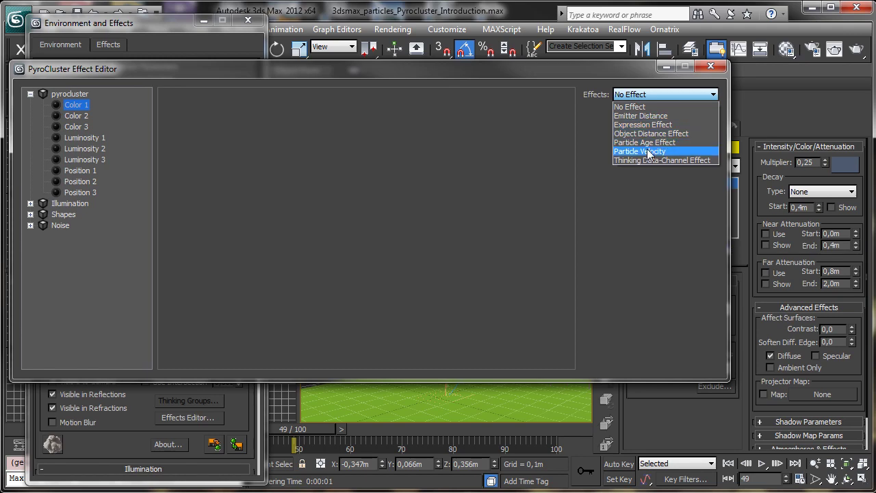
pyautogui.click(714, 83)
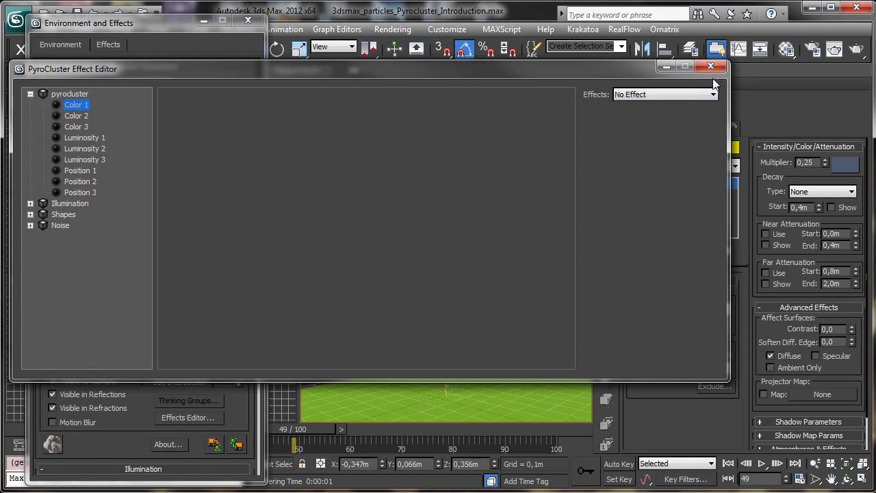
pyautogui.click(710, 66)
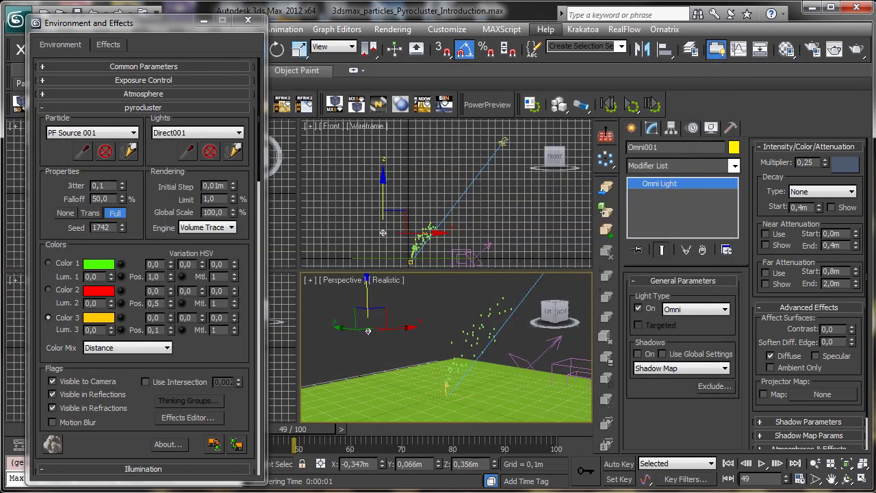
# Set PyroCluster Color 3 to white.
pyautogui.click(48, 289)
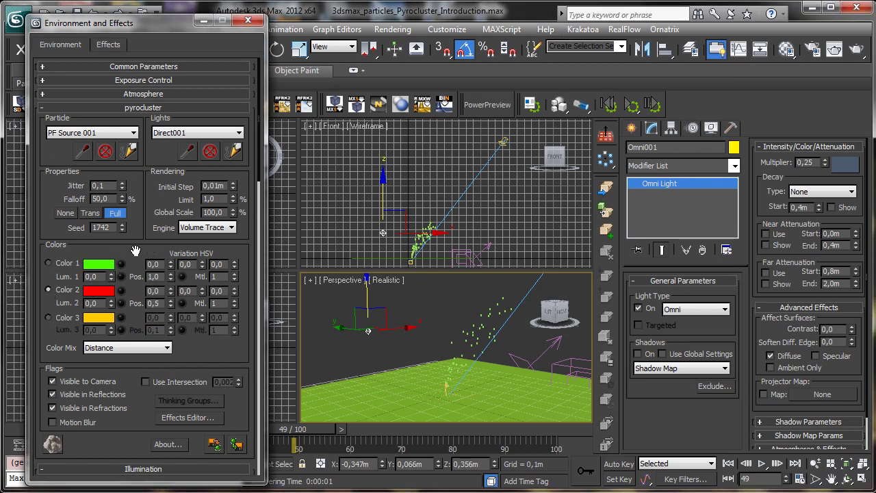
pyautogui.click(48, 317)
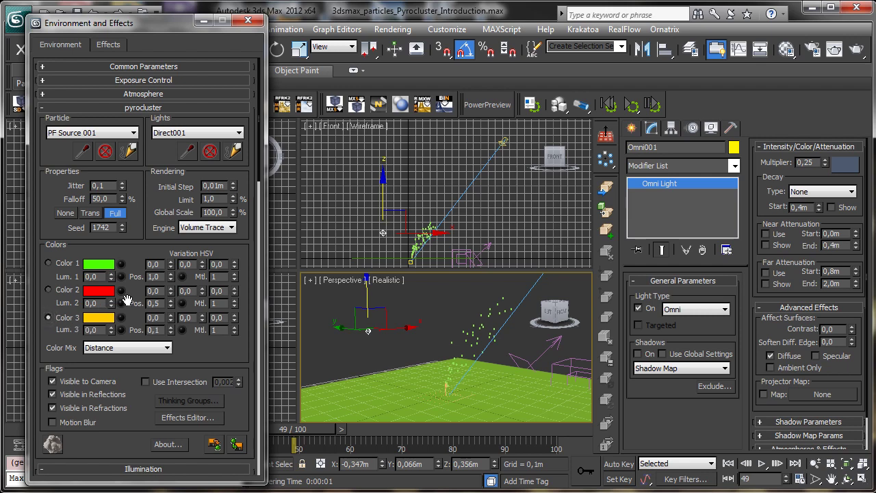
pyautogui.click(109, 316)
pyautogui.moveTo(316, 165); pyautogui.dragTo(318, 244)
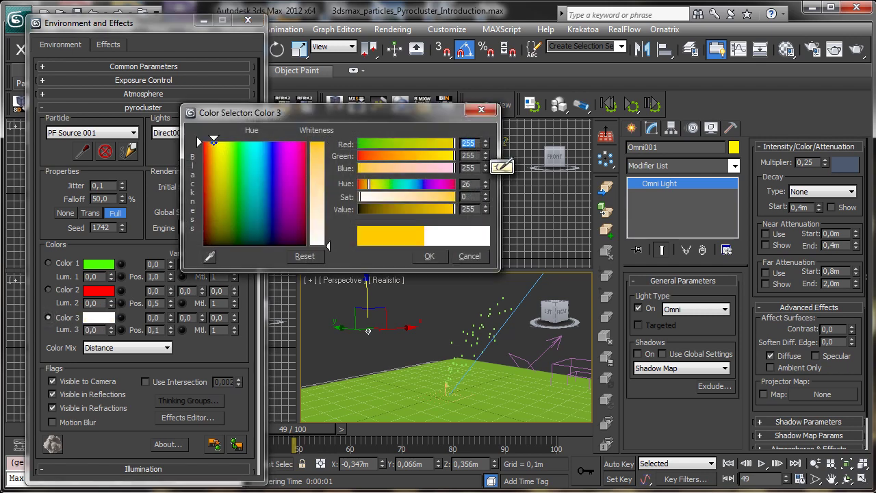
pyautogui.click(429, 256)
# Set PyroCluster Colors 2 and 1 to dark grey and render the current frame.
pyautogui.click(262, 233)
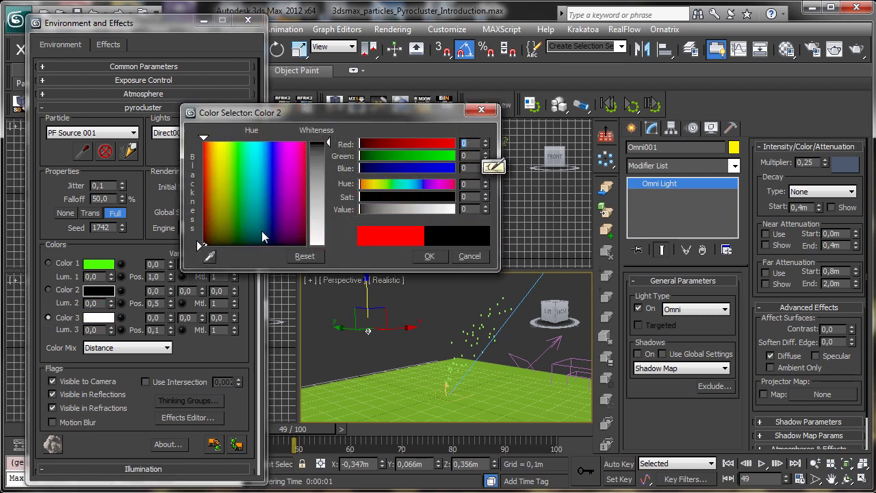
pyautogui.moveTo(324, 178); pyautogui.dragTo(329, 155)
pyautogui.click(429, 256)
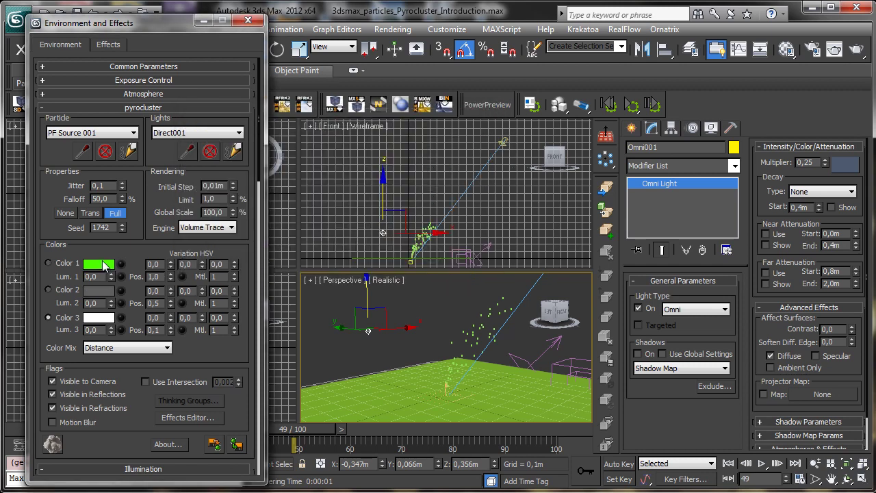
pyautogui.click(103, 268)
pyautogui.moveTo(330, 186); pyautogui.dragTo(326, 154)
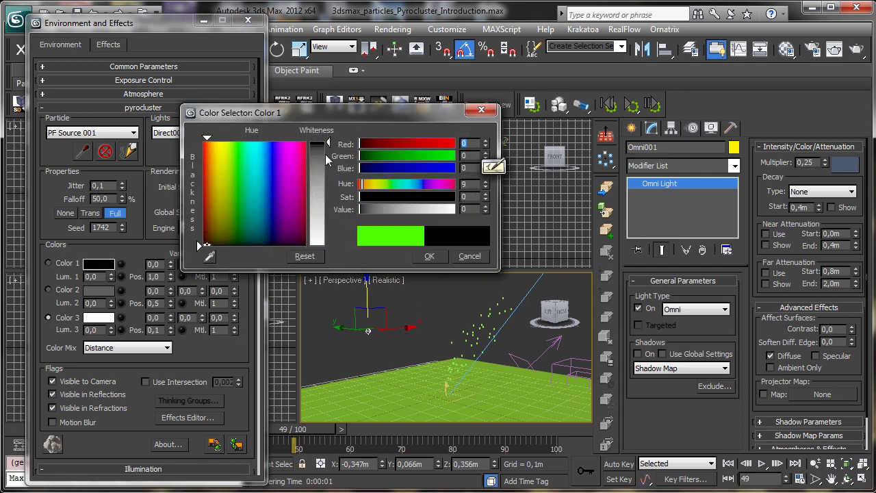
pyautogui.moveTo(367, 209); pyautogui.dragTo(361, 210)
pyautogui.click(429, 257)
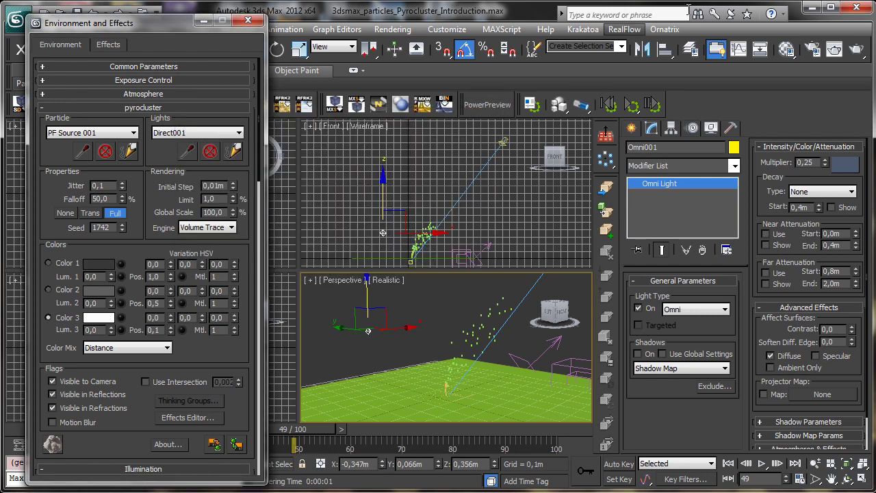
pyautogui.click(856, 48)
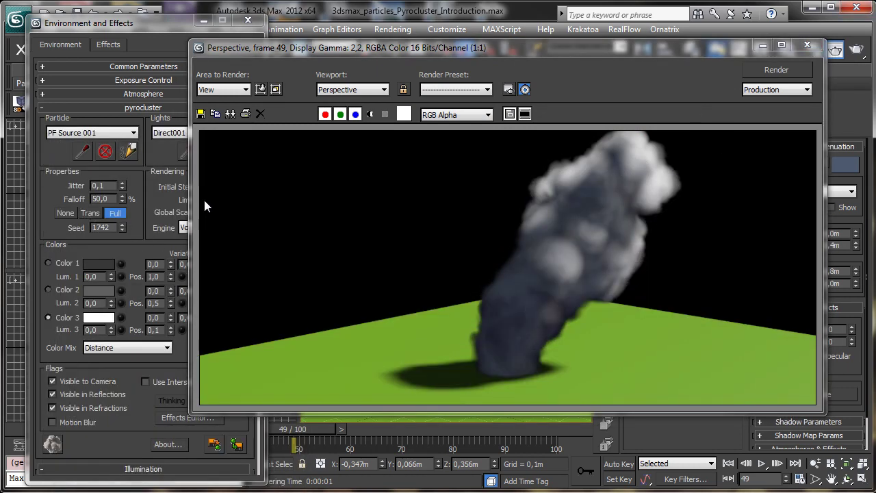
# Switch Color Mix to Density, re-render the plume, and close the render window.
pyautogui.click(108, 348)
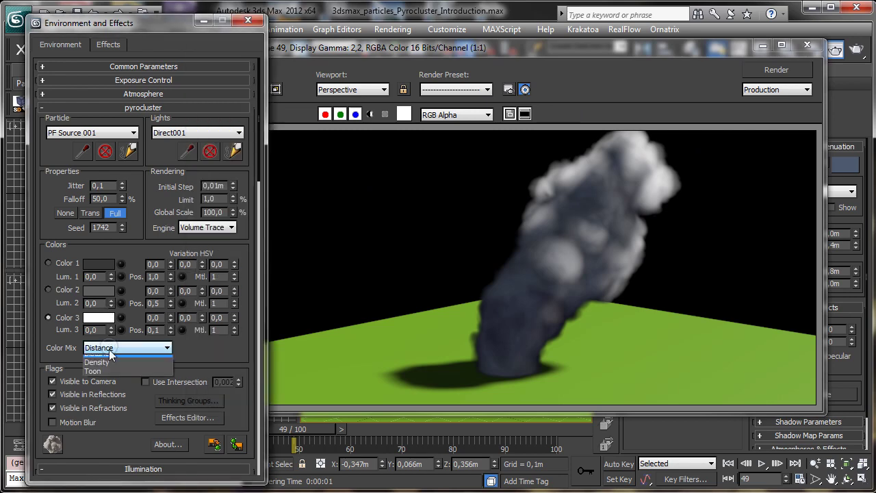
pyautogui.click(110, 367)
pyautogui.click(774, 72)
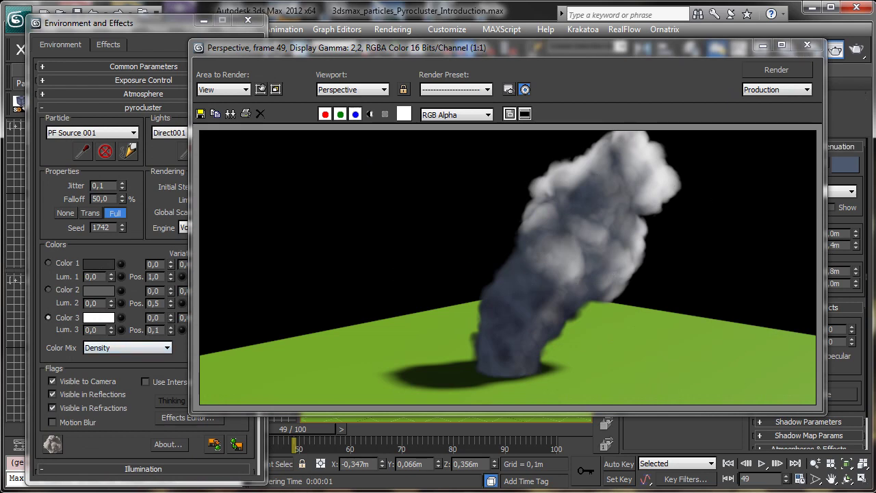
pyautogui.click(764, 46)
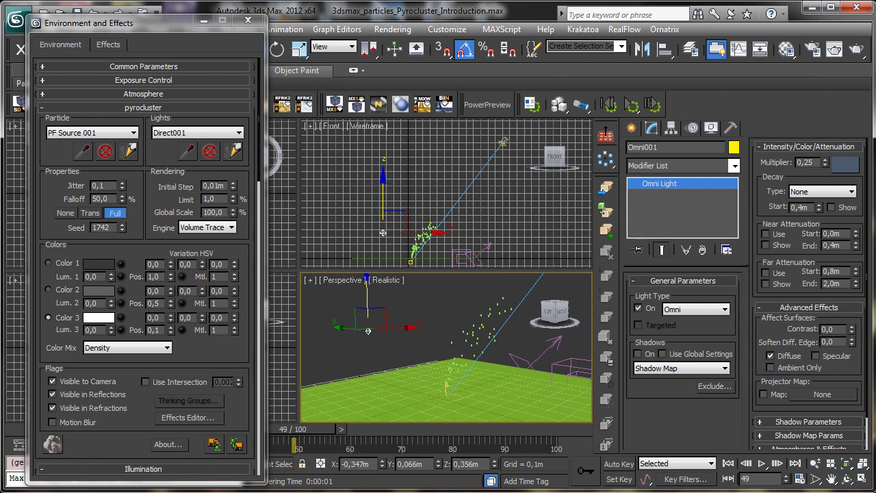
pyautogui.scroll(-5, 194, 226)
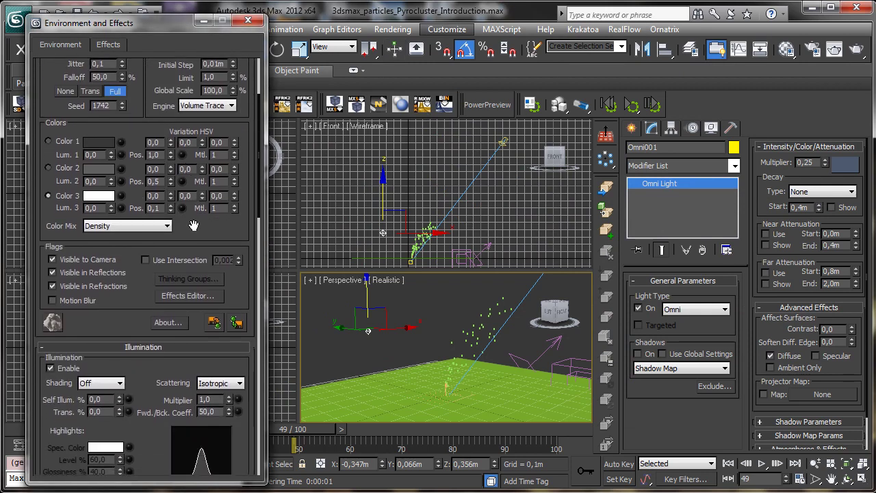
pyautogui.scroll(-5, 135, 285)
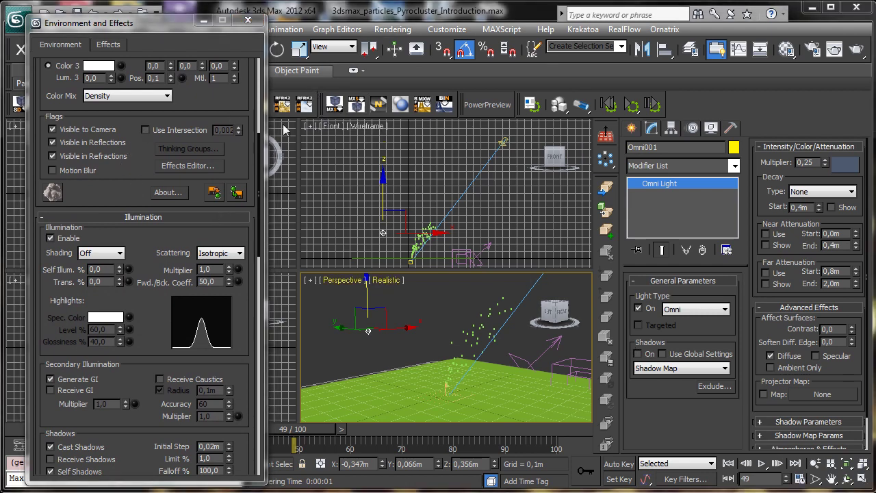
pyautogui.click(236, 194)
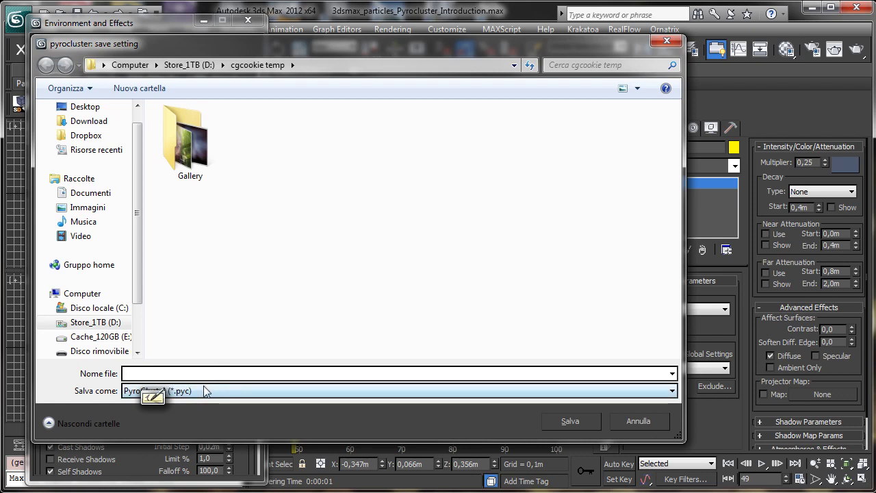
pyautogui.click(638, 421)
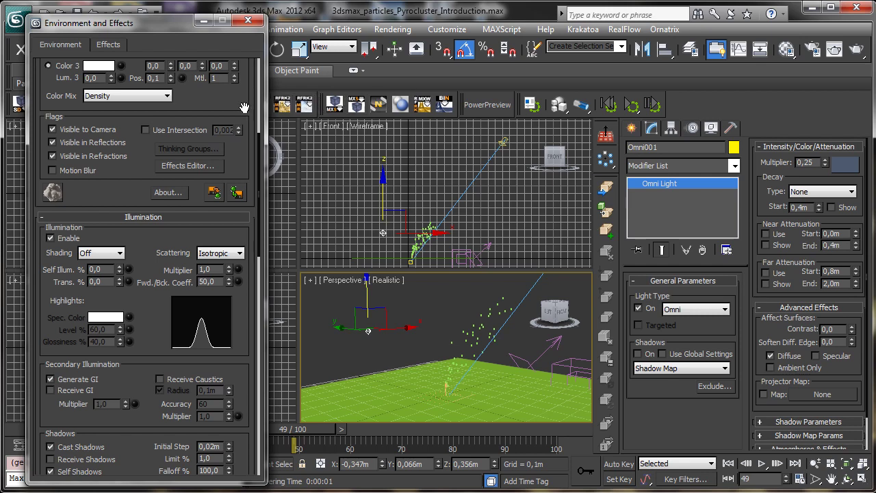
pyautogui.click(53, 193)
pyautogui.moveTo(121, 19); pyautogui.dragTo(466, 56)
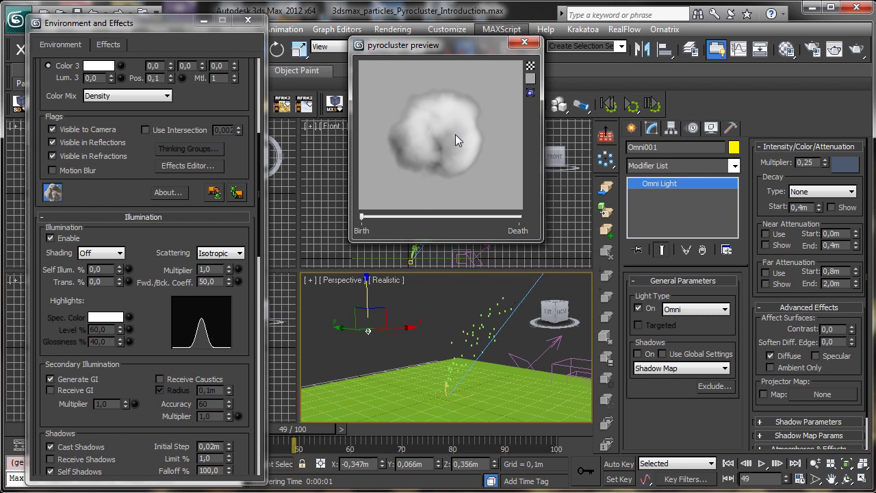
pyautogui.moveTo(361, 218); pyautogui.dragTo(521, 228)
pyautogui.moveTo(385, 230); pyautogui.dragTo(357, 228)
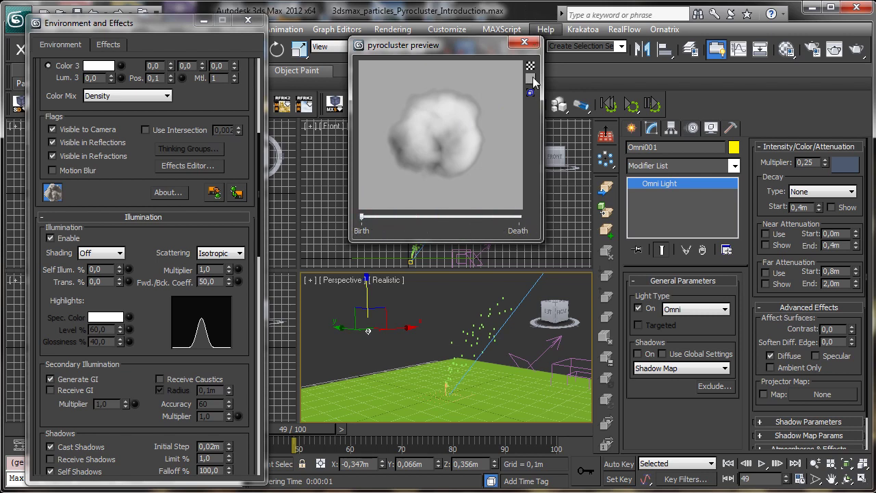
pyautogui.moveTo(445, 45); pyautogui.dragTo(372, 75)
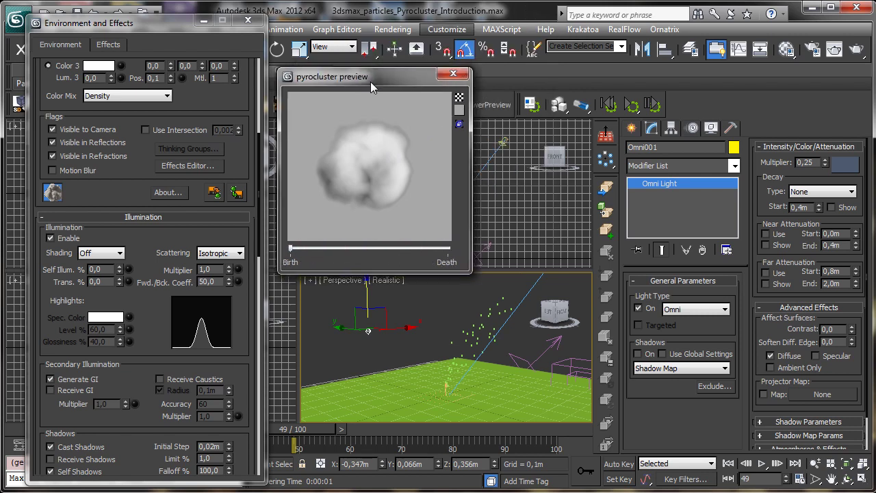
pyautogui.click(458, 96)
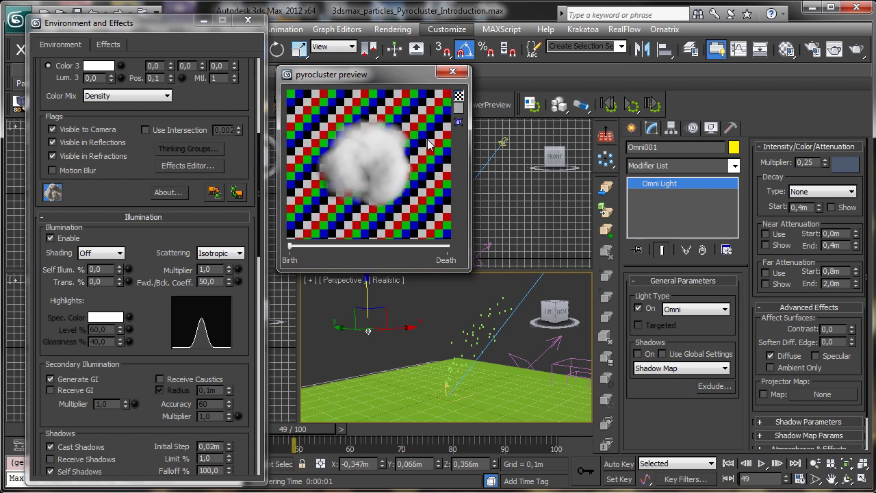
pyautogui.click(459, 108)
pyautogui.moveTo(244, 171)
pyautogui.mouseDown()
pyautogui.moveTo(216, 157)
pyautogui.moveTo(273, 154)
pyautogui.mouseUp()
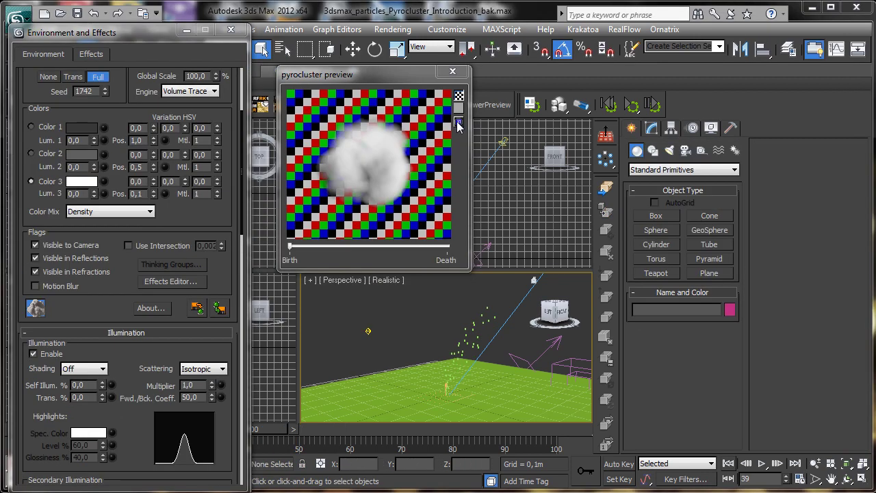
pyautogui.click(458, 123)
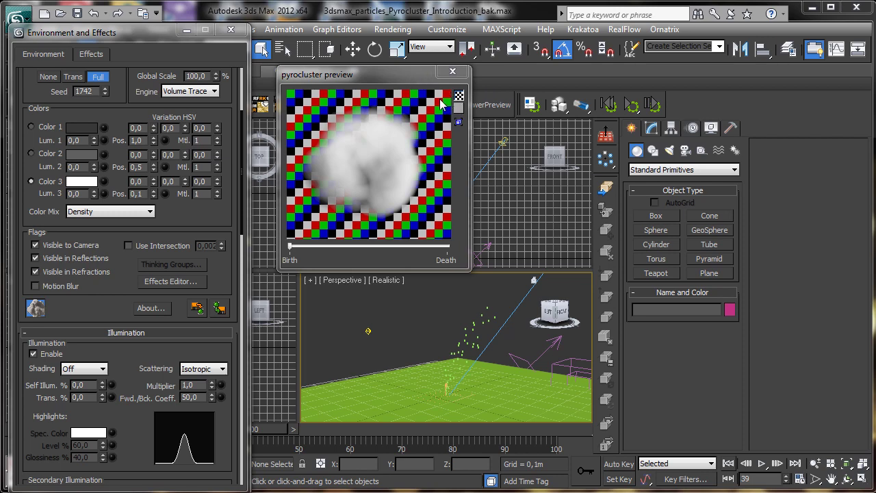
pyautogui.moveTo(389, 74)
pyautogui.mouseDown()
pyautogui.moveTo(430, 77)
pyautogui.moveTo(404, 71)
pyautogui.mouseUp()
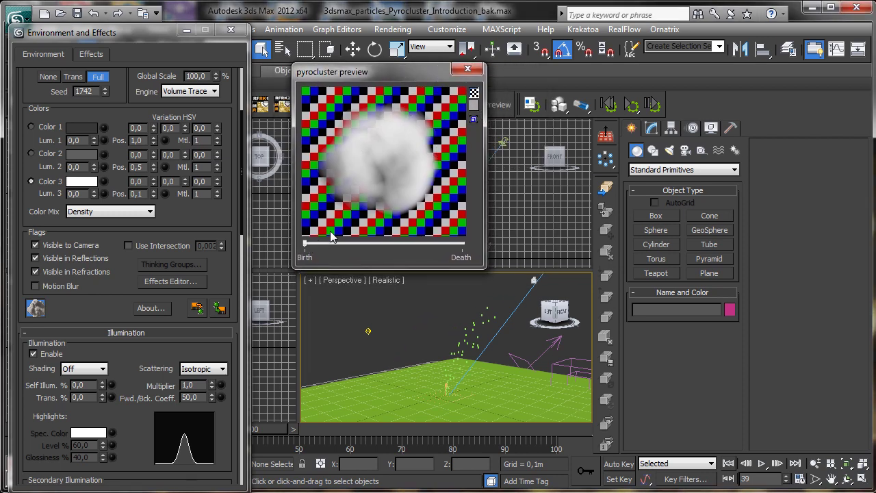
pyautogui.click(467, 69)
# Scroll the PyroCluster rollouts past Illumination and Shadows to the Shapes and Noise settings.
pyautogui.scroll(-5, 124, 274)
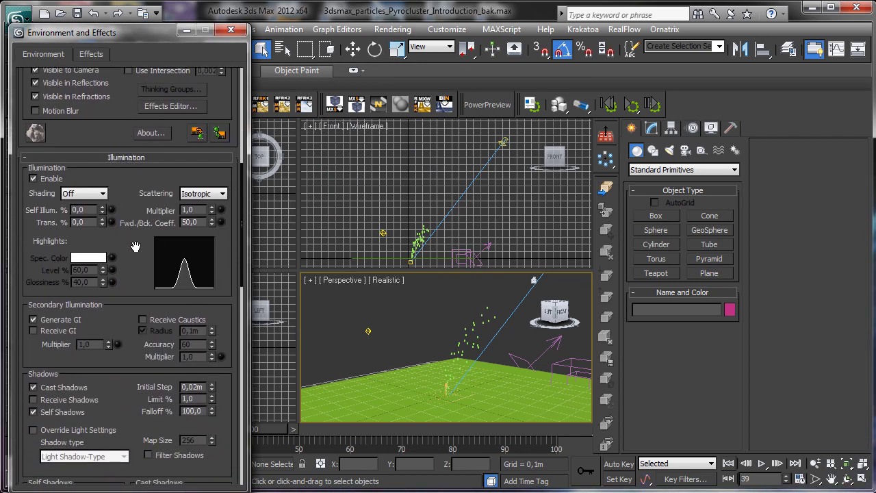
pyautogui.moveTo(137, 248); pyautogui.dragTo(141, 175)
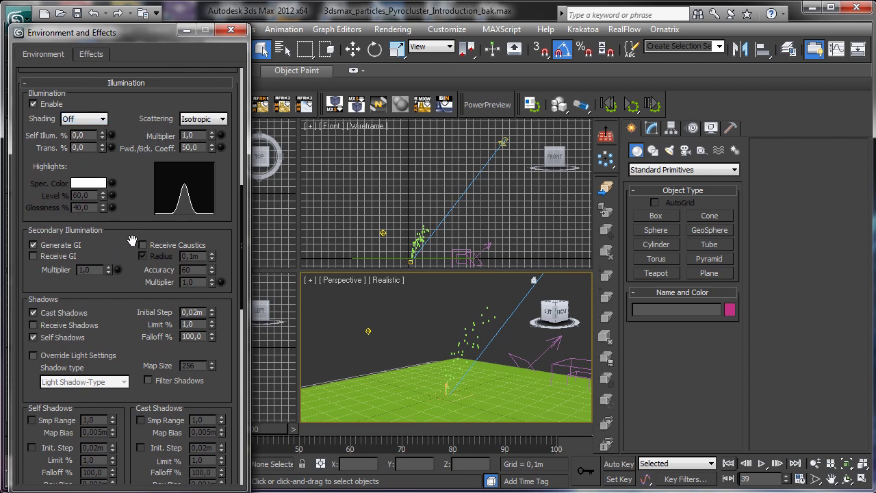
pyautogui.scroll(-5, 149, 212)
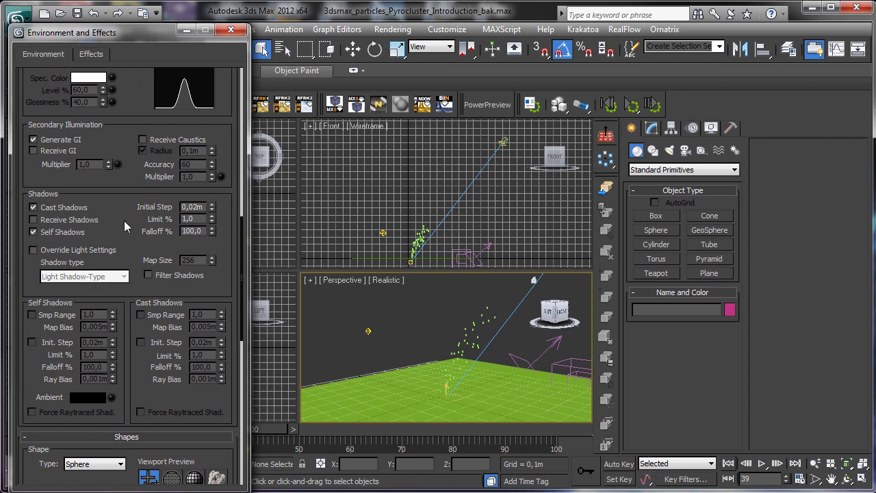
pyautogui.moveTo(126, 226); pyautogui.dragTo(151, 127)
pyautogui.scroll(-4, 131, 226)
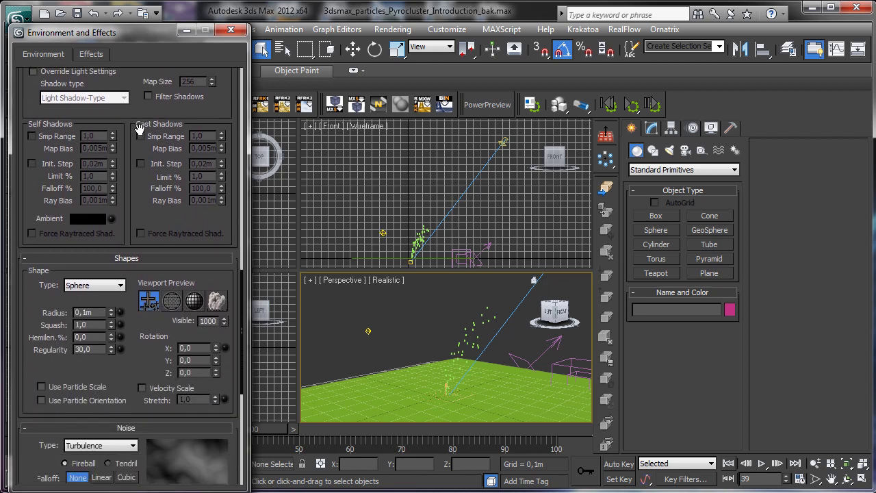
pyautogui.scroll(-5, 128, 226)
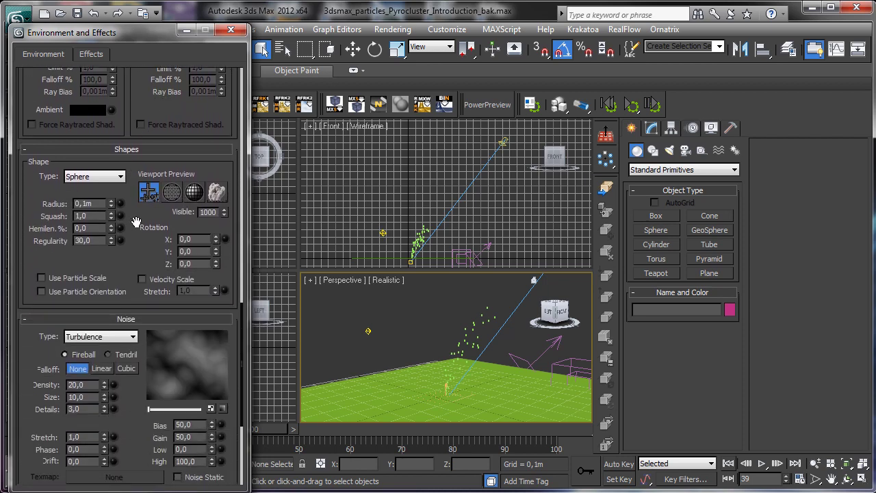
pyautogui.moveTo(134, 223); pyautogui.dragTo(150, 157)
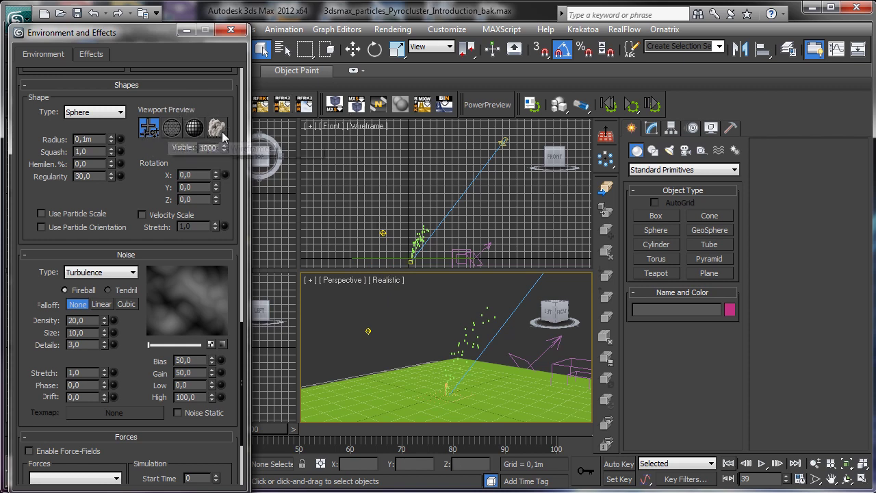
# Compare wireframe, shaded and noise viewport previews across frames, settling on shaded spheres.
pyautogui.click(156, 136)
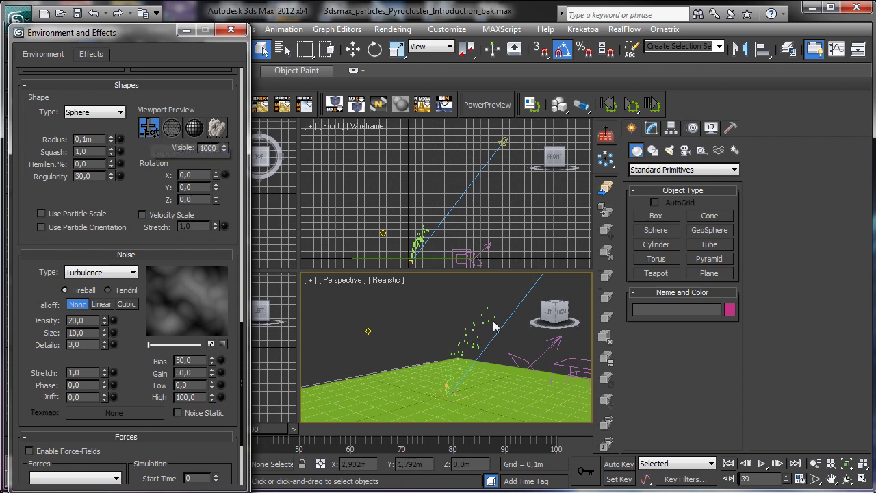
pyautogui.click(175, 128)
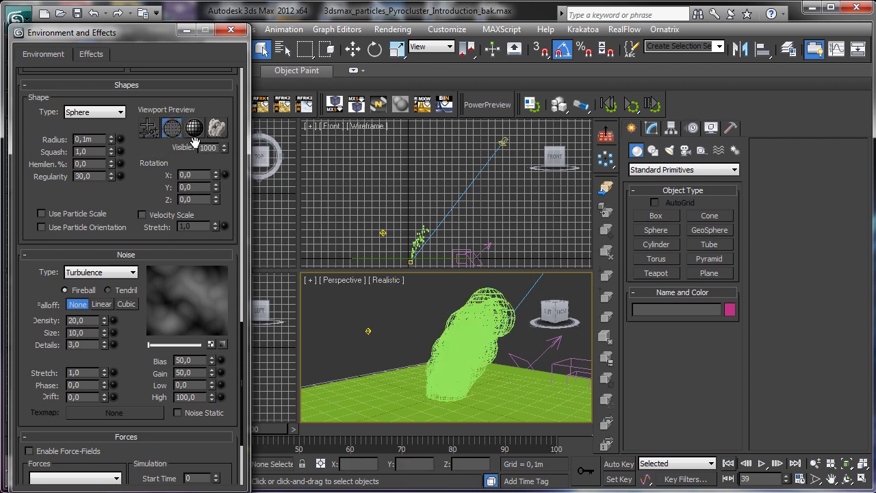
pyautogui.moveTo(279, 431); pyautogui.dragTo(304, 370)
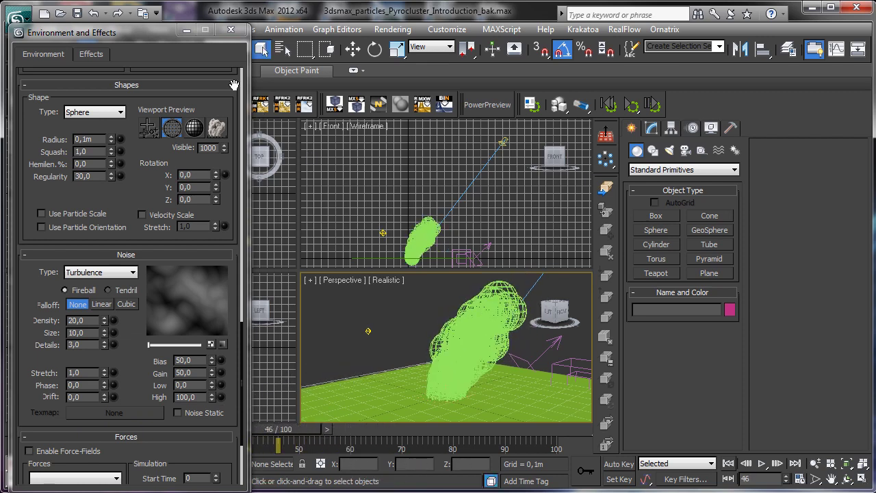
pyautogui.click(194, 127)
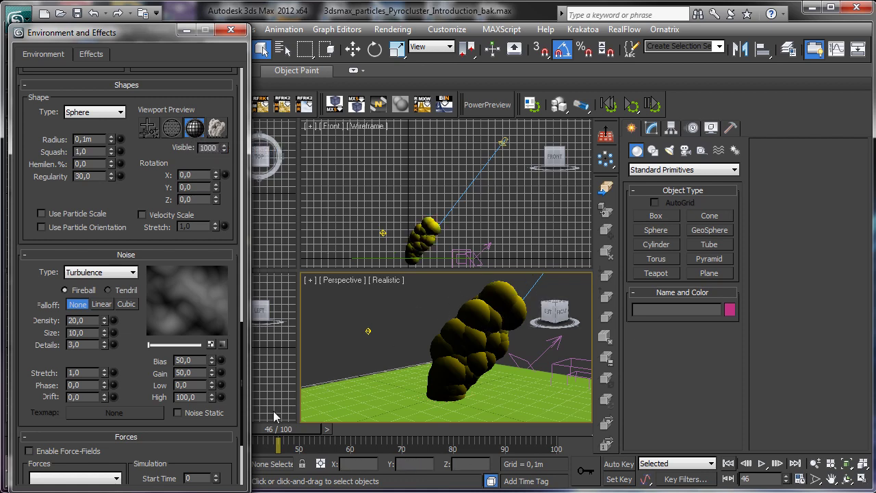
pyautogui.moveTo(342, 435); pyautogui.dragTo(400, 397)
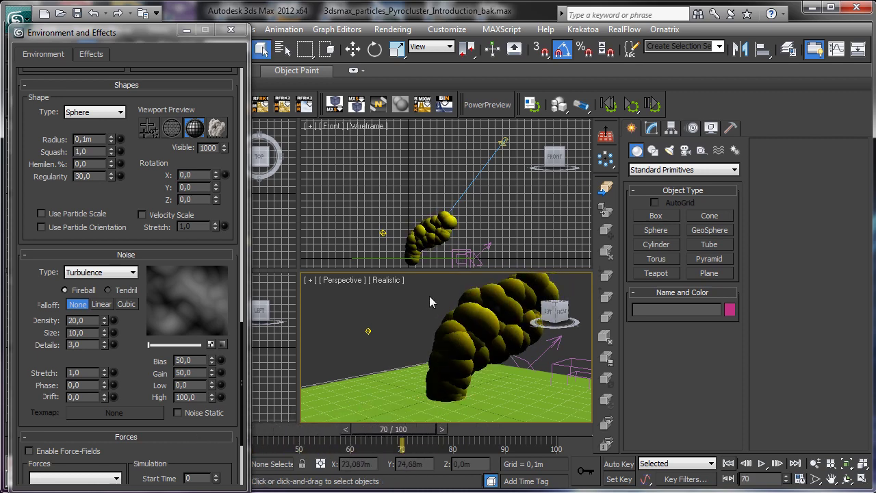
pyautogui.click(217, 126)
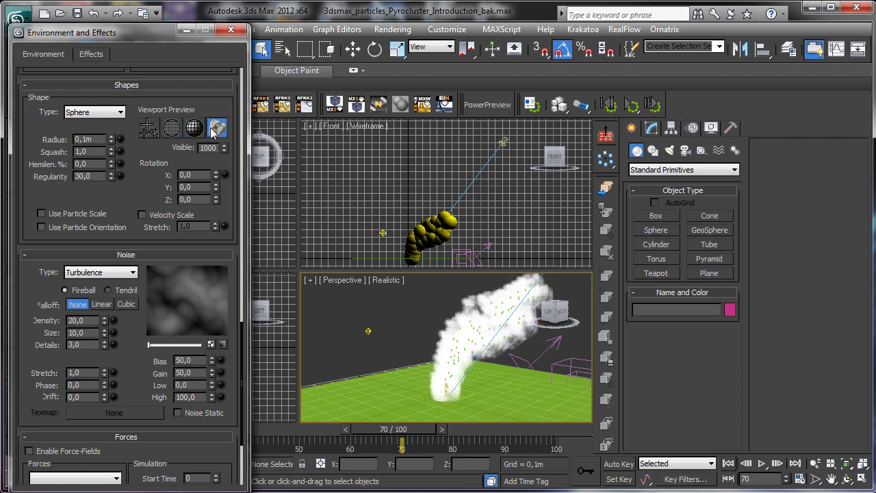
pyautogui.moveTo(375, 437); pyautogui.dragTo(315, 404)
pyautogui.press('q')
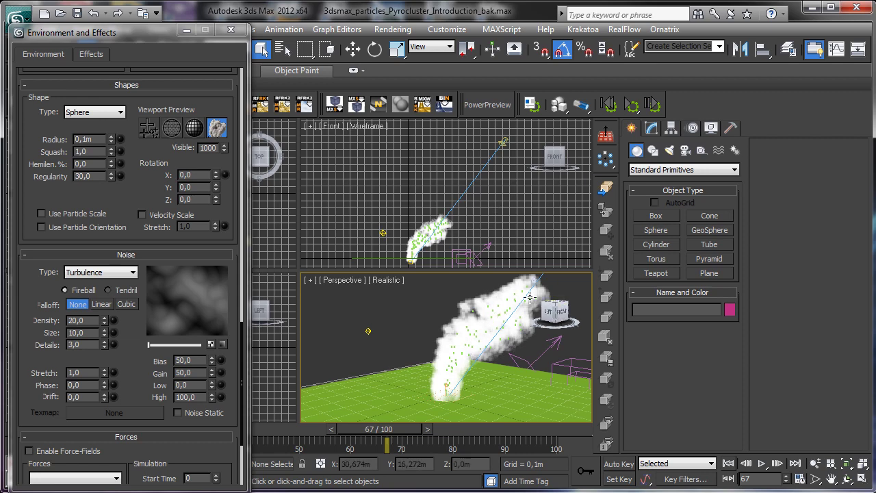
pyautogui.click(193, 132)
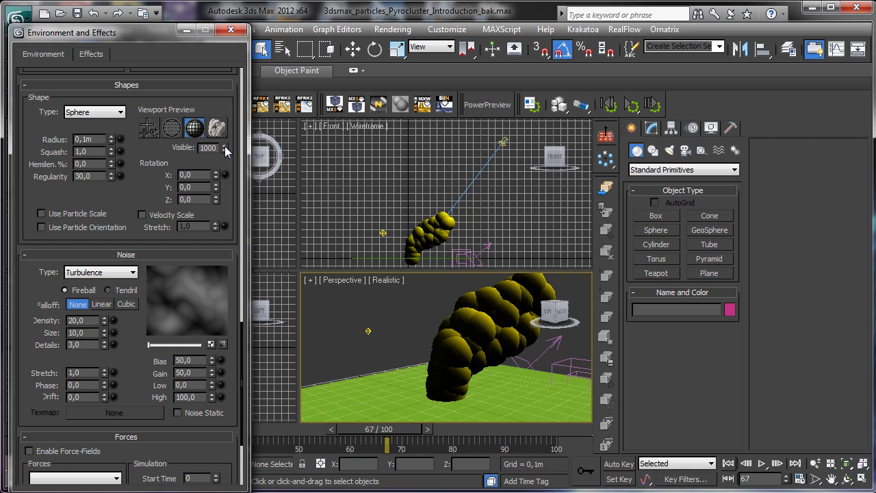
# Set the Visible particle count back to 1000 and preview particles as noisy smoke clouds.
pyautogui.moveTo(225, 150); pyautogui.dragTo(226, 176)
pyautogui.doubleClick(207, 147)
pyautogui.write('1')
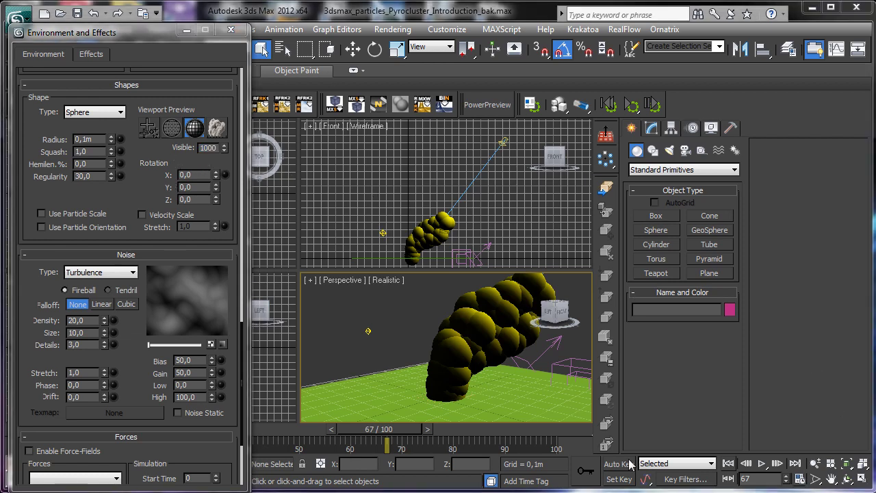
pyautogui.click(219, 150)
pyautogui.moveTo(225, 150); pyautogui.dragTo(227, 288)
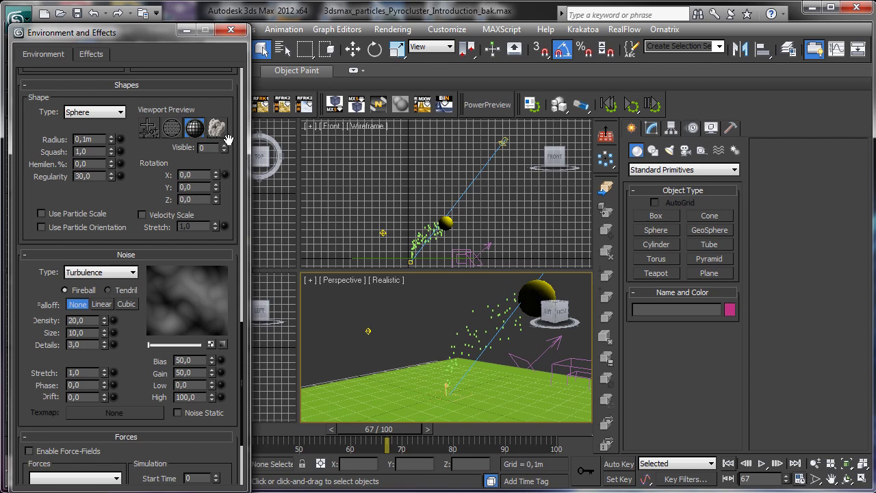
pyautogui.moveTo(226, 152); pyautogui.dragTo(237, 118)
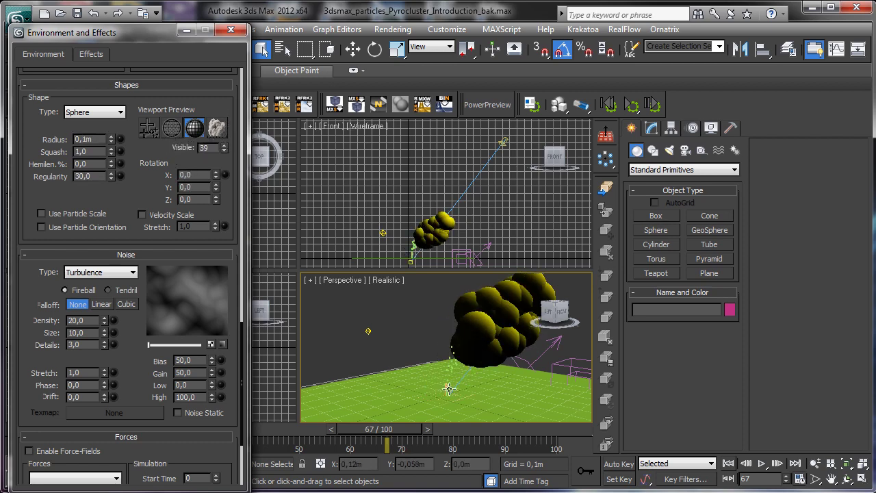
pyautogui.doubleClick(206, 147)
pyautogui.write('1000')
pyautogui.press('Return')
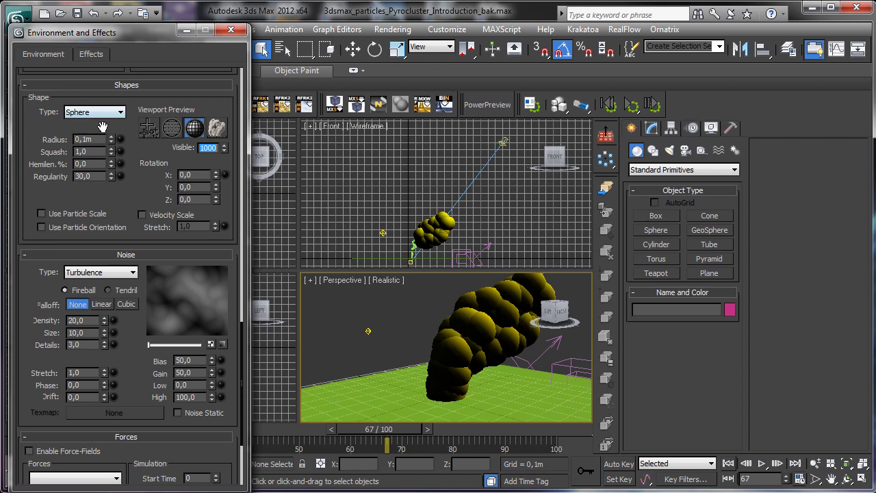
pyautogui.click(217, 130)
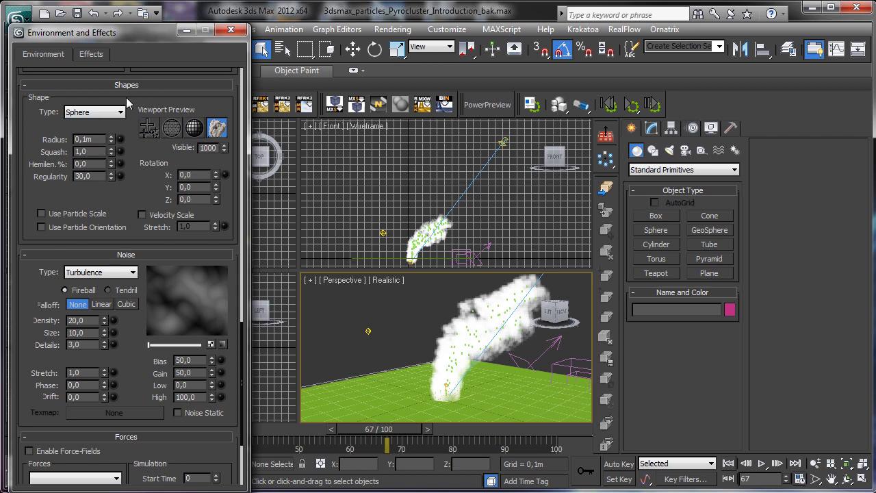
# Try Box and Cylinder cluster shapes in the shaded preview while scrubbing frames.
pyautogui.click(122, 112)
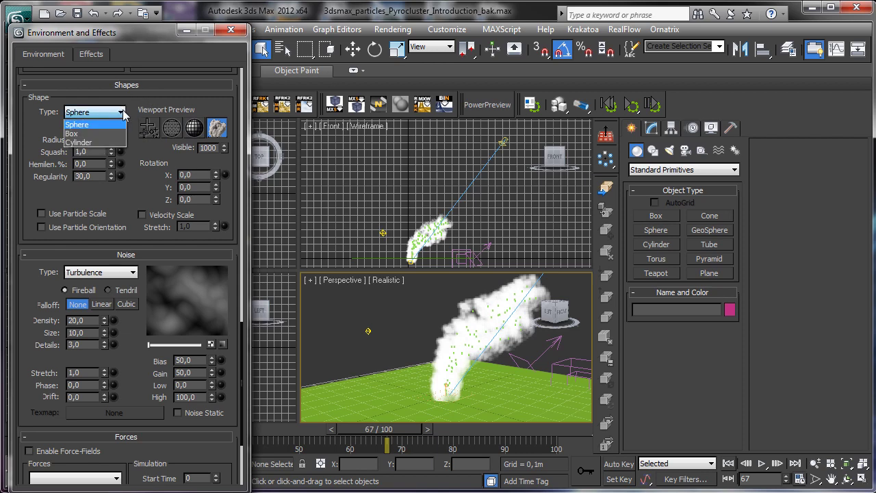
pyautogui.click(82, 134)
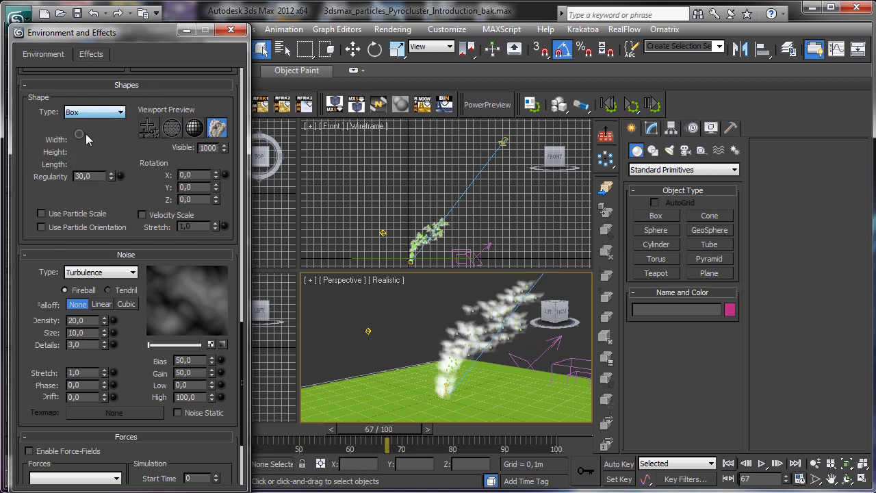
pyautogui.click(193, 133)
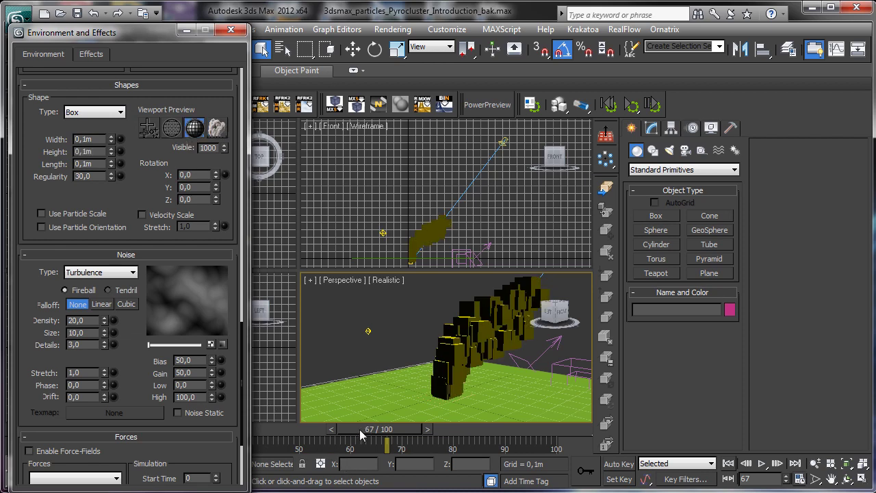
pyautogui.moveTo(361, 435); pyautogui.dragTo(335, 410)
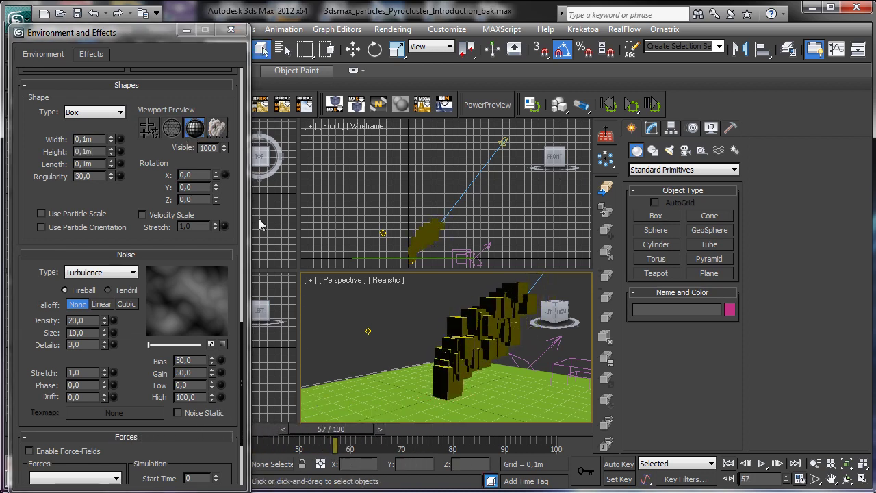
pyautogui.click(99, 112)
pyautogui.click(88, 144)
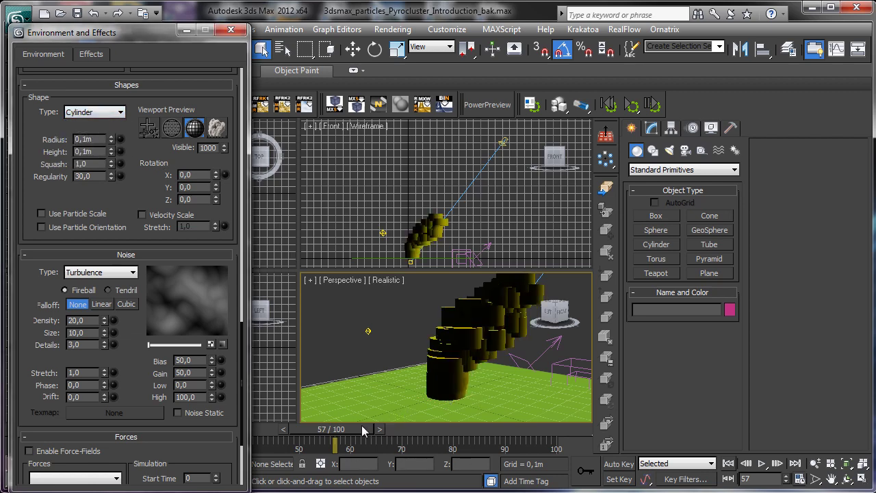
pyautogui.moveTo(363, 430); pyautogui.dragTo(322, 370)
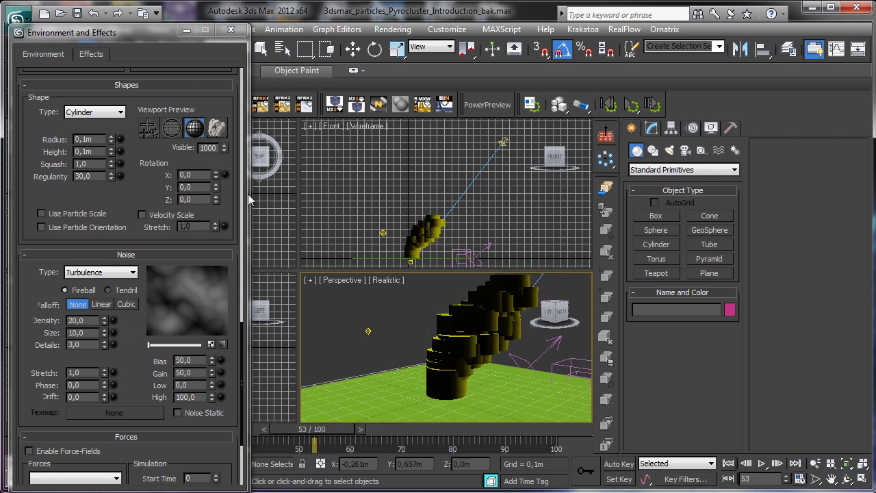
# Return the cluster shape to Sphere and reduce its radius to 0,06m.
pyautogui.click(99, 113)
pyautogui.click(79, 125)
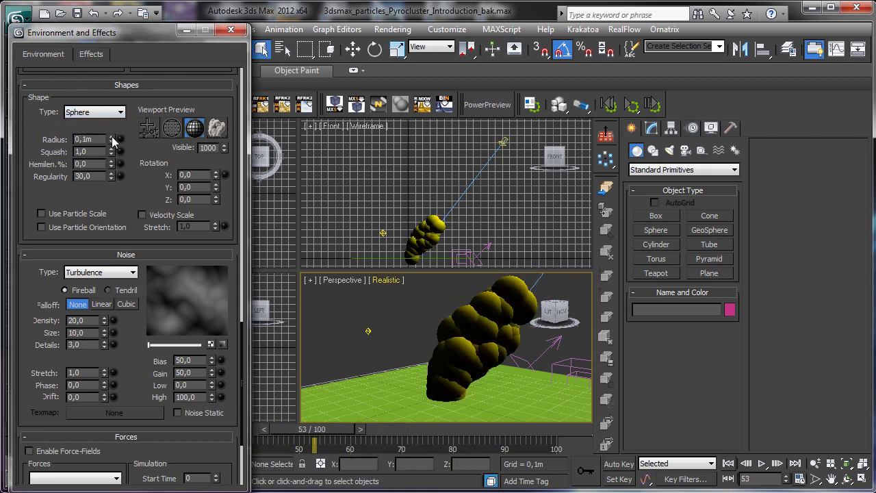
pyautogui.moveTo(114, 140); pyautogui.dragTo(125, 165)
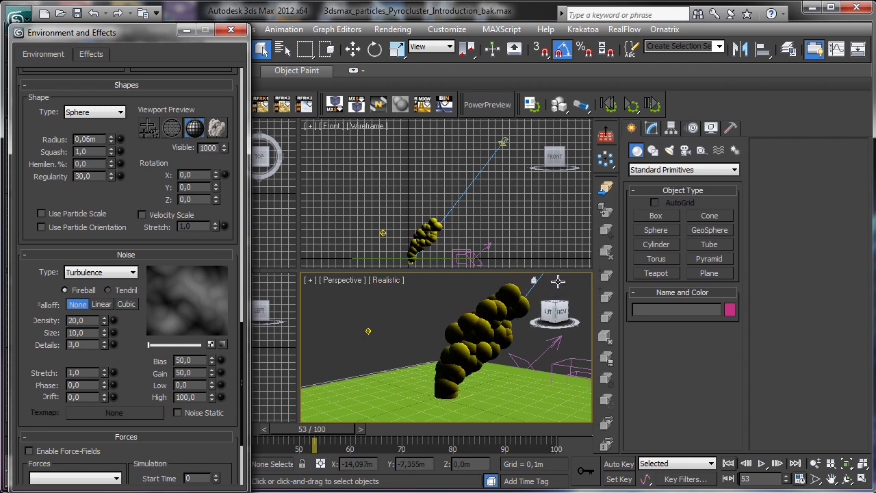
# Drive the sphere radius by Emitter Distance and roughly shape the radius curve.
pyautogui.click(120, 139)
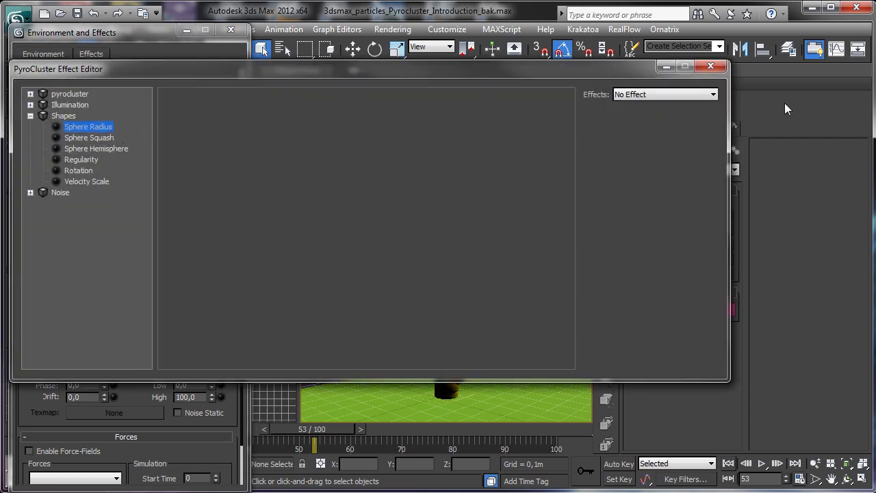
pyautogui.click(664, 94)
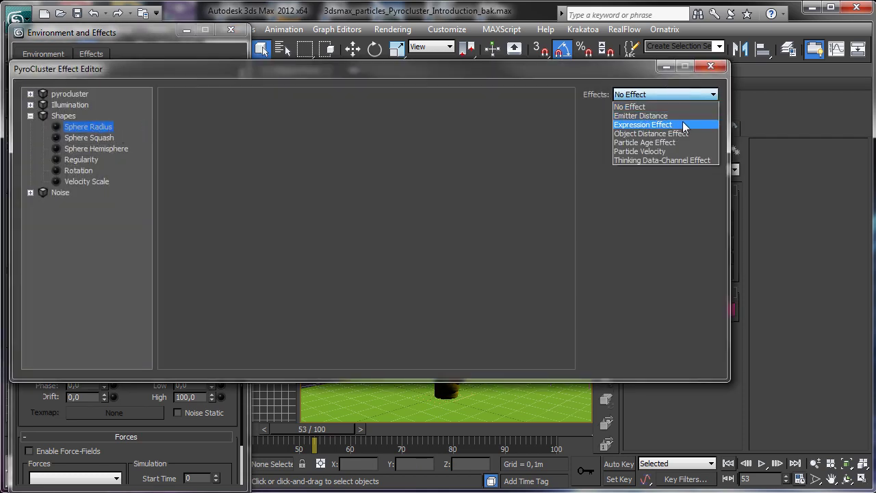
pyautogui.click(664, 115)
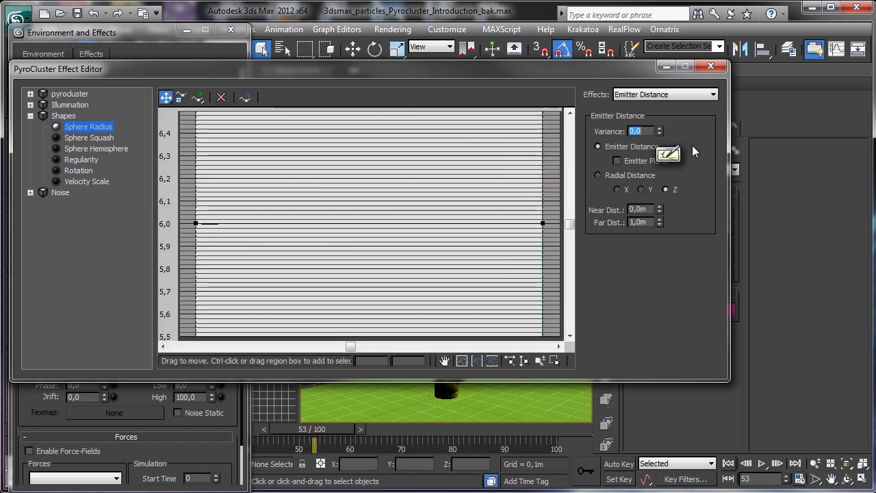
pyautogui.moveTo(537, 73); pyautogui.dragTo(543, 258)
pyautogui.moveTo(204, 409); pyautogui.dragTo(221, 473)
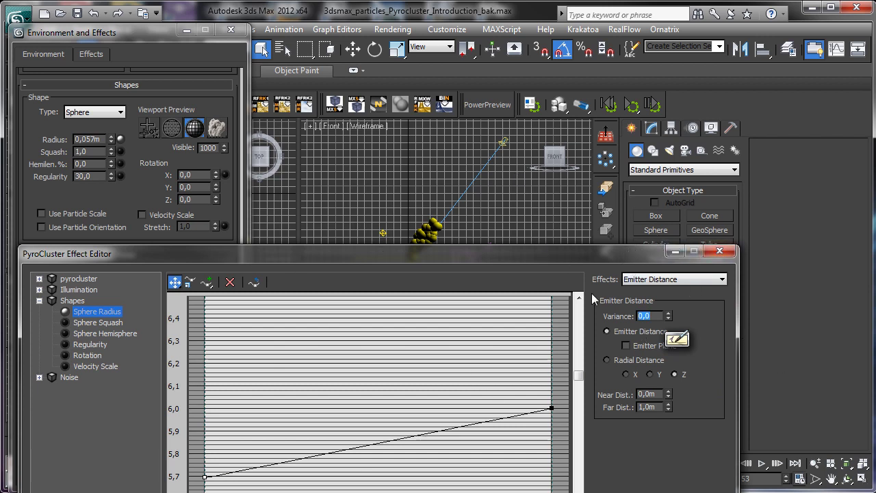
pyautogui.moveTo(552, 407); pyautogui.dragTo(548, 244)
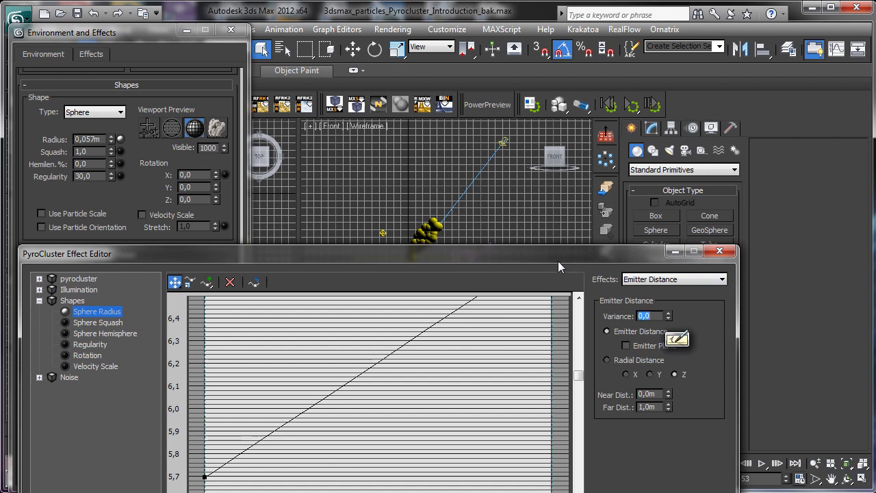
pyautogui.press('Escape')
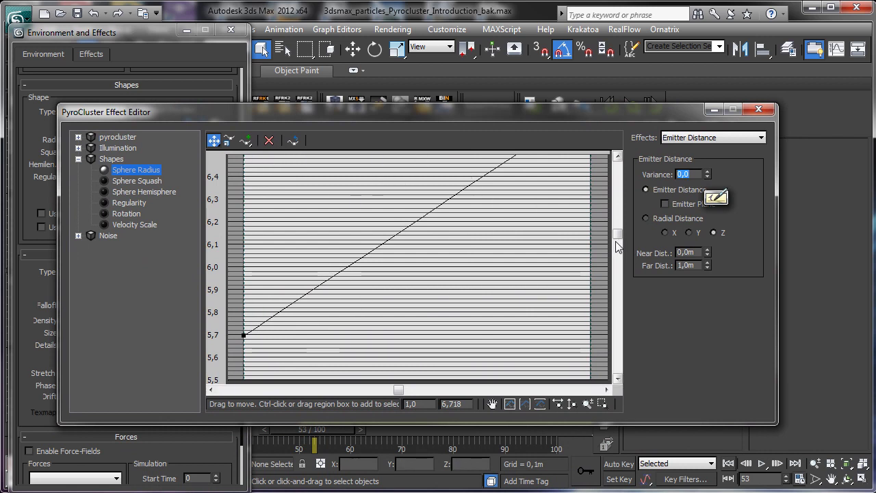
# Zoom out the radius graph and set the left key's value to 1.
pyautogui.click(587, 403)
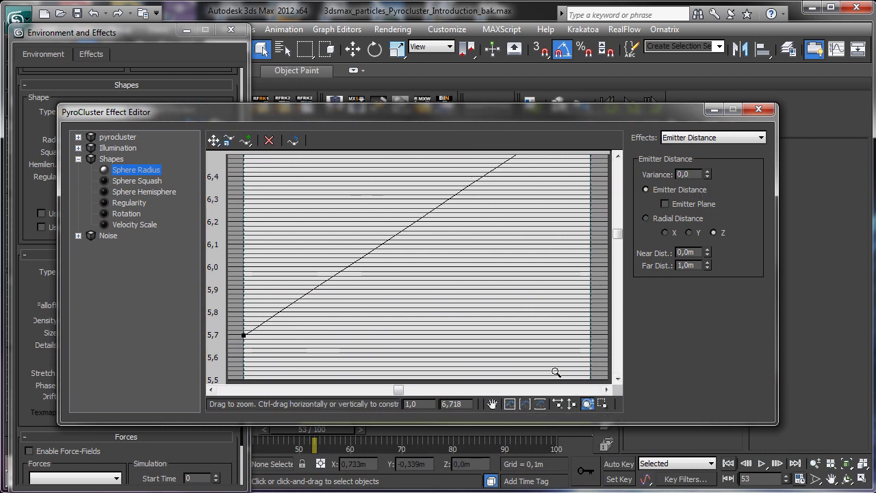
pyautogui.moveTo(431, 255); pyautogui.dragTo(469, 309)
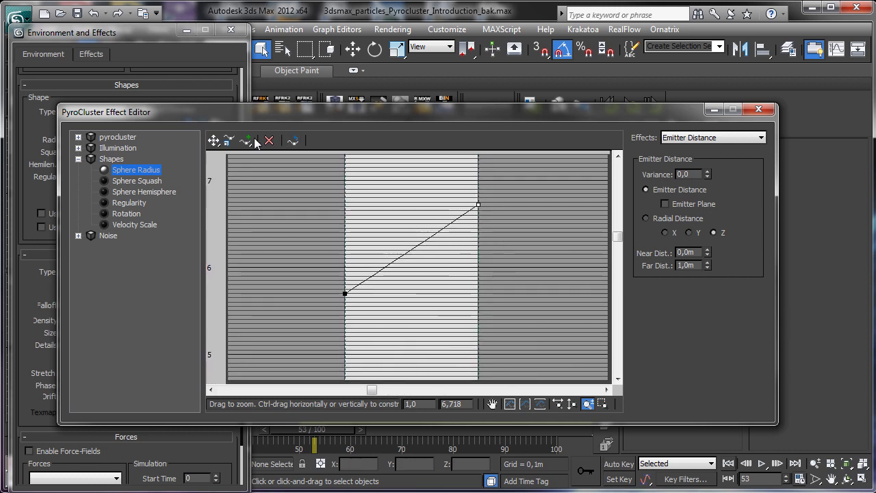
pyautogui.click(214, 139)
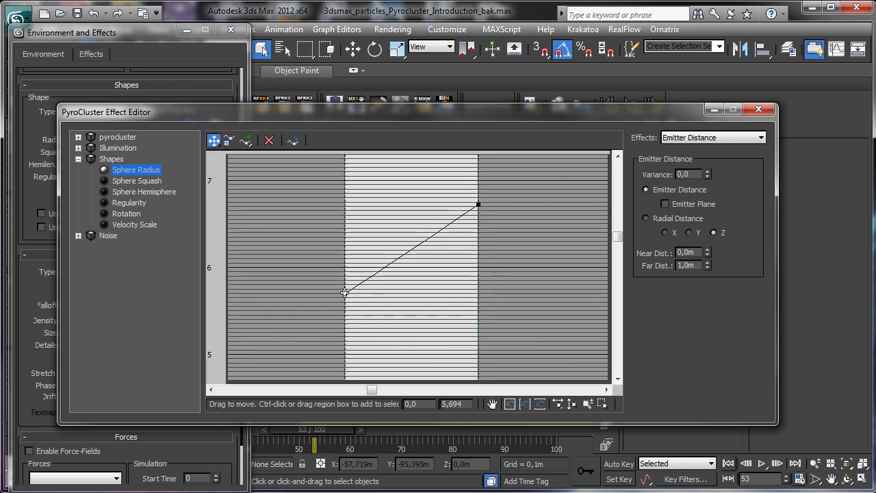
pyautogui.moveTo(345, 293); pyautogui.dragTo(312, 477)
pyautogui.doubleClick(455, 403)
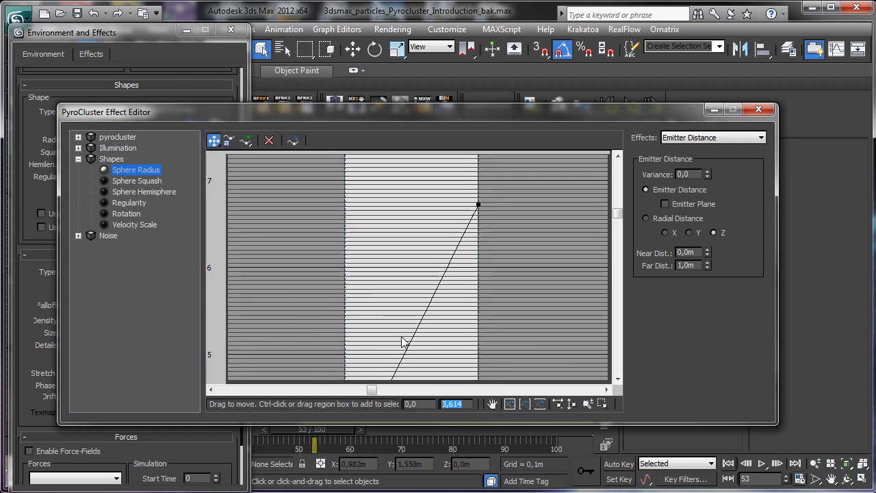
pyautogui.write('1')
pyautogui.press('Return')
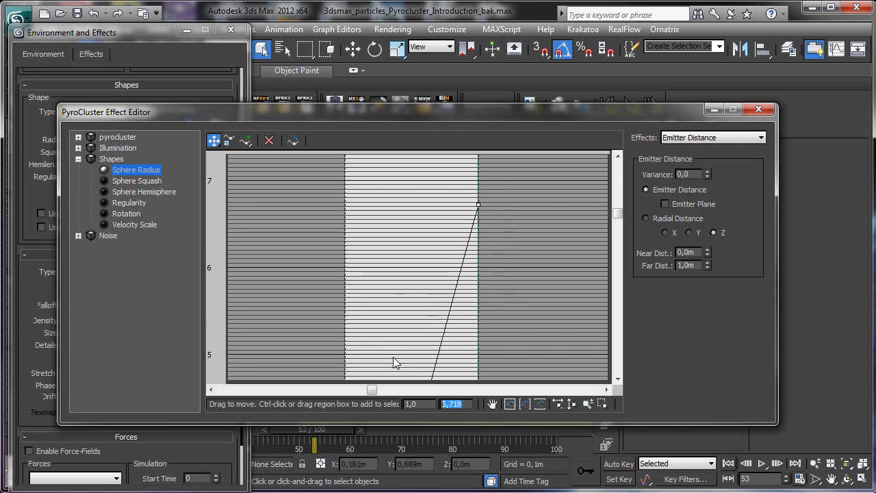
# Set the right key's value to 15, fit the curve in view, and close the editor.
pyautogui.write('156')
pyautogui.press('Return')
pyautogui.write('15')
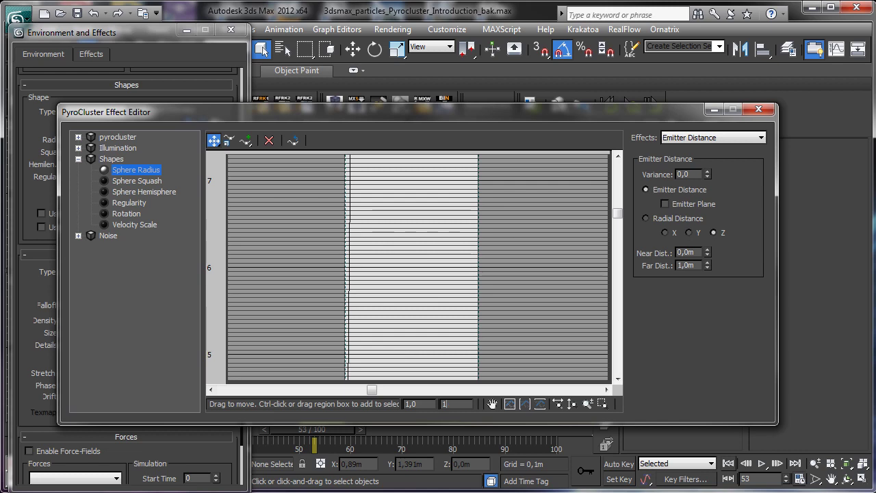
pyautogui.press('Return')
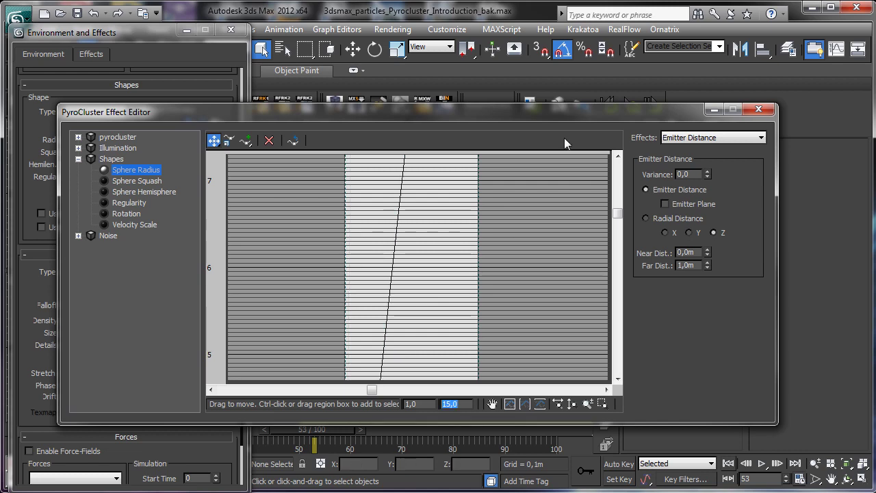
pyautogui.click(509, 404)
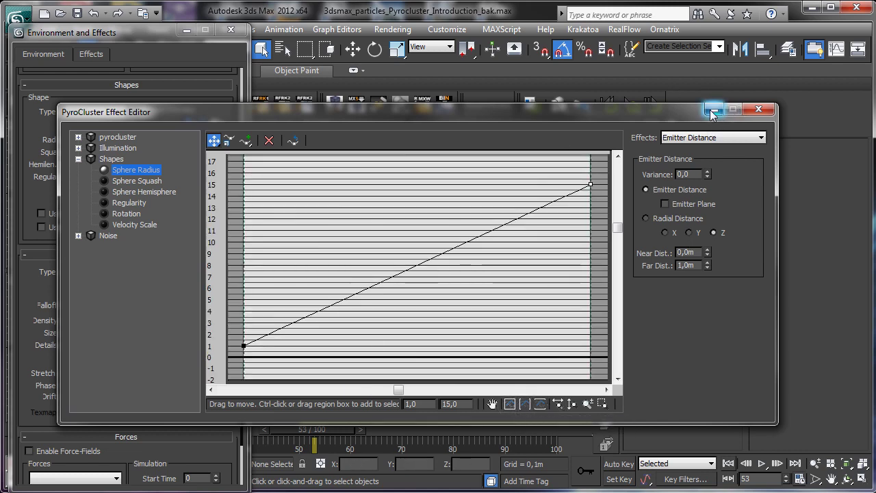
pyautogui.click(758, 109)
# Raise the sphere radius curve's start key to 3, checking particle sizes across frames.
pyautogui.moveTo(318, 432); pyautogui.dragTo(267, 429)
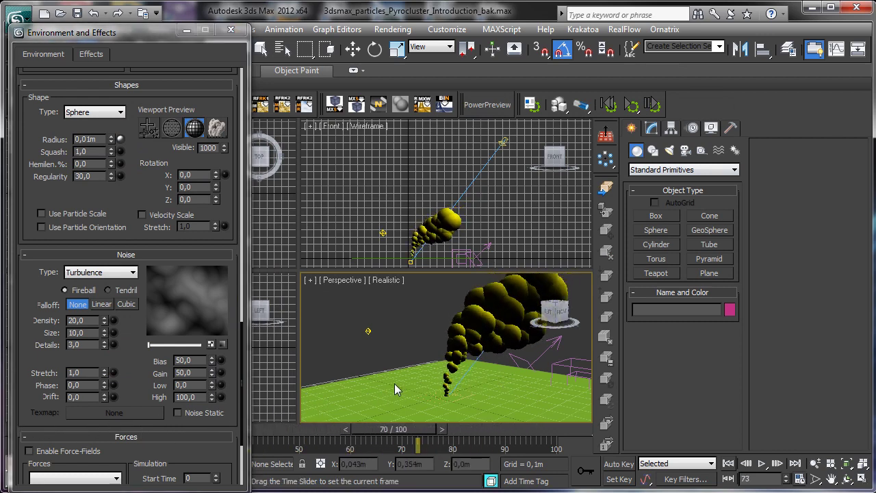
pyautogui.click(262, 48)
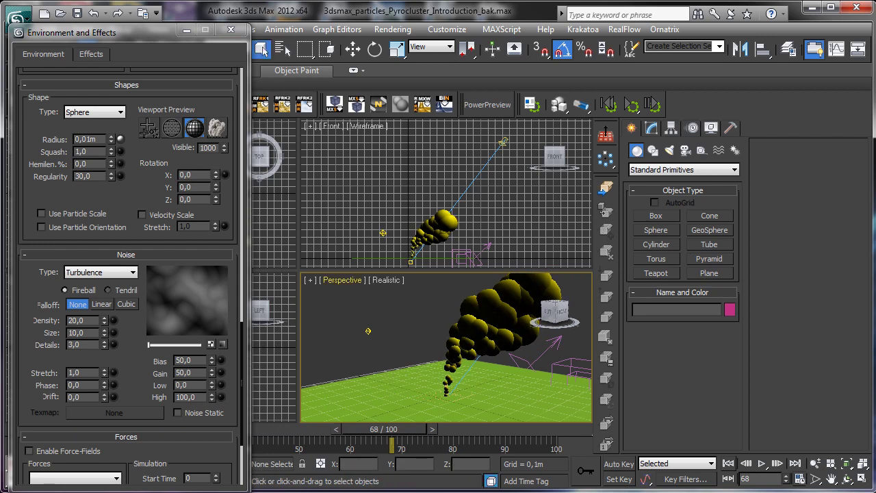
pyautogui.click(121, 138)
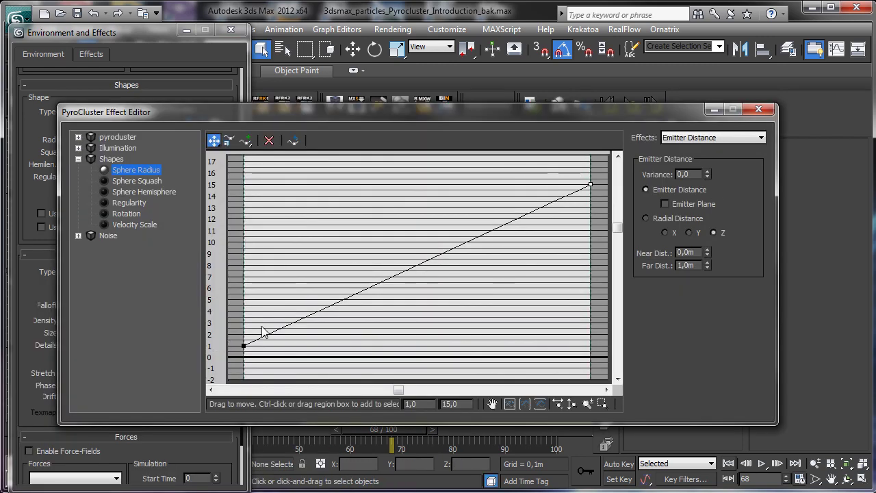
pyautogui.click(243, 345)
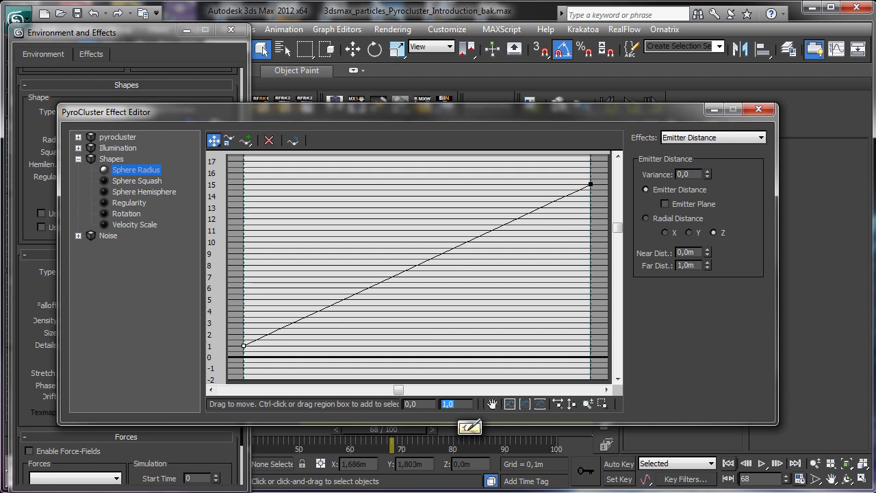
pyautogui.click(759, 109)
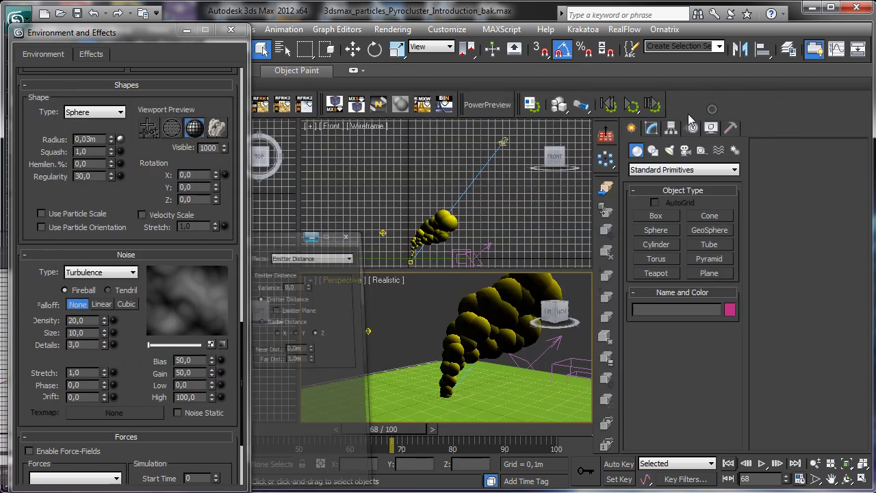
pyautogui.moveTo(363, 435); pyautogui.dragTo(287, 429)
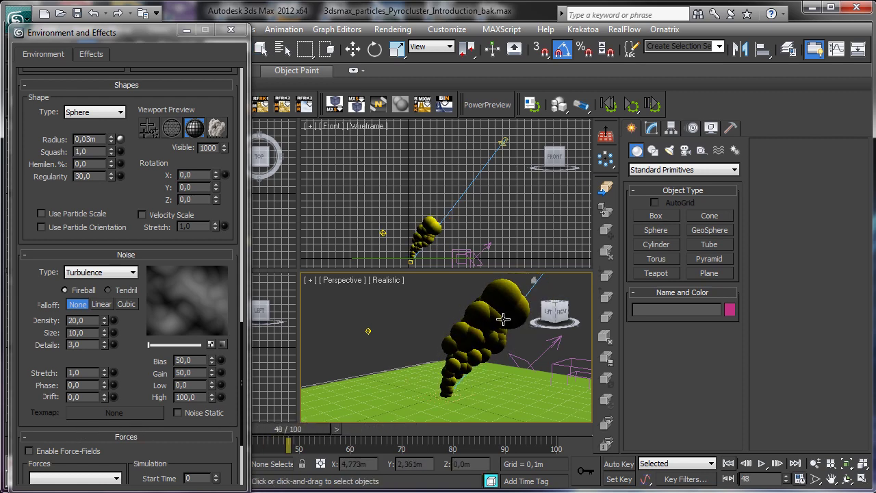
pyautogui.click(120, 139)
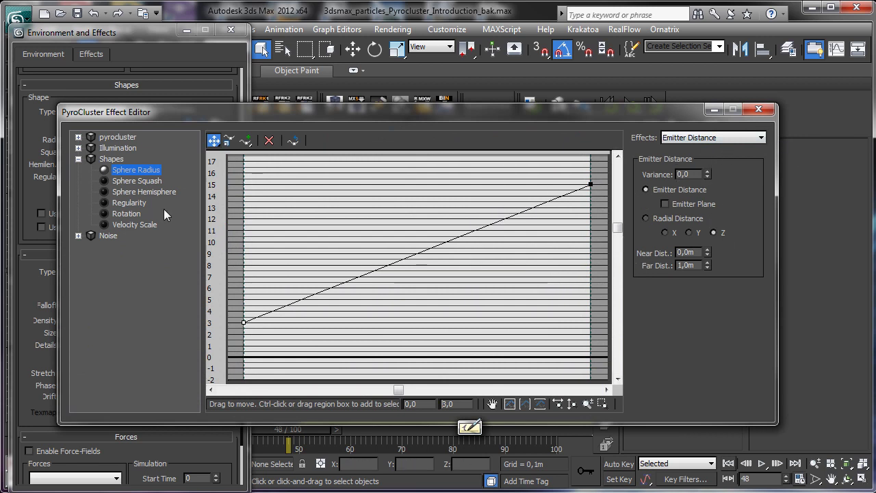
pyautogui.click(758, 108)
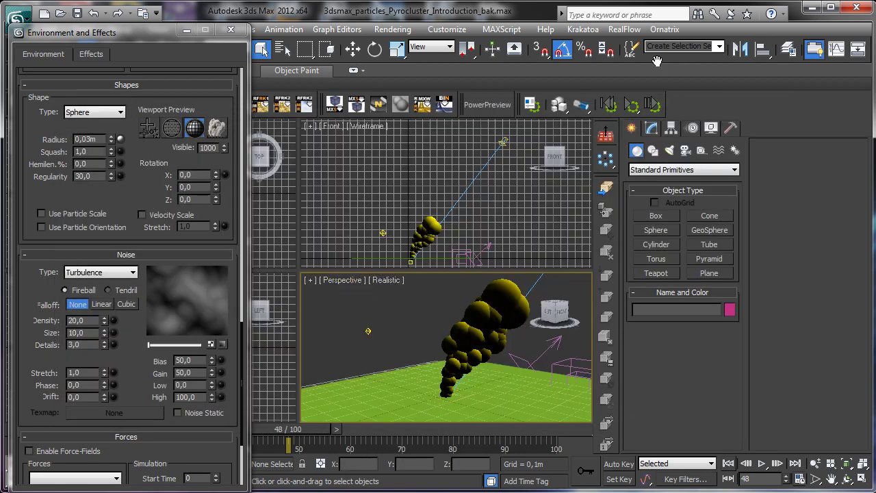
pyautogui.moveTo(681, 56); pyautogui.dragTo(558, 60)
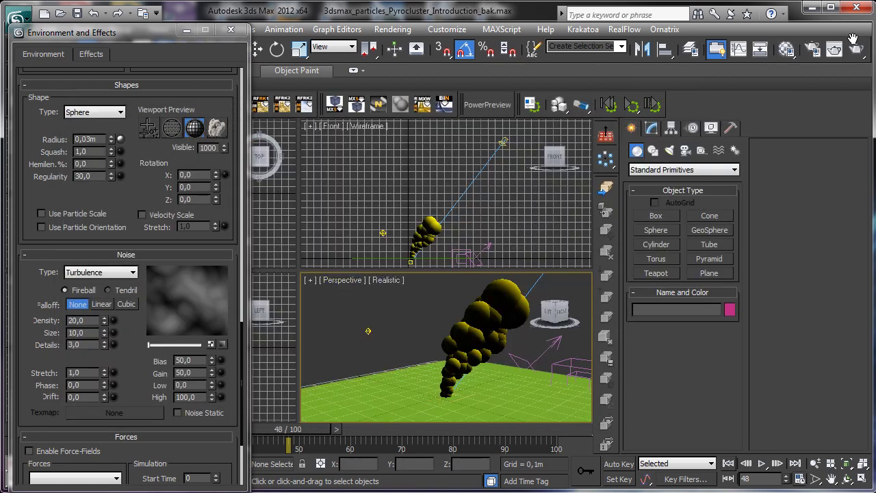
# Render frame 48 of the plume, minimize the render window, and move to frame 75.
pyautogui.click(834, 48)
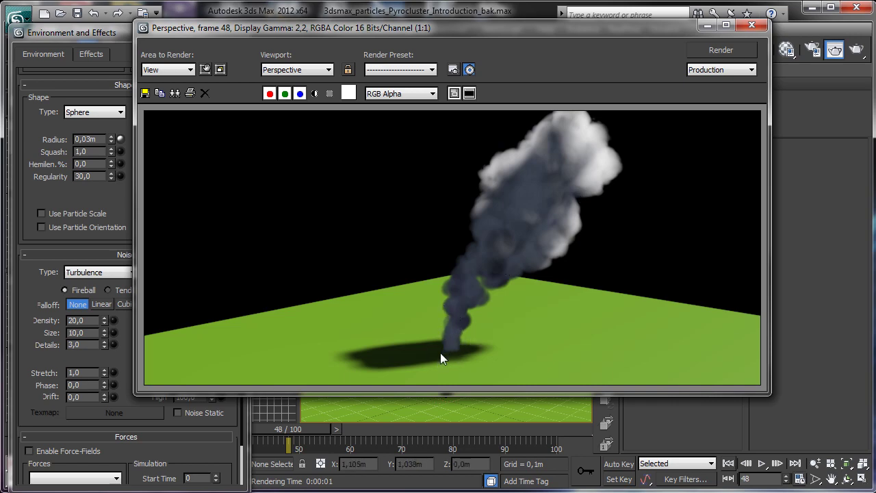
pyautogui.click(707, 24)
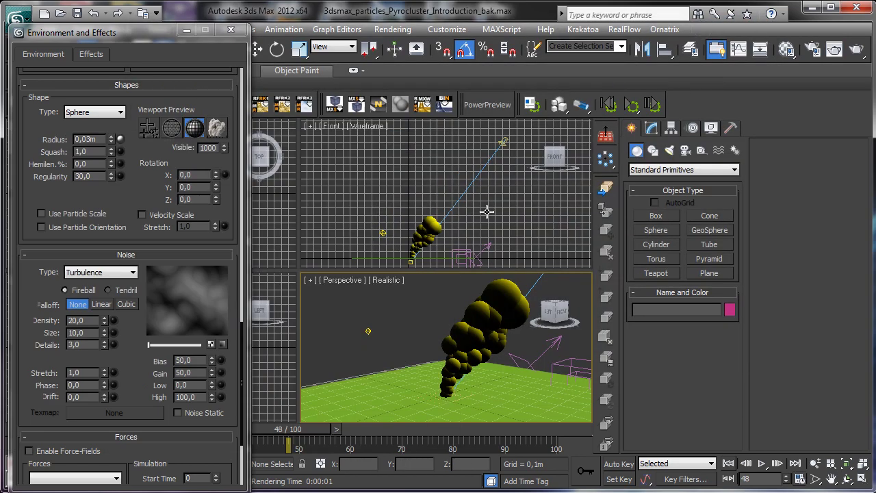
pyautogui.moveTo(308, 429); pyautogui.dragTo(439, 431)
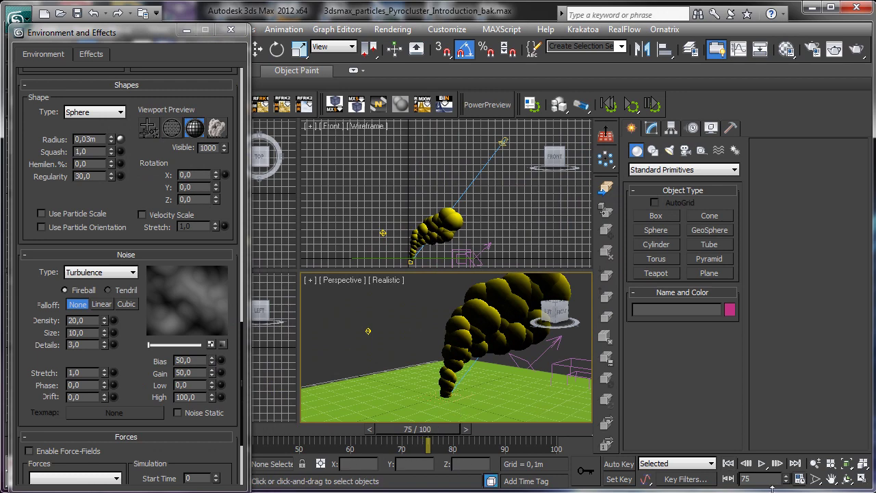
# Pan the Perspective view onto the plume, render frame 75, and close the render window.
pyautogui.click(831, 480)
pyautogui.moveTo(419, 371); pyautogui.dragTo(456, 361)
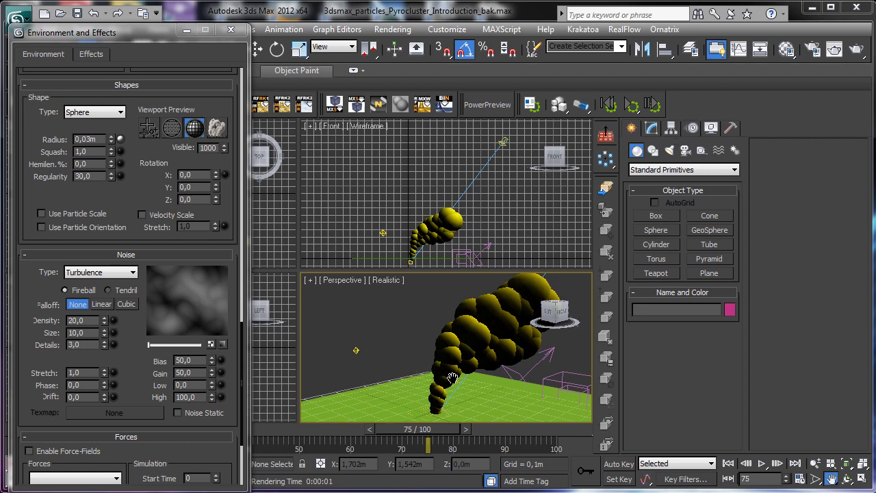
pyautogui.click(835, 49)
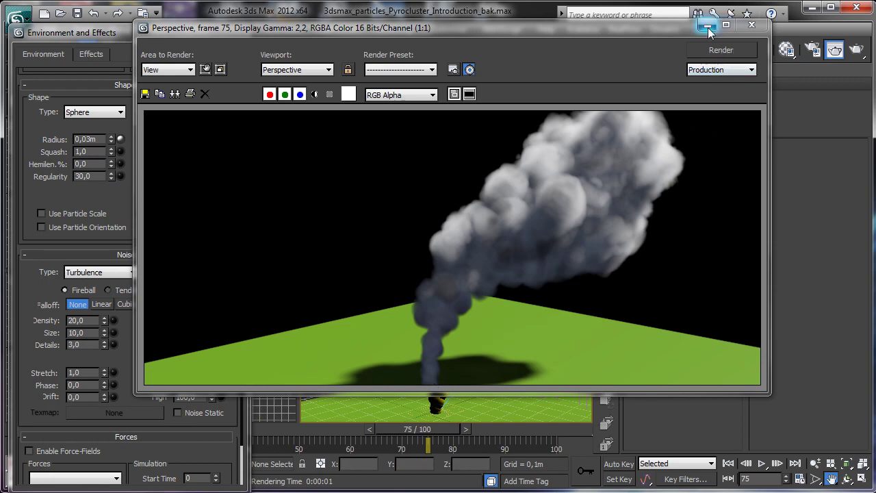
pyautogui.click(752, 25)
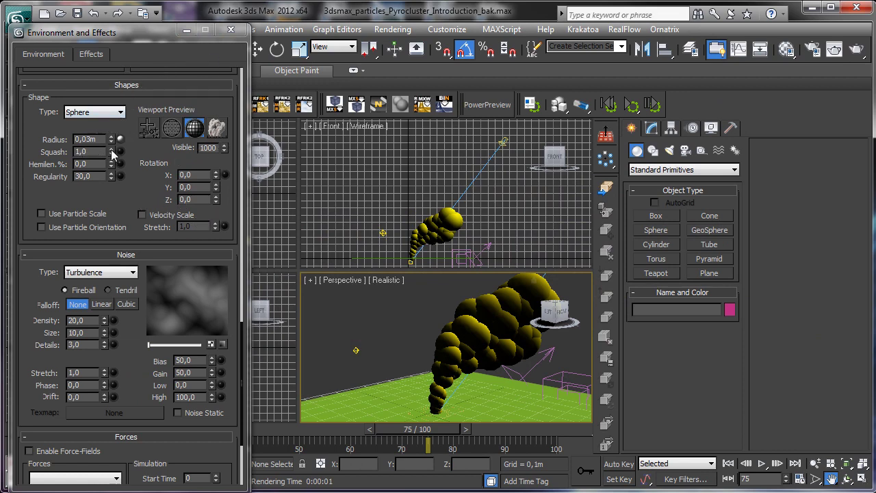
# Set PyroCluster Squash to 0.9, preview particles as clouds, and drag Regularity down.
pyautogui.moveTo(112, 152)
pyautogui.mouseDown()
pyautogui.moveTo(121, 154)
pyautogui.moveTo(118, 145)
pyautogui.moveTo(113, 170)
pyautogui.moveTo(114, 149)
pyautogui.mouseUp()
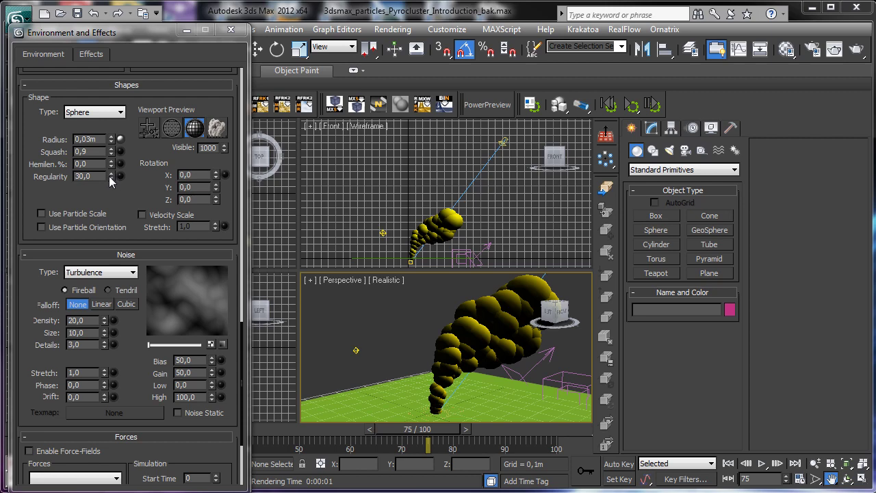
pyautogui.moveTo(111, 180)
pyautogui.mouseDown()
pyautogui.moveTo(114, 146)
pyautogui.moveTo(115, 189)
pyautogui.mouseUp()
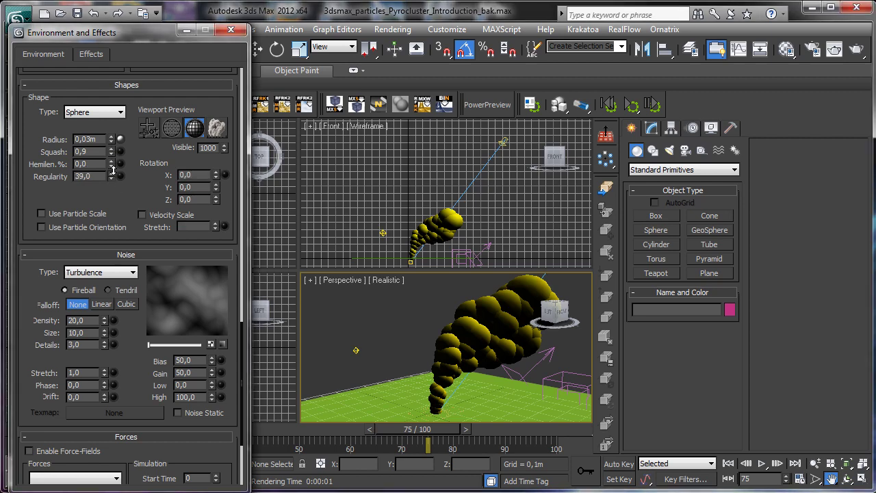
pyautogui.click(216, 127)
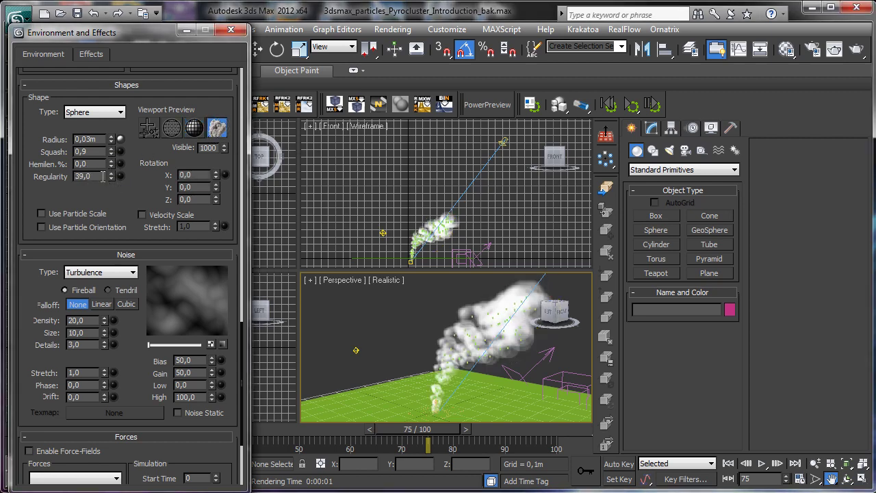
pyautogui.moveTo(113, 179); pyautogui.dragTo(126, 109)
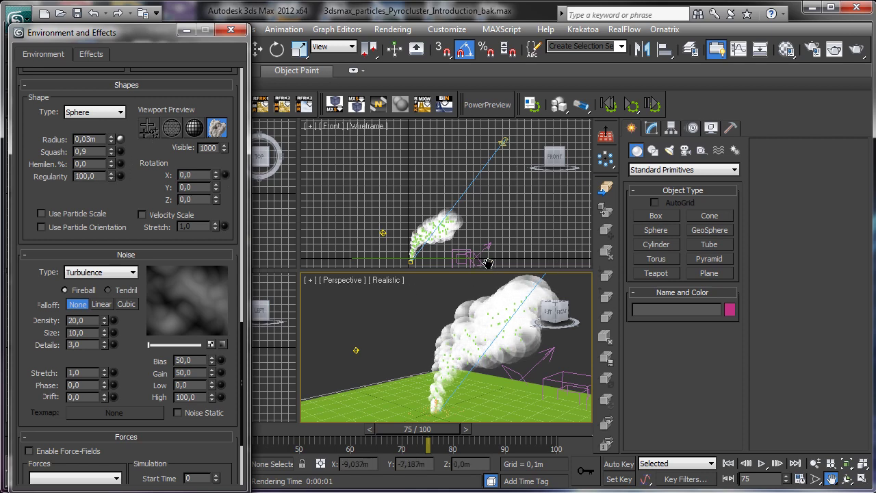
# Test-render the smoke, reset Regularity to 0, and render frame 75 again.
pyautogui.click(857, 50)
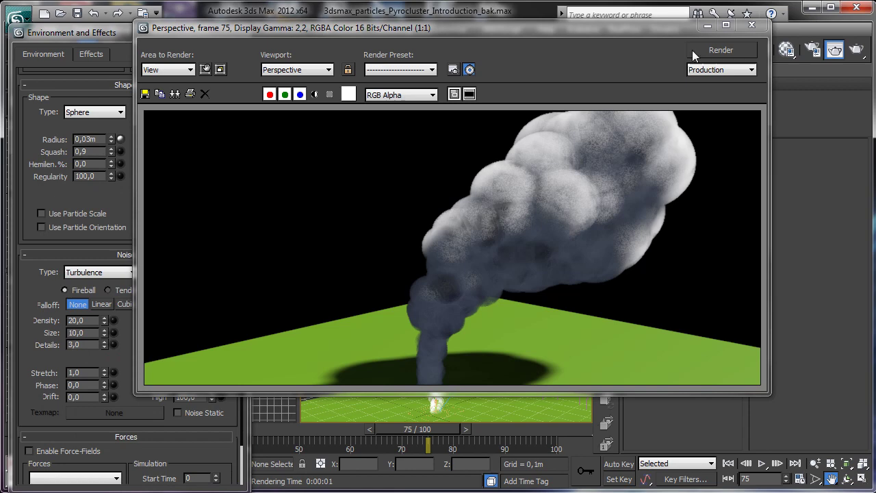
pyautogui.click(709, 27)
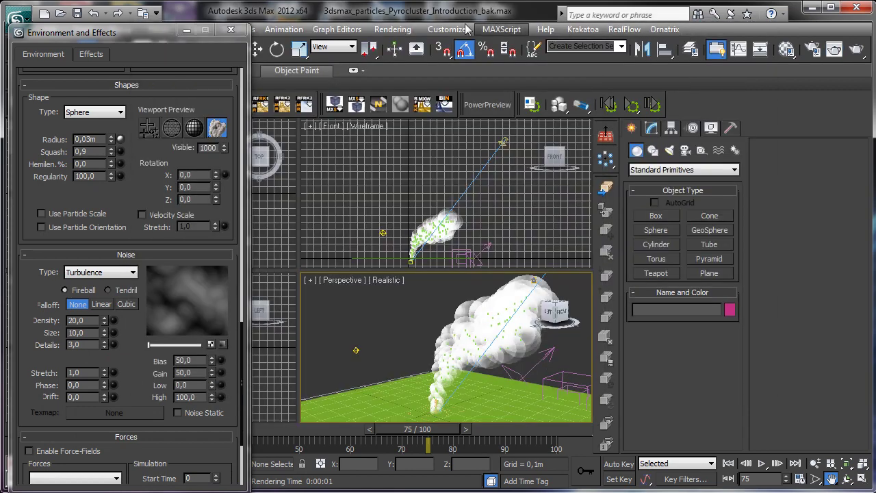
pyautogui.rightClick(110, 178)
pyautogui.click(857, 49)
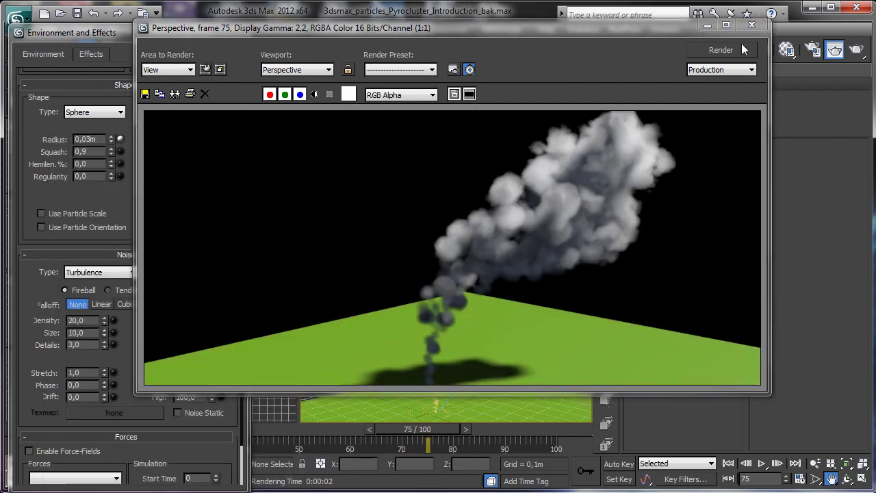
pyautogui.click(707, 26)
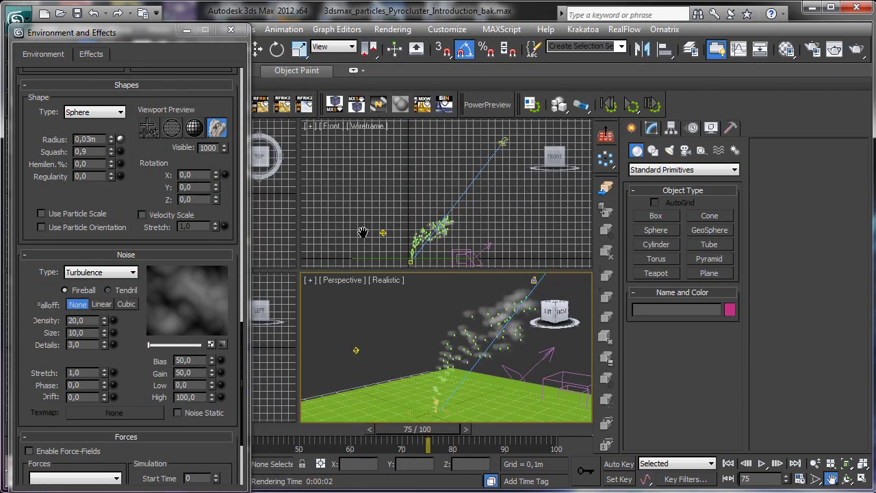
# Try puff Regularity values 50, 25 and 75, then test-render at 75.
pyautogui.doubleClick(92, 176)
pyautogui.write('50')
pyautogui.press('Return')
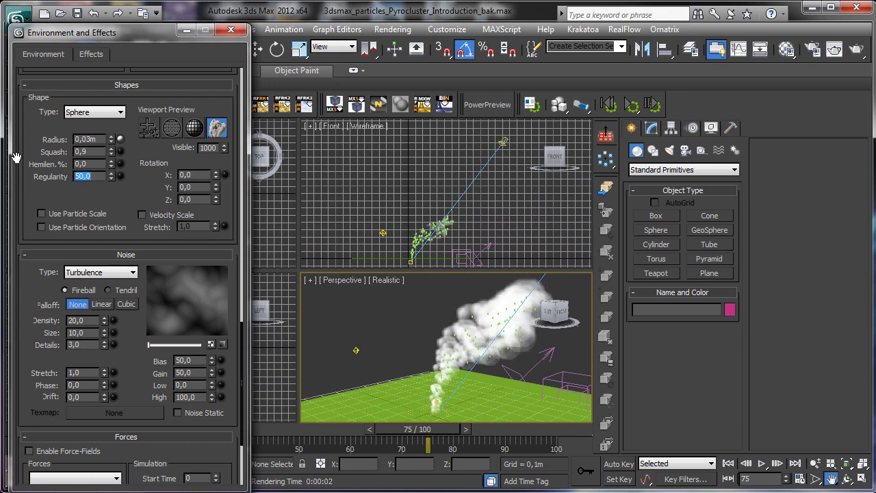
pyautogui.write('25')
pyautogui.press('Return')
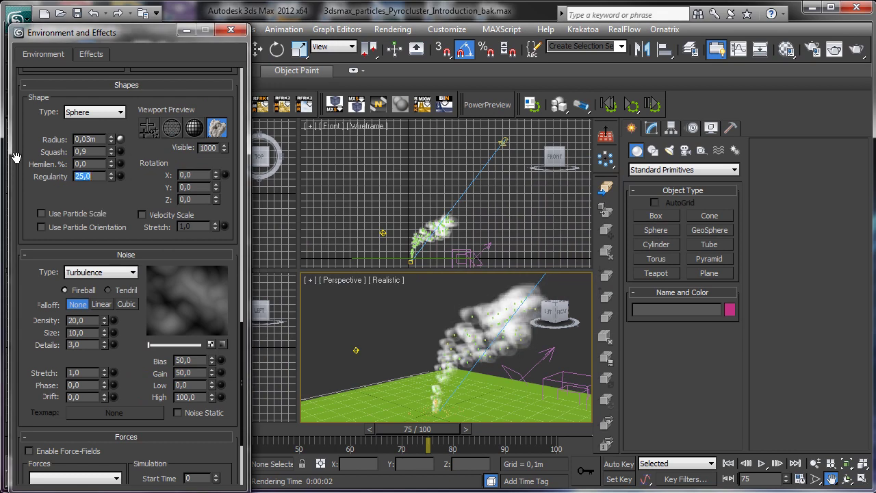
pyautogui.write('75')
pyautogui.press('Return')
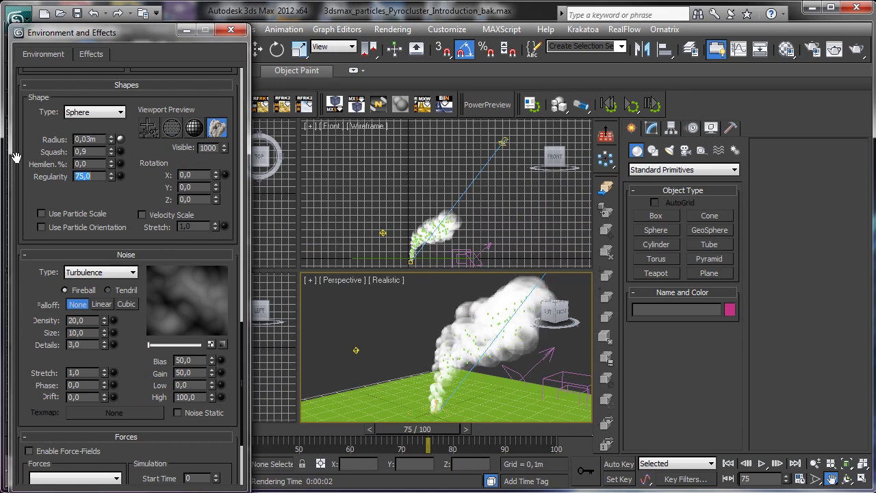
pyautogui.click(855, 51)
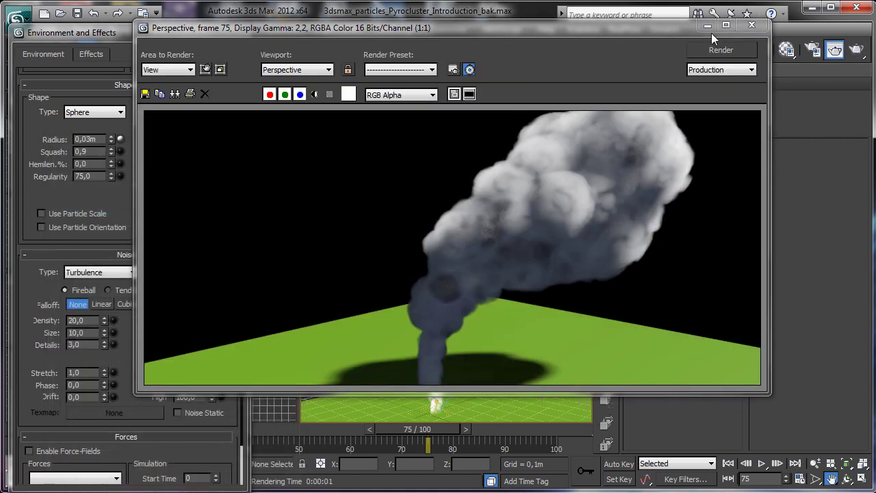
pyautogui.click(708, 26)
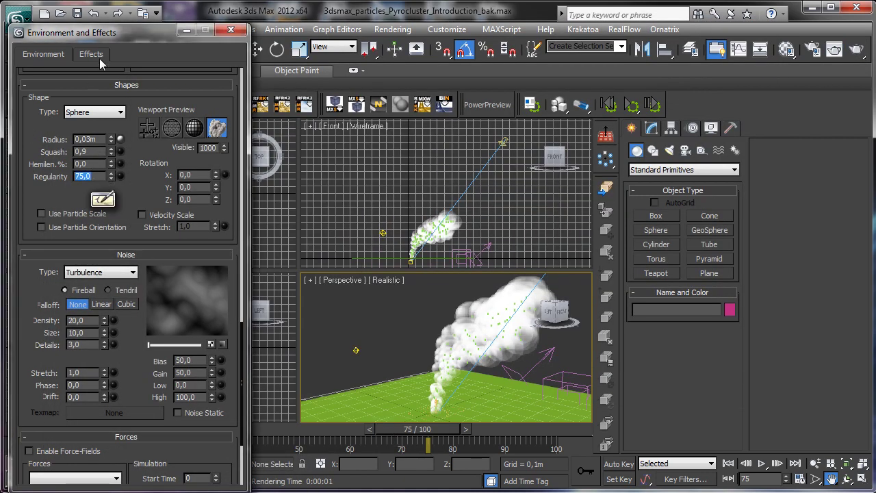
# Render at Regularity 50 for comparison, then settle on 40 and render again.
pyautogui.write('50')
pyautogui.press('Return')
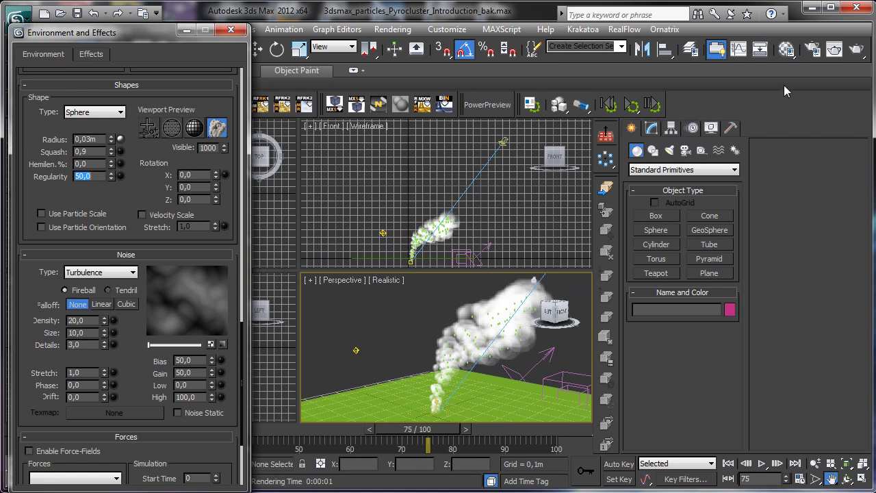
pyautogui.click(859, 49)
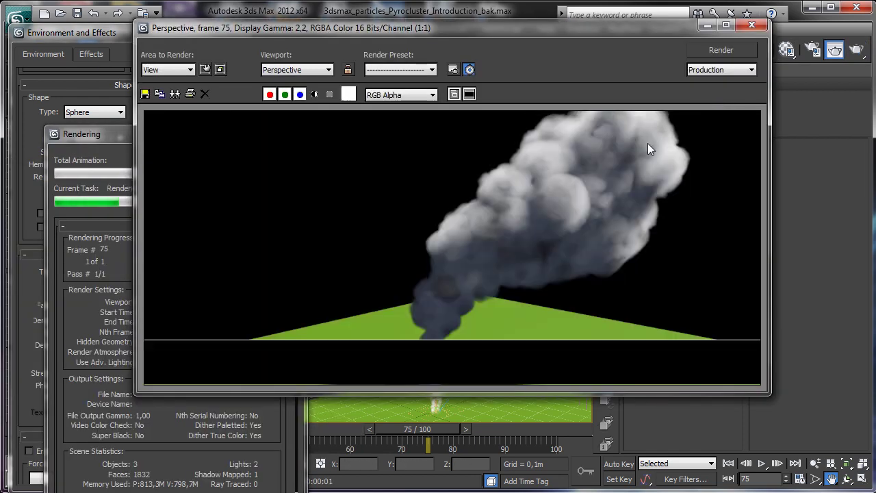
pyautogui.click(707, 27)
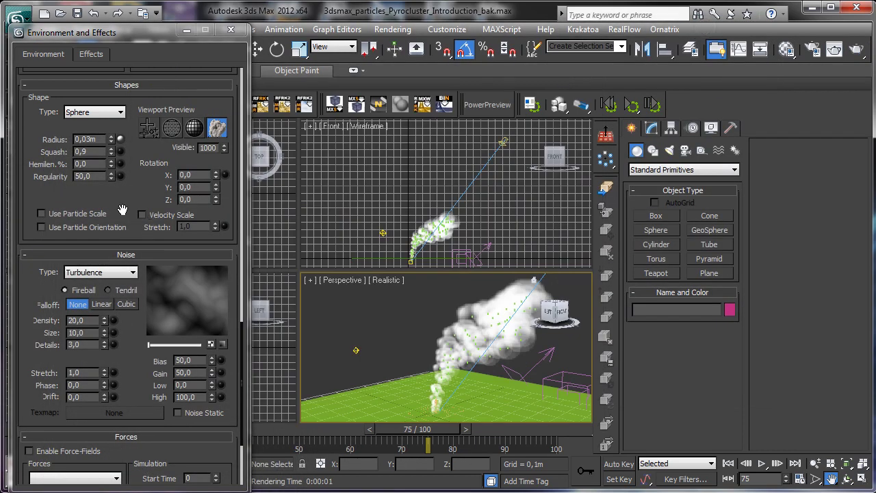
pyautogui.doubleClick(93, 175)
pyautogui.write('40')
pyautogui.press('Return')
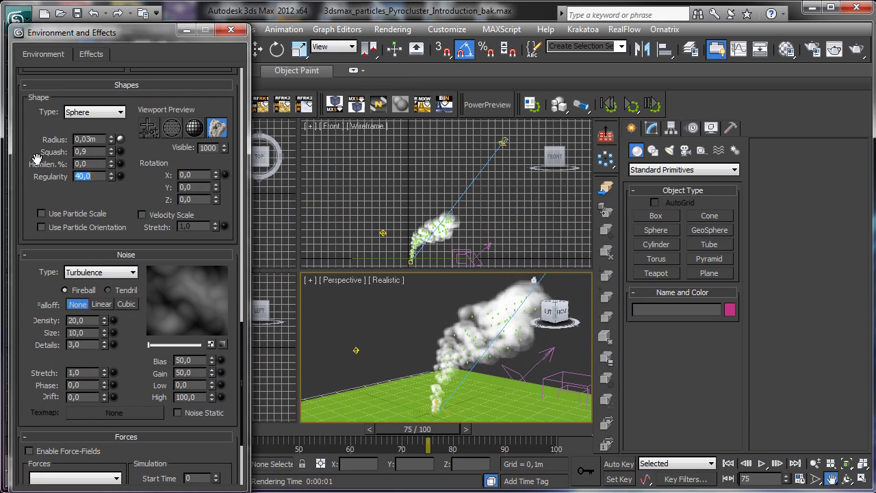
pyautogui.click(832, 46)
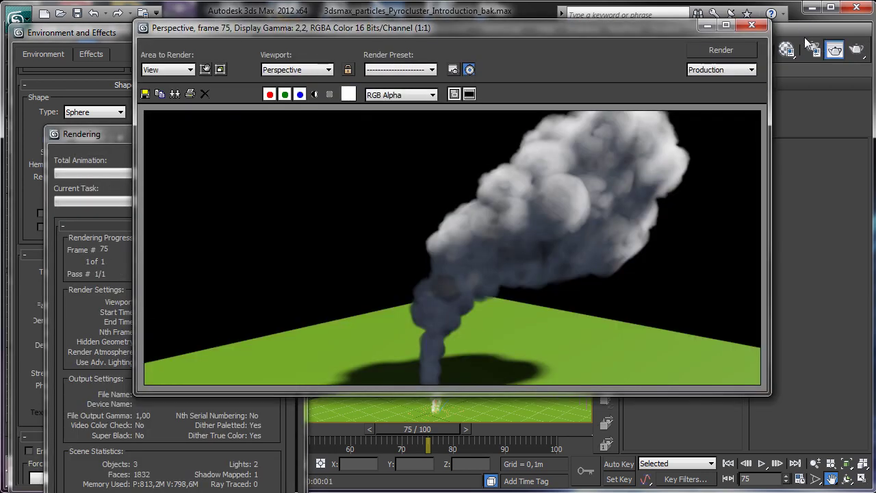
# Flatten the puffs to Squash 0.4 and reset puff Rotation X, Y and Z to 0.
pyautogui.click(707, 28)
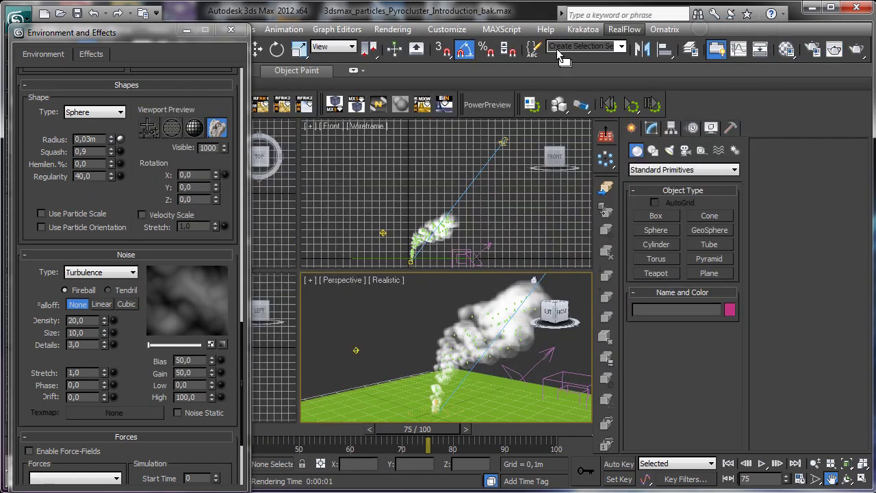
pyautogui.moveTo(112, 156)
pyautogui.mouseDown()
pyautogui.moveTo(104, 161)
pyautogui.moveTo(104, 150)
pyautogui.mouseUp()
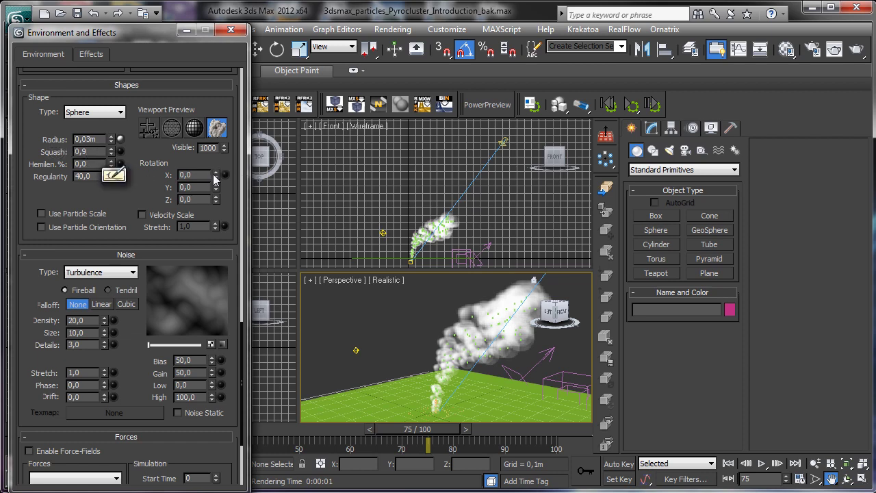
pyautogui.moveTo(113, 156); pyautogui.dragTo(112, 161)
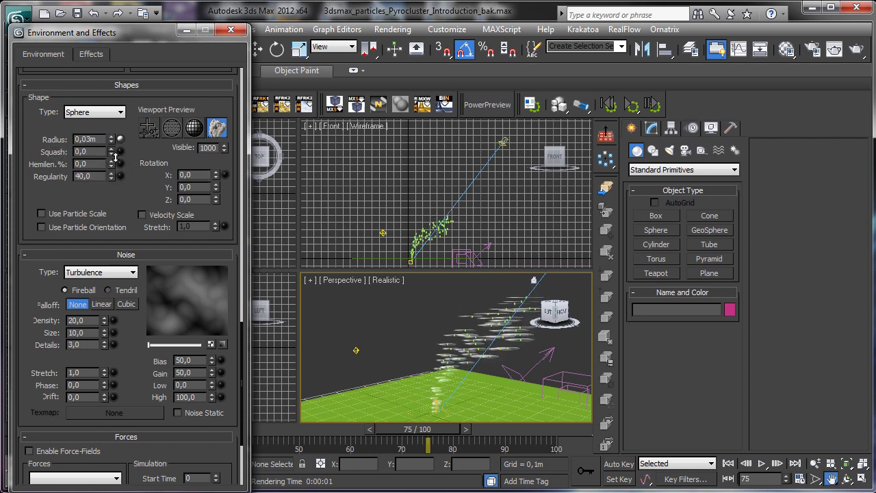
pyautogui.moveTo(216, 179)
pyautogui.mouseDown()
pyautogui.moveTo(217, 161)
pyautogui.moveTo(217, 174)
pyautogui.mouseUp()
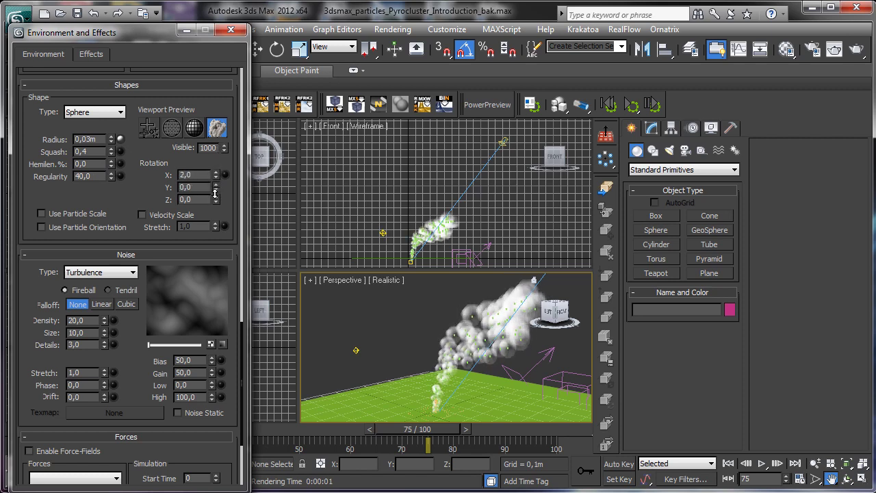
pyautogui.moveTo(217, 200); pyautogui.dragTo(213, 171)
pyautogui.doubleClick(200, 175)
pyautogui.write('0')
pyautogui.press('Tab')
pyautogui.write('0')
pyautogui.press('Tab')
pyautogui.write('0')
pyautogui.press('Return')
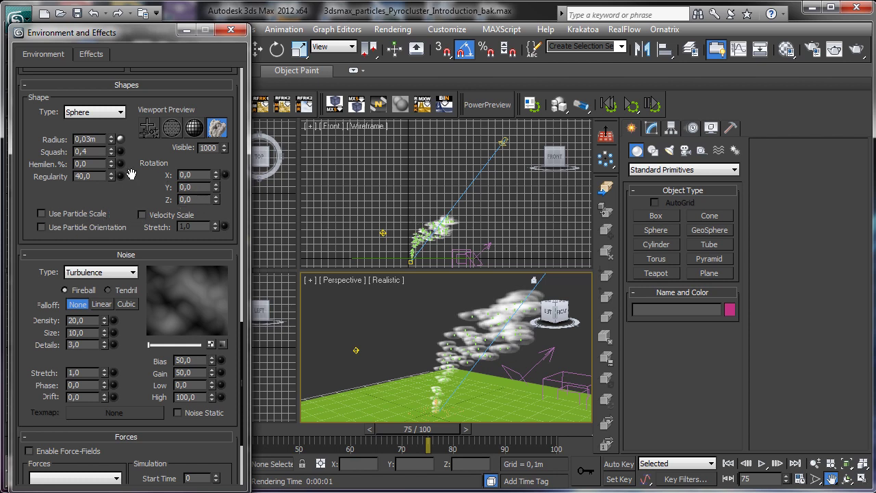
# Test velocity-stretched puffs with a higher Stretch in a render, then turn Velocity Scale off.
pyautogui.click(70, 230)
pyautogui.click(66, 229)
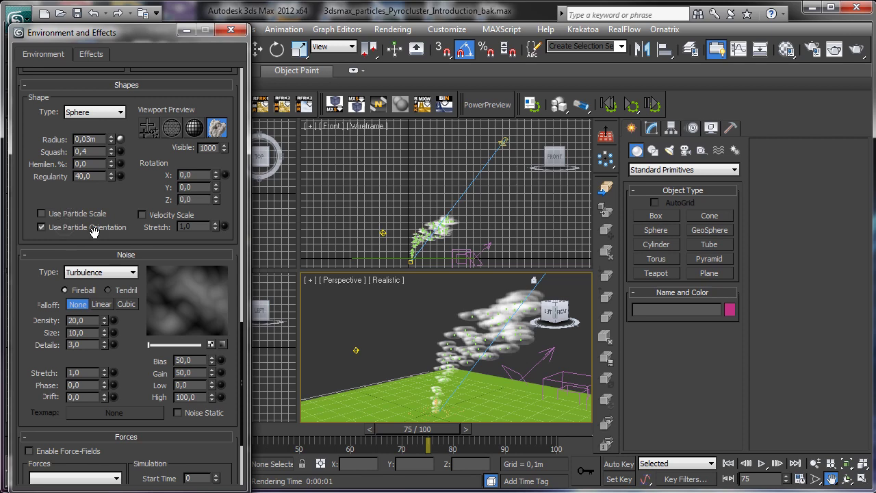
pyautogui.click(163, 221)
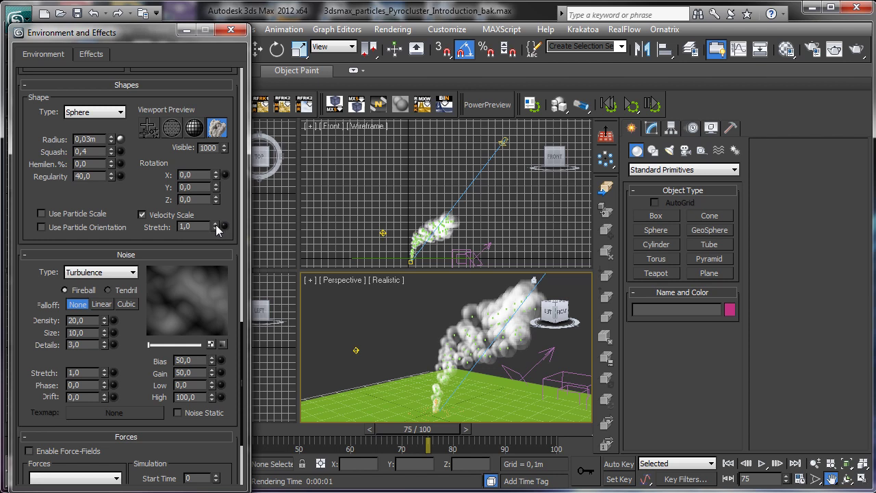
pyautogui.moveTo(218, 228); pyautogui.dragTo(232, 145)
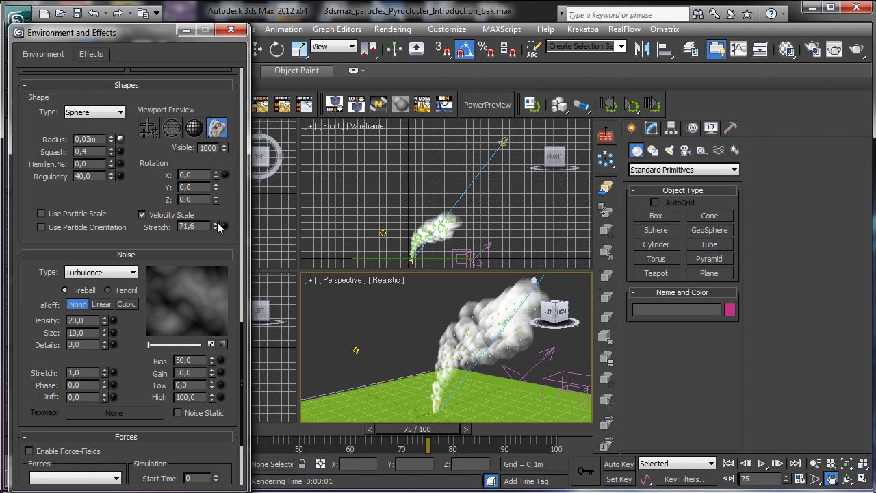
pyautogui.moveTo(221, 229); pyautogui.dragTo(263, 121)
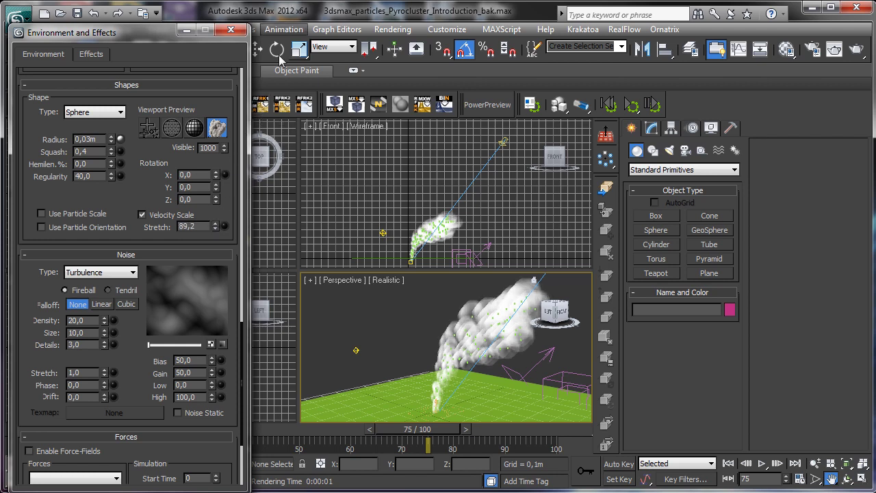
pyautogui.click(856, 49)
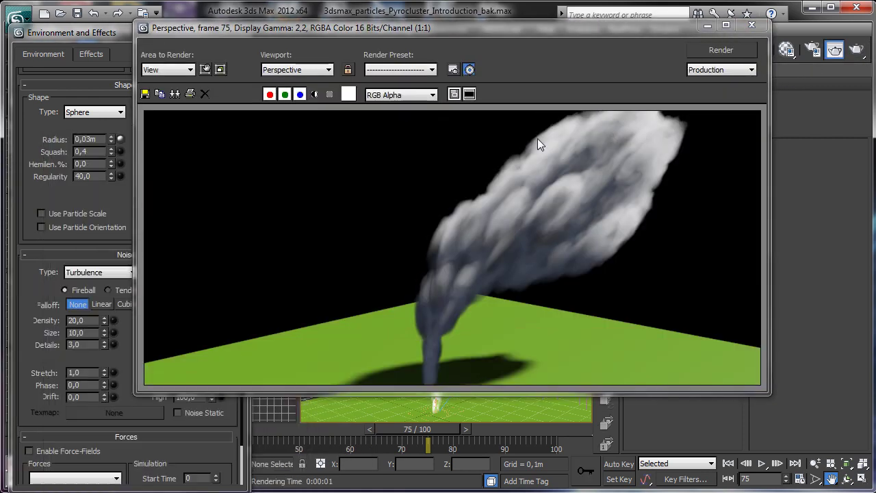
pyautogui.click(706, 28)
pyautogui.click(160, 215)
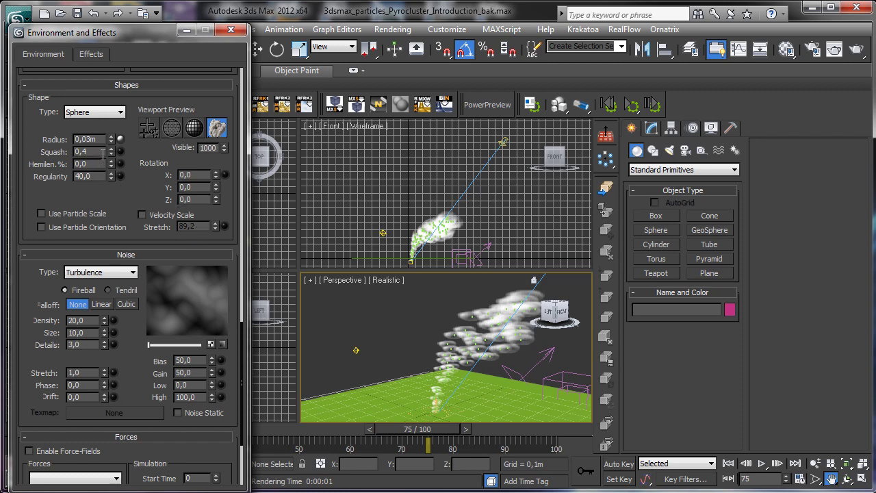
# Restore puff Squash to 1.0 and drag Regularity down to 29, then scroll to Noise.
pyautogui.moveTo(113, 157); pyautogui.dragTo(114, 188)
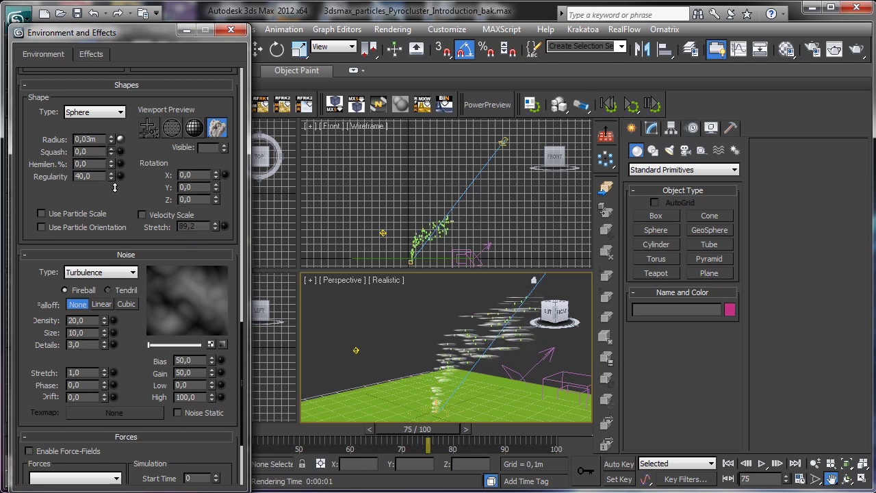
pyautogui.doubleClick(93, 152)
pyautogui.write('1')
pyautogui.press('Return')
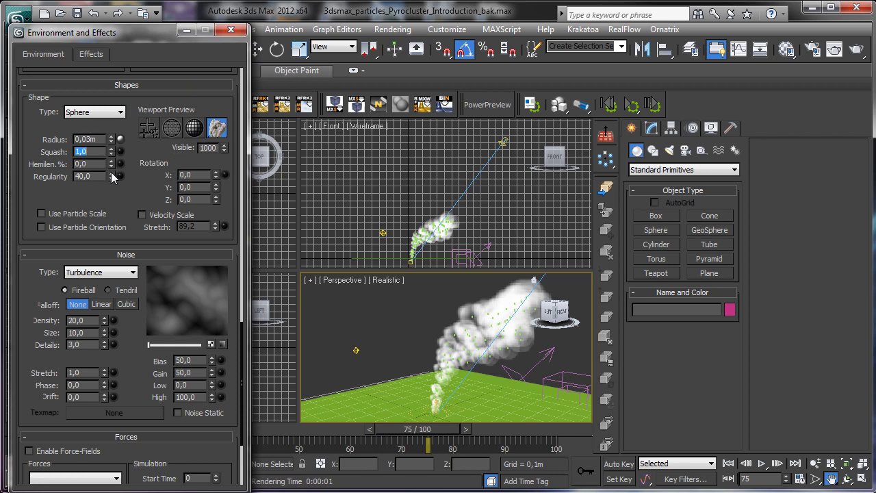
pyautogui.moveTo(112, 177); pyautogui.dragTo(111, 177)
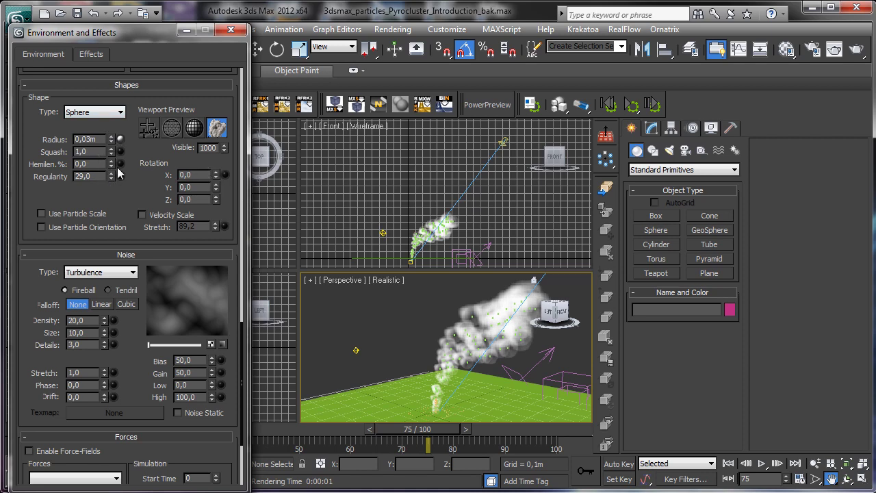
pyautogui.scroll(-5, 122, 185)
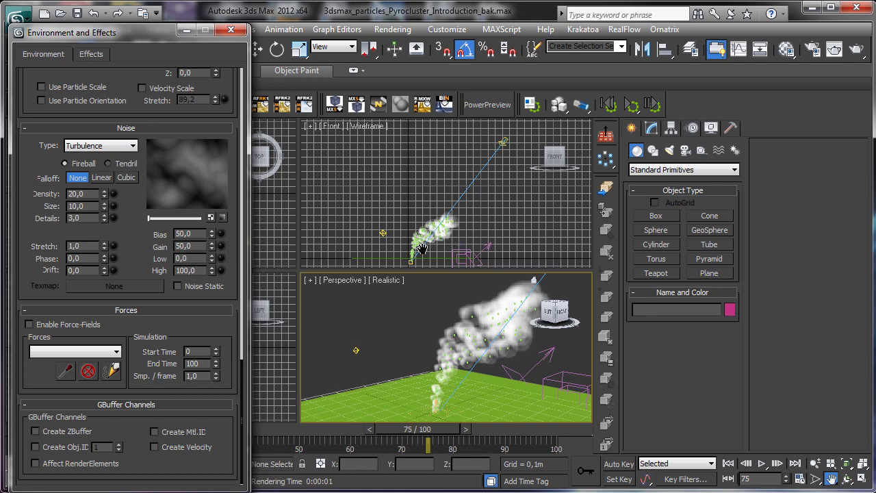
# Maximize the Perspective view, switch noise to Regular, adjust Size, and test-render.
pyautogui.click(863, 480)
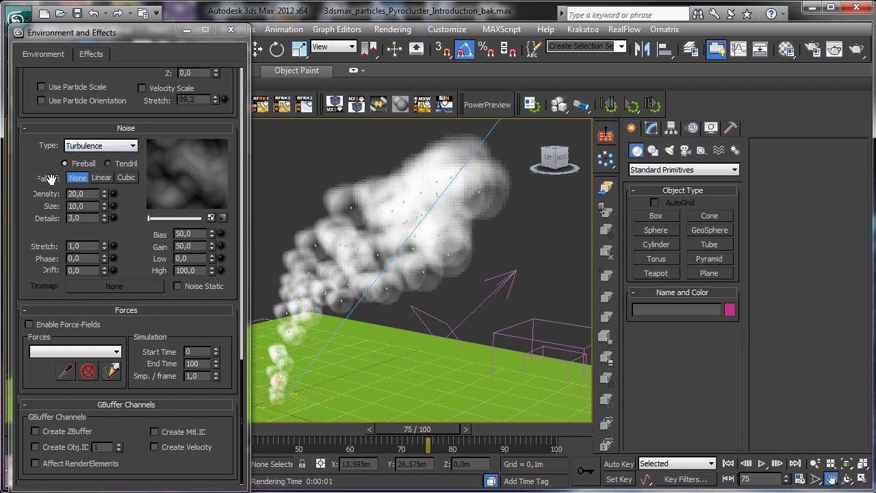
pyautogui.click(112, 146)
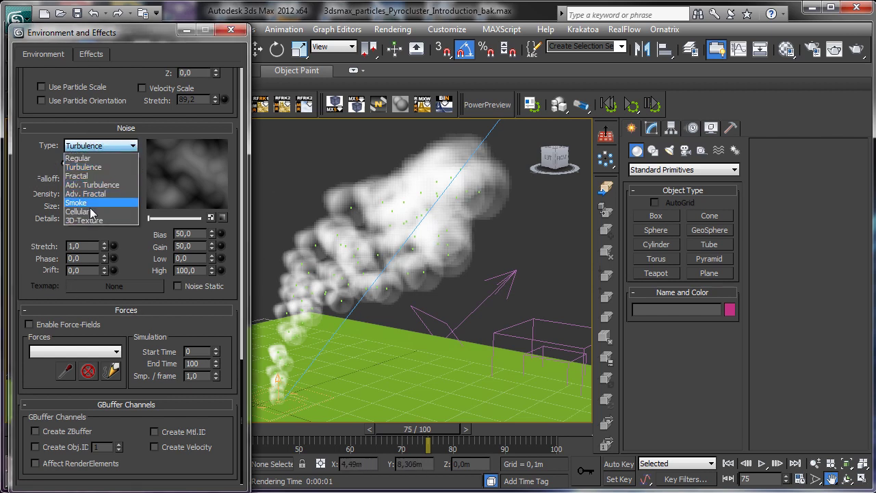
pyautogui.click(88, 158)
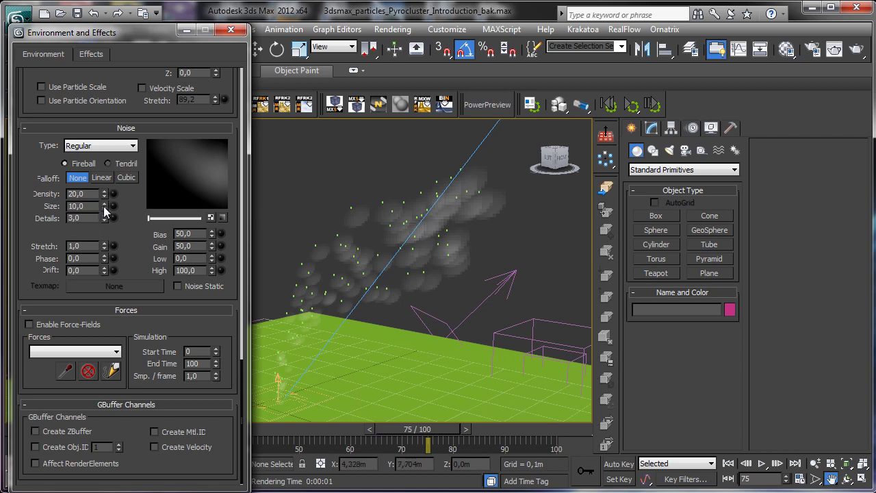
pyautogui.moveTo(103, 206); pyautogui.dragTo(400, 204)
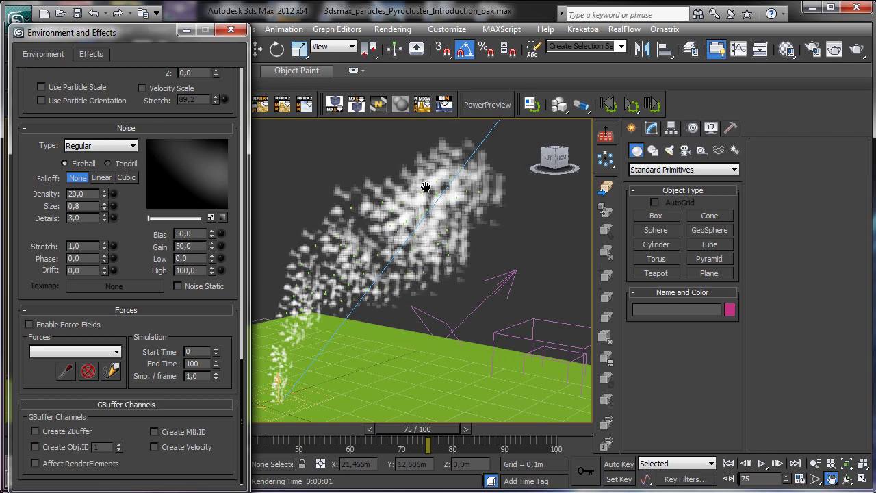
pyautogui.click(854, 50)
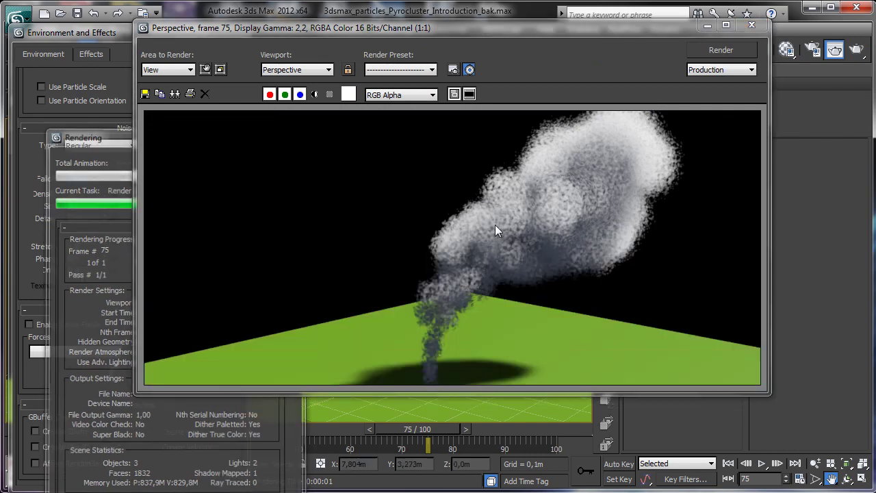
pyautogui.click(708, 25)
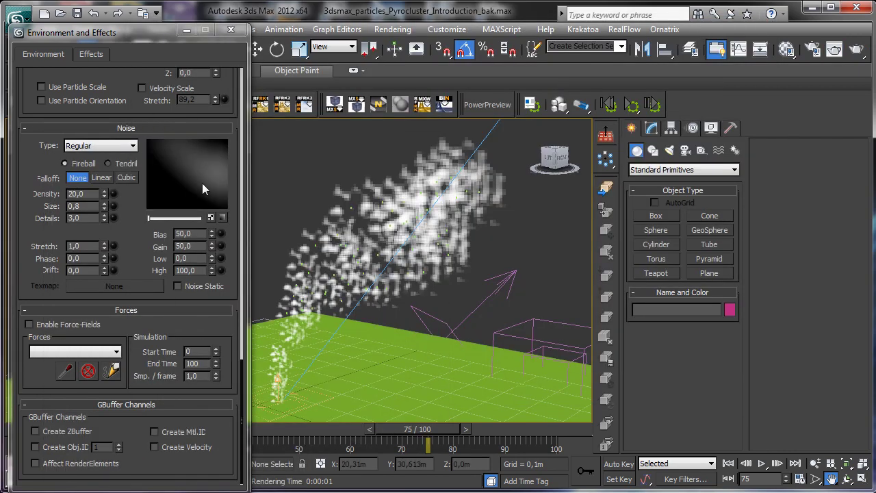
# Set the noise Size to 5 and render to check the larger noise.
pyautogui.doubleClick(76, 206)
pyautogui.write('5')
pyautogui.press('Return')
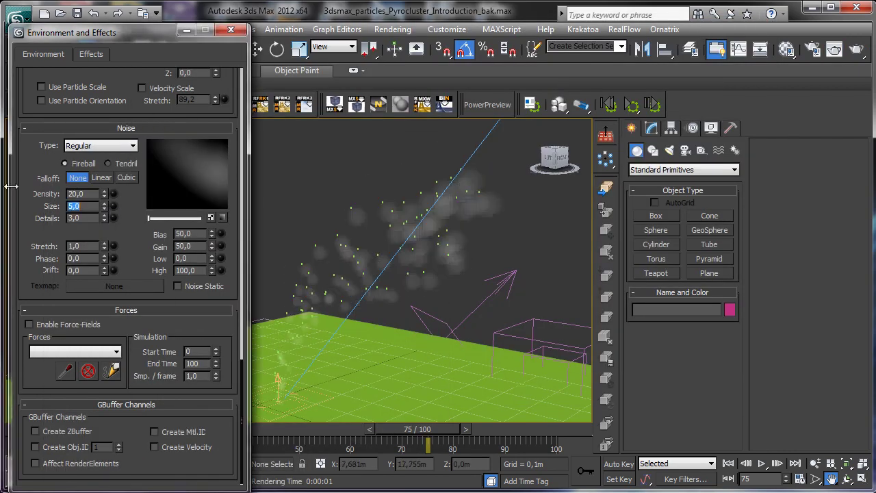
pyautogui.click(854, 50)
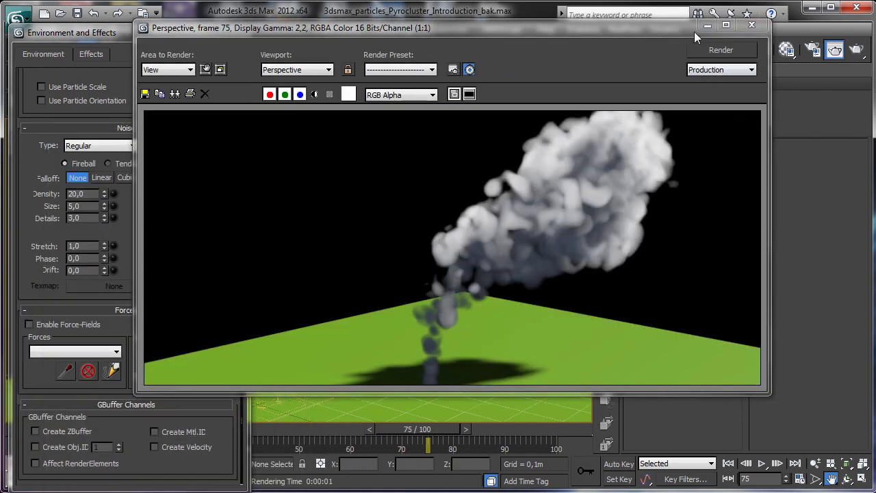
pyautogui.click(705, 28)
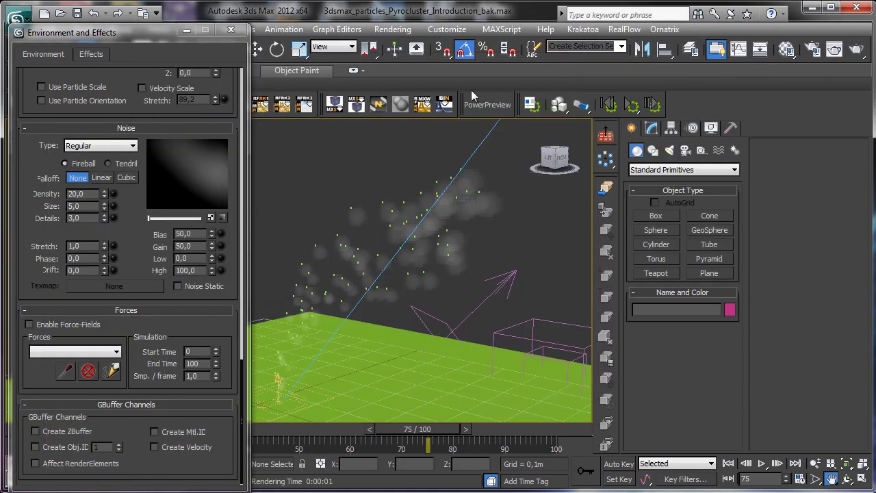
# Render the smoke with Turbulence noise, then switch to Fractal and render again.
pyautogui.click(110, 147)
pyautogui.click(102, 167)
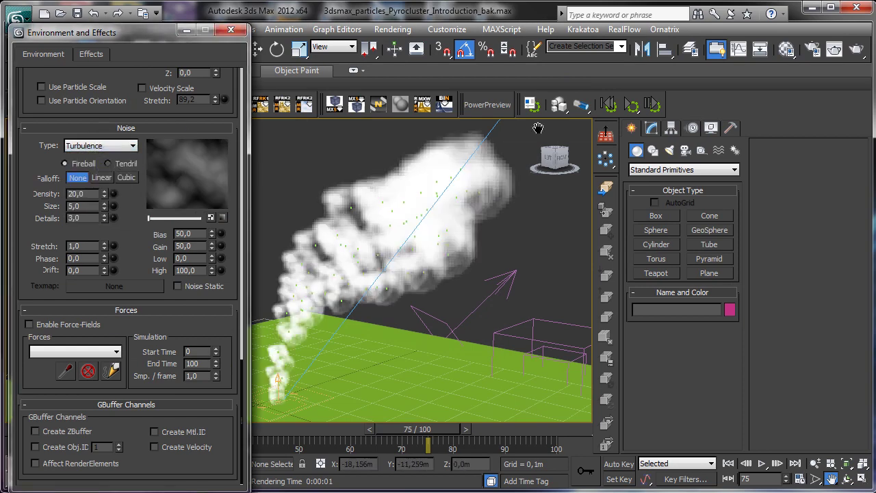
pyautogui.click(856, 49)
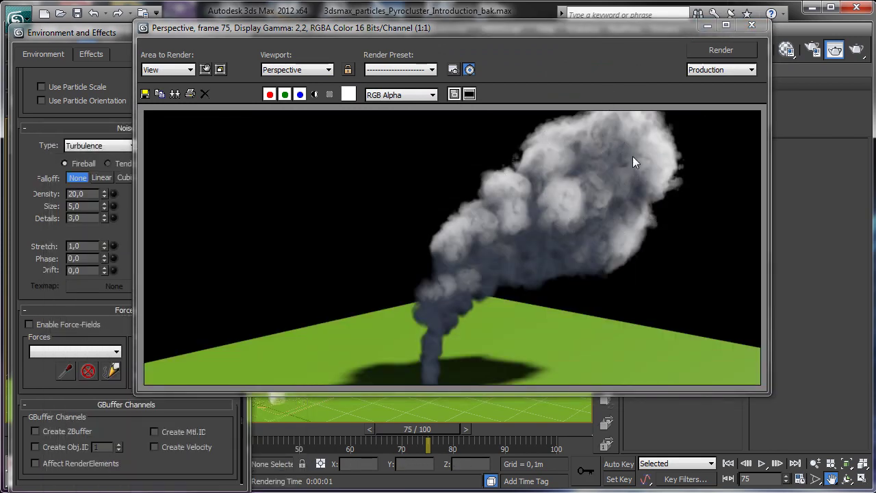
pyautogui.click(708, 26)
pyautogui.click(119, 149)
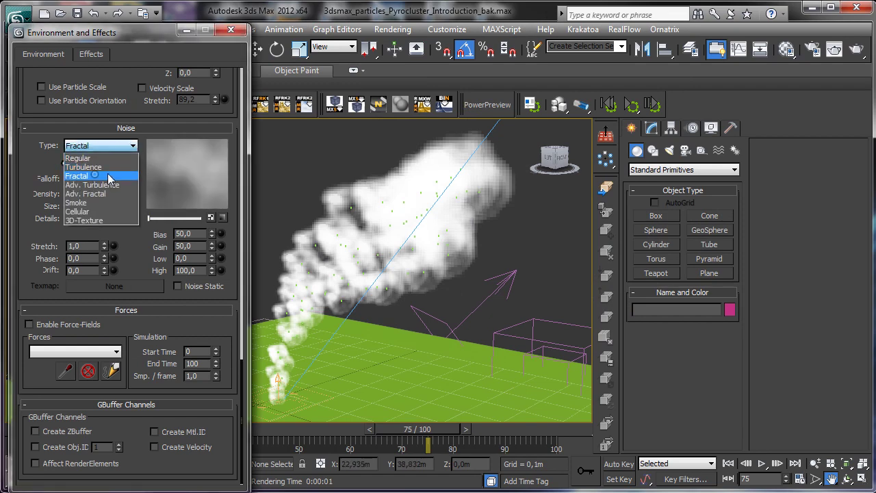
pyautogui.click(86, 165)
pyautogui.click(834, 50)
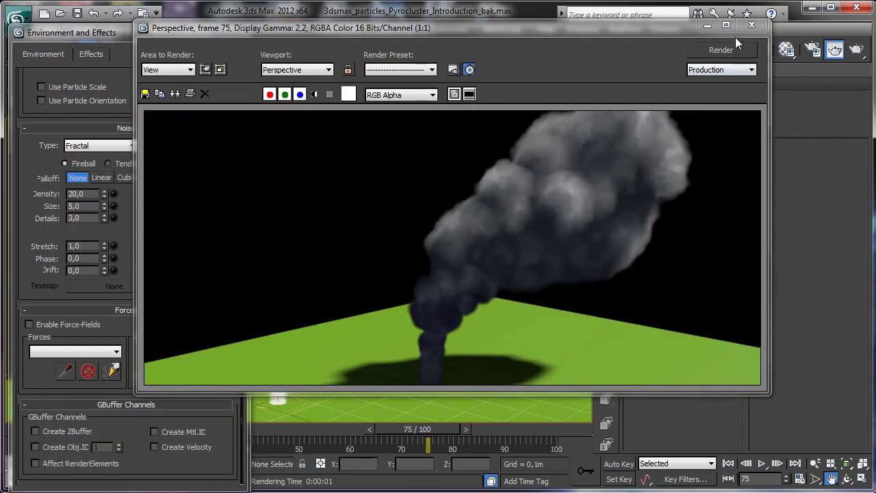
pyautogui.click(707, 28)
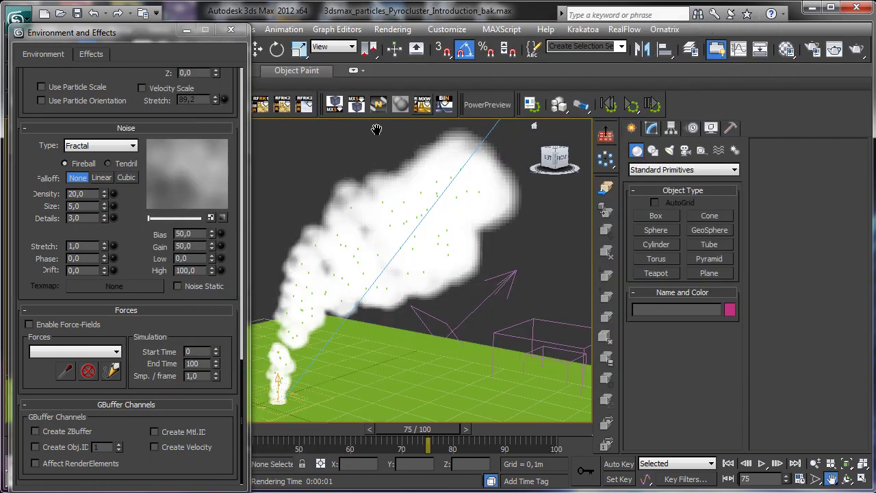
# Lower the Shapes Regularity to 9 and test-render the smoke.
pyautogui.scroll(5, 120, 226)
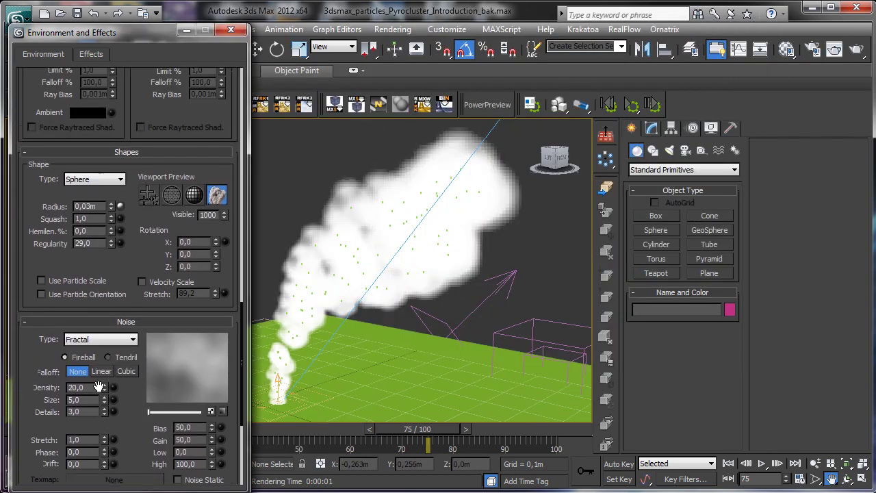
pyautogui.scroll(1, 122, 253)
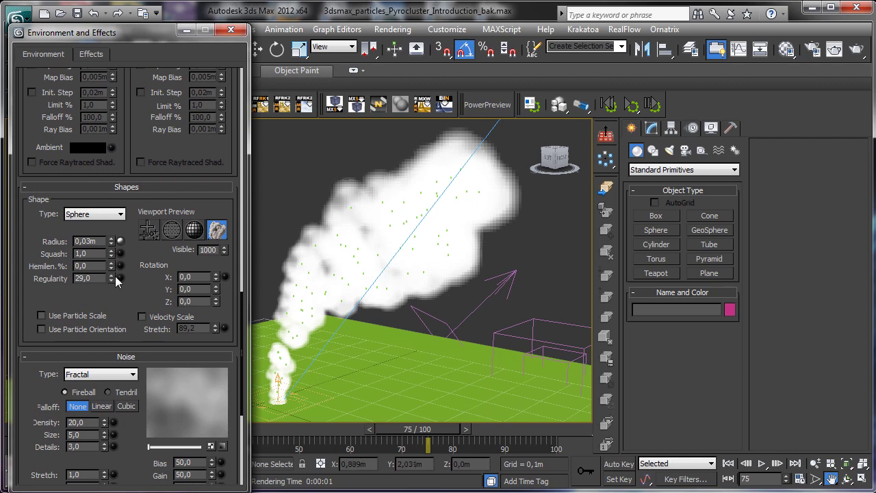
pyautogui.moveTo(112, 279); pyautogui.dragTo(115, 293)
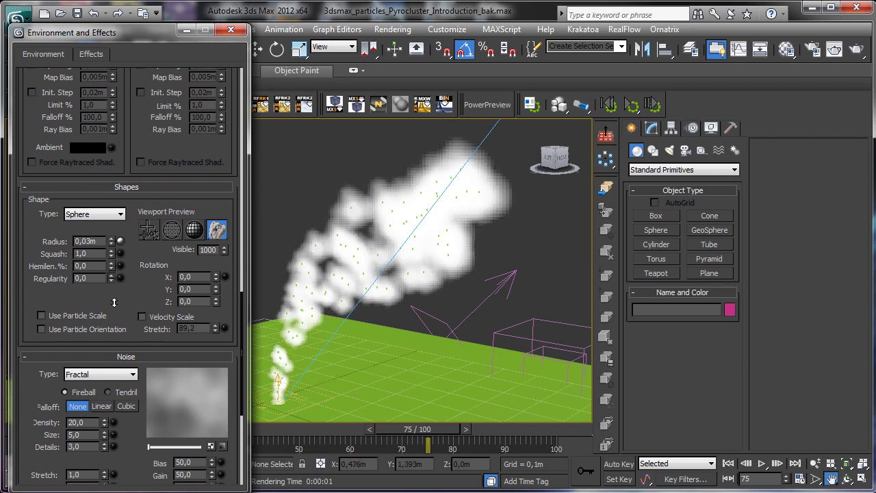
pyautogui.click(856, 49)
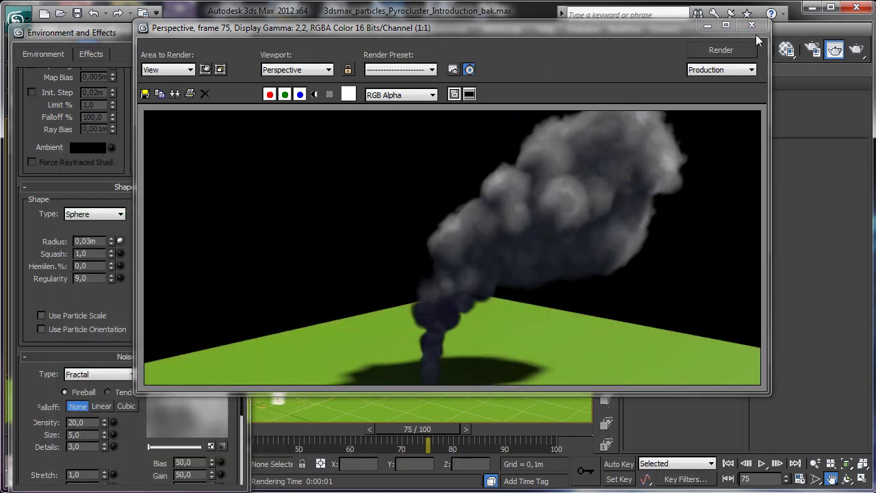
pyautogui.click(715, 26)
# Set the noise Size to 3 and render to check the finer detail.
pyautogui.scroll(-4, 124, 297)
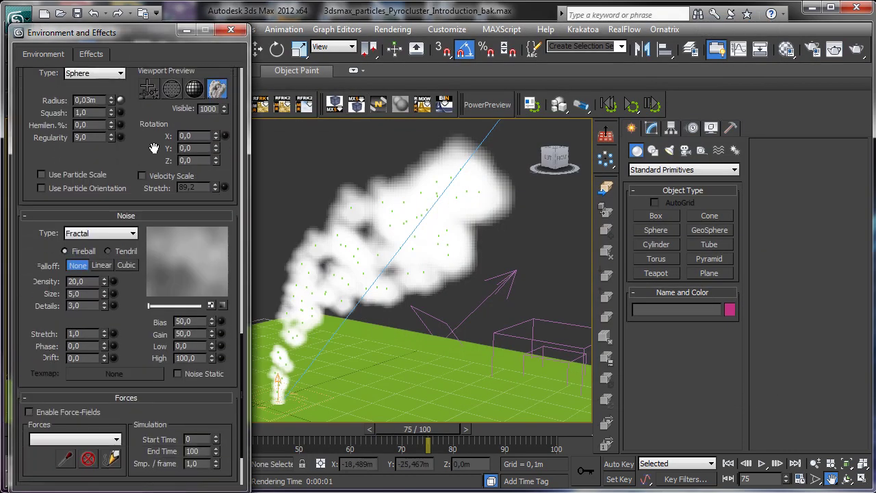
pyautogui.doubleClick(87, 293)
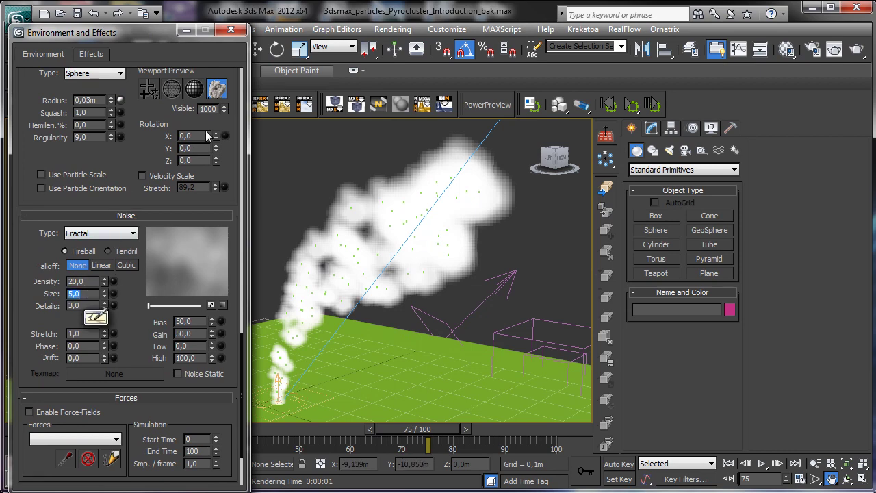
pyautogui.write('3')
pyautogui.press('Return')
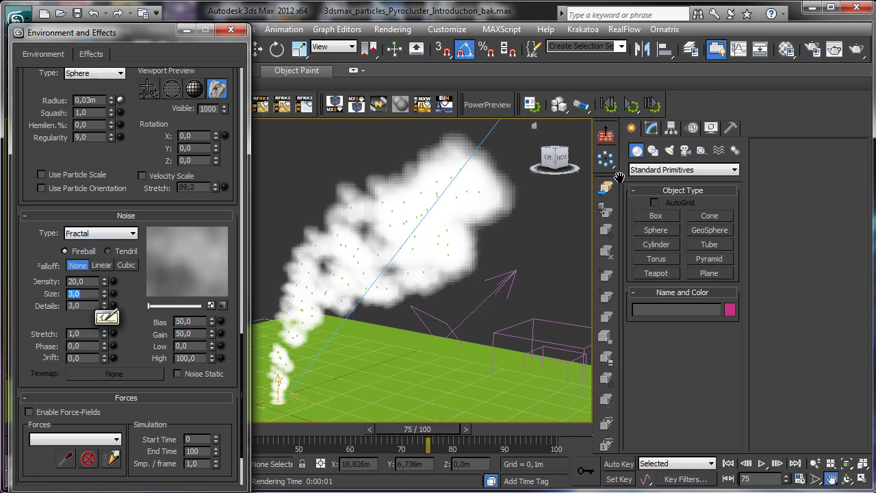
pyautogui.click(856, 48)
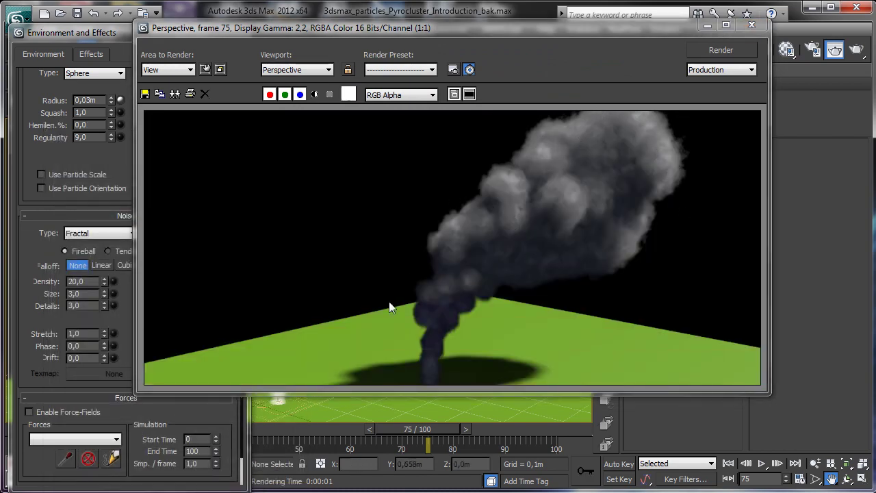
pyautogui.click(709, 26)
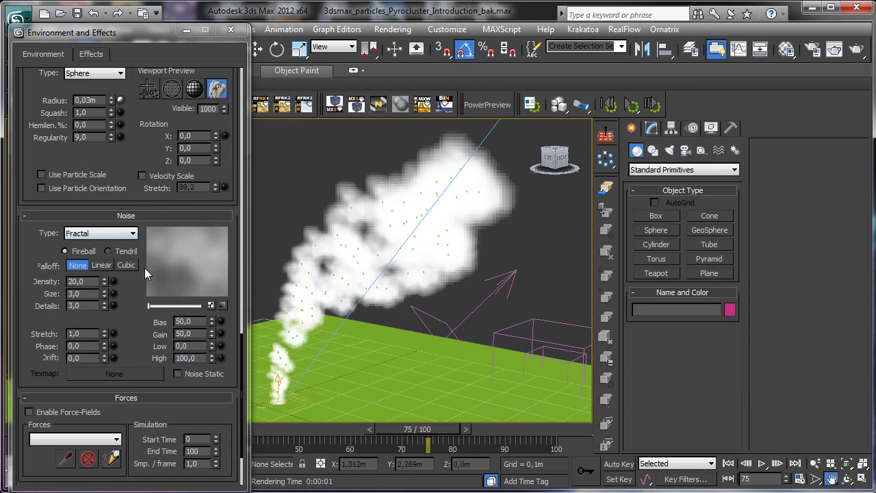
# Drive noise Size by Emitter Distance with curve keys 1 and 8, then render.
pyautogui.click(113, 294)
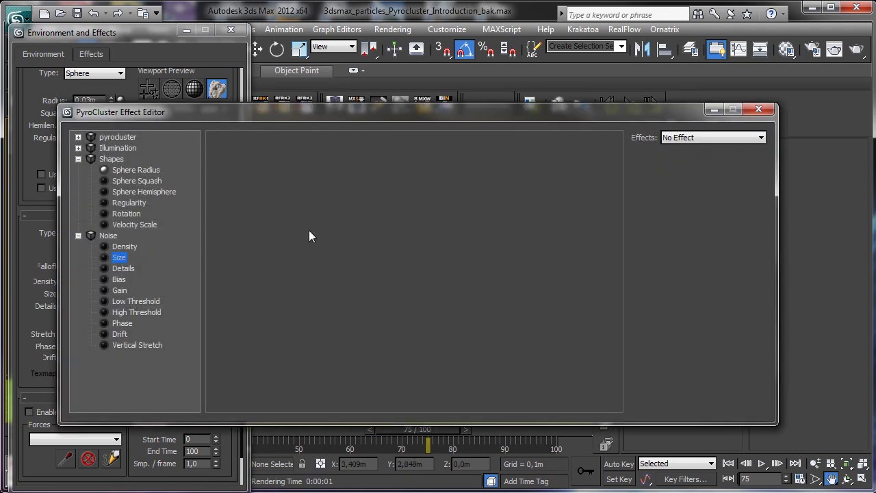
pyautogui.click(725, 138)
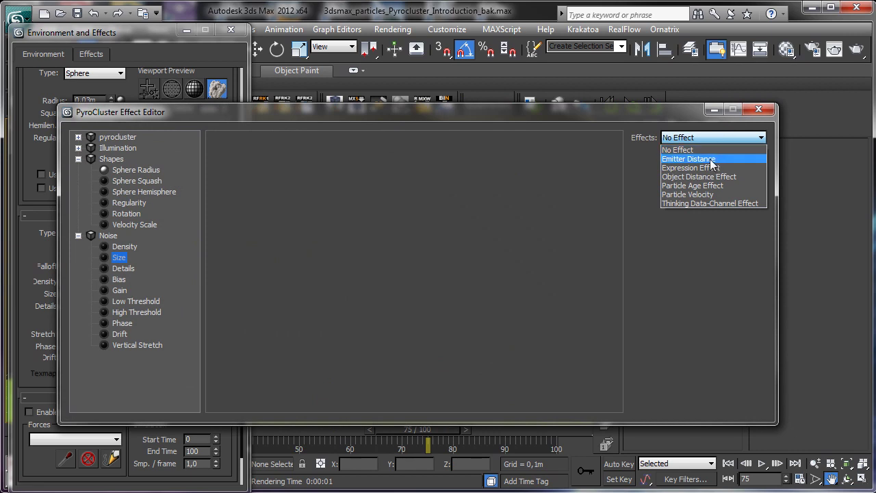
pyautogui.click(710, 161)
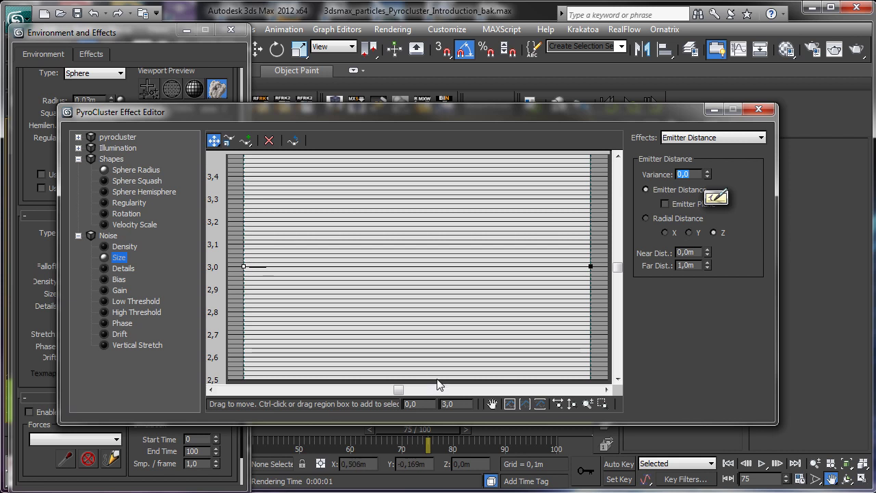
pyautogui.click(453, 403)
pyautogui.press('BackSpace')
pyautogui.press('BackSpace')
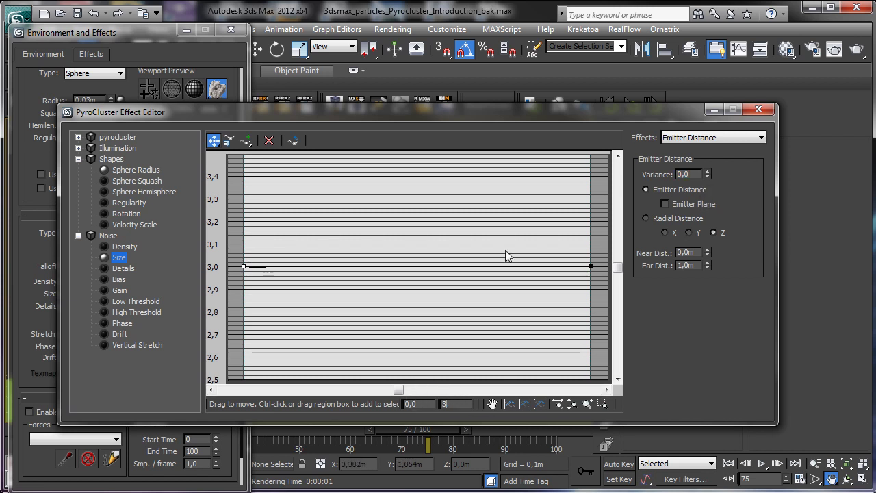
pyautogui.write('1')
pyautogui.press('Return')
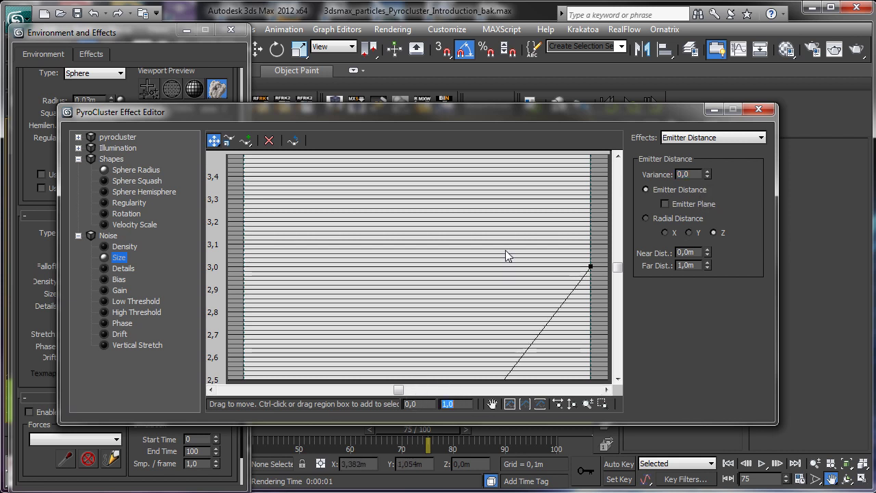
pyautogui.click(590, 266)
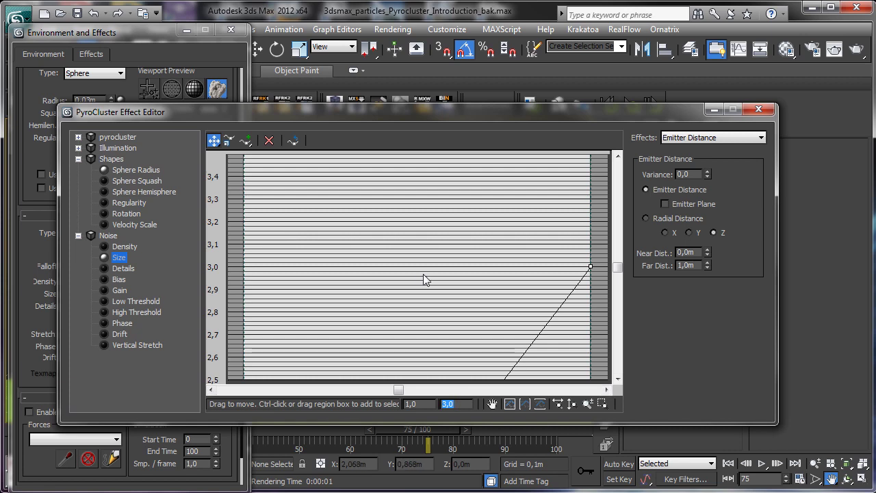
pyautogui.write('8')
pyautogui.press('Return')
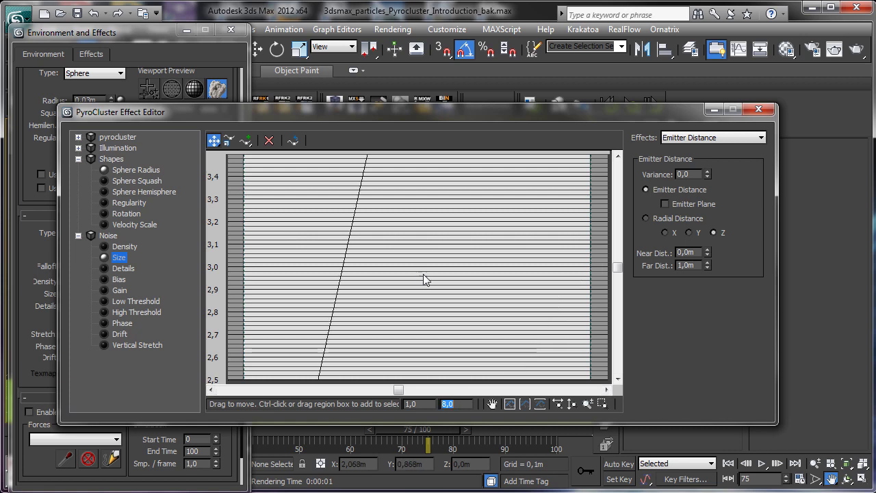
pyautogui.click(758, 109)
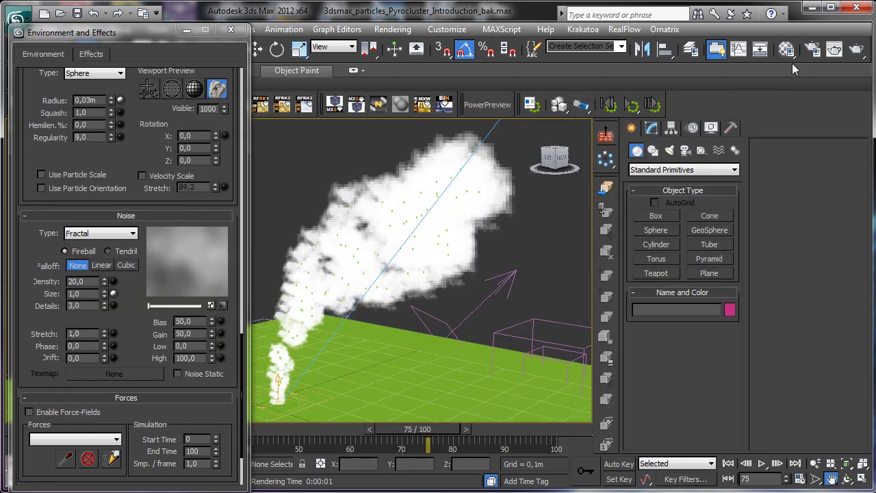
pyautogui.click(834, 49)
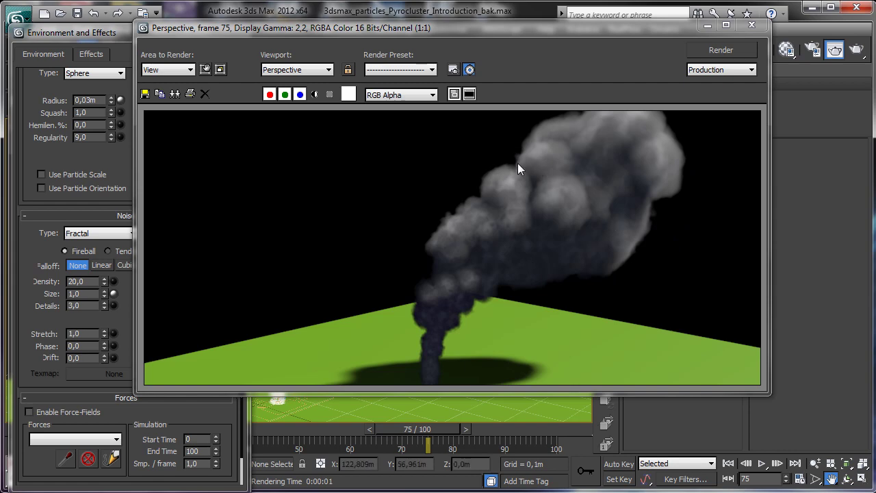
# Test-render a lowered noise Density, then raise Density to 58 and render again.
pyautogui.click(708, 27)
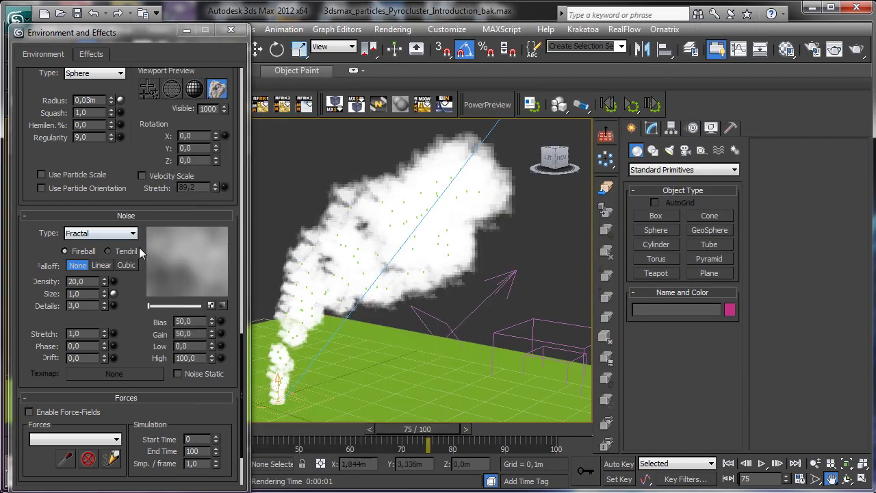
pyautogui.moveTo(106, 283); pyautogui.dragTo(105, 409)
pyautogui.click(856, 48)
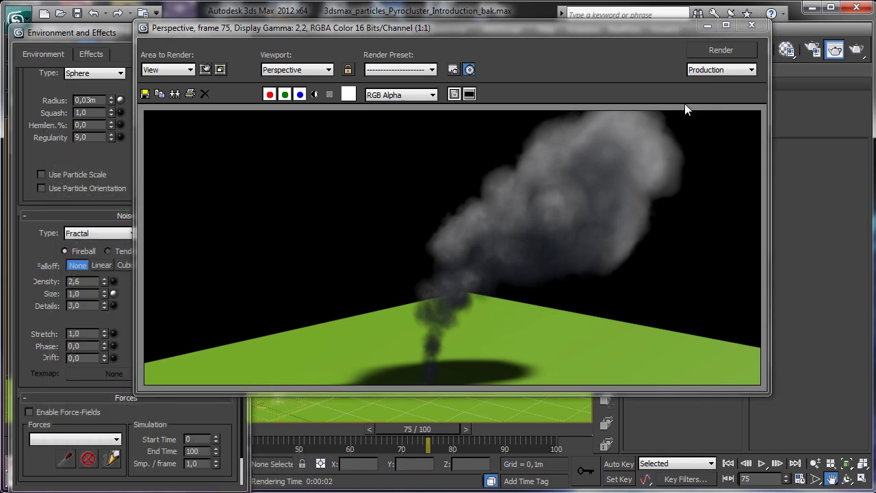
pyautogui.click(707, 25)
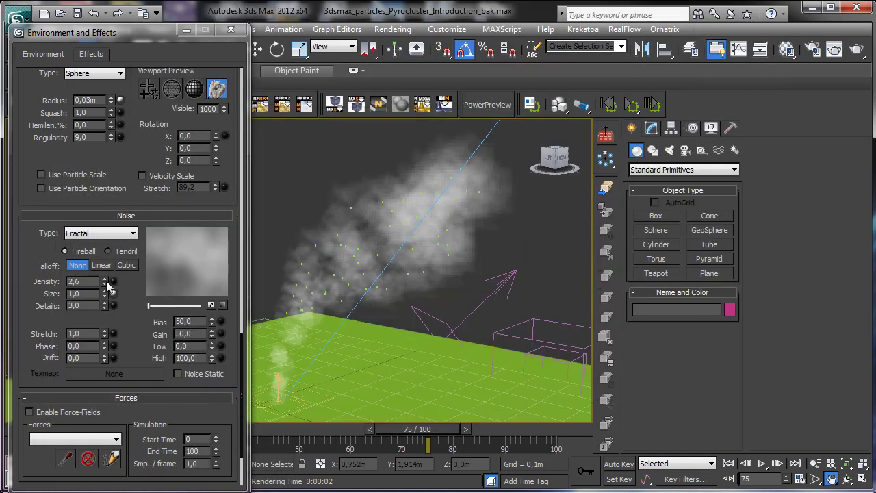
pyautogui.moveTo(104, 283); pyautogui.dragTo(105, 277)
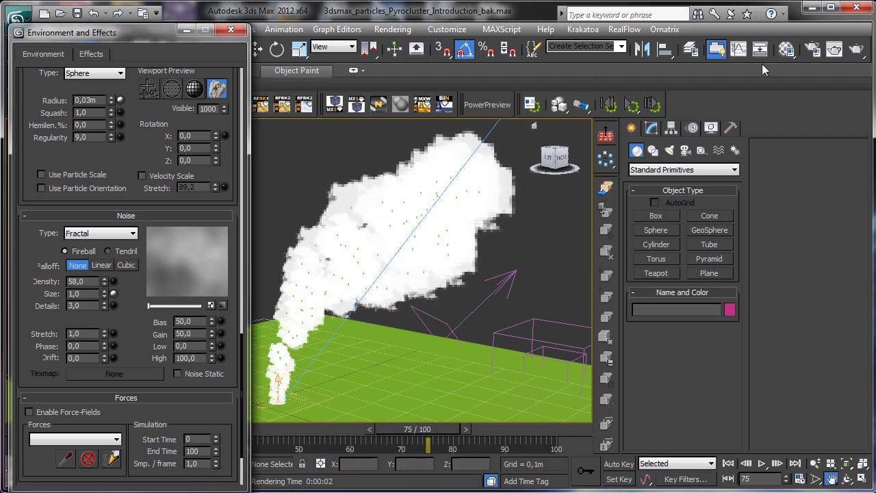
pyautogui.click(856, 48)
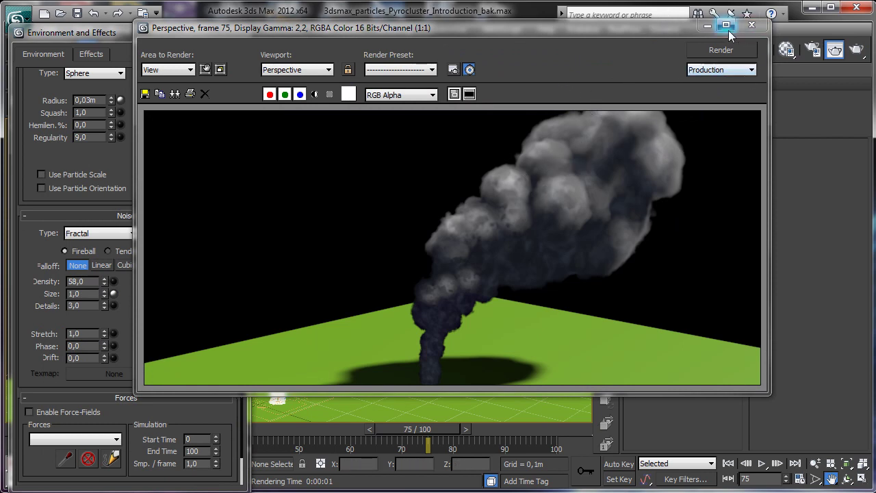
pyautogui.click(708, 26)
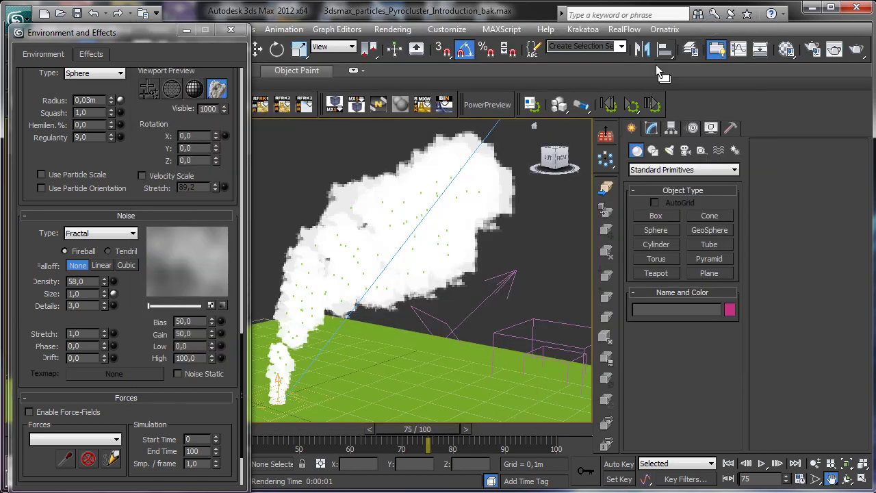
# Drive noise Density by Emitter Distance with the curve's start key at 60.
pyautogui.click(115, 282)
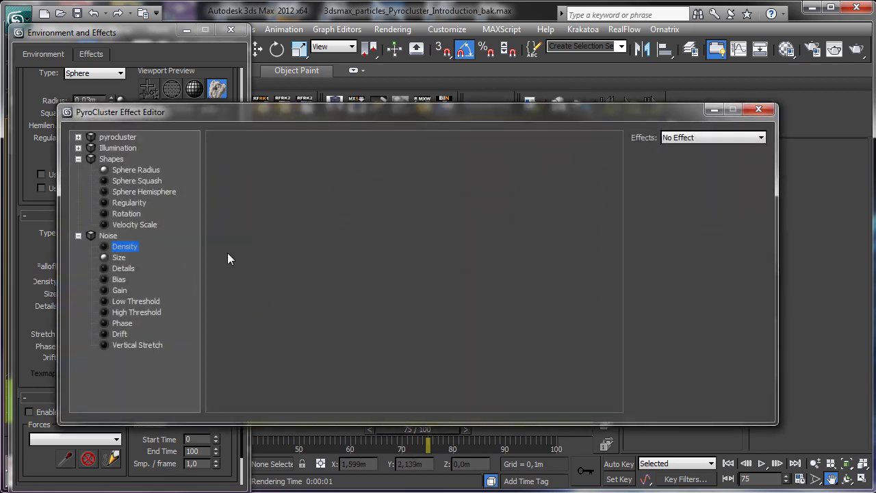
pyautogui.click(721, 137)
pyautogui.click(720, 136)
pyautogui.click(721, 137)
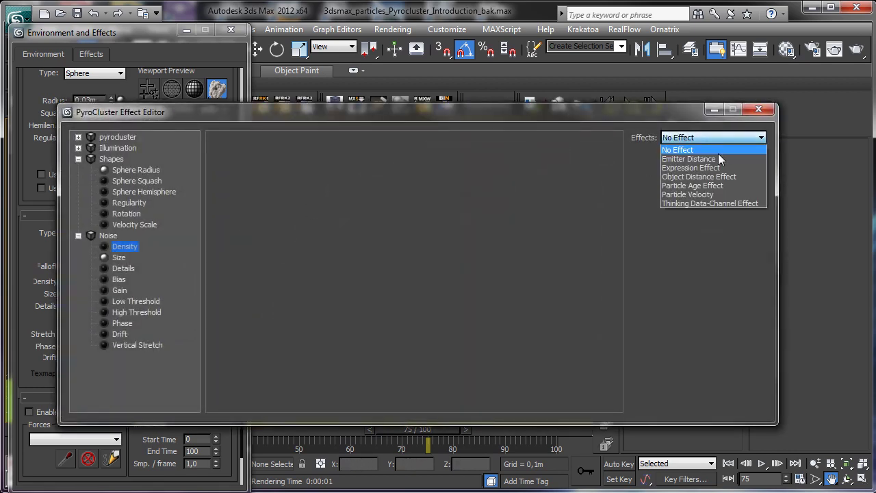
pyautogui.click(712, 159)
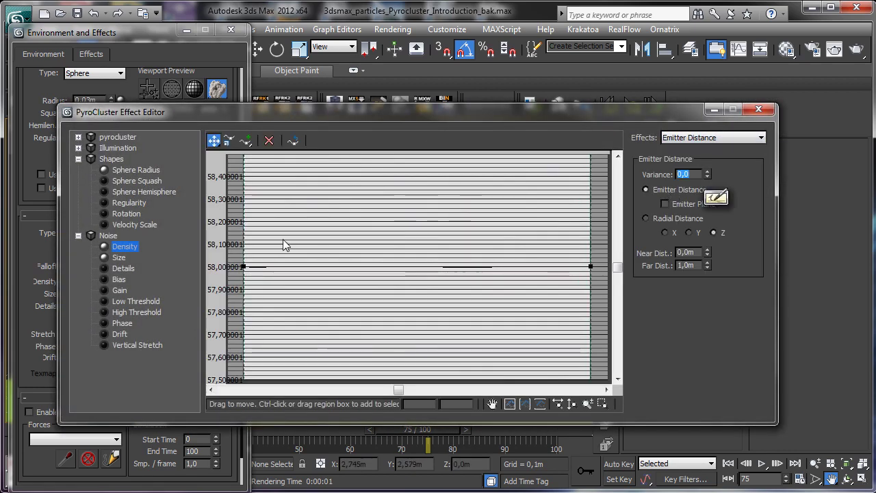
pyautogui.click(476, 280)
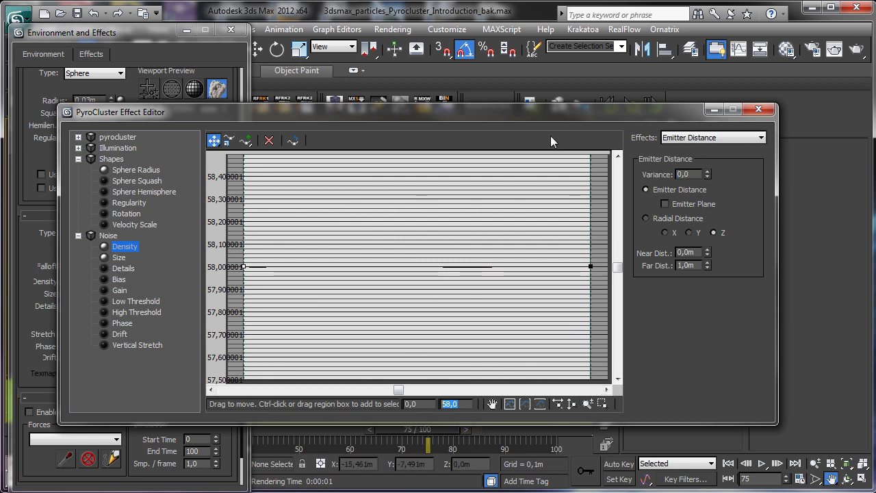
pyautogui.write('60')
pyautogui.press('Return')
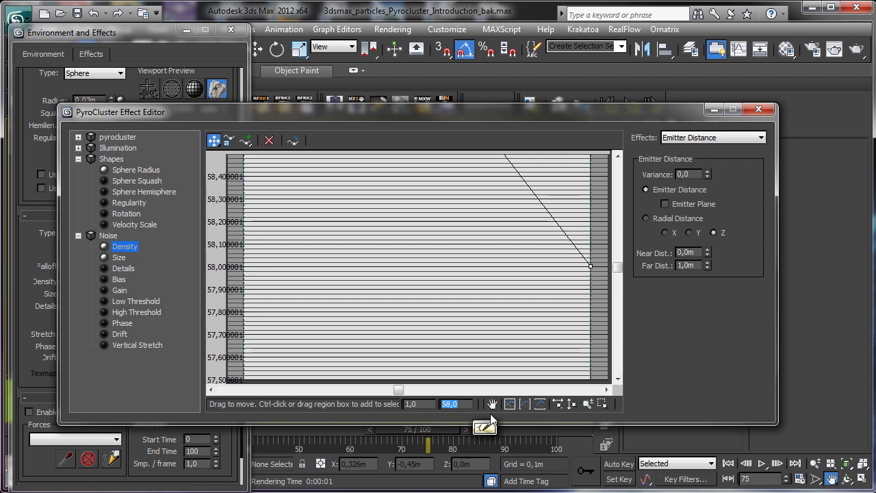
pyautogui.click(371, 375)
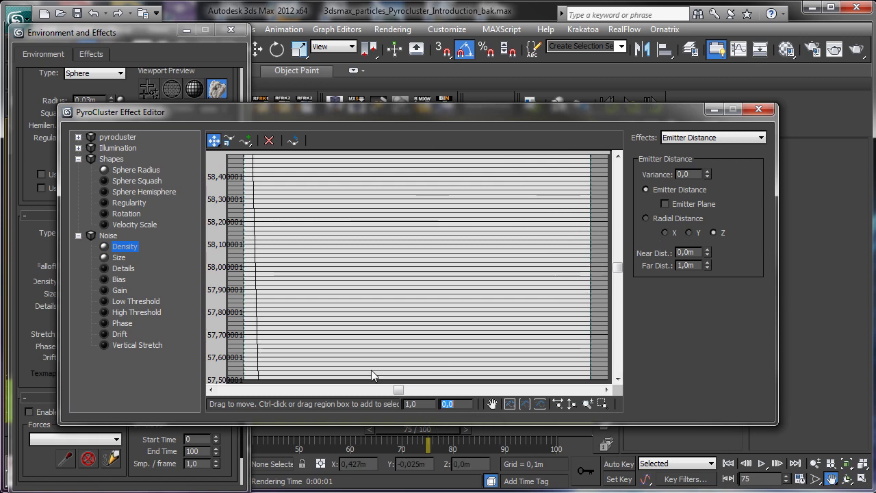
pyautogui.click(759, 110)
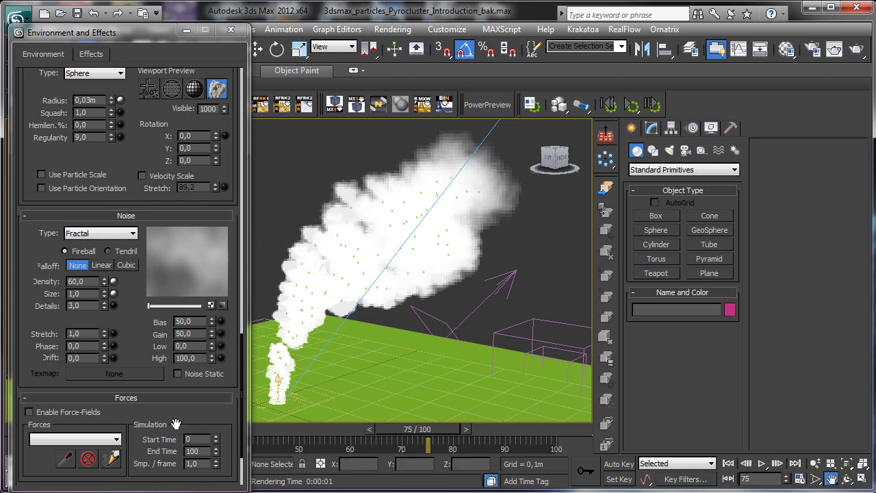
# Advance the animation to frame 78 and render the smoke there.
pyautogui.moveTo(409, 429); pyautogui.dragTo(419, 389)
pyautogui.hotkey('ctrl', 'p')
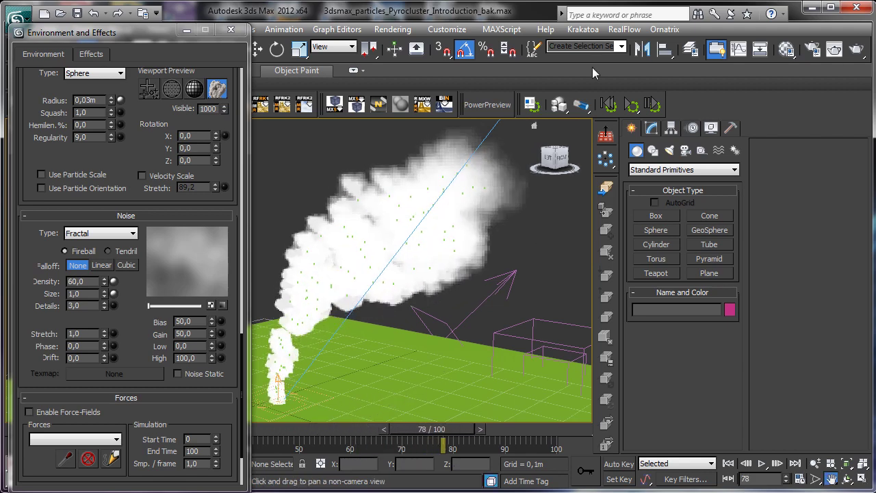
pyautogui.click(857, 49)
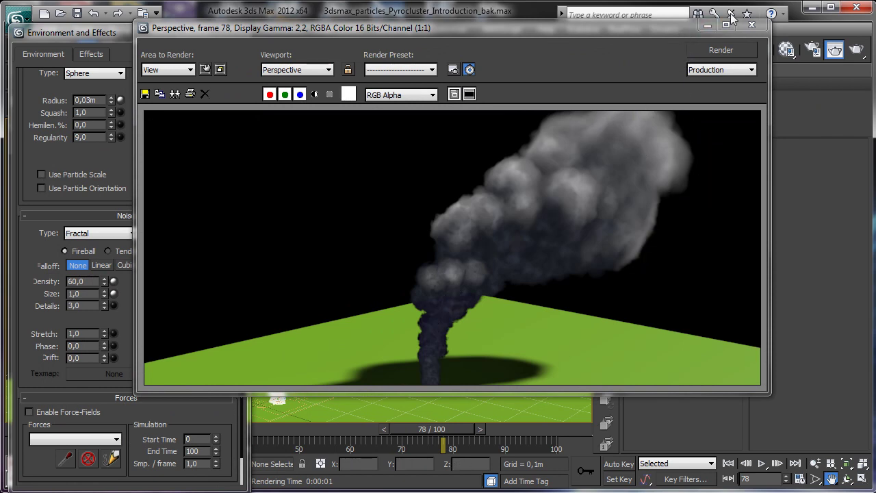
pyautogui.click(709, 27)
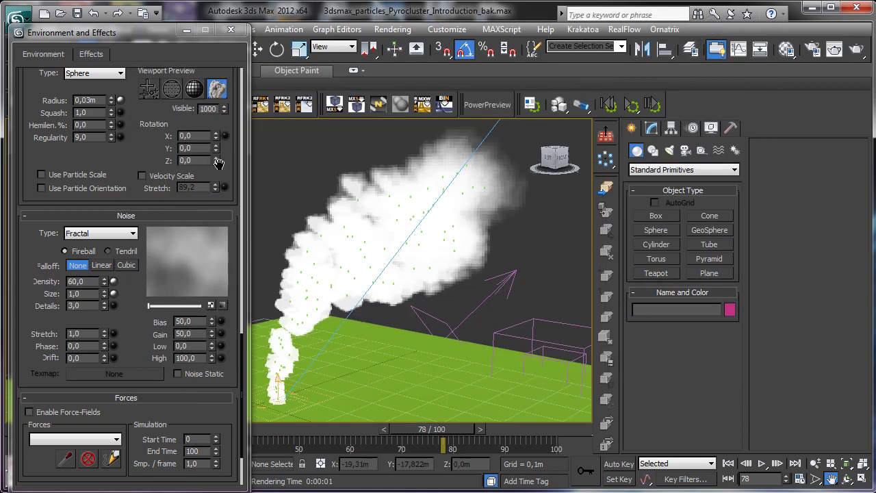
# Raise the Sphere Radius curve's end key to 25 and re-render frame 78.
pyautogui.scroll(1, 131, 158)
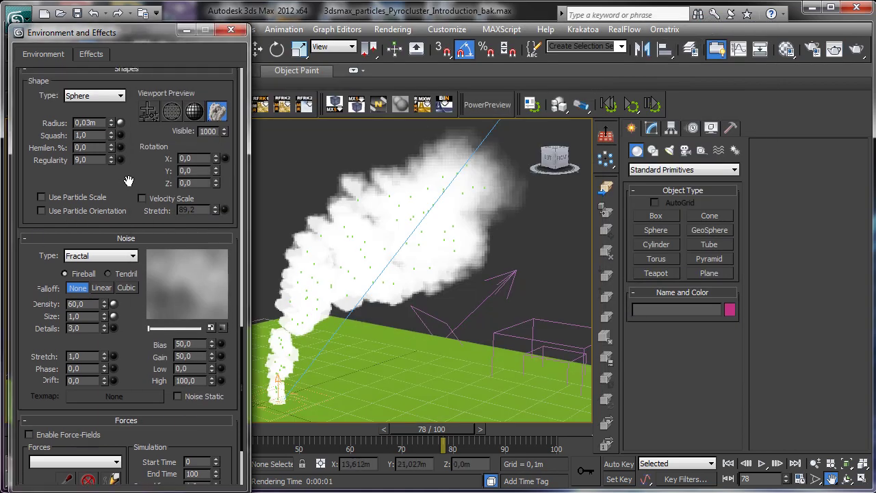
pyautogui.click(120, 124)
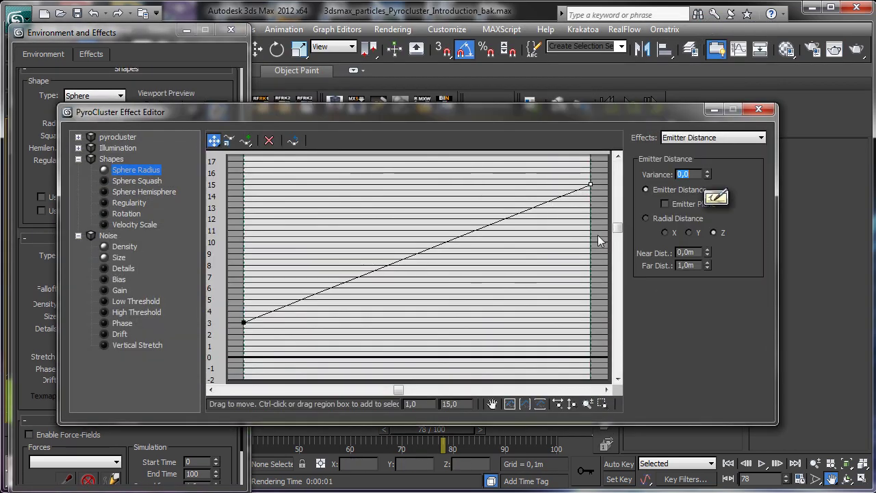
pyautogui.doubleClick(453, 404)
pyautogui.write('25')
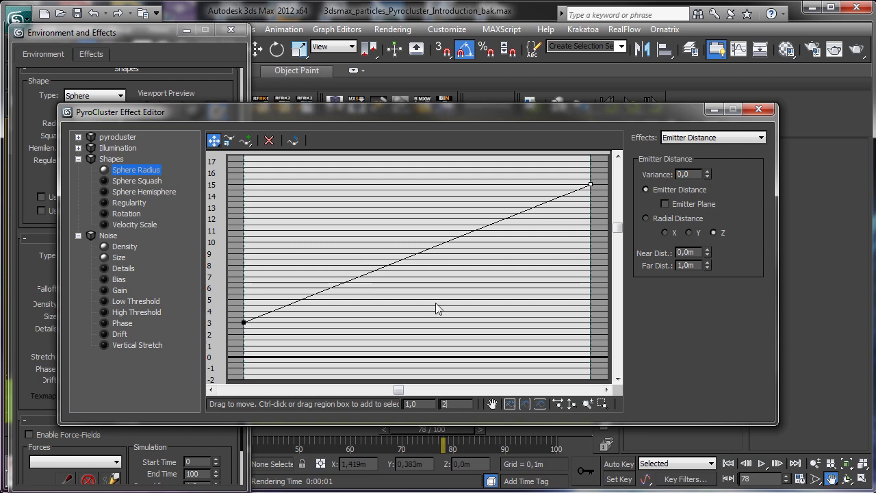
pyautogui.press('Return')
pyautogui.click(758, 109)
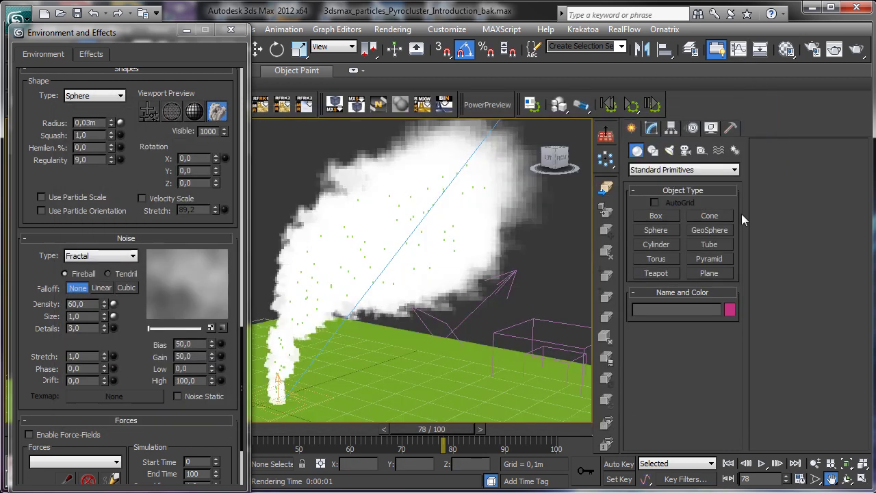
pyautogui.click(857, 49)
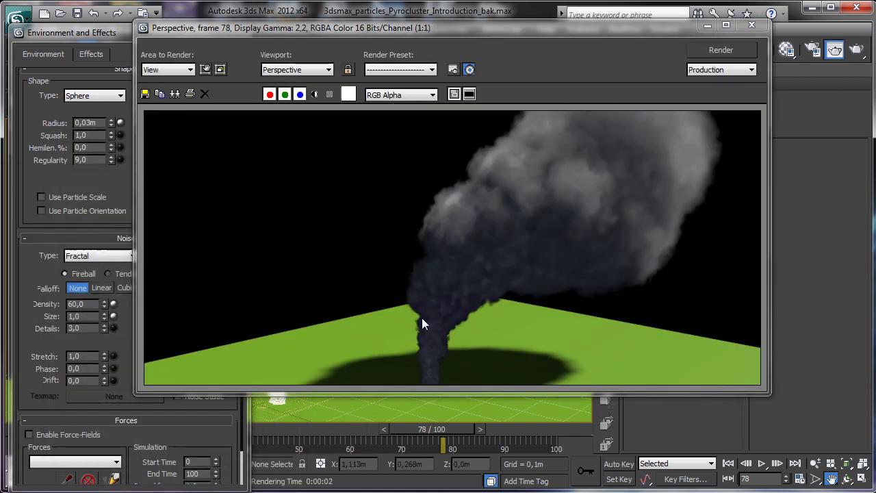
# Compare the None, Linear and Cubic noise falloff options, ending on None.
pyautogui.click(707, 26)
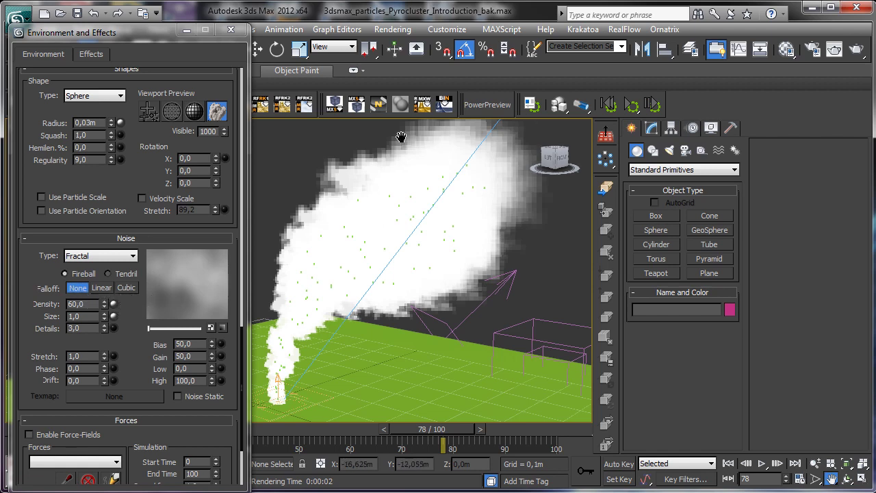
pyautogui.click(101, 288)
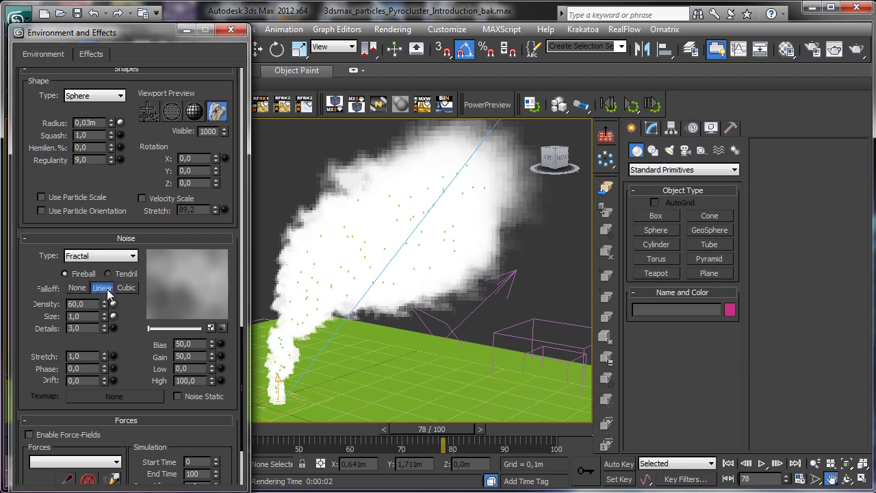
pyautogui.click(128, 289)
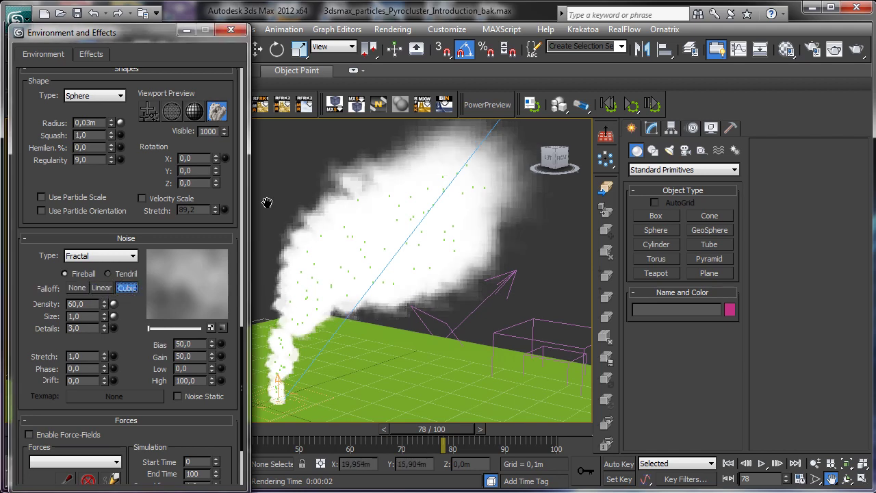
pyautogui.click(101, 289)
pyautogui.click(78, 289)
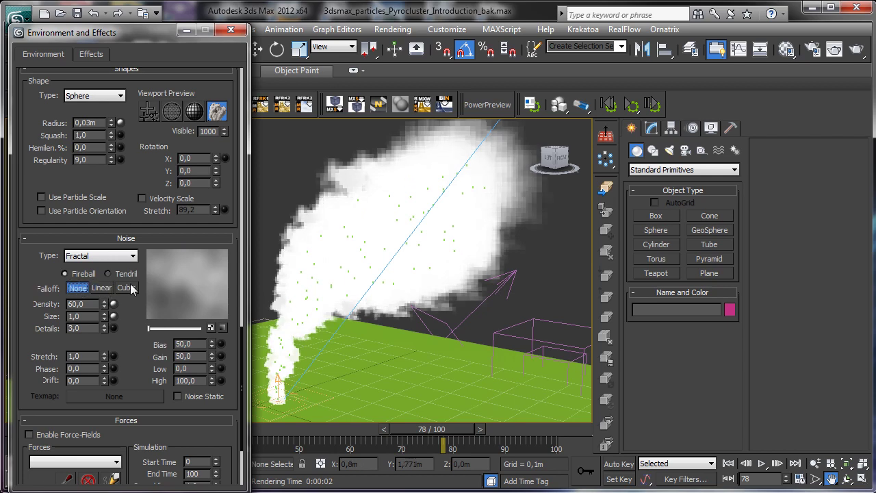
pyautogui.click(101, 289)
pyautogui.click(127, 288)
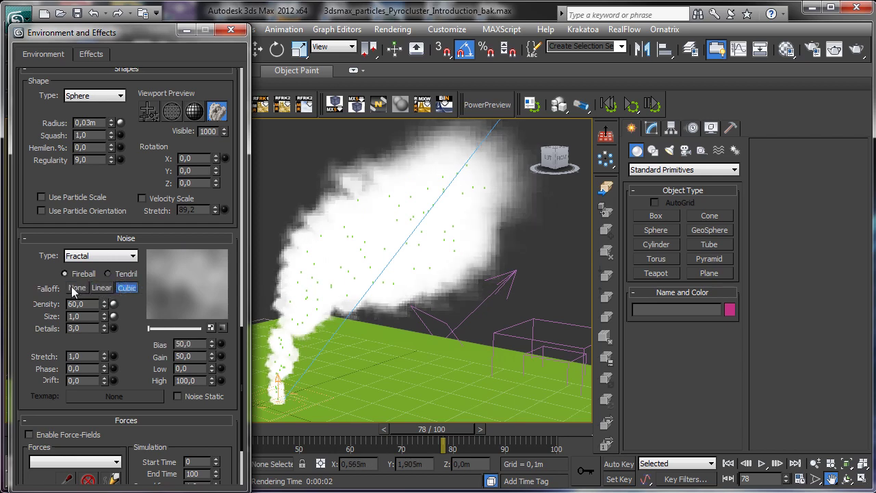
pyautogui.click(77, 289)
pyautogui.click(101, 288)
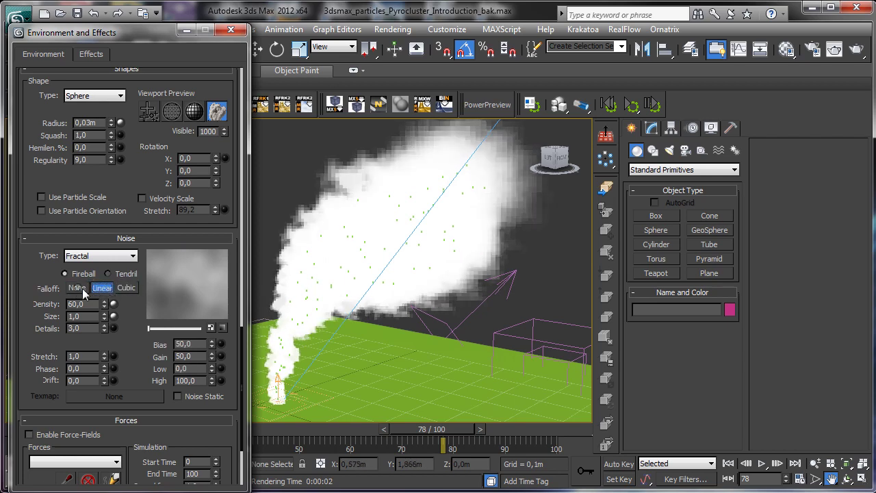
pyautogui.click(81, 289)
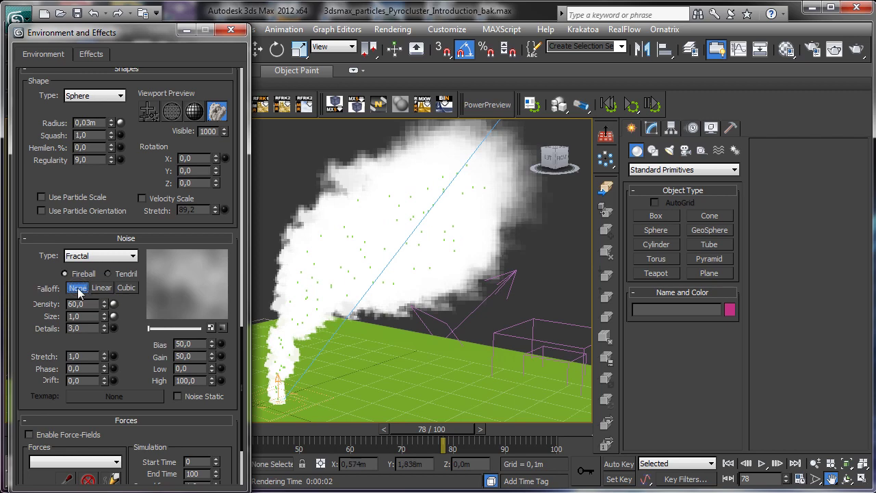
# Clone the last rendered frame, set noise Falloff to Linear, and render frame 78.
pyautogui.click(834, 49)
pyautogui.click(176, 93)
pyautogui.click(102, 288)
pyautogui.click(856, 49)
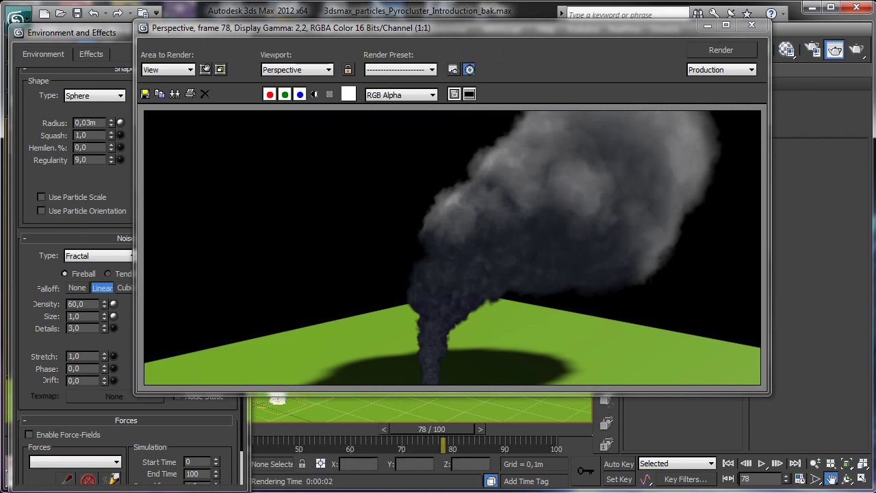
# Clone the frame 78 smoke render and arrange the copy beside the main render for comparison.
pyautogui.click(159, 93)
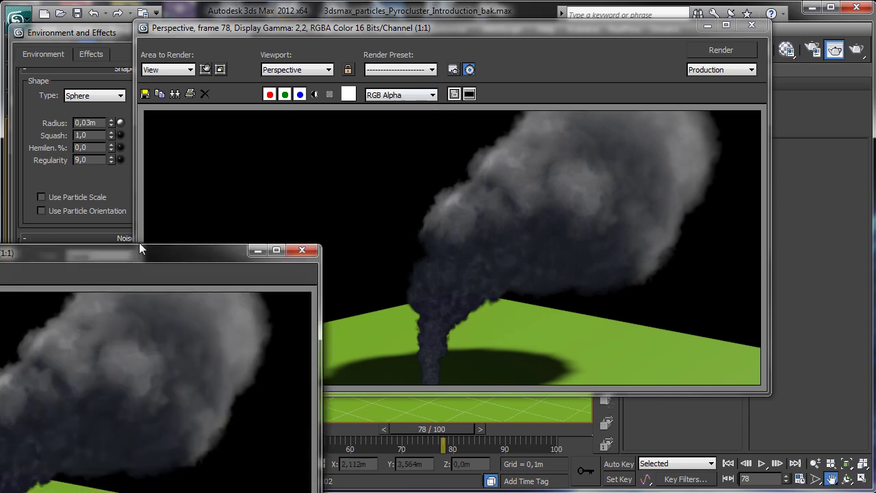
pyautogui.moveTo(145, 256)
pyautogui.mouseDown()
pyautogui.moveTo(553, 90)
pyautogui.moveTo(477, 152)
pyautogui.mouseUp()
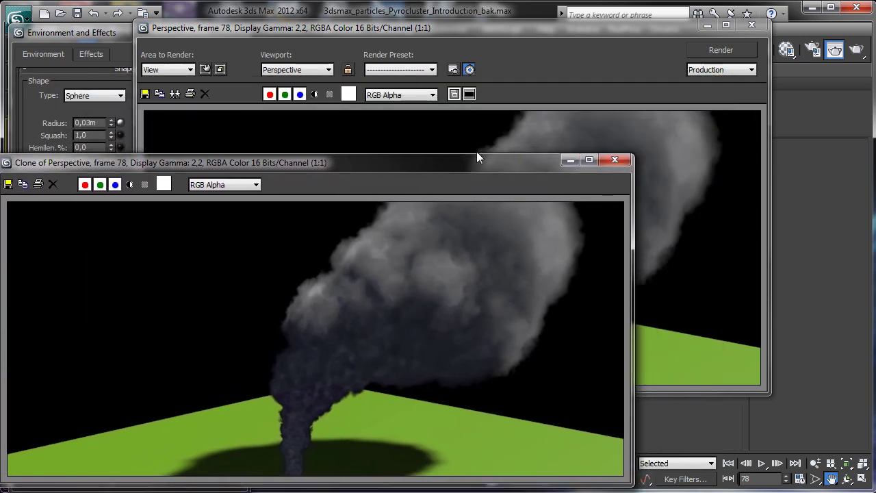
pyautogui.moveTo(554, 25)
pyautogui.mouseDown()
pyautogui.moveTo(622, 16)
pyautogui.moveTo(630, 2)
pyautogui.moveTo(484, 27)
pyautogui.mouseUp()
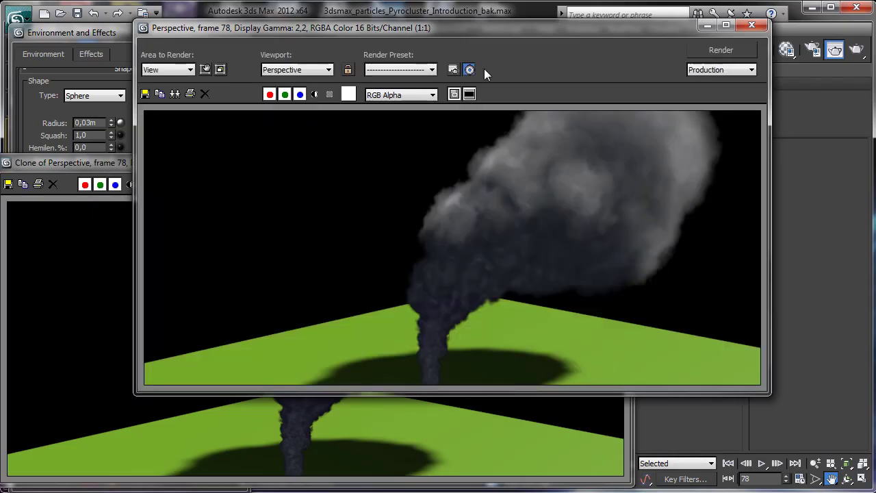
pyautogui.click(115, 167)
pyautogui.moveTo(419, 164); pyautogui.dragTo(207, 91)
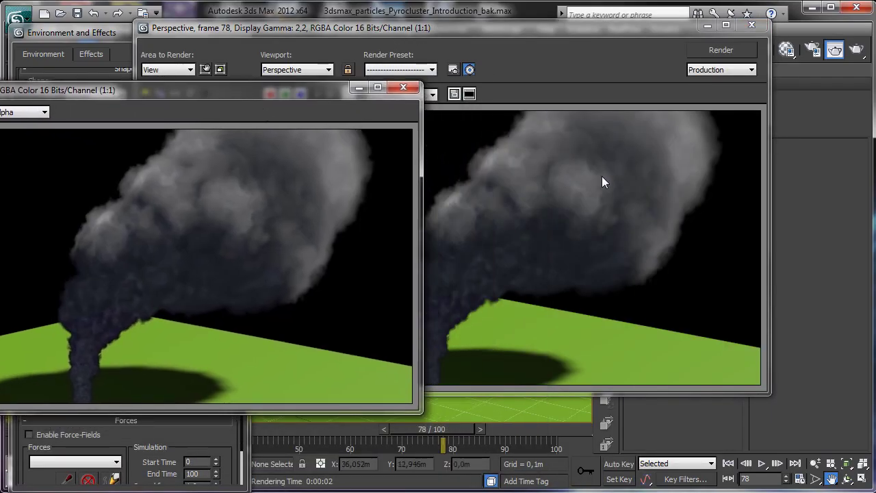
# Hide both renders, re-render frame 78, then put the newer render away.
pyautogui.click(358, 87)
pyautogui.click(707, 26)
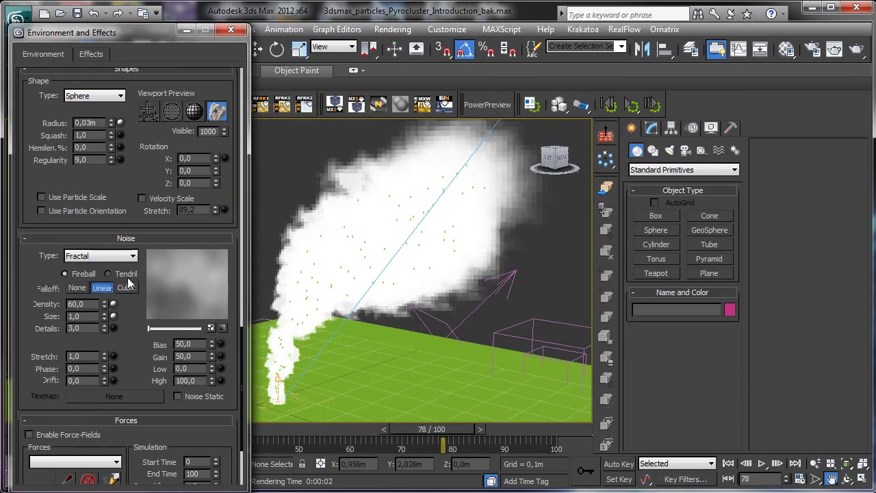
pyautogui.click(855, 49)
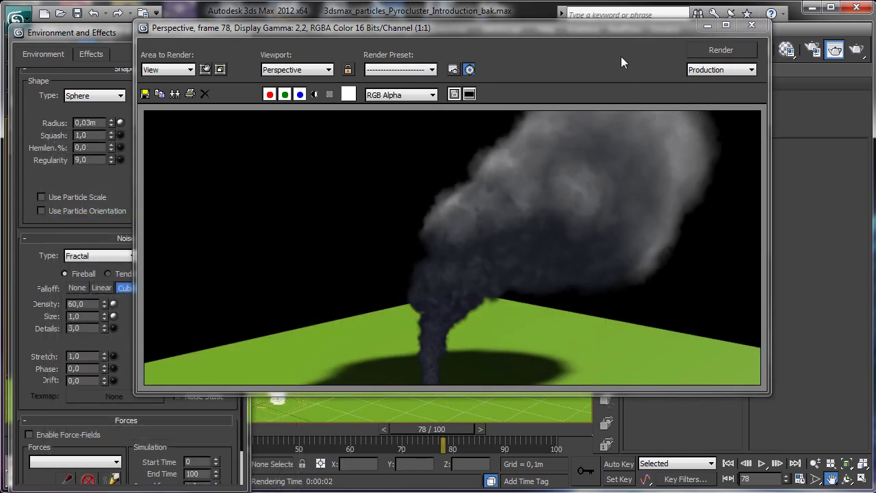
pyautogui.moveTo(621, 28); pyautogui.dragTo(709, 59)
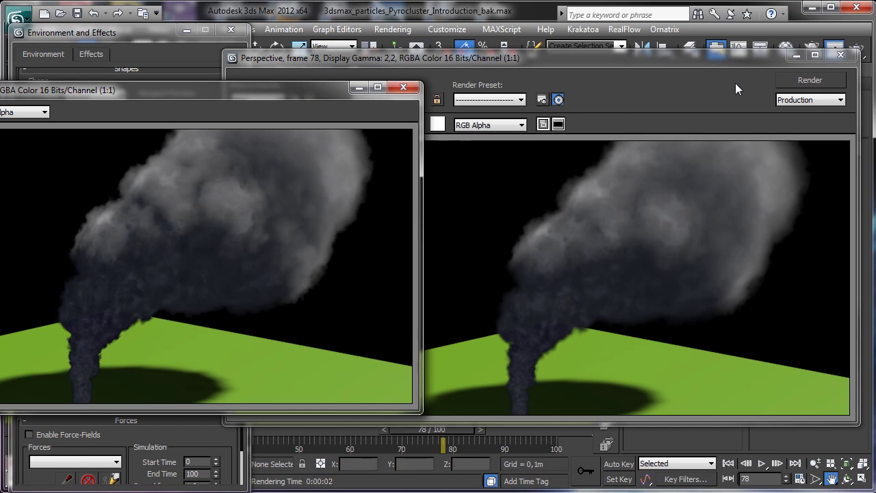
pyautogui.click(796, 55)
# Set the PyroCluster noise Falloff to None, lower Details, and render a test frame.
pyautogui.click(359, 88)
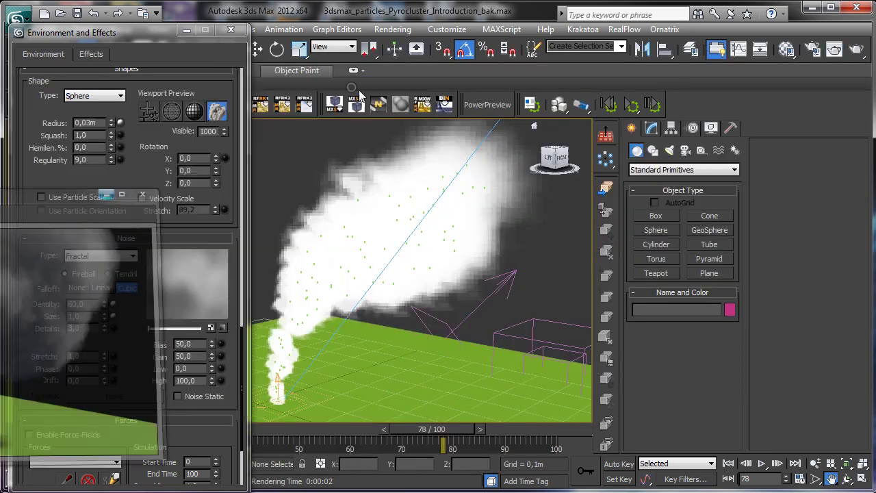
pyautogui.click(77, 287)
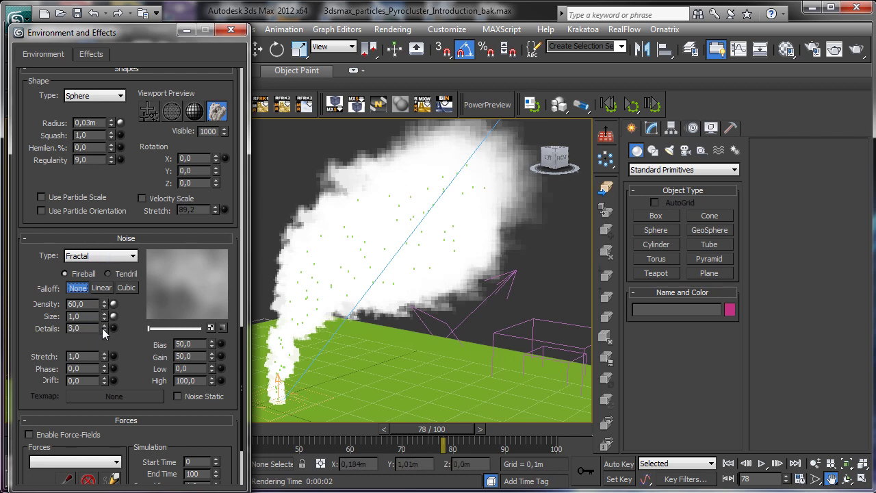
pyautogui.moveTo(103, 331); pyautogui.dragTo(107, 411)
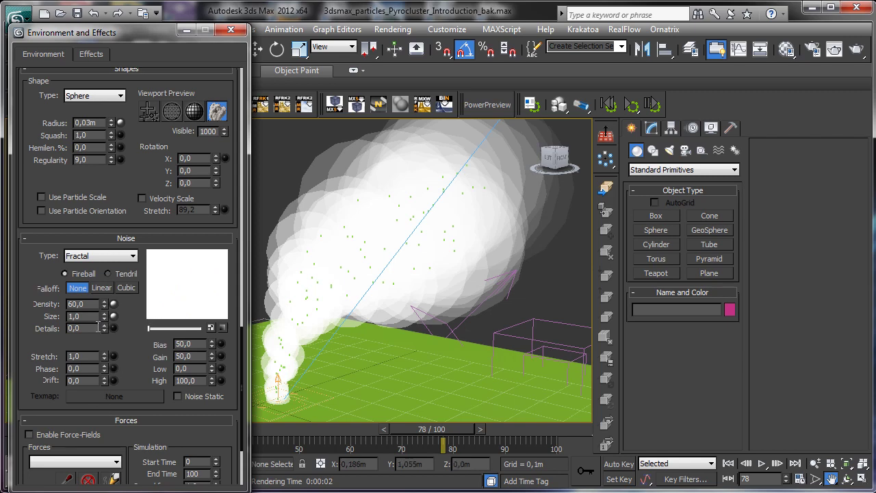
pyautogui.moveTo(107, 332); pyautogui.dragTo(101, 326)
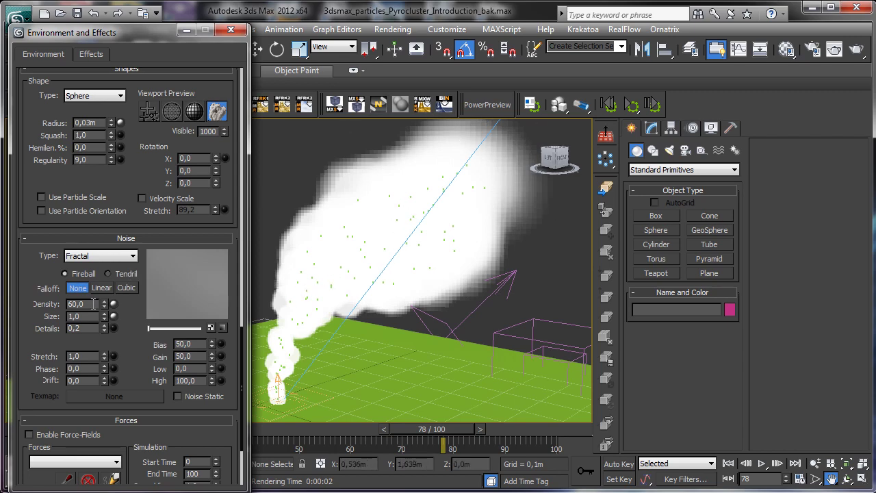
pyautogui.click(835, 50)
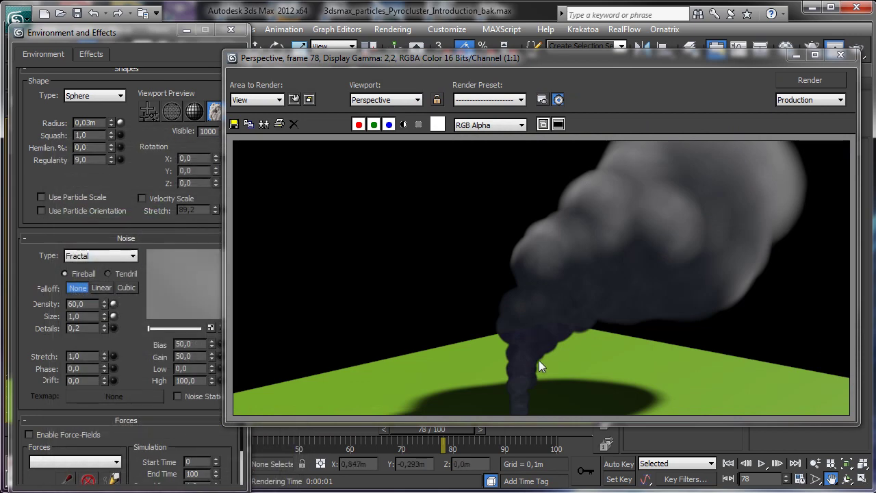
# Raise the noise Details to 9 and re-render to check the smoke detail.
pyautogui.click(796, 54)
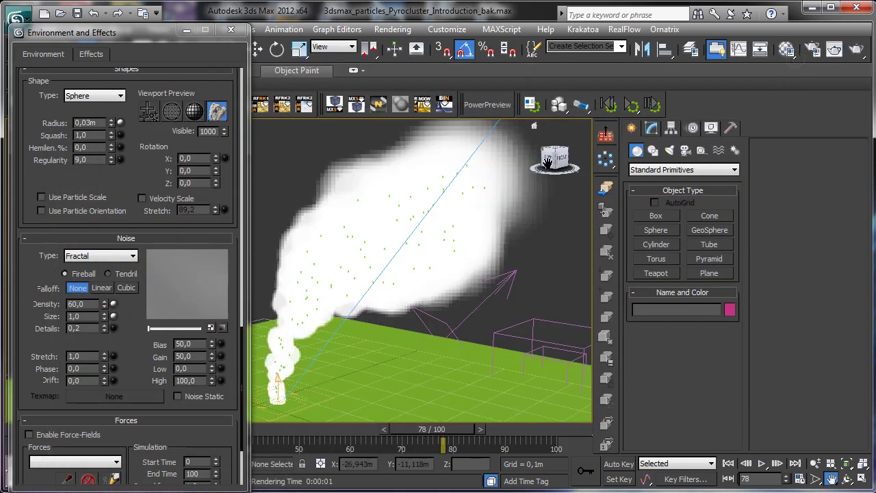
pyautogui.moveTo(105, 334); pyautogui.dragTo(100, 287)
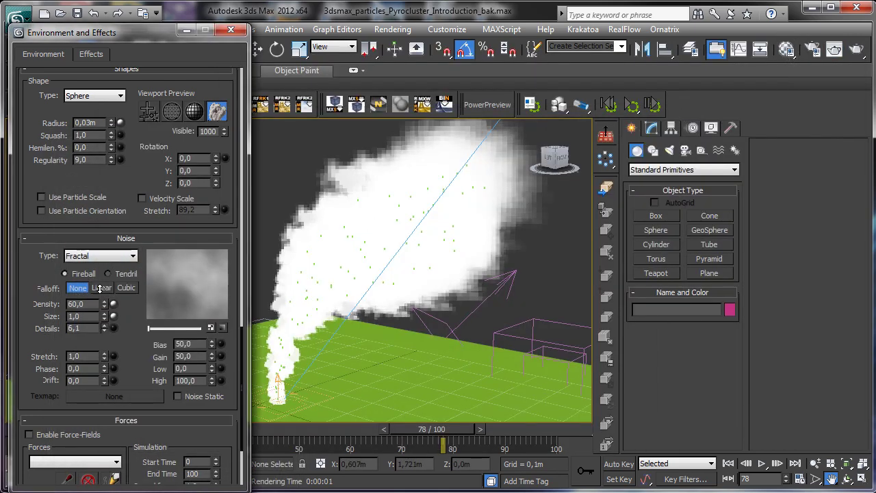
pyautogui.click(833, 49)
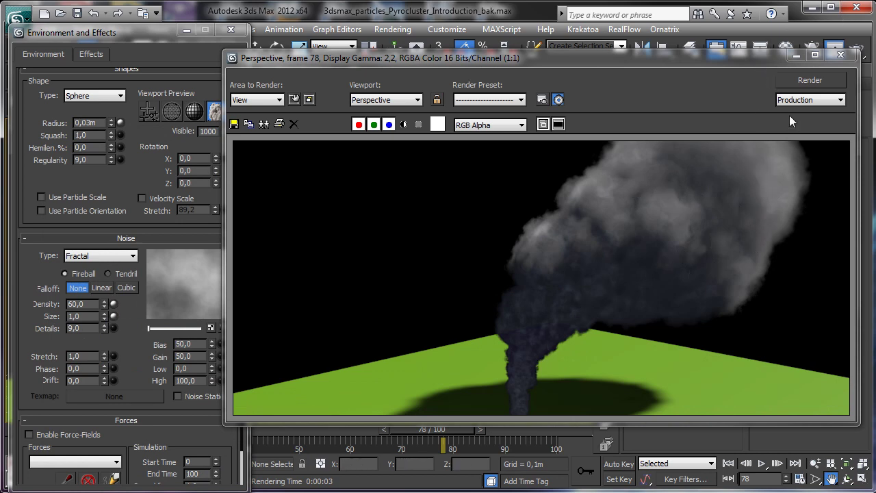
pyautogui.click(797, 56)
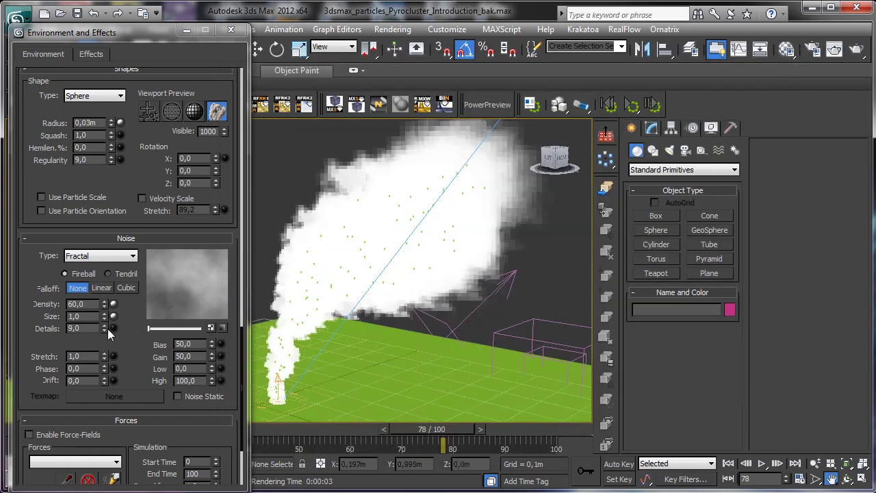
pyautogui.click(127, 257)
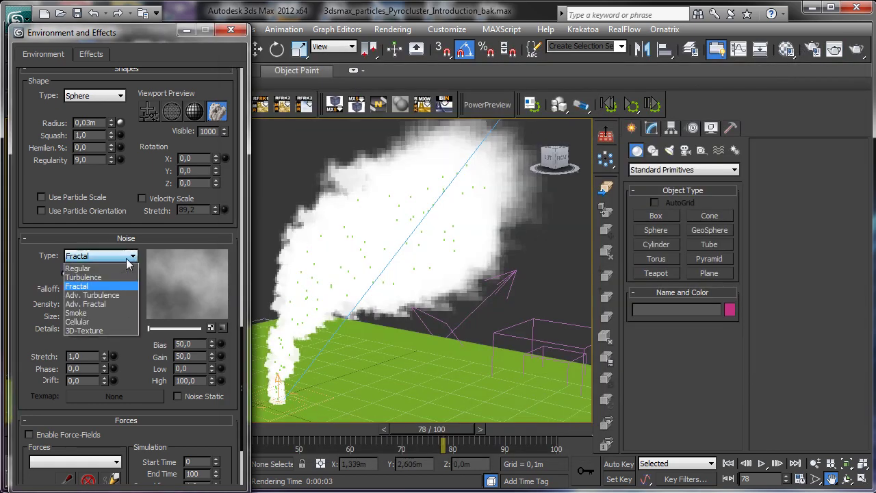
pyautogui.click(95, 277)
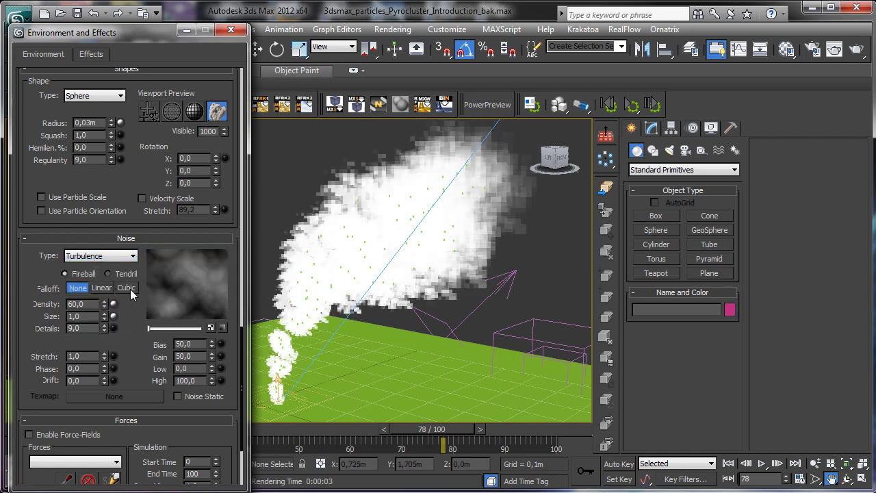
pyautogui.click(855, 48)
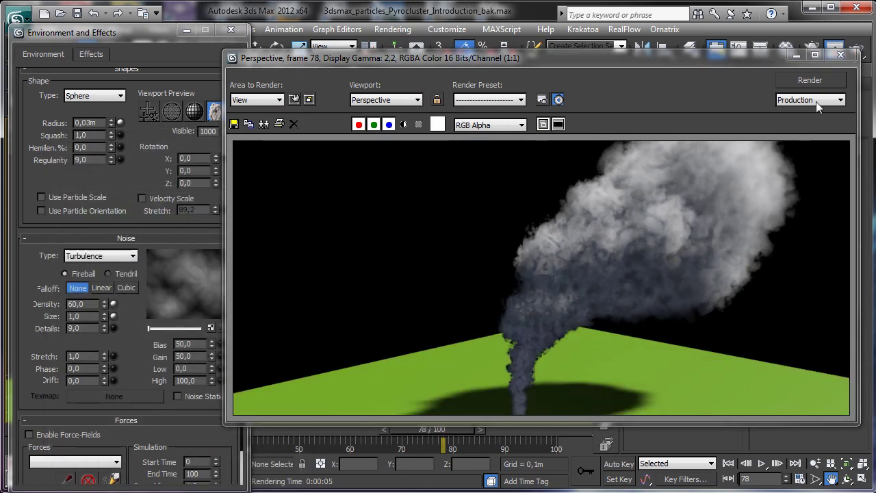
pyautogui.click(796, 57)
pyautogui.click(111, 261)
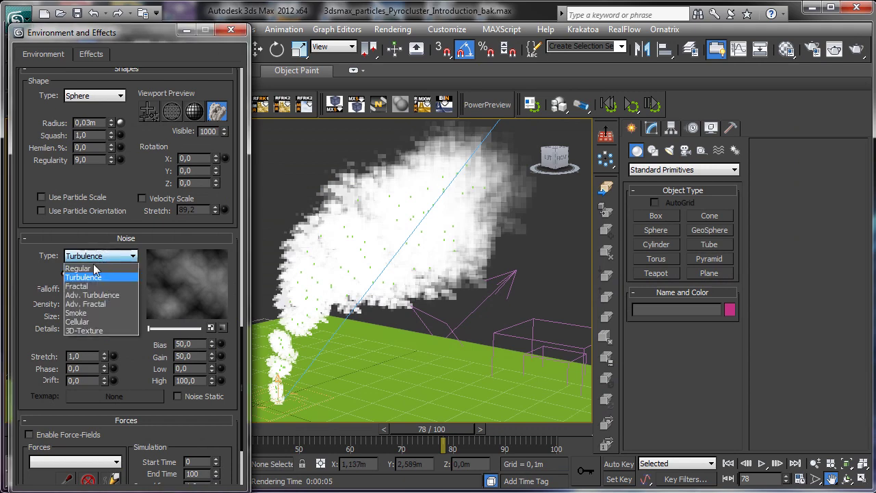
pyautogui.click(120, 275)
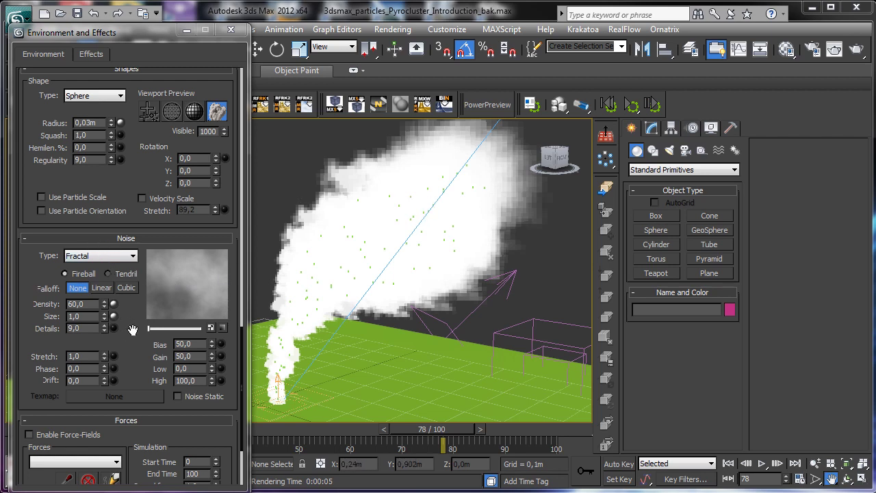
pyautogui.moveTo(149, 329); pyautogui.dragTo(178, 329)
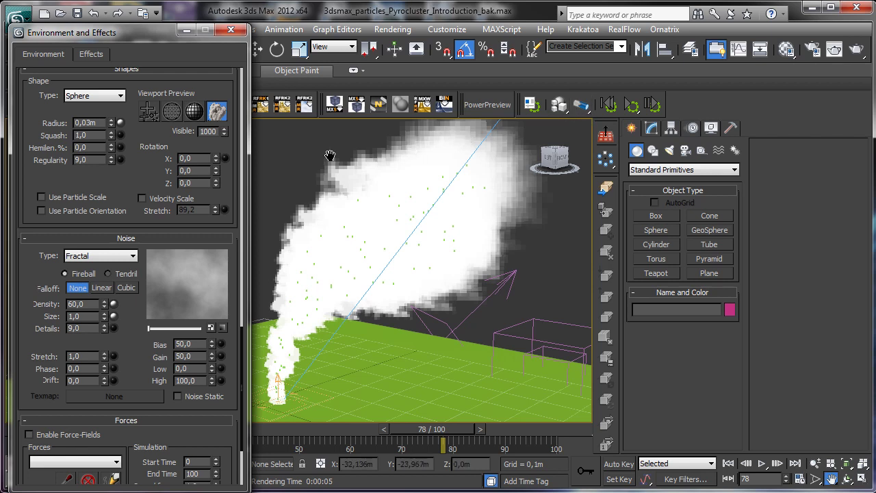
pyautogui.click(117, 260)
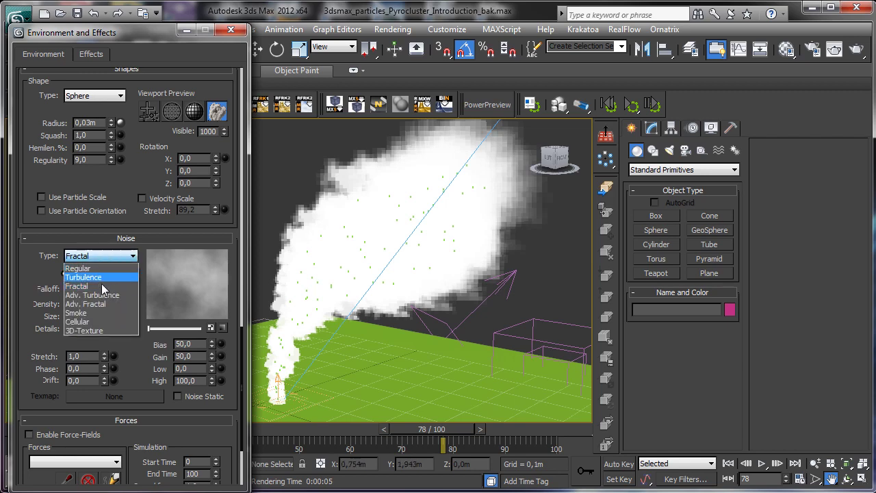
pyautogui.click(102, 295)
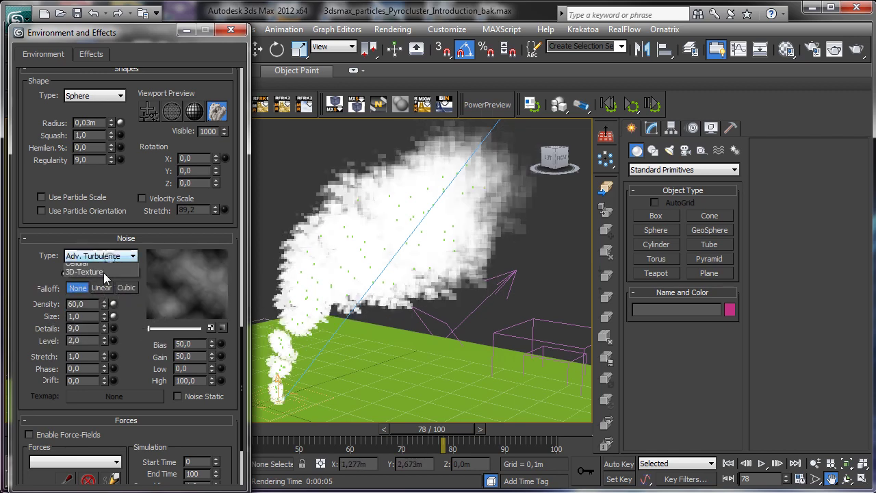
pyautogui.click(96, 308)
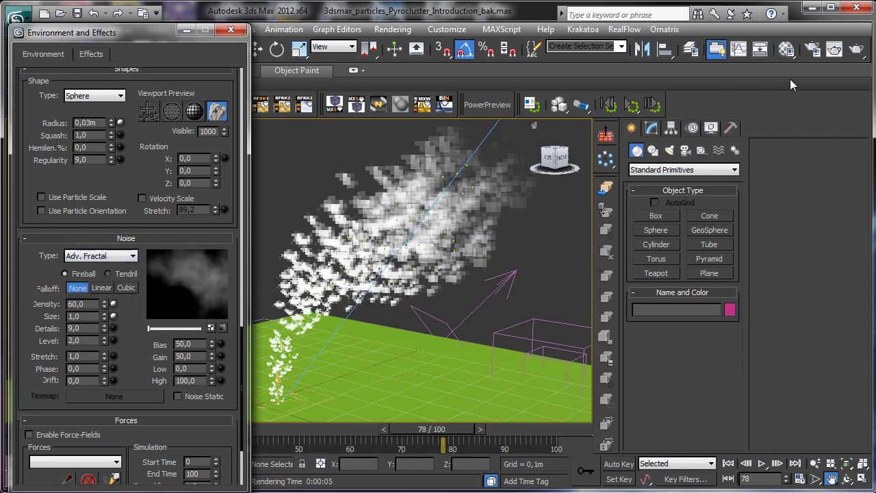
pyautogui.click(856, 48)
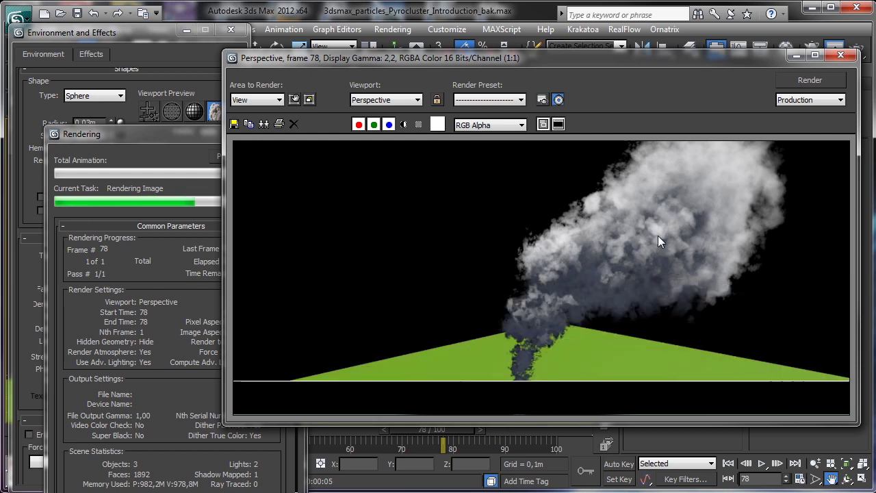
pyautogui.click(796, 55)
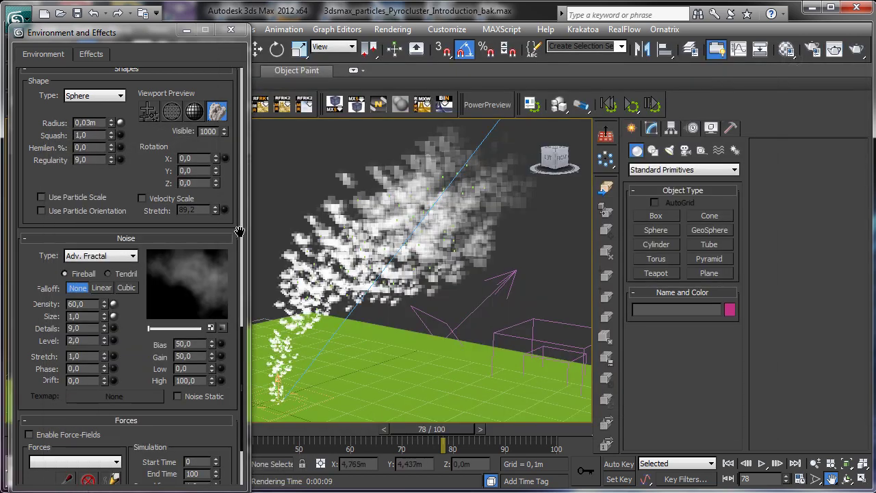
pyautogui.click(120, 260)
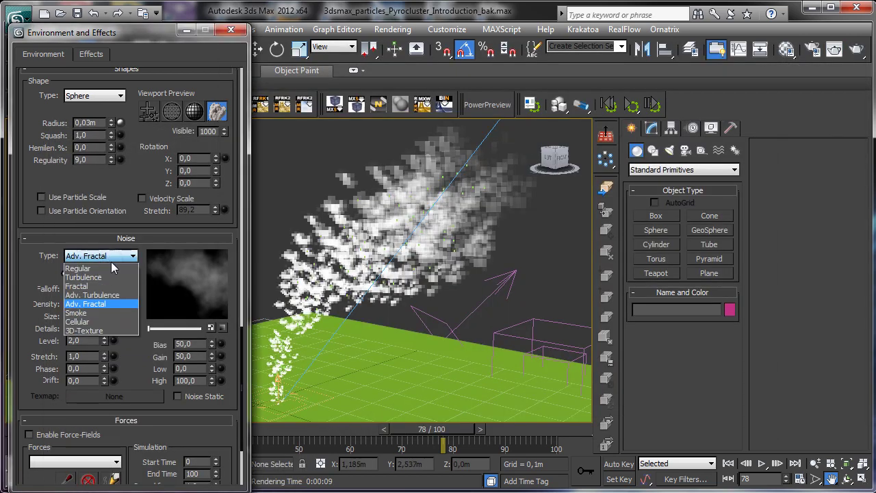
pyautogui.click(82, 310)
pyautogui.click(853, 52)
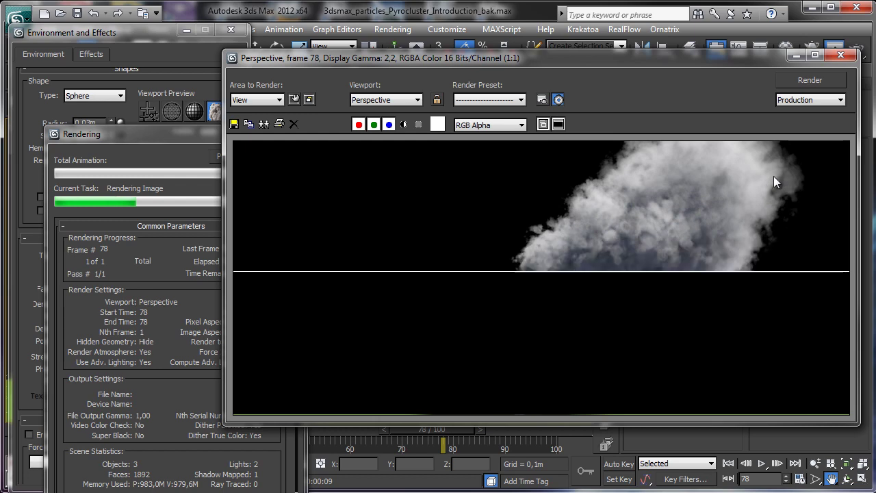
pyautogui.click(796, 55)
pyautogui.click(115, 264)
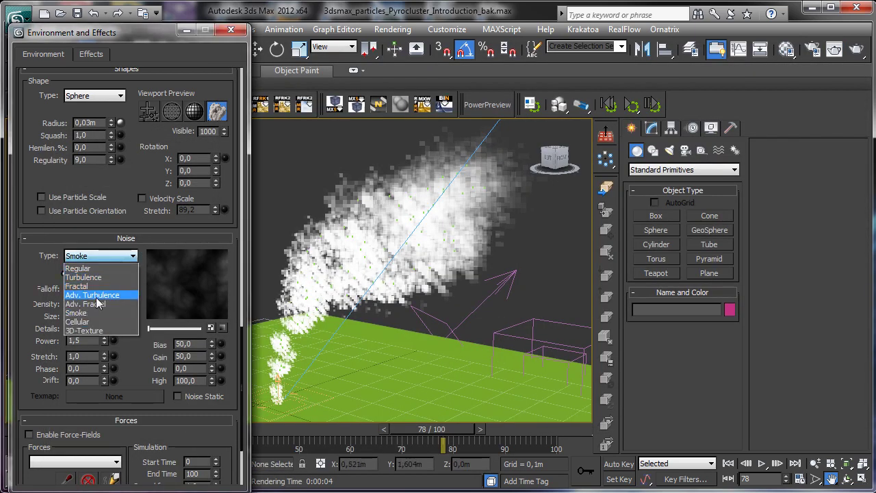
pyautogui.click(103, 319)
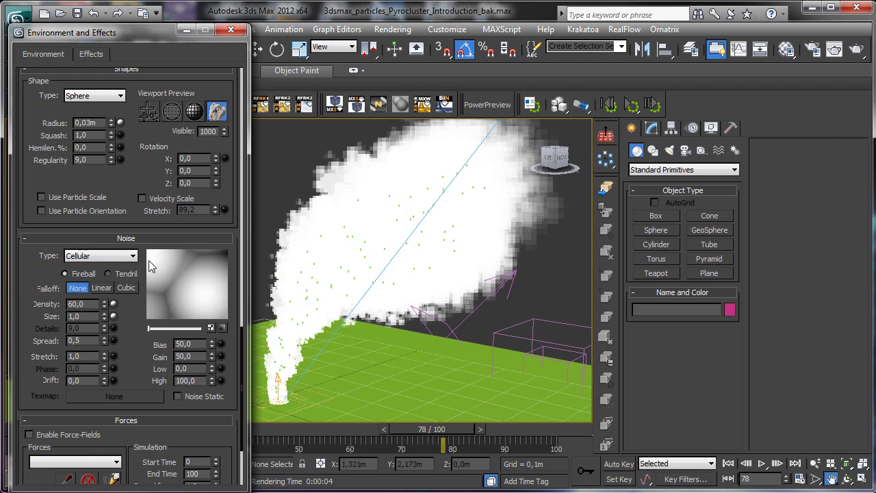
pyautogui.click(115, 257)
pyautogui.click(95, 330)
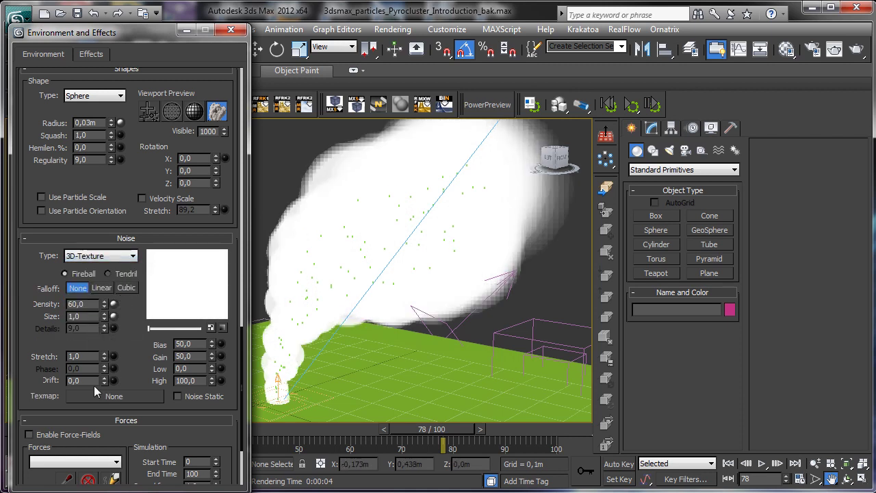
pyautogui.click(112, 257)
pyautogui.click(86, 286)
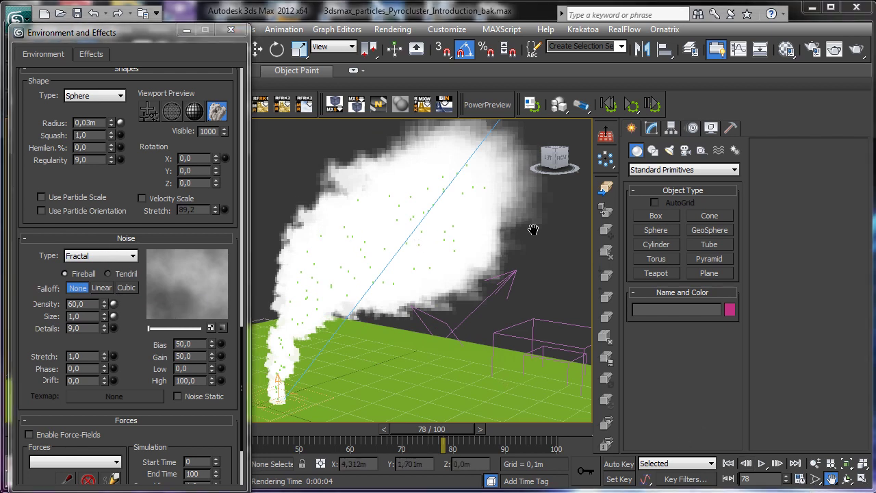
# Scrub the animation to watch the smoke, close Environment and Effects, and orbit to a side-on view.
pyautogui.moveTo(415, 436); pyautogui.dragTo(396, 380)
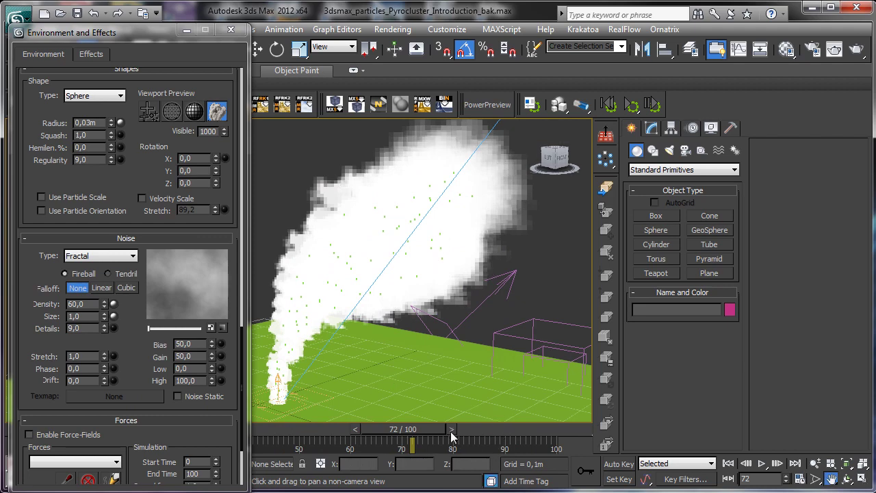
pyautogui.click(231, 29)
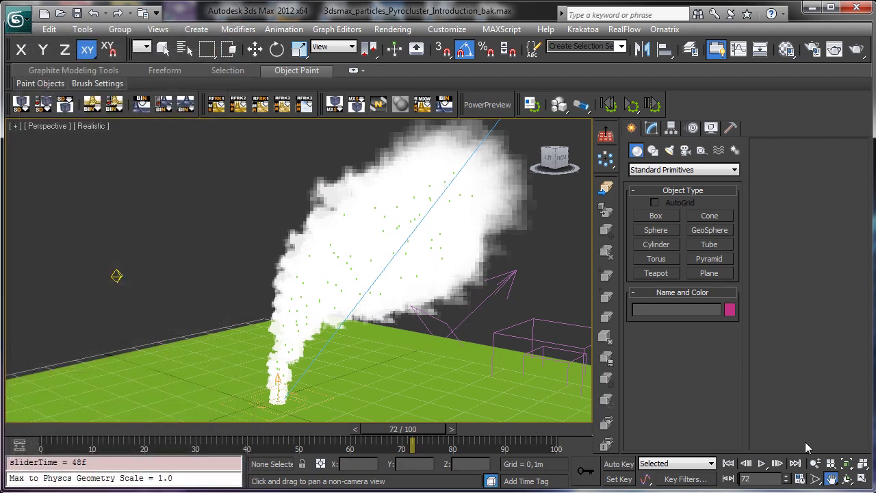
pyautogui.click(848, 480)
pyautogui.moveTo(257, 270); pyautogui.dragTo(238, 258)
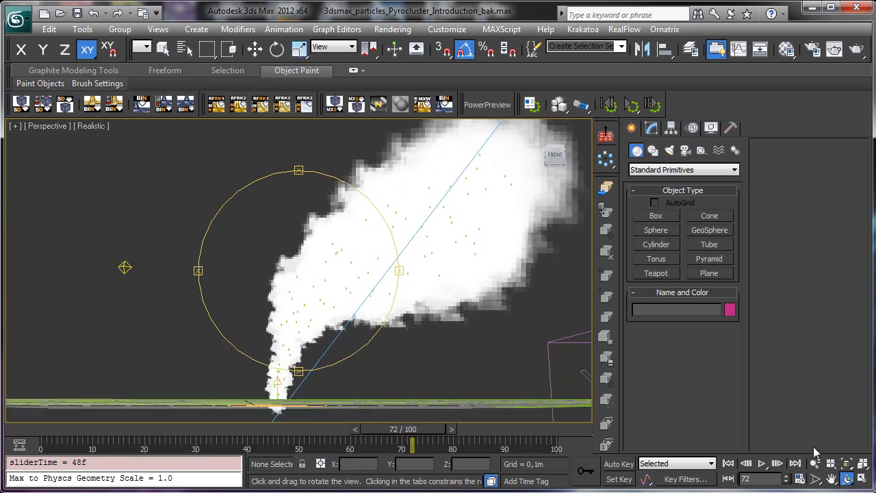
# Pan to centre the plume, render the new view, and close the render window.
pyautogui.click(830, 479)
pyautogui.moveTo(362, 286); pyautogui.dragTo(305, 301)
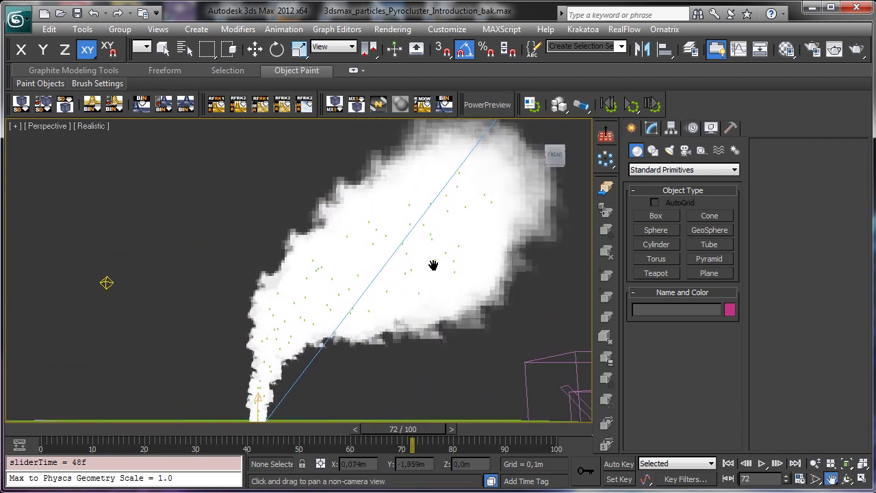
pyautogui.click(857, 48)
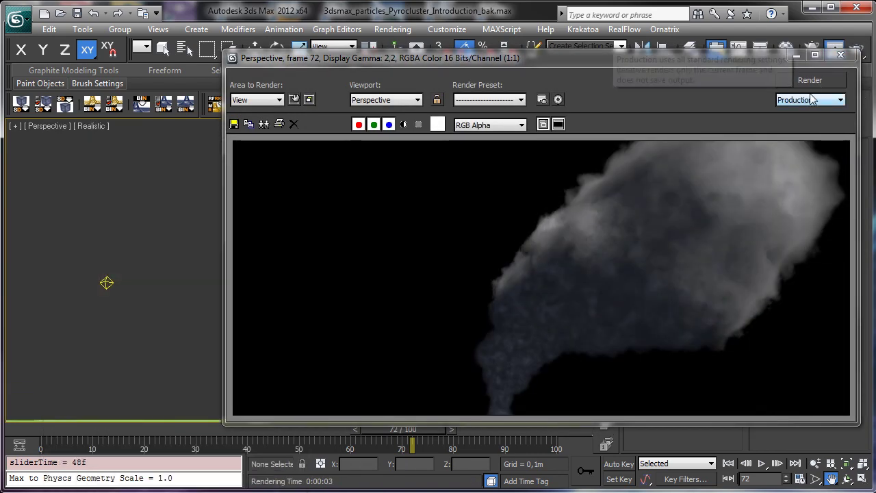
pyautogui.click(796, 55)
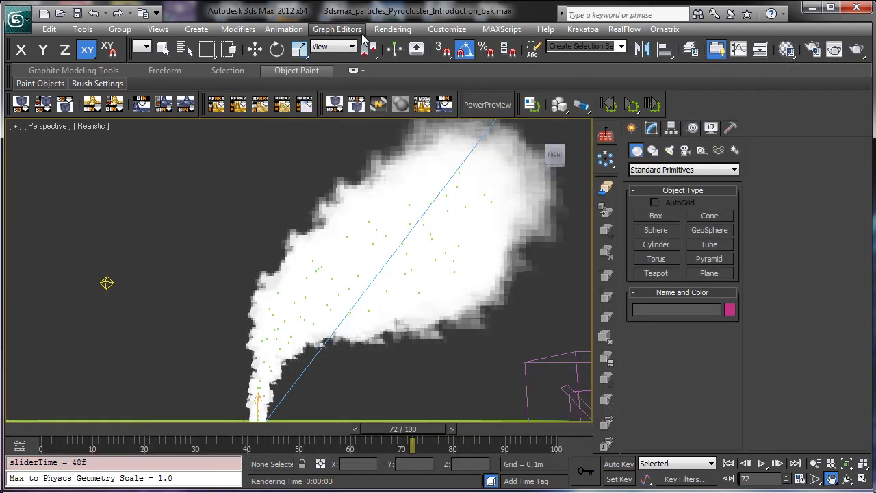
# Set the Environment background colour to pale blue in the Color Selector.
pyautogui.click(392, 29)
pyautogui.click(438, 152)
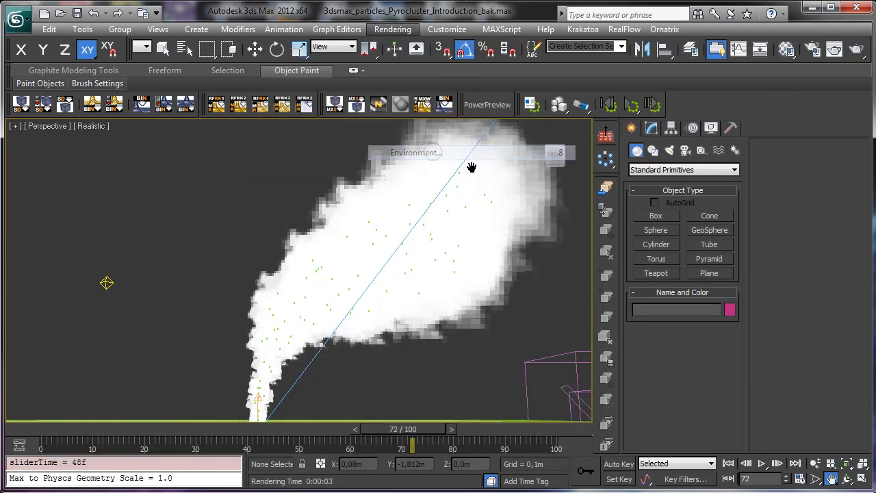
pyautogui.click(55, 120)
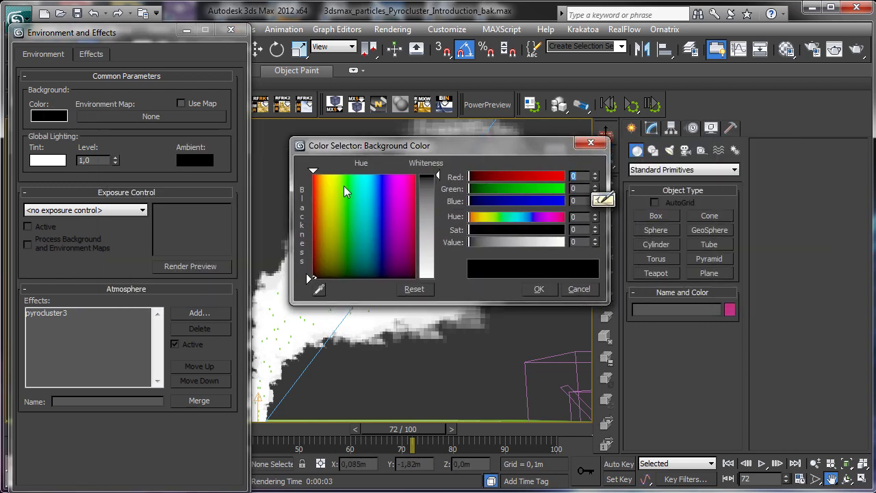
pyautogui.click(374, 185)
pyautogui.click(431, 210)
pyautogui.click(539, 288)
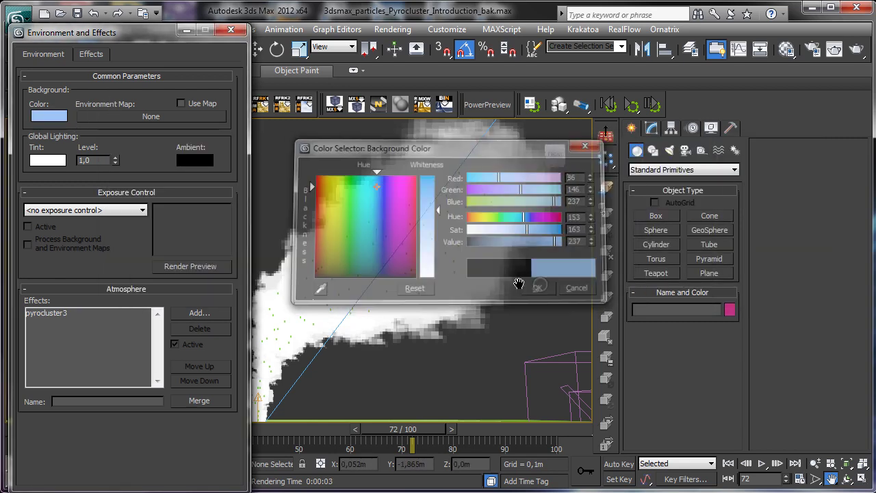
# Render frame 72 with the pale blue background, then minimize the render and environment windows.
pyautogui.click(855, 49)
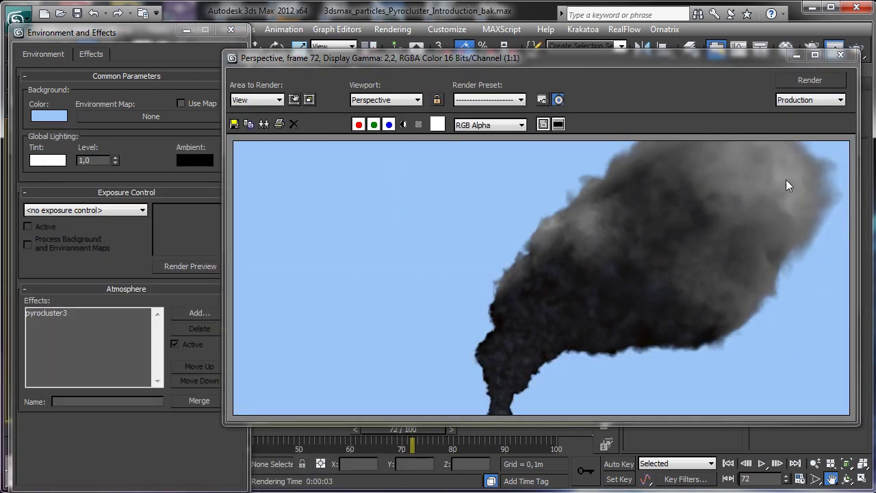
pyautogui.click(797, 56)
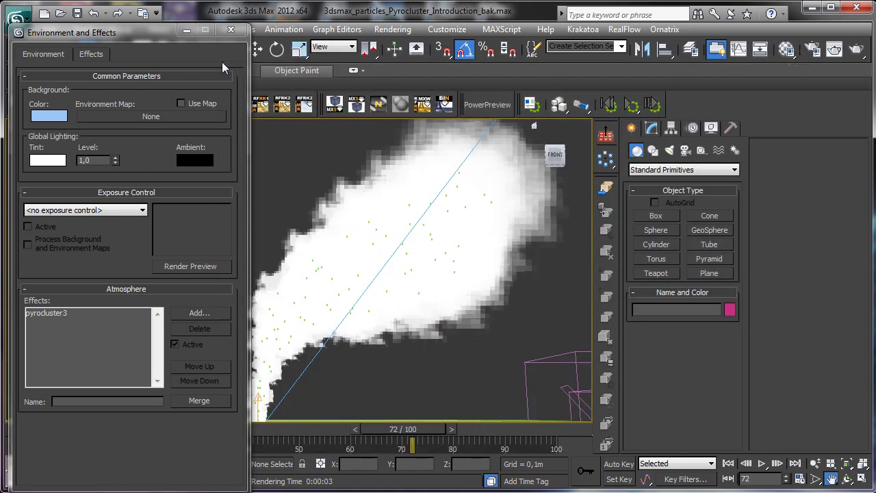
pyautogui.click(189, 31)
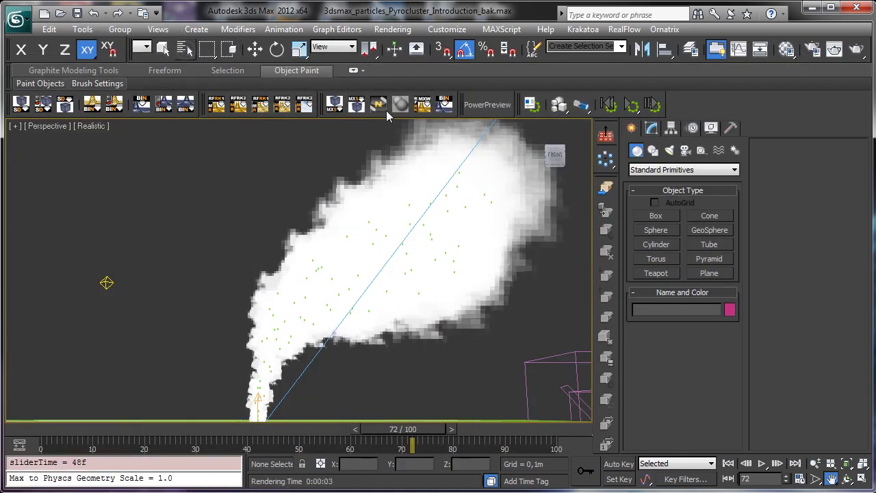
# Select the directional light Direct001 by name and show its parameters in the Modify panel.
pyautogui.press('h')
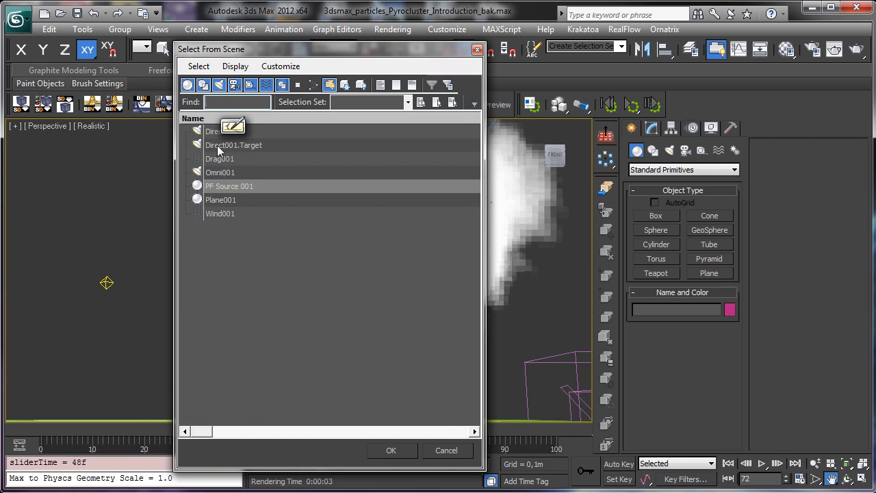
pyautogui.doubleClick(219, 134)
pyautogui.click(651, 128)
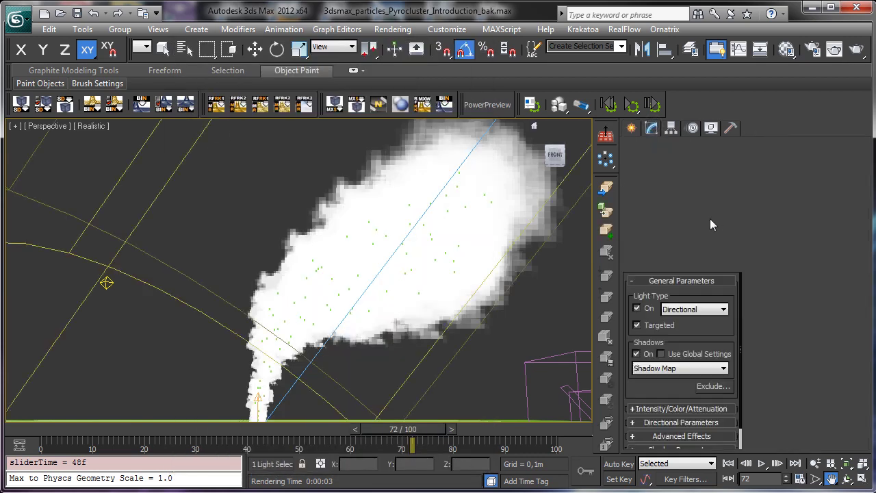
# Set Direct001's Intensity Multiplier to 1,5 and render frame 72 to check the smoke.
pyautogui.click(678, 409)
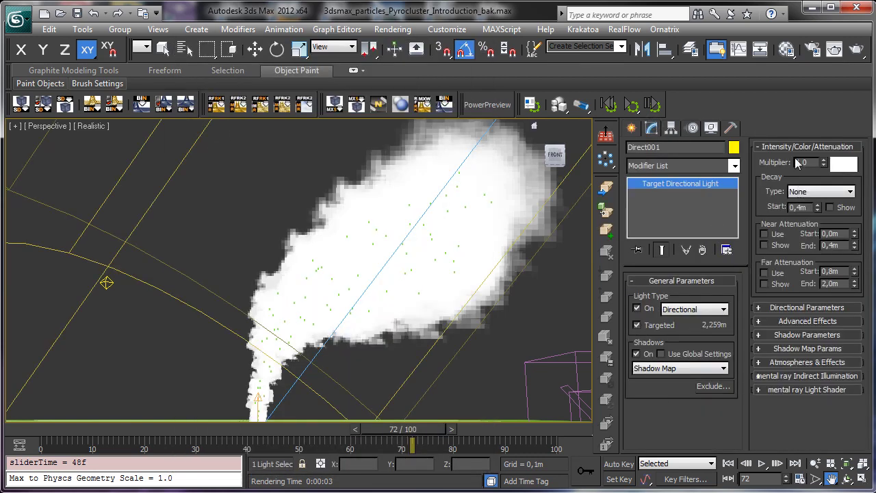
pyautogui.press('BackSpace')
pyautogui.press('Return')
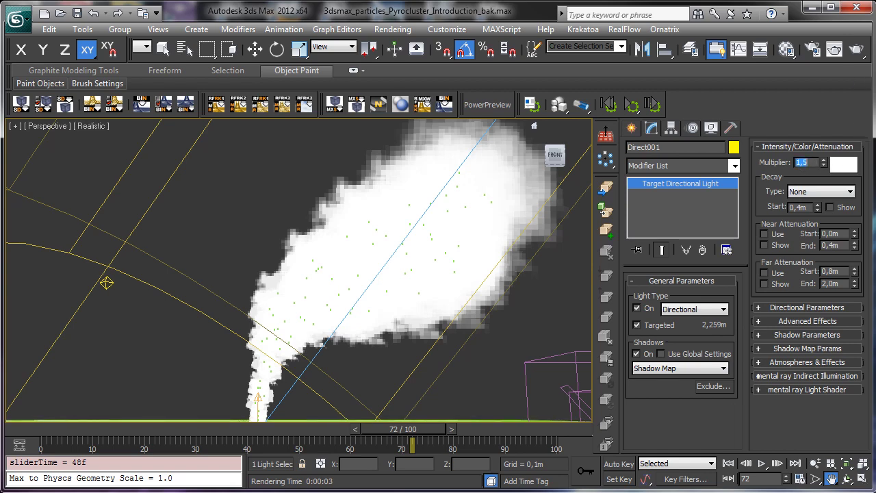
pyautogui.click(855, 52)
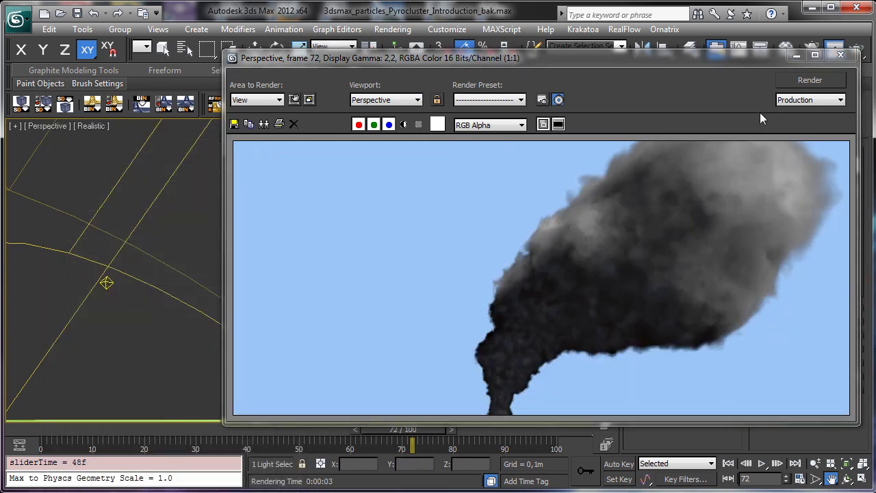
pyautogui.click(798, 56)
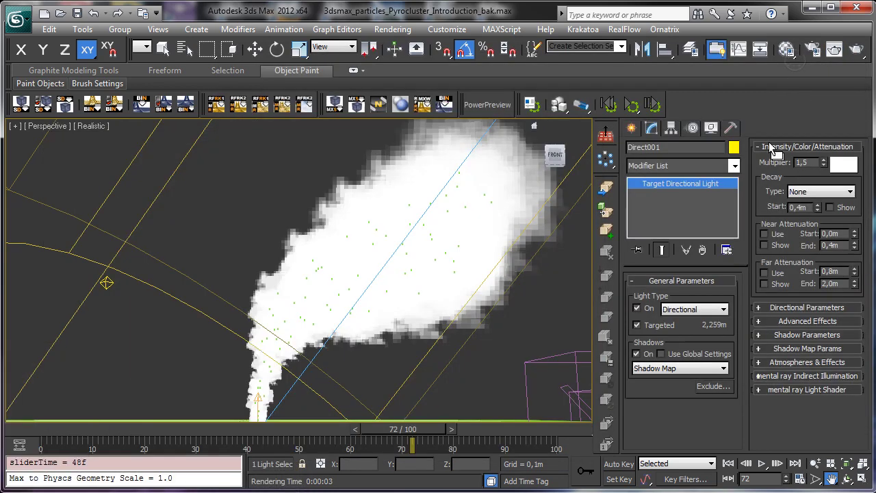
# Orbit and pan the Perspective view to see the plume from another side.
pyautogui.click(847, 479)
pyautogui.moveTo(298, 273); pyautogui.dragTo(219, 269)
pyautogui.click(831, 479)
pyautogui.moveTo(445, 326); pyautogui.dragTo(402, 370)
pyautogui.click(847, 480)
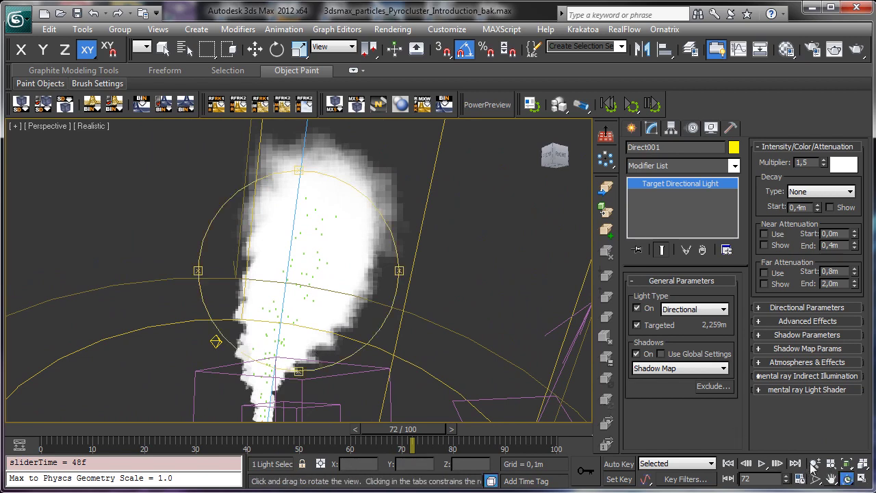
pyautogui.moveTo(294, 294); pyautogui.dragTo(254, 279)
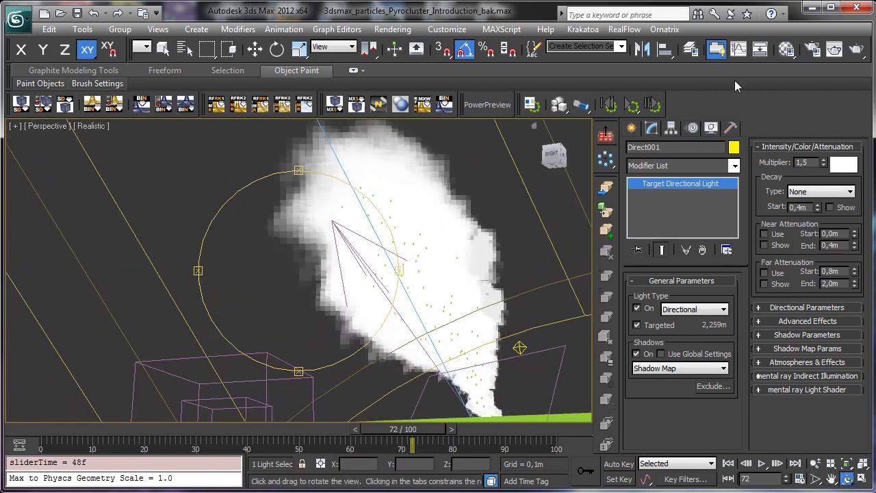
# Render frame 72 from the new angle, then move the time slider ahead to frame 85.
pyautogui.click(835, 51)
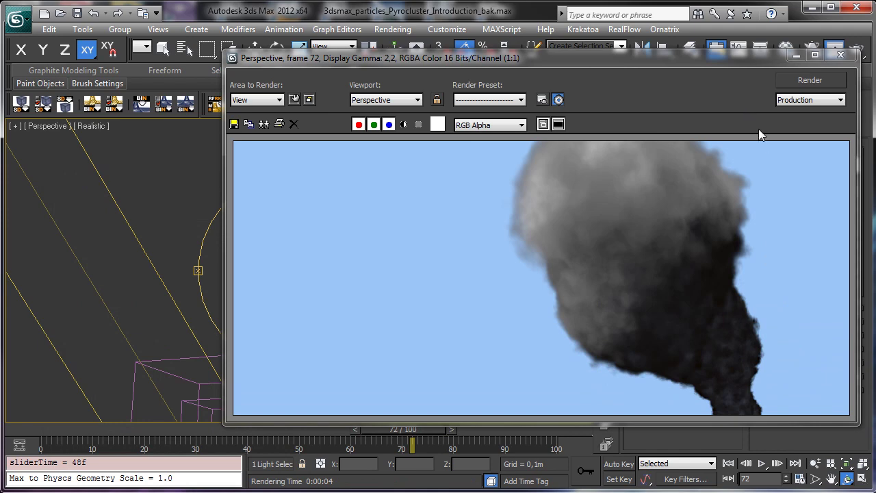
pyautogui.click(796, 56)
pyautogui.moveTo(374, 430); pyautogui.dragTo(462, 429)
# Orbit and zoom out to a new angle on the smoke and render frame 85.
pyautogui.hotkey('ctrl', 'r')
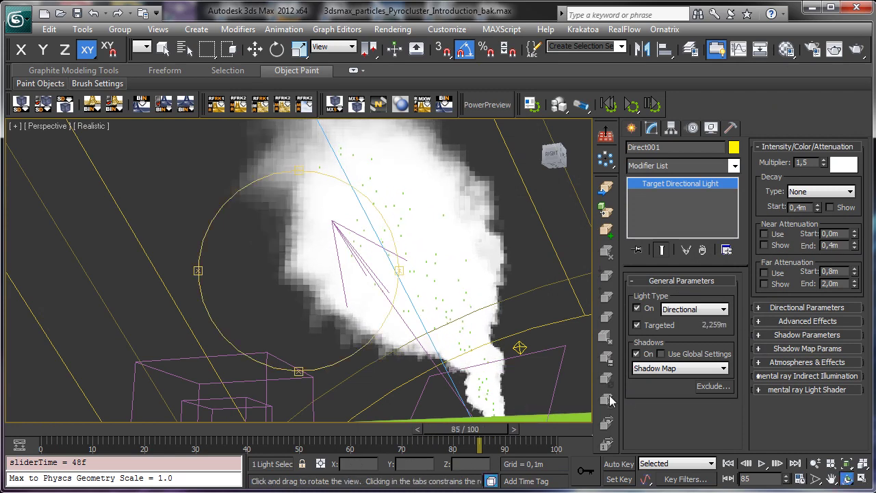
pyautogui.moveTo(316, 311); pyautogui.dragTo(540, 326)
pyautogui.click(815, 463)
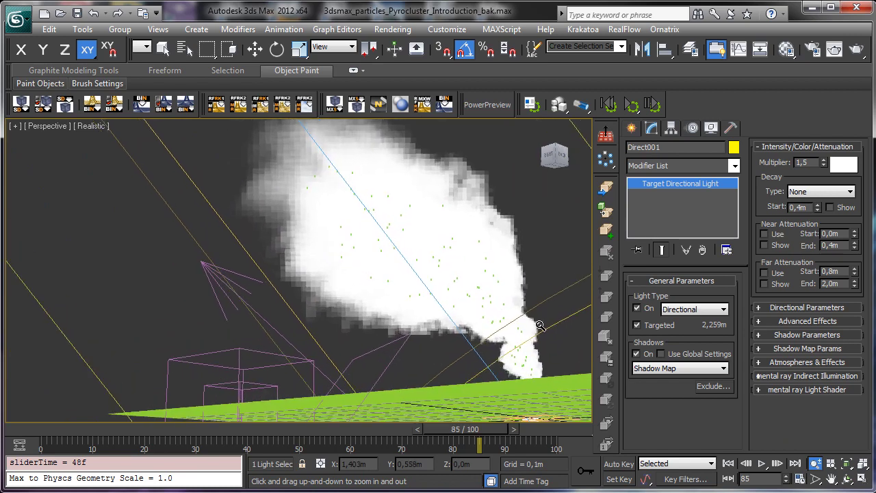
pyautogui.click(846, 478)
pyautogui.moveTo(348, 276); pyautogui.dragTo(322, 286)
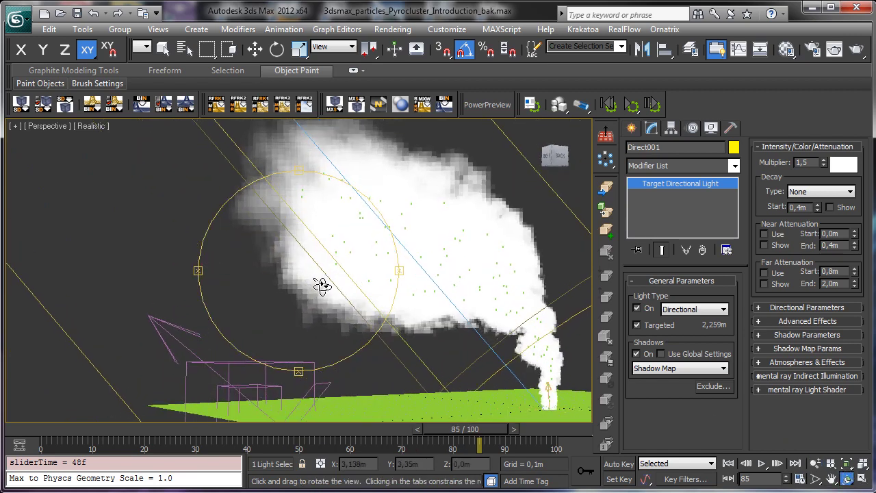
pyautogui.click(855, 50)
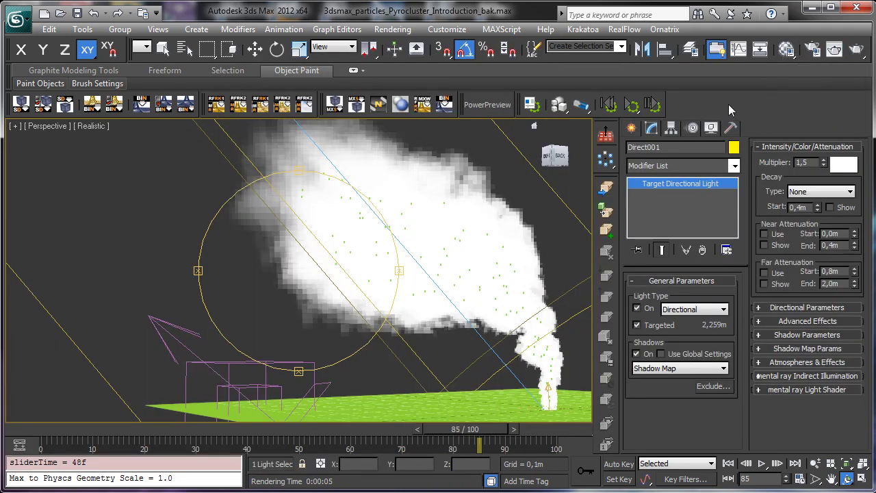
pyautogui.click(796, 55)
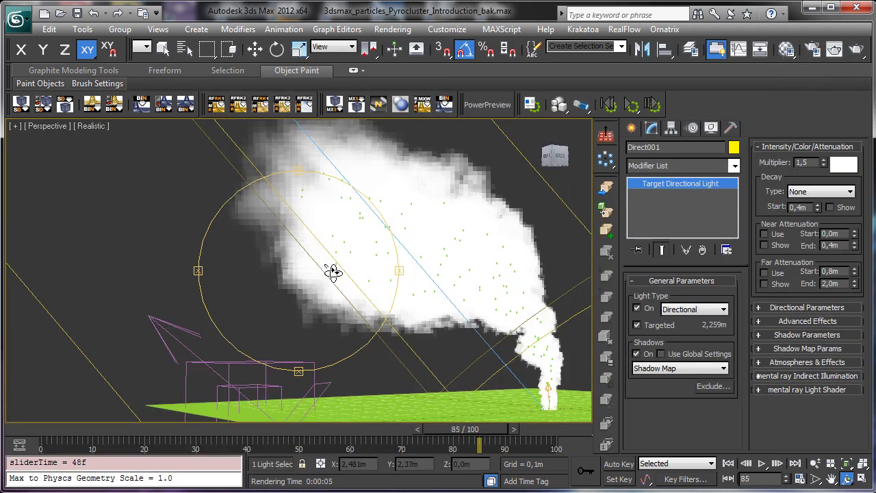
# Orbit back to the plume's front, render frame 85 again, then save the scene.
pyautogui.moveTo(332, 272); pyautogui.dragTo(365, 285)
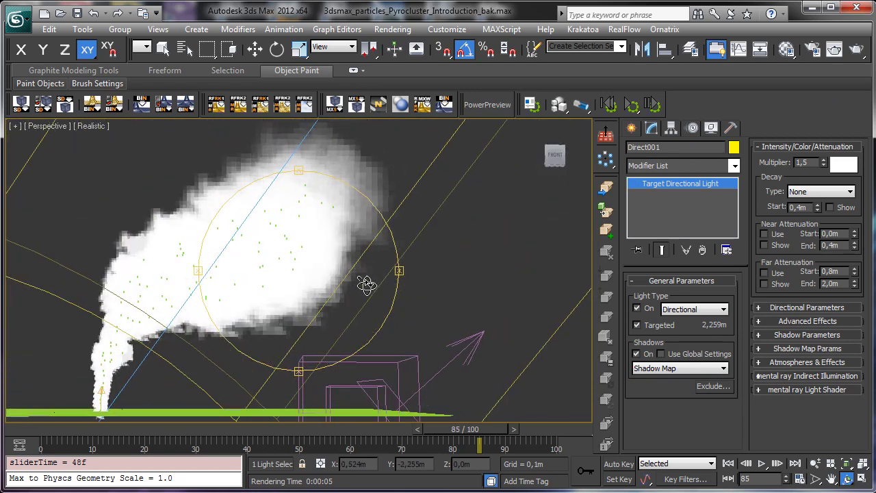
pyautogui.click(855, 52)
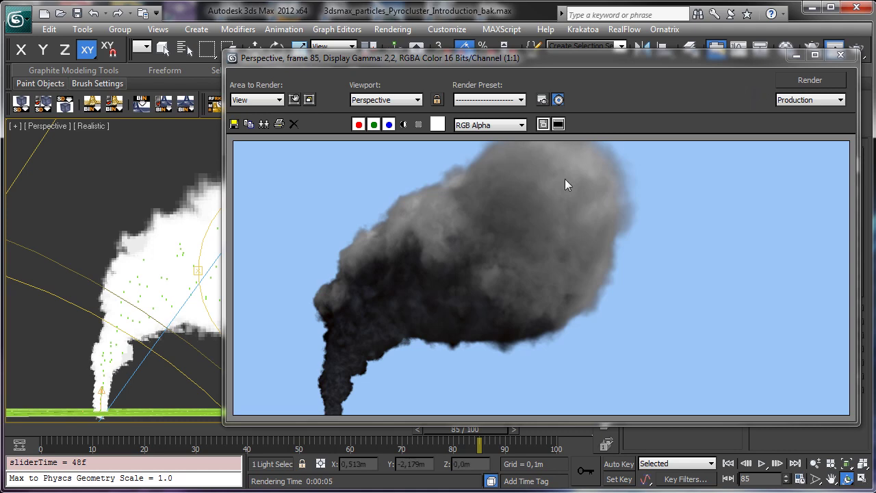
pyautogui.click(796, 55)
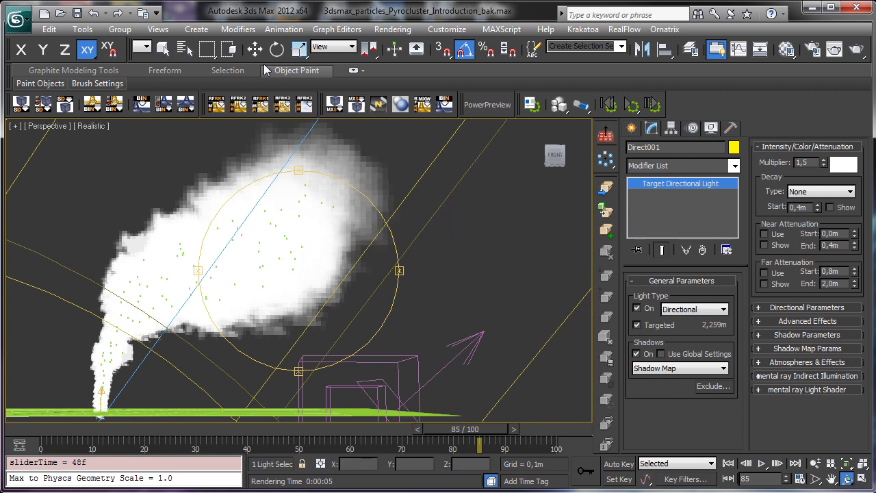
pyautogui.click(163, 48)
pyautogui.click(75, 13)
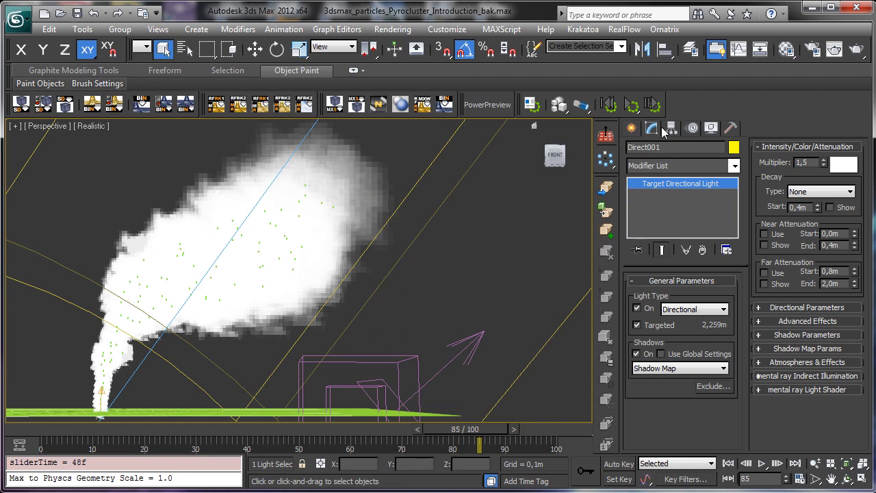